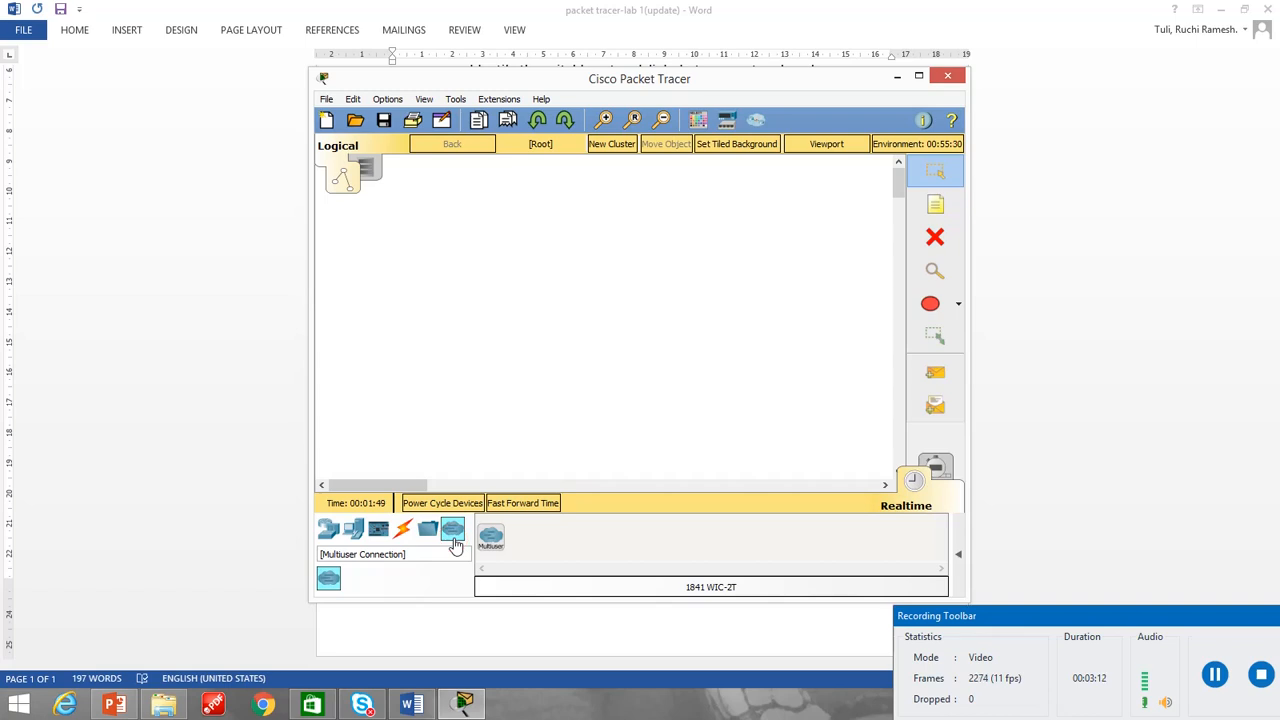
left_click(330, 538)
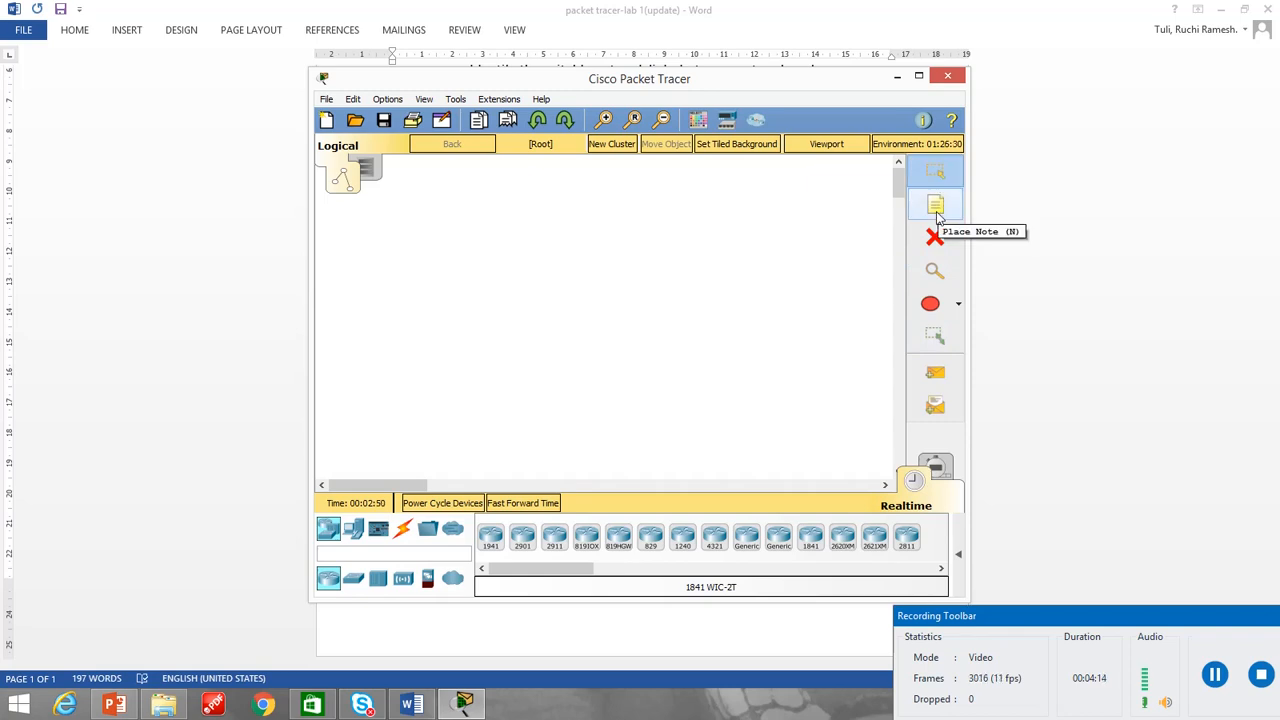
left_click(958, 307)
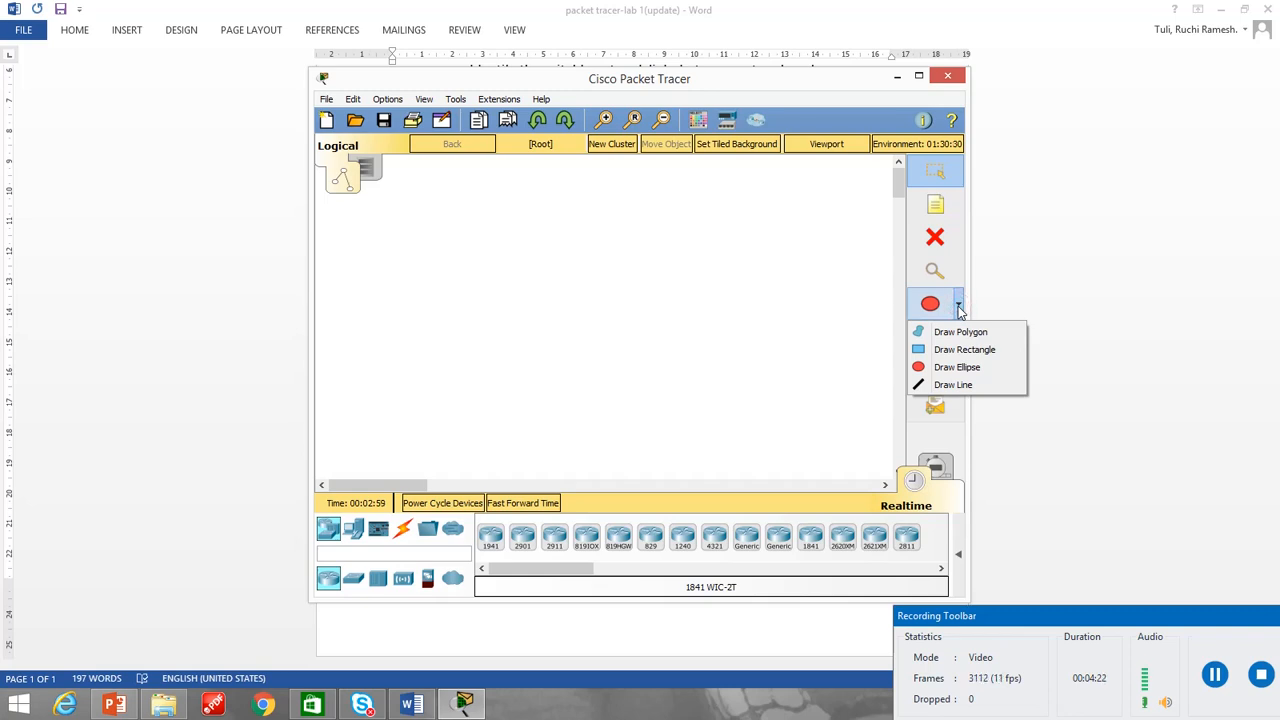
left_click(958, 307)
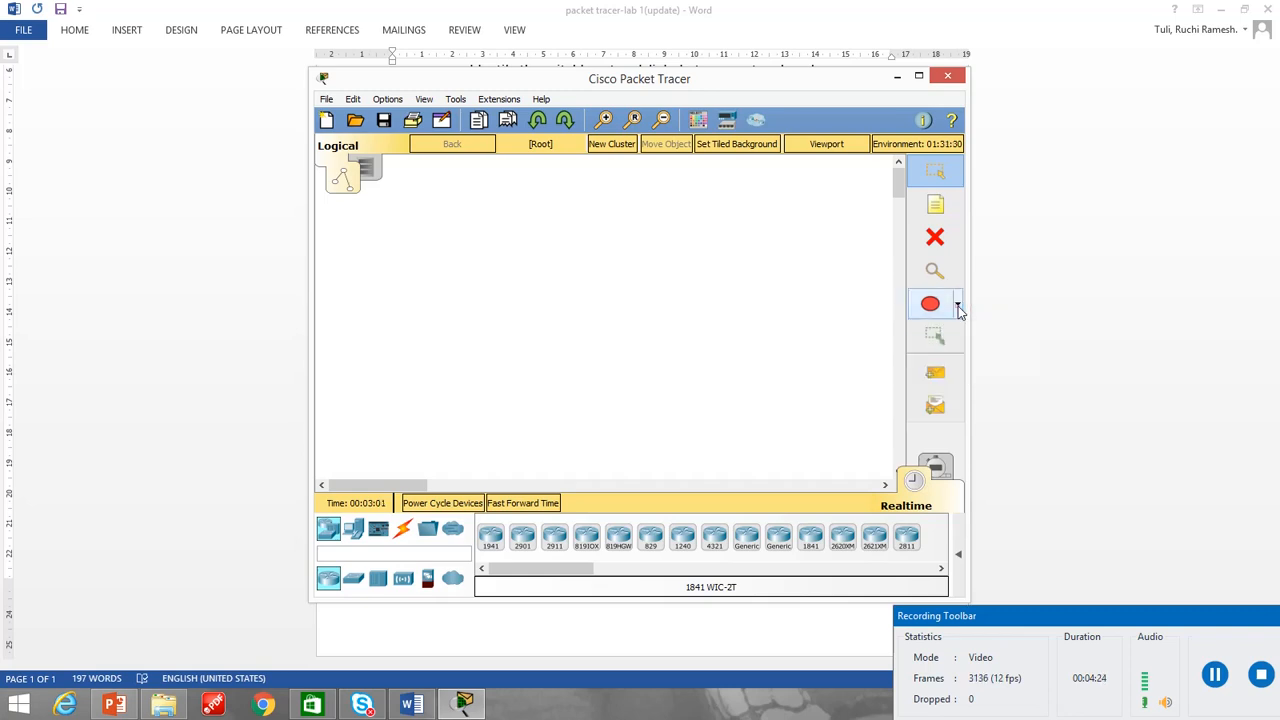
left_click(937, 381)
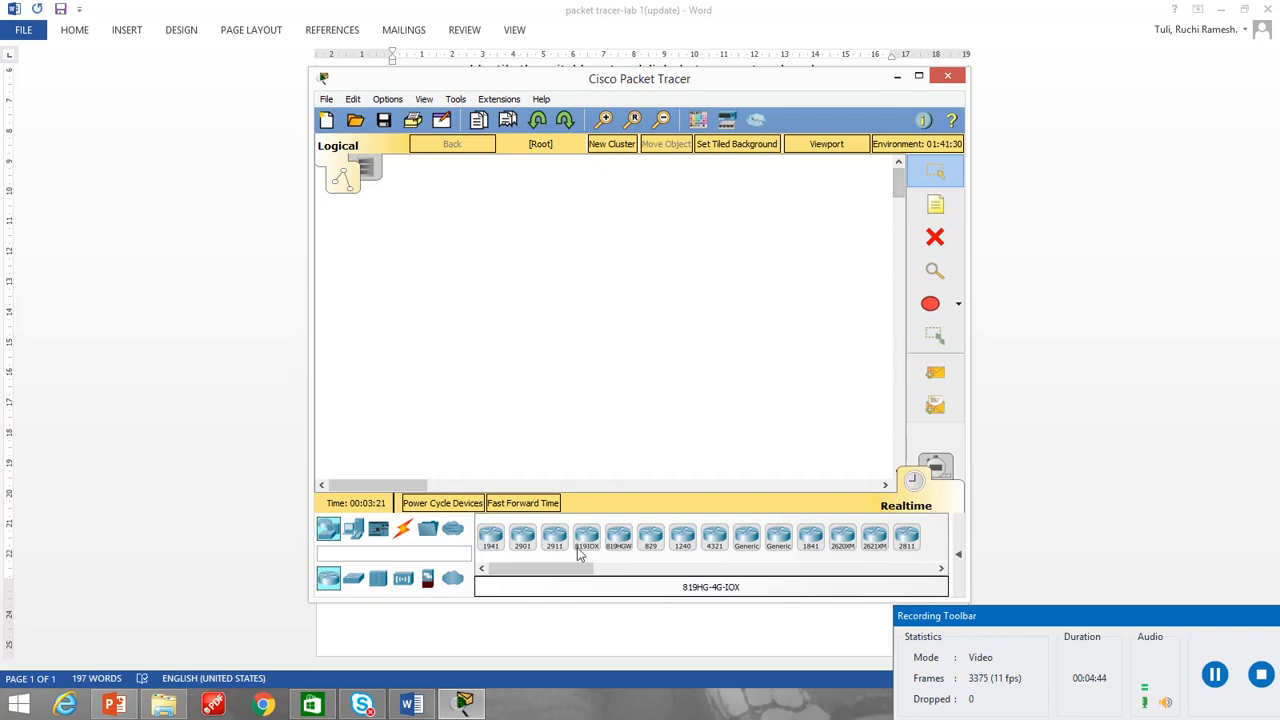
Switch to the Word lab document, review the peer-to-peer LAN task for two PCs, and return to Cisco Packet Tracer.
left_click(428, 708)
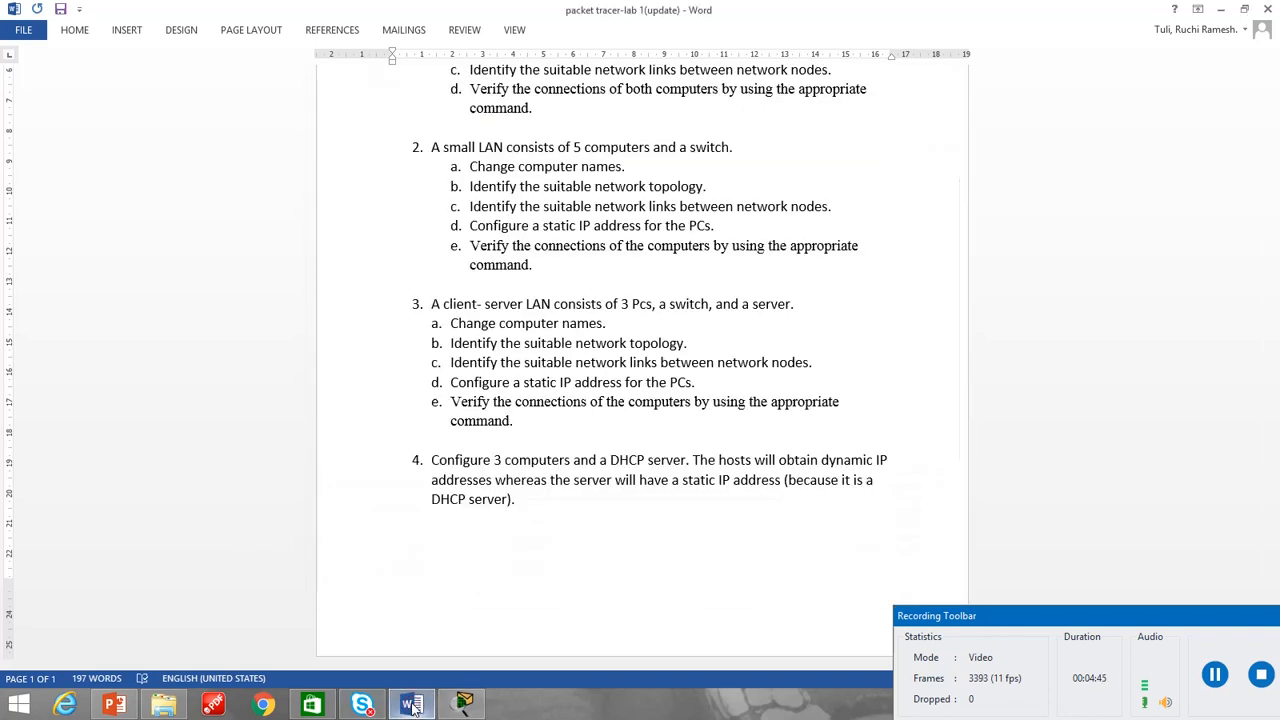
scroll(520, 478, "up", 2)
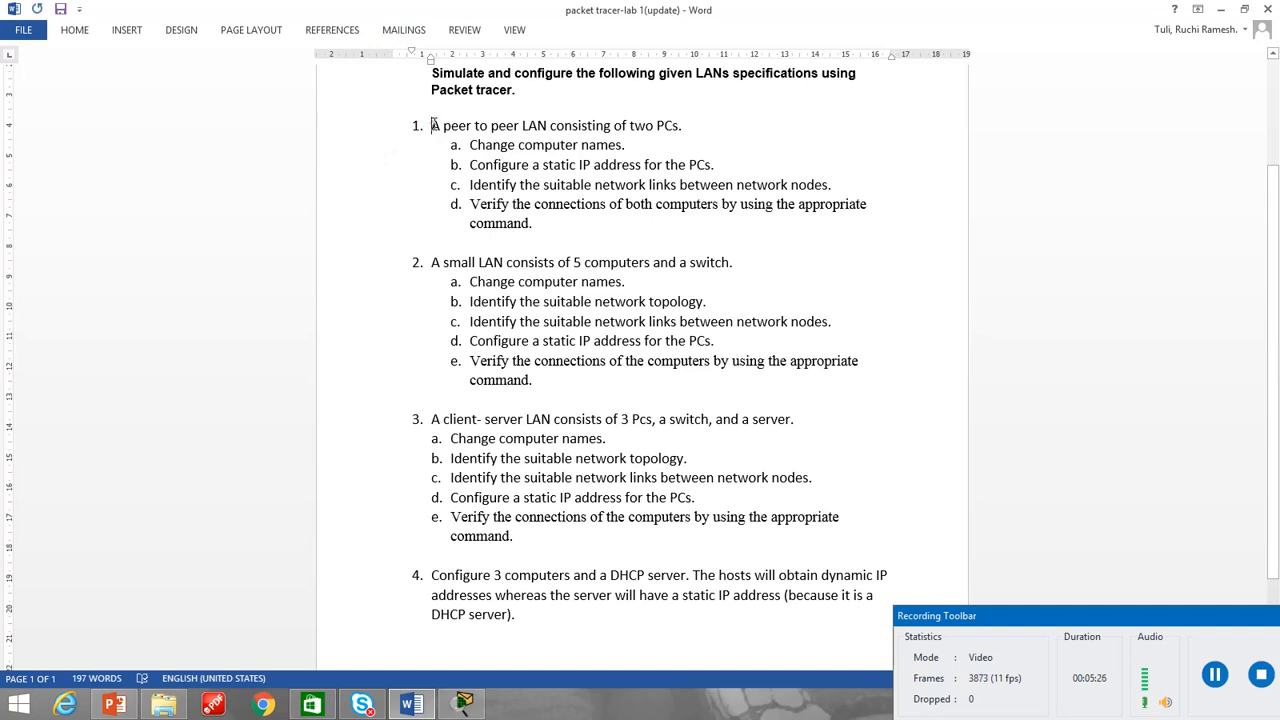
left_click_drag(431, 125, 558, 231)
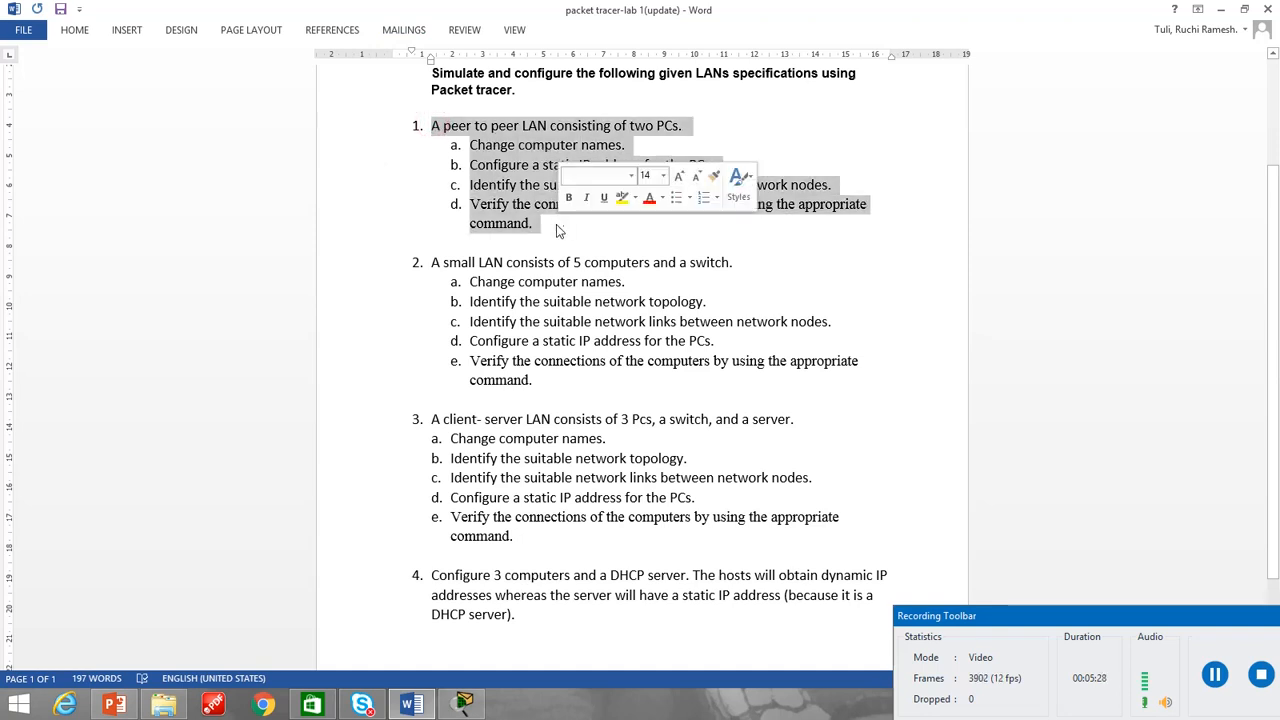
left_click(444, 126)
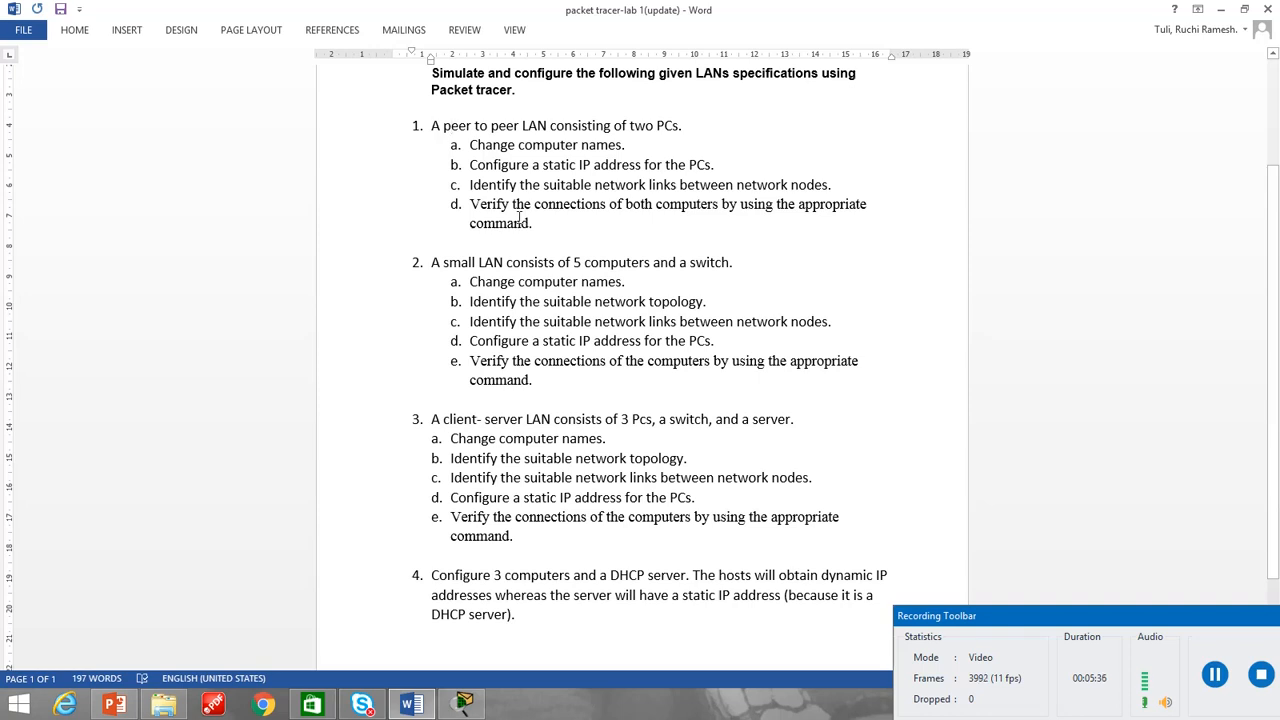
left_click(466, 620)
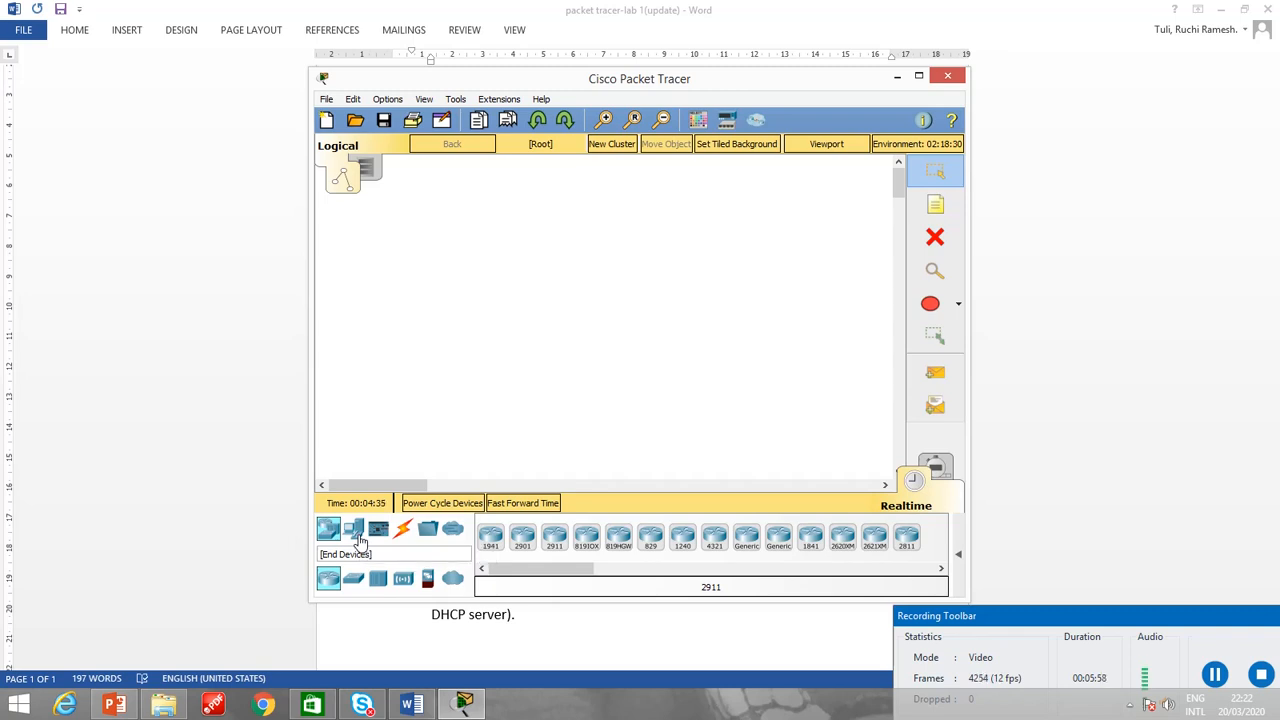
Place two generic PC-PT end devices side by side in the logical workspace.
left_click(359, 539)
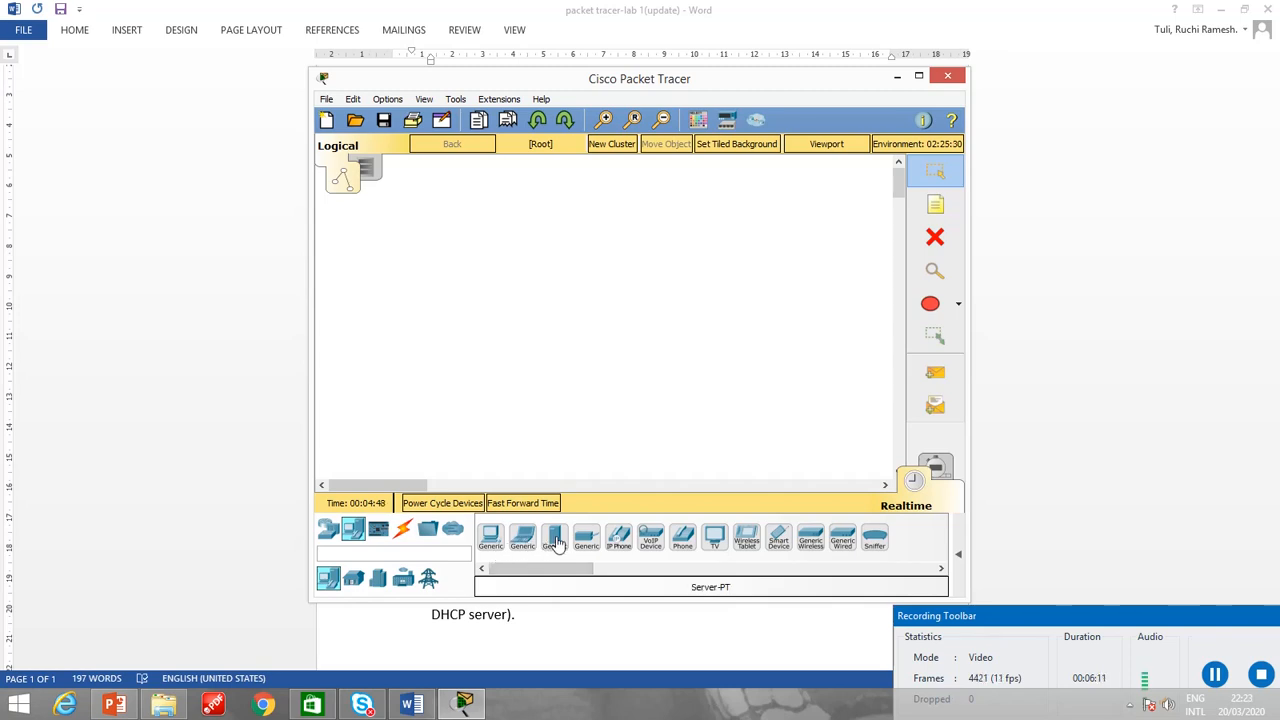
left_click(490, 540)
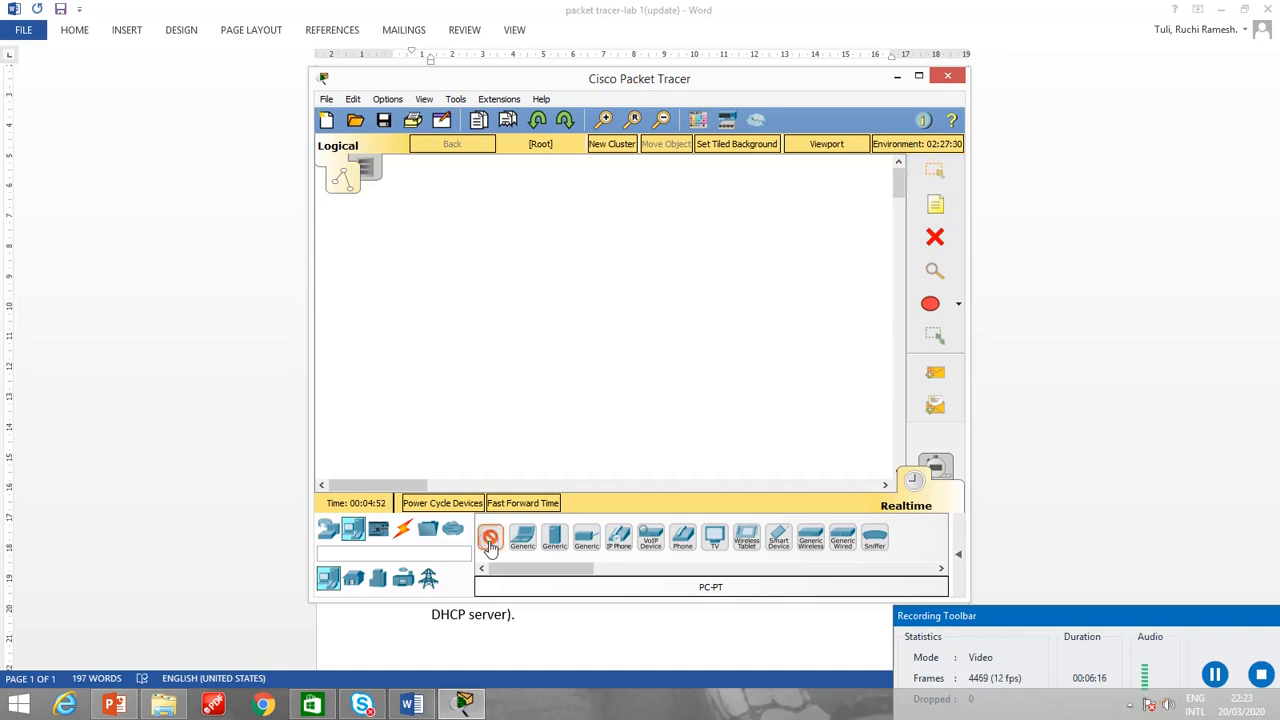
left_click(455, 307)
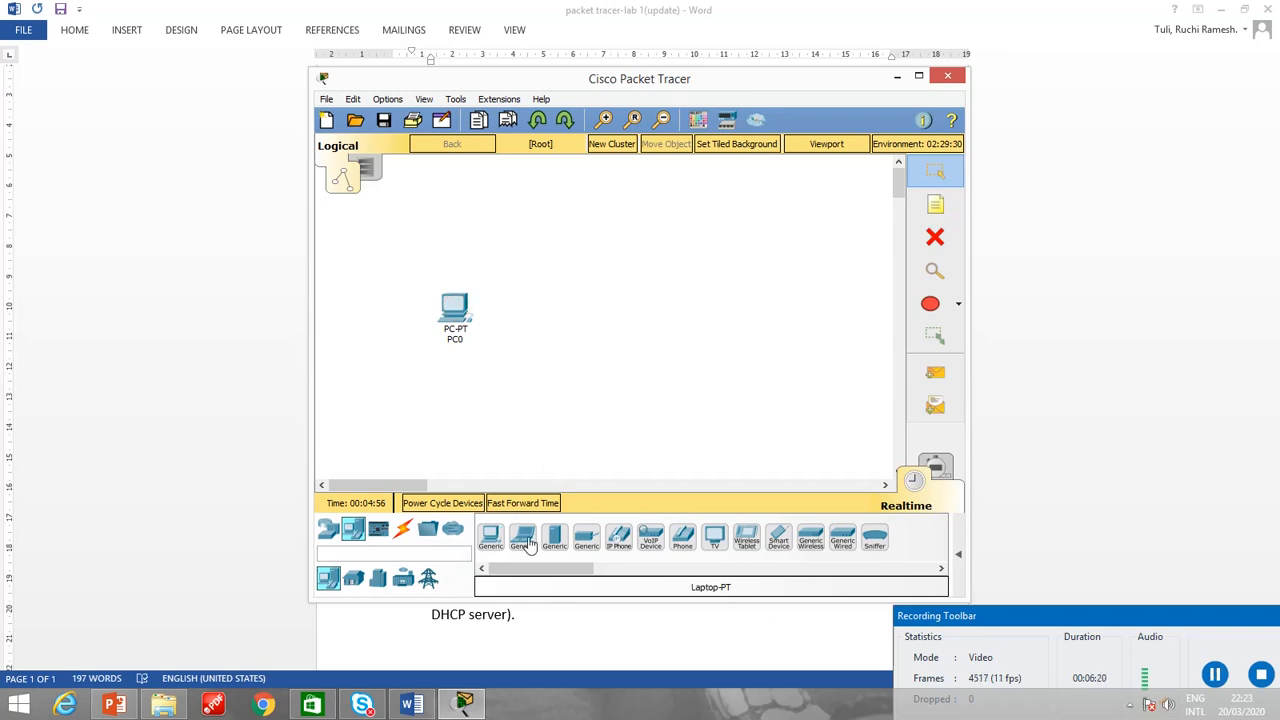
left_click(490, 540)
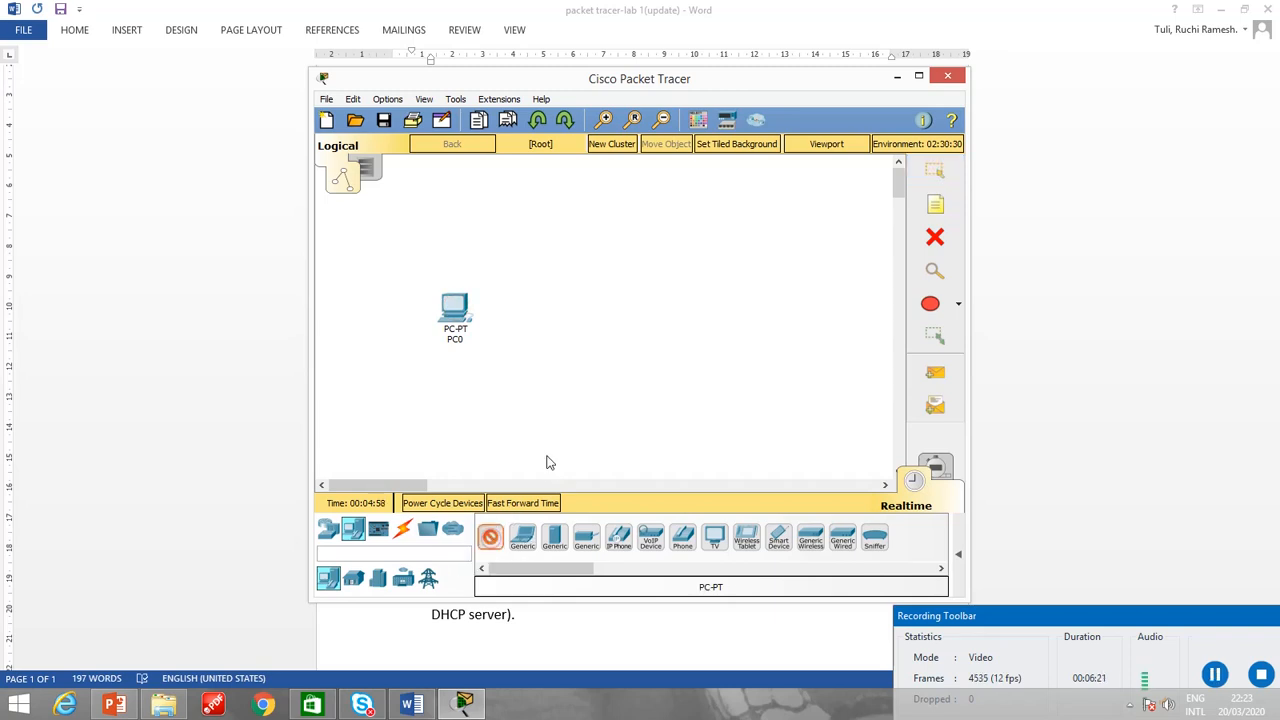
left_click(621, 306)
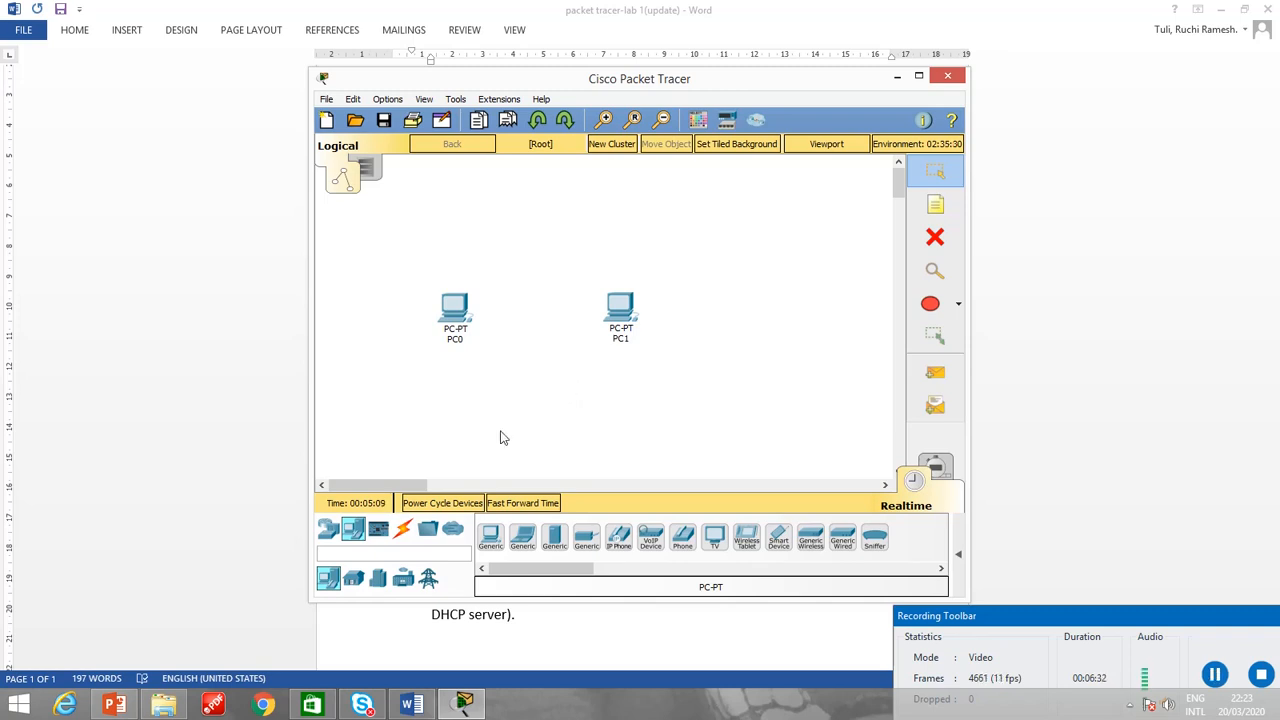
Connect PC0 to PC1 with a Copper Cross-Over cable, using the FastEthernet0 port on both PCs.
left_click(404, 535)
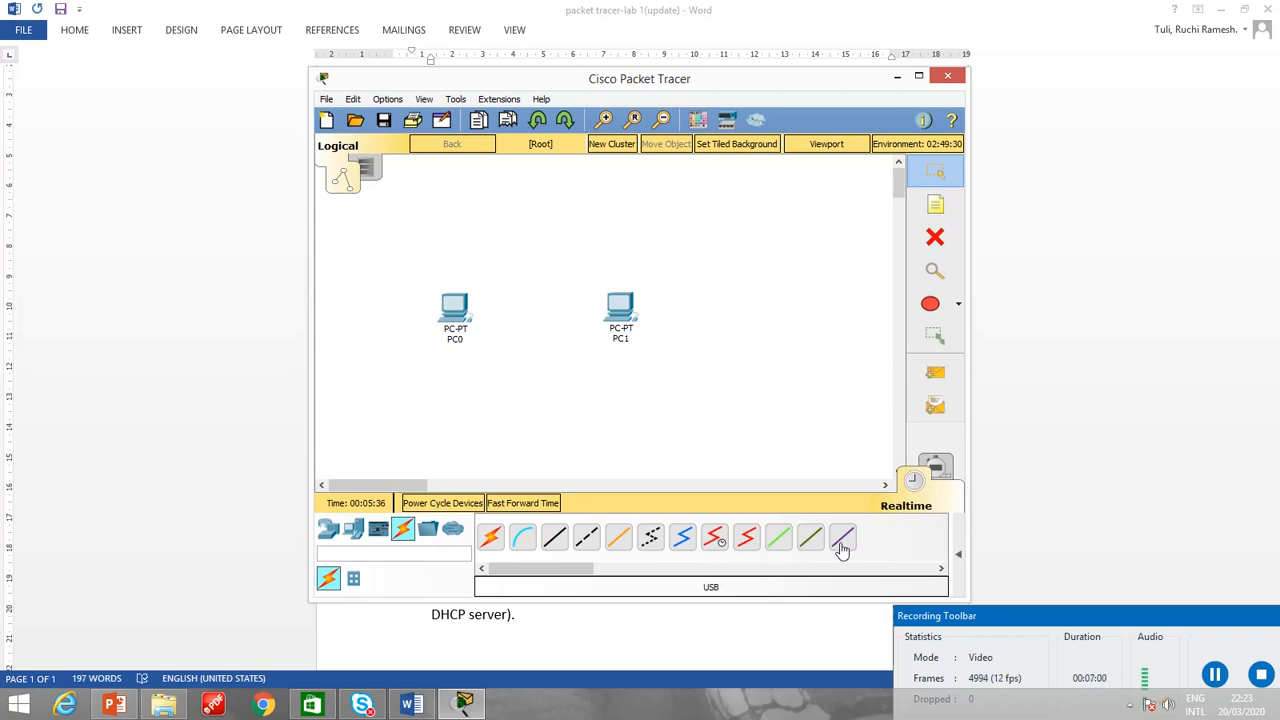
left_click(588, 541)
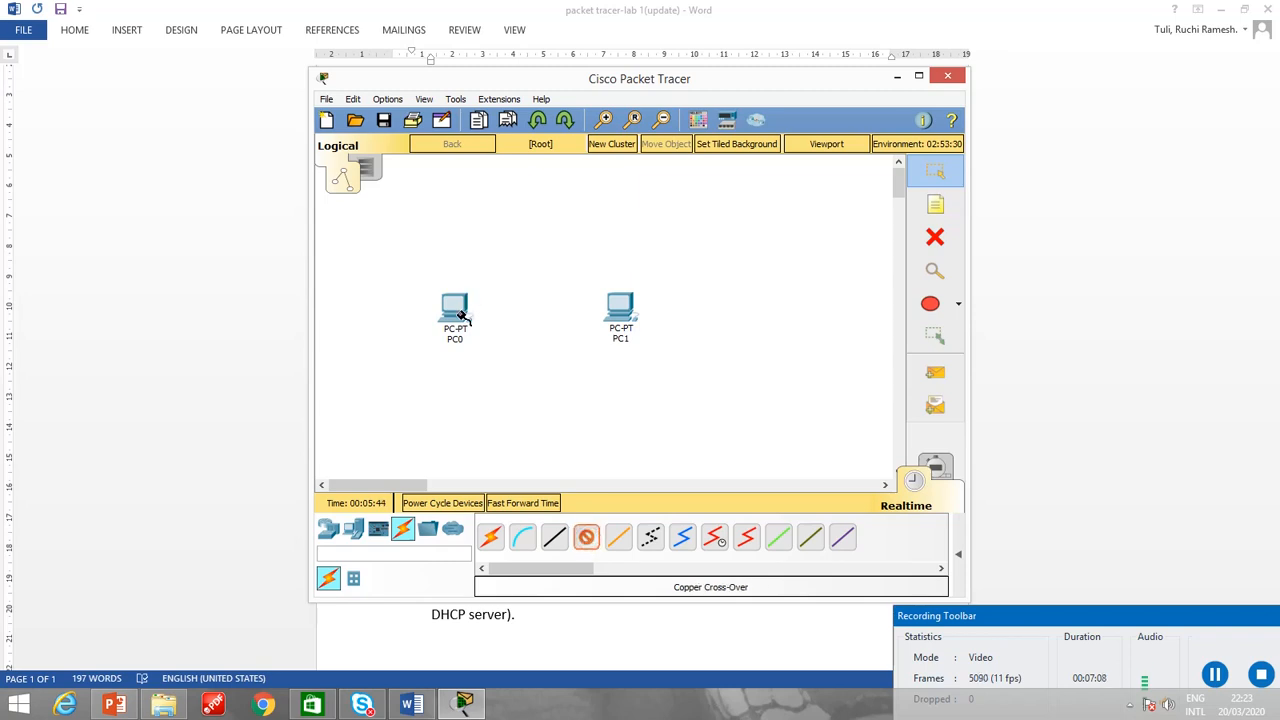
left_click(461, 315)
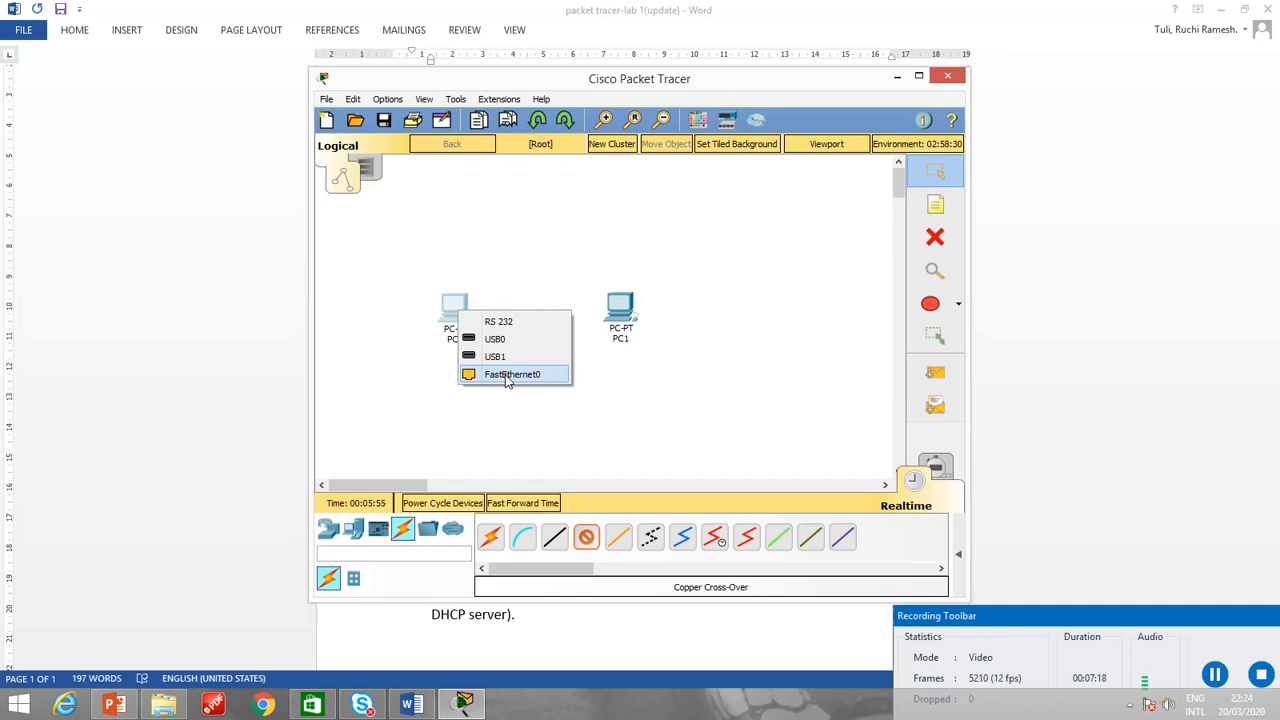
left_click(506, 376)
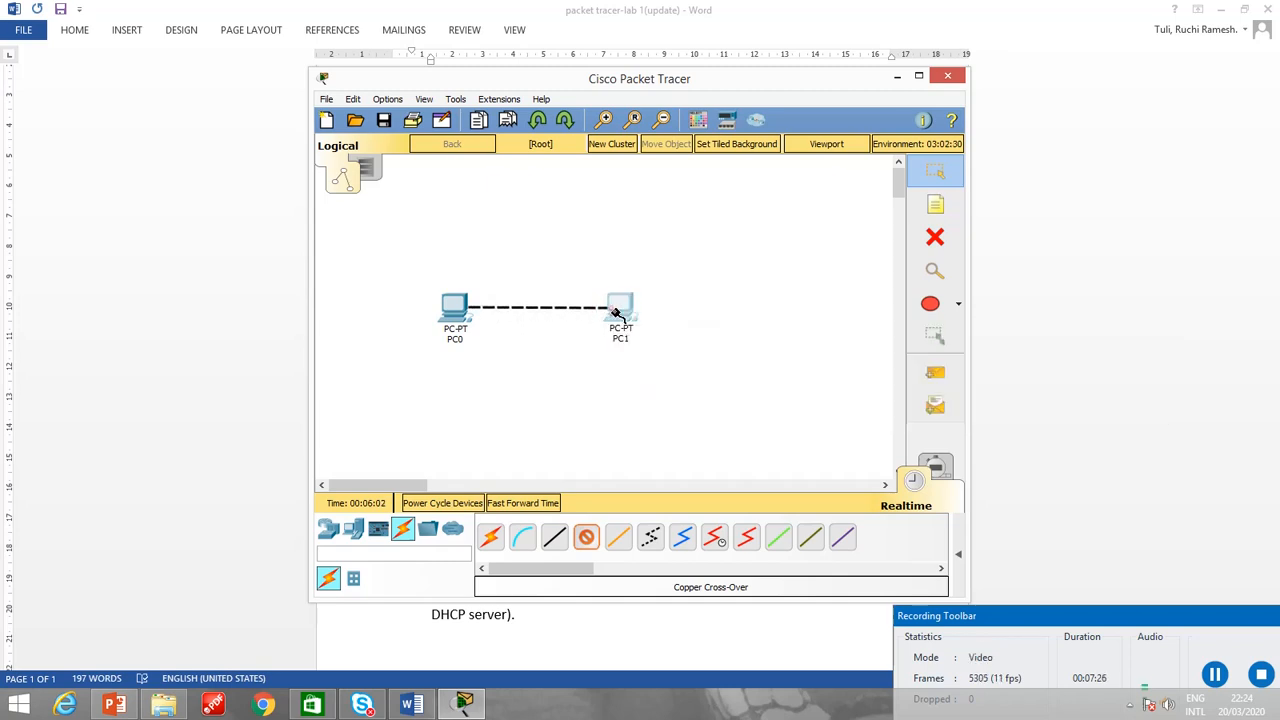
left_click(617, 313)
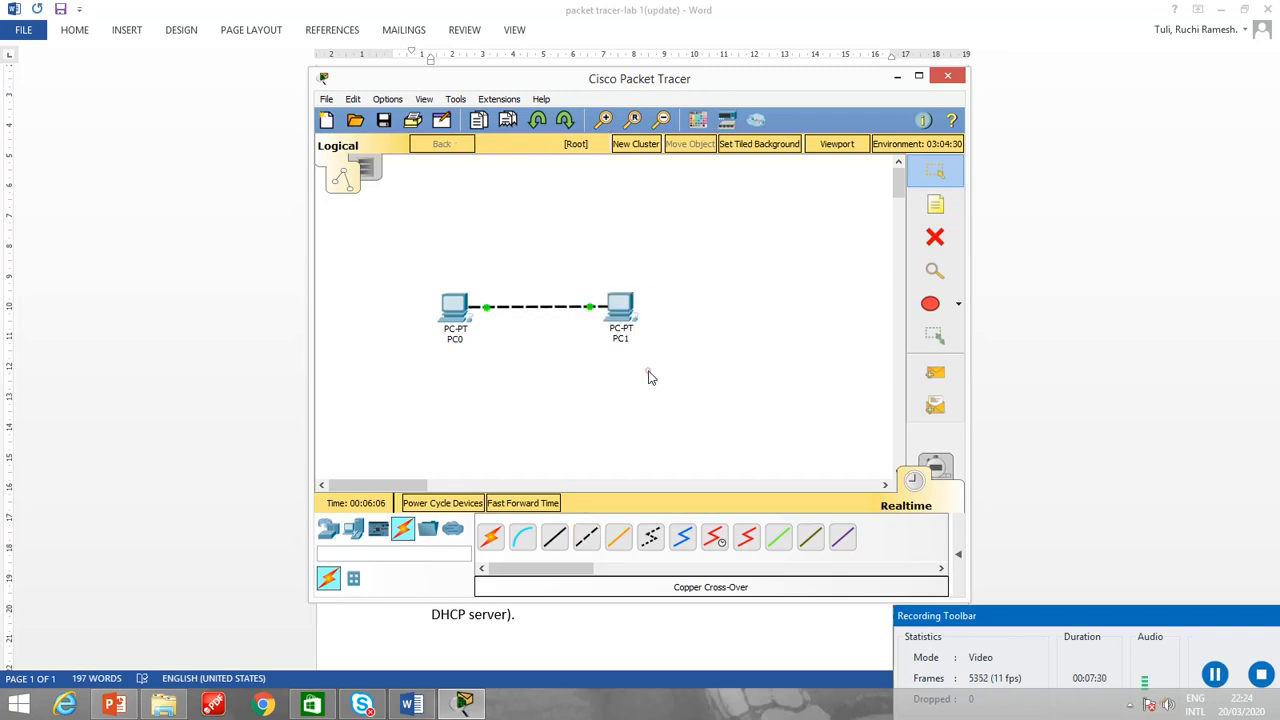
left_click(649, 373)
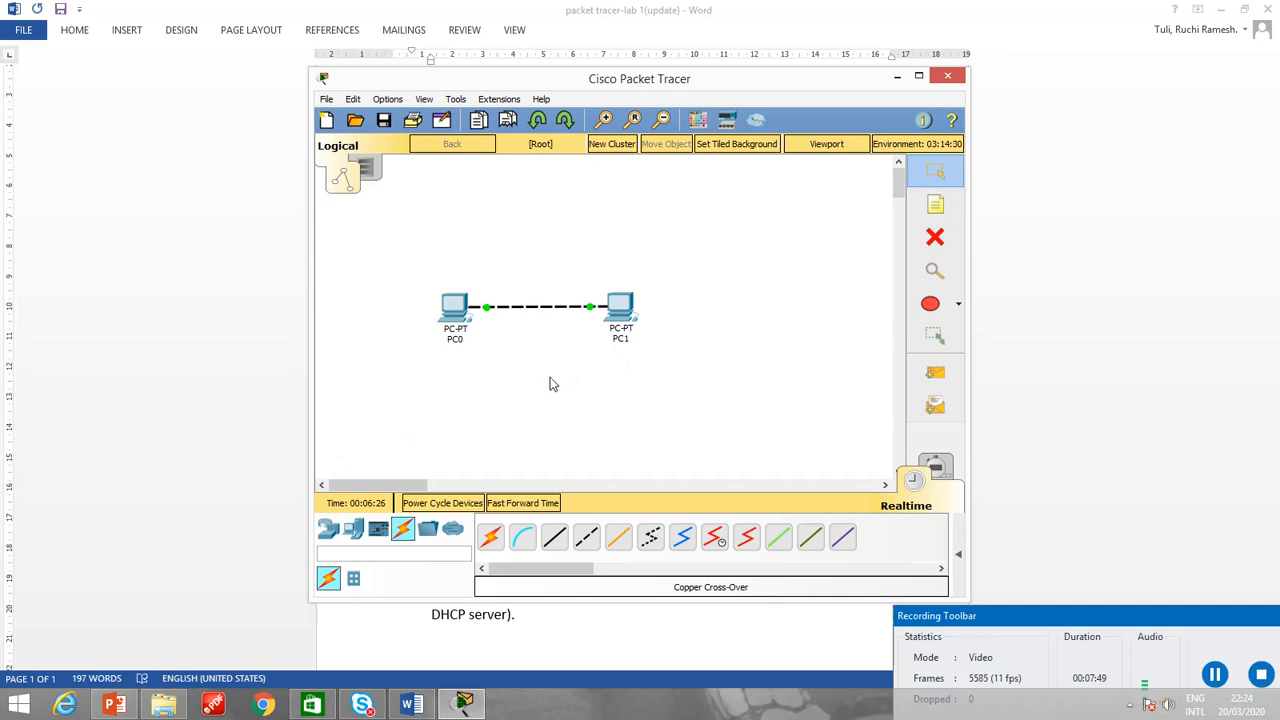
Change the display name of PC0 to Computer1 and close its configuration window.
left_click(450, 314)
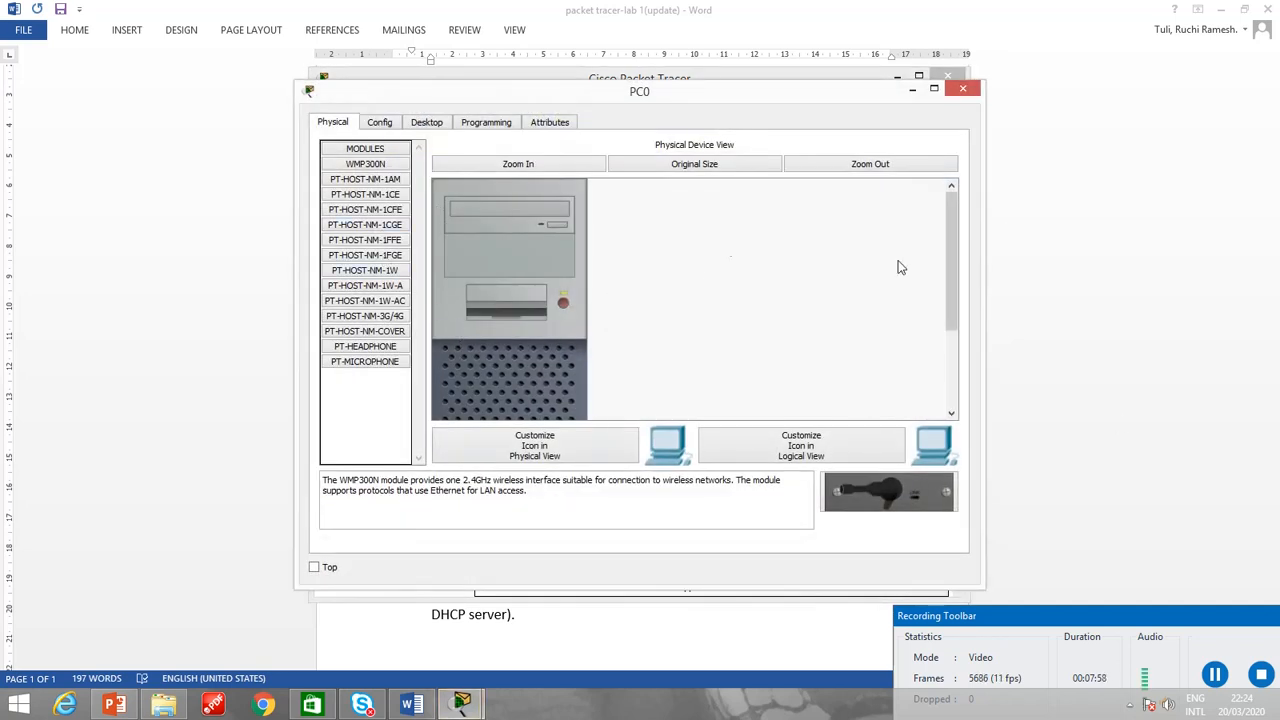
left_click(379, 124)
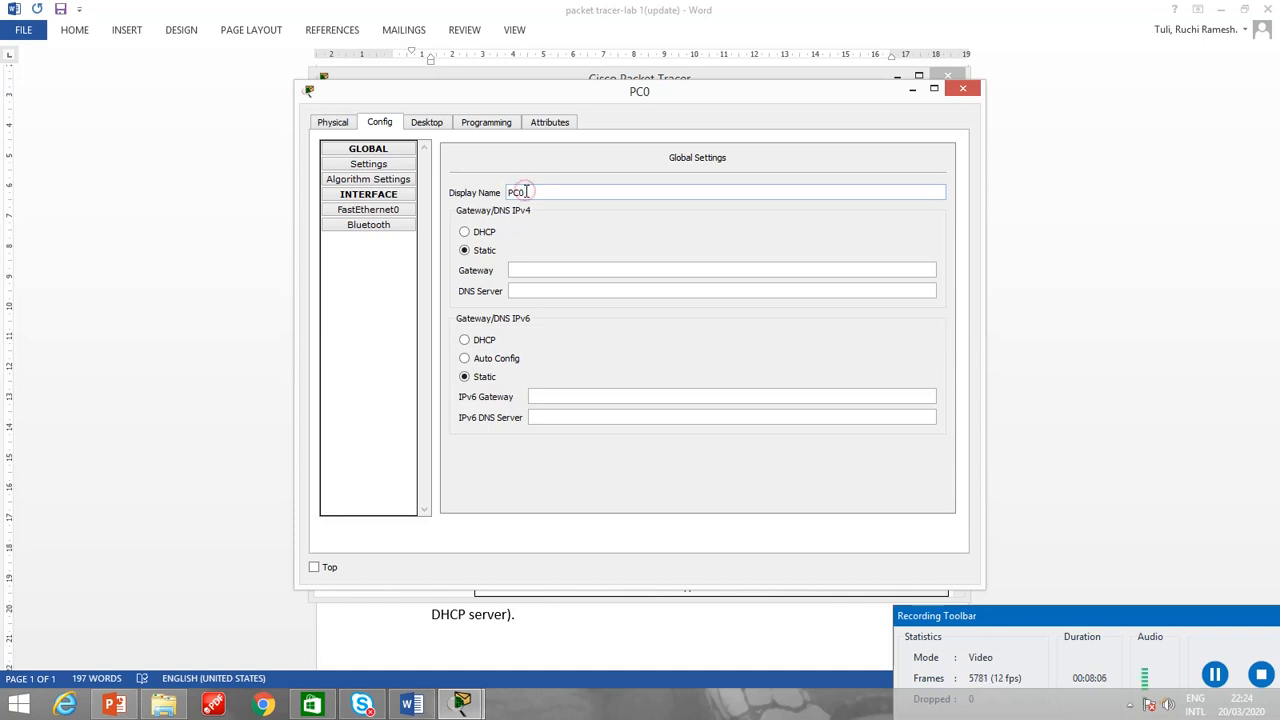
left_click_drag(527, 192, 508, 191)
type("Computer1")
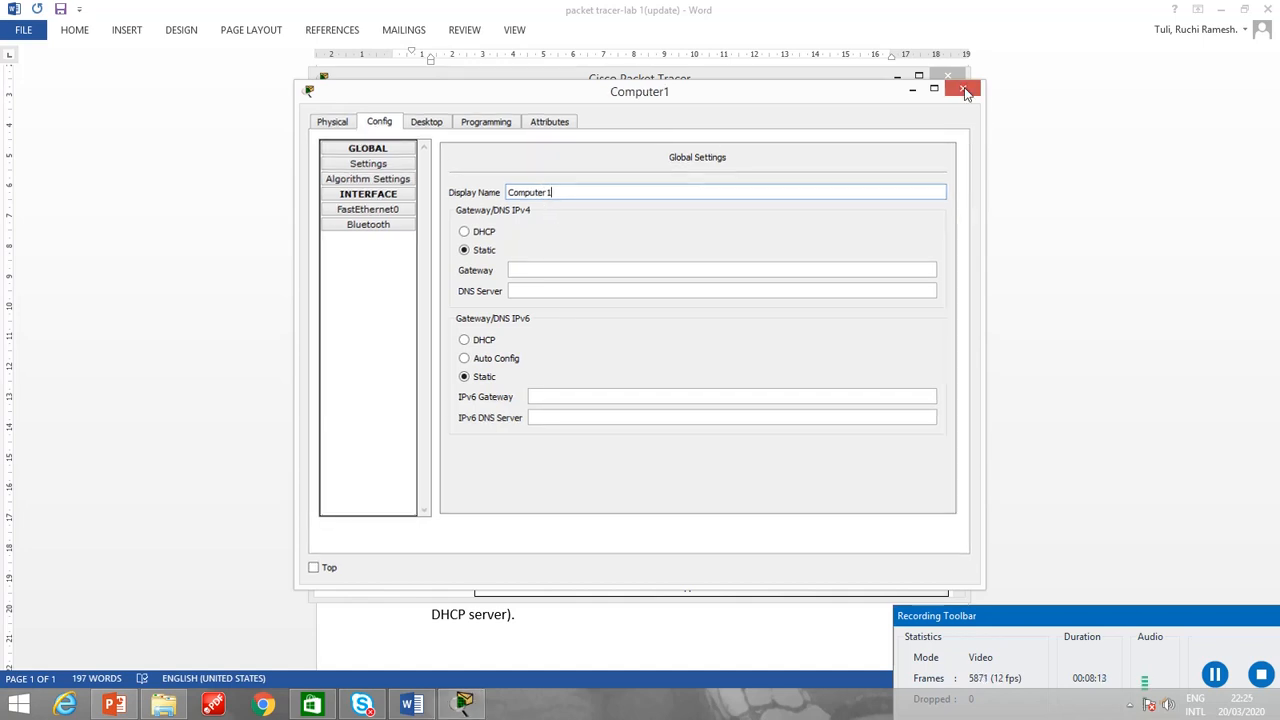
left_click(966, 91)
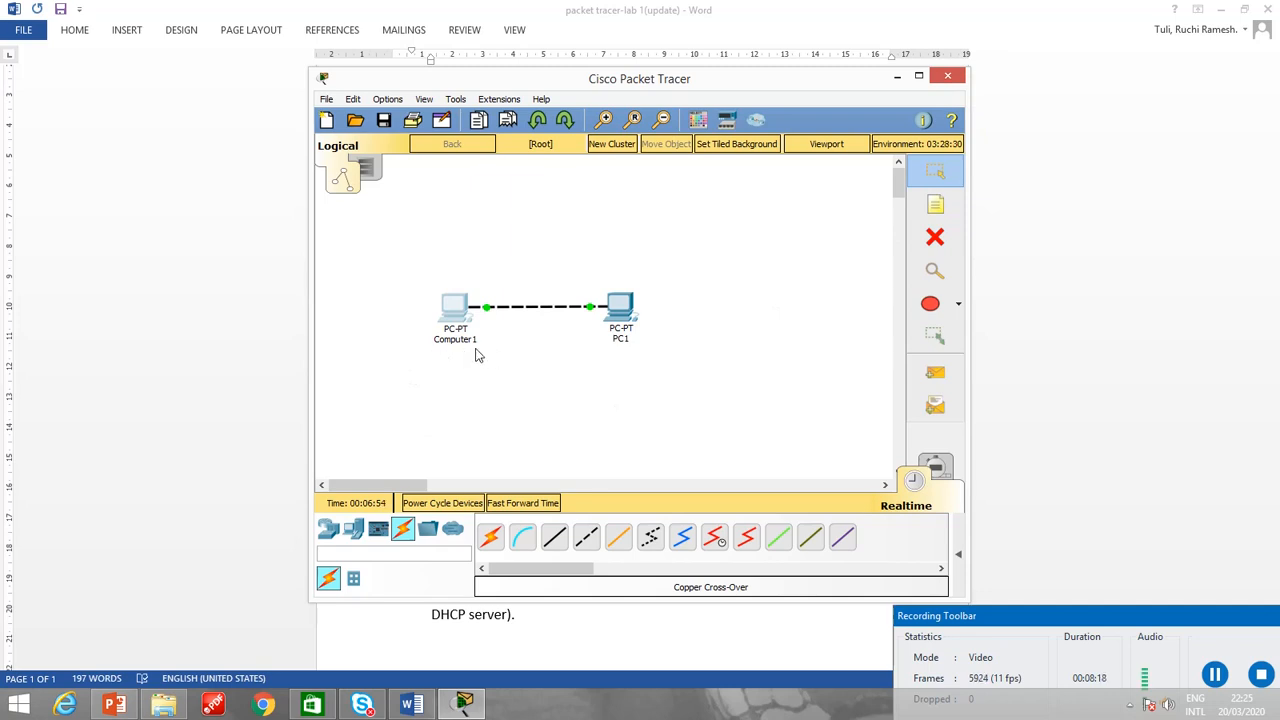
Change the display name of PC1 to Computer2 and close its configuration window.
left_click(624, 318)
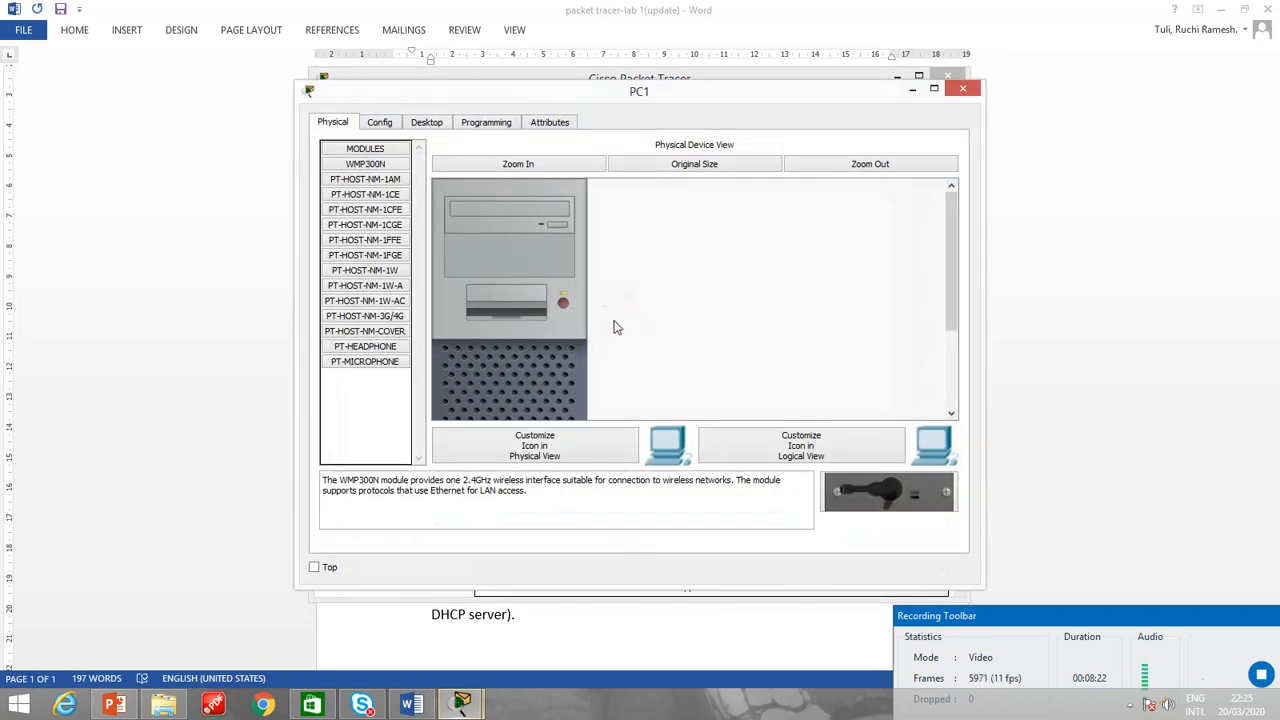
left_click(380, 124)
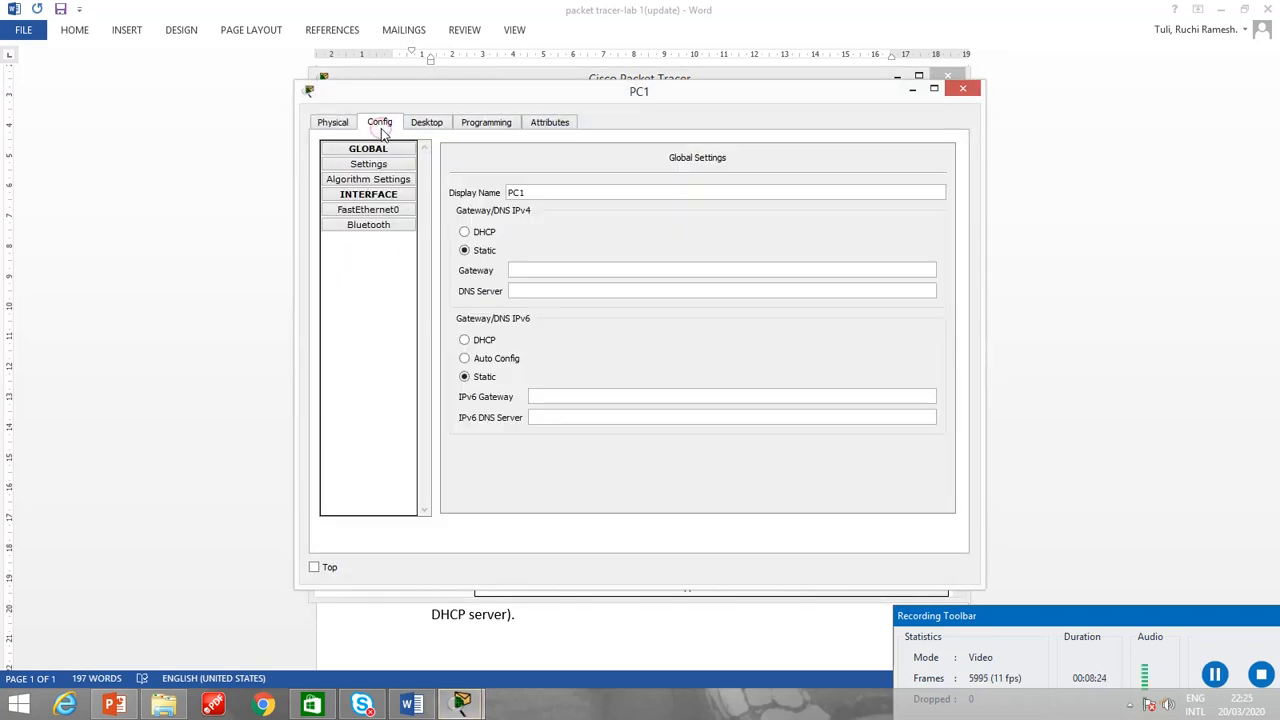
left_click(537, 194)
double_click(537, 194)
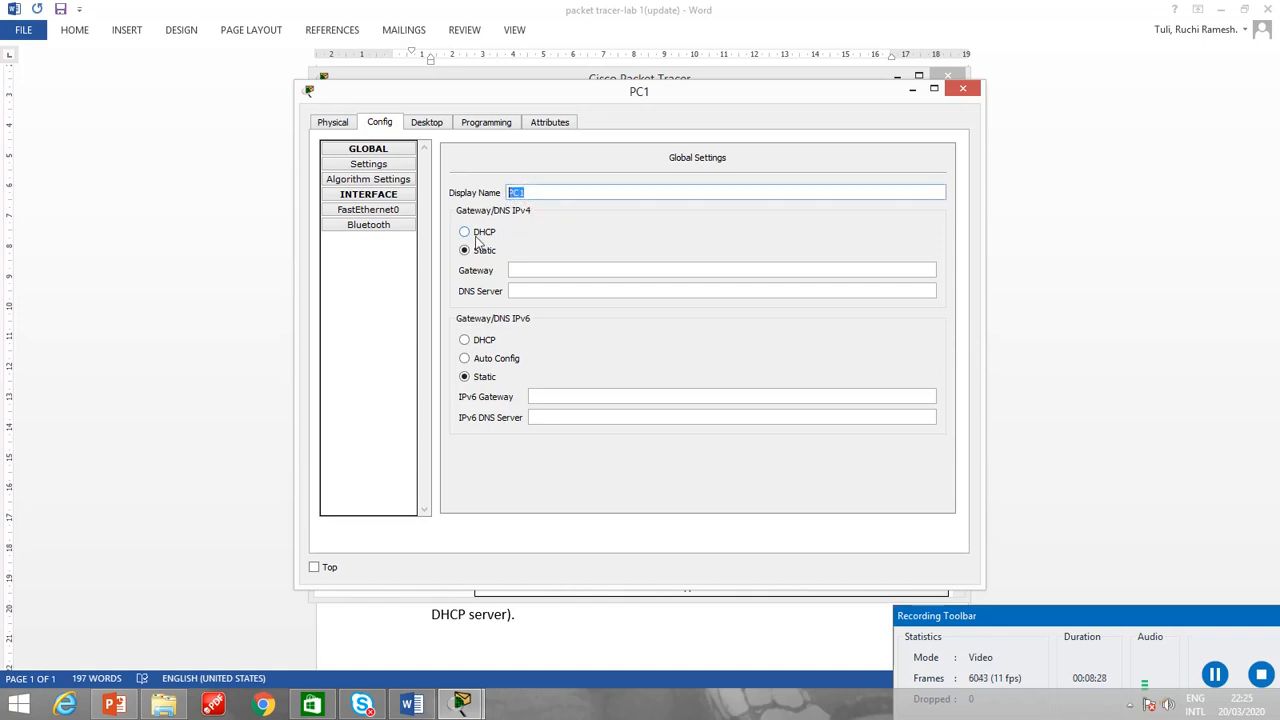
type("Computer 2")
key("BackSpace")
key("BackSpace")
type("2")
left_click(960, 92)
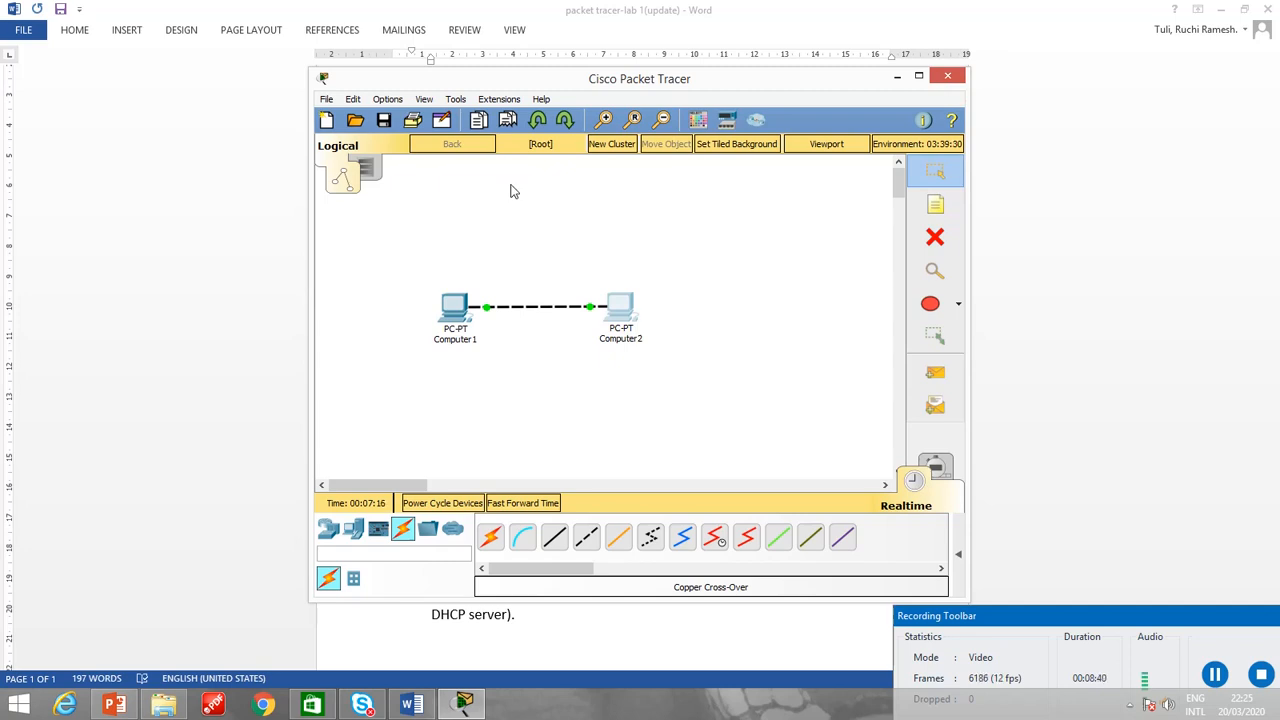
Give Computer1's FastEthernet0 interface the static IP address 10.10.10.2 and have its subnet mask filled in.
left_click(455, 318)
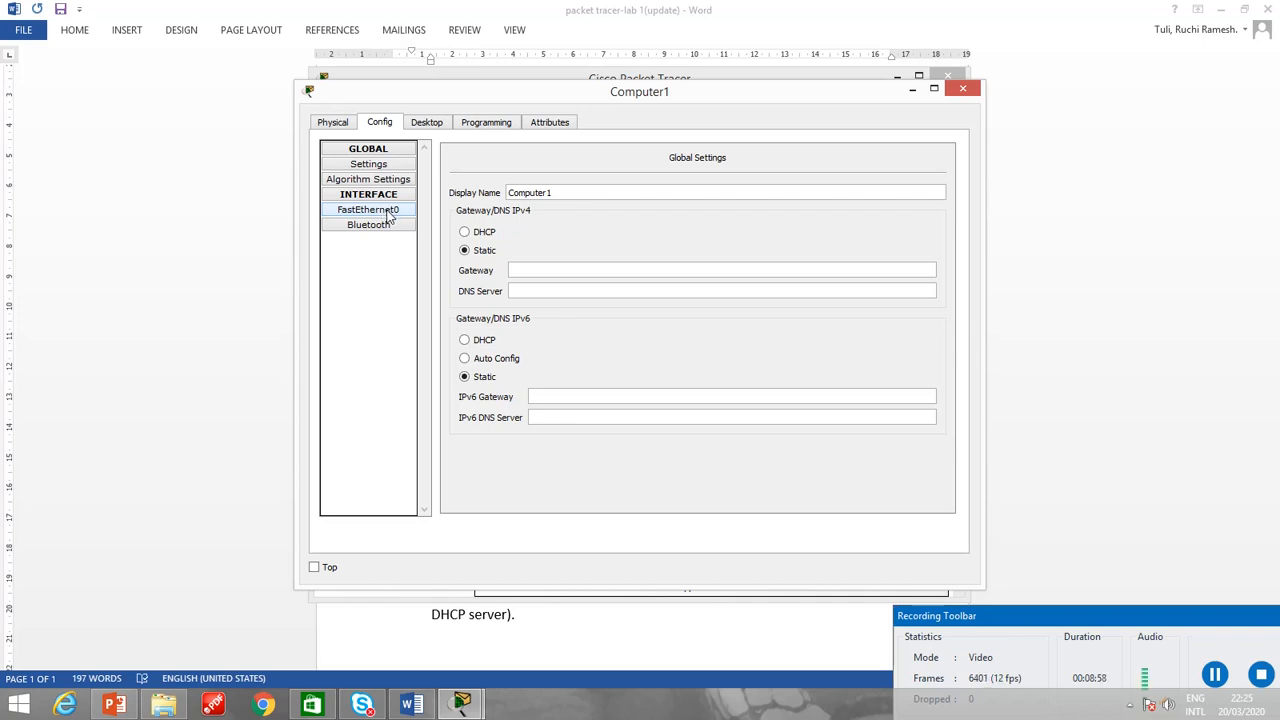
left_click(389, 216)
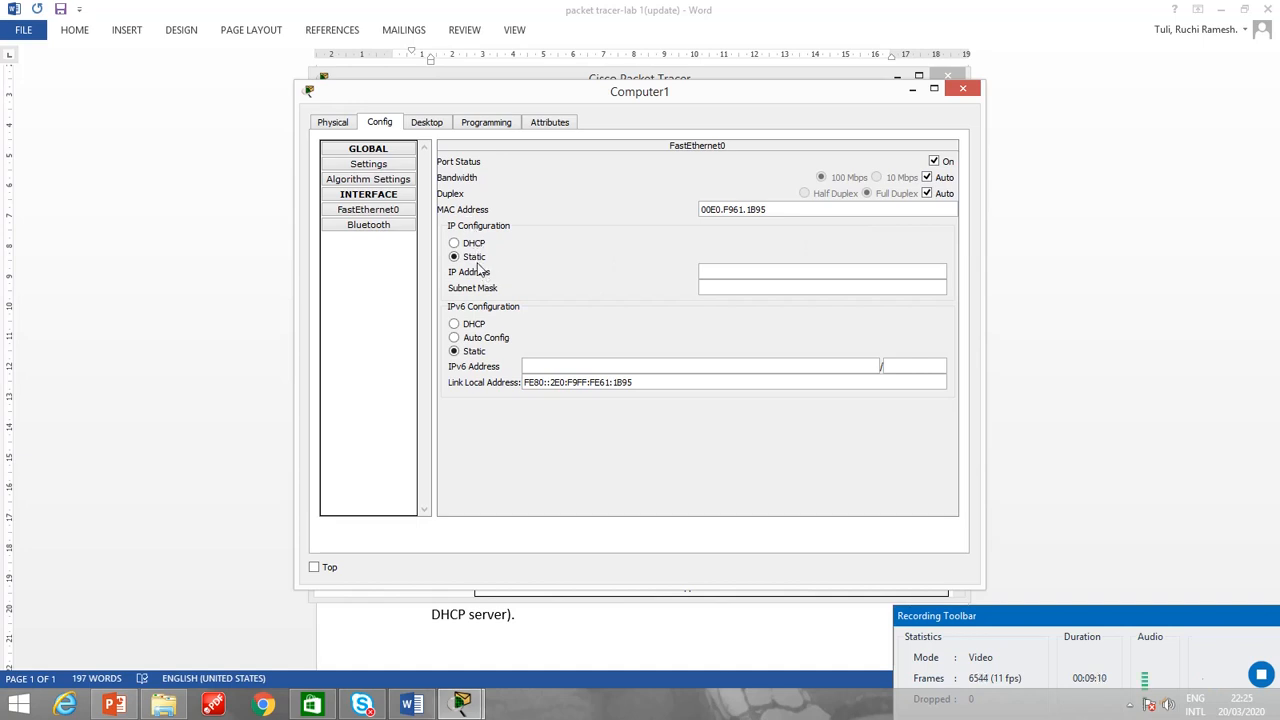
left_click(711, 271)
type("10.")
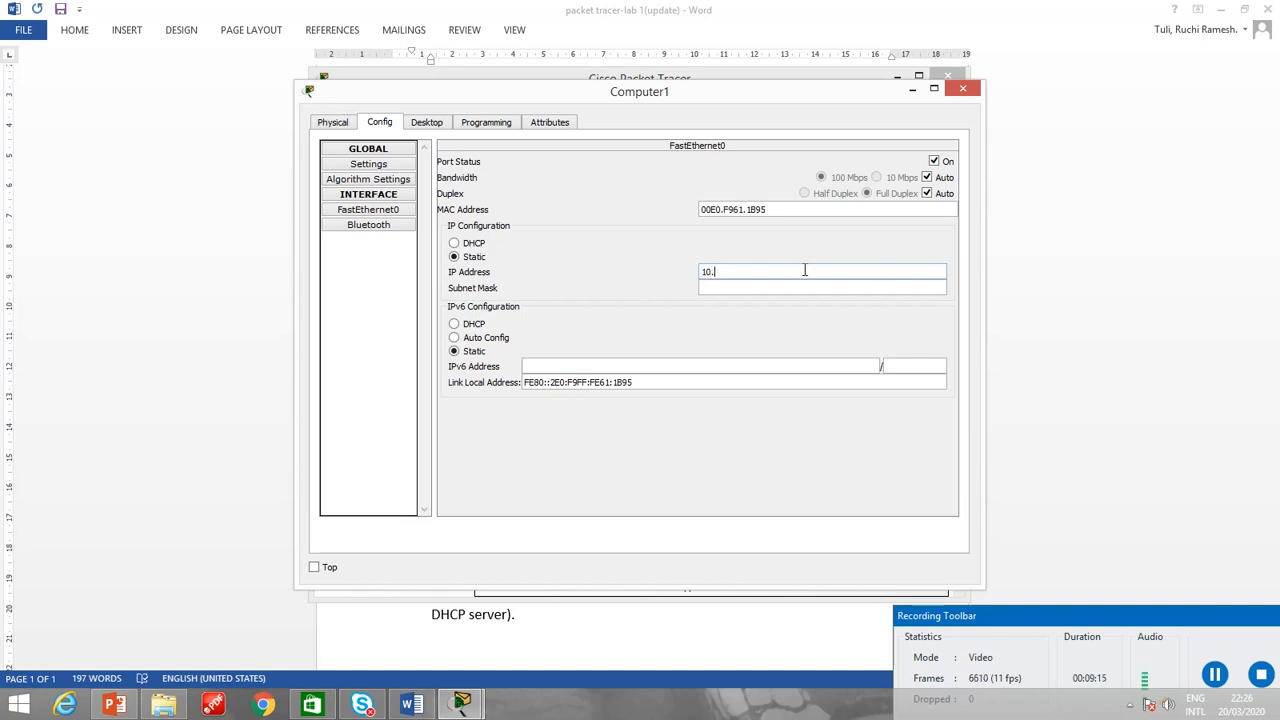
type("10.10.2")
left_click(745, 290)
left_click(964, 90)
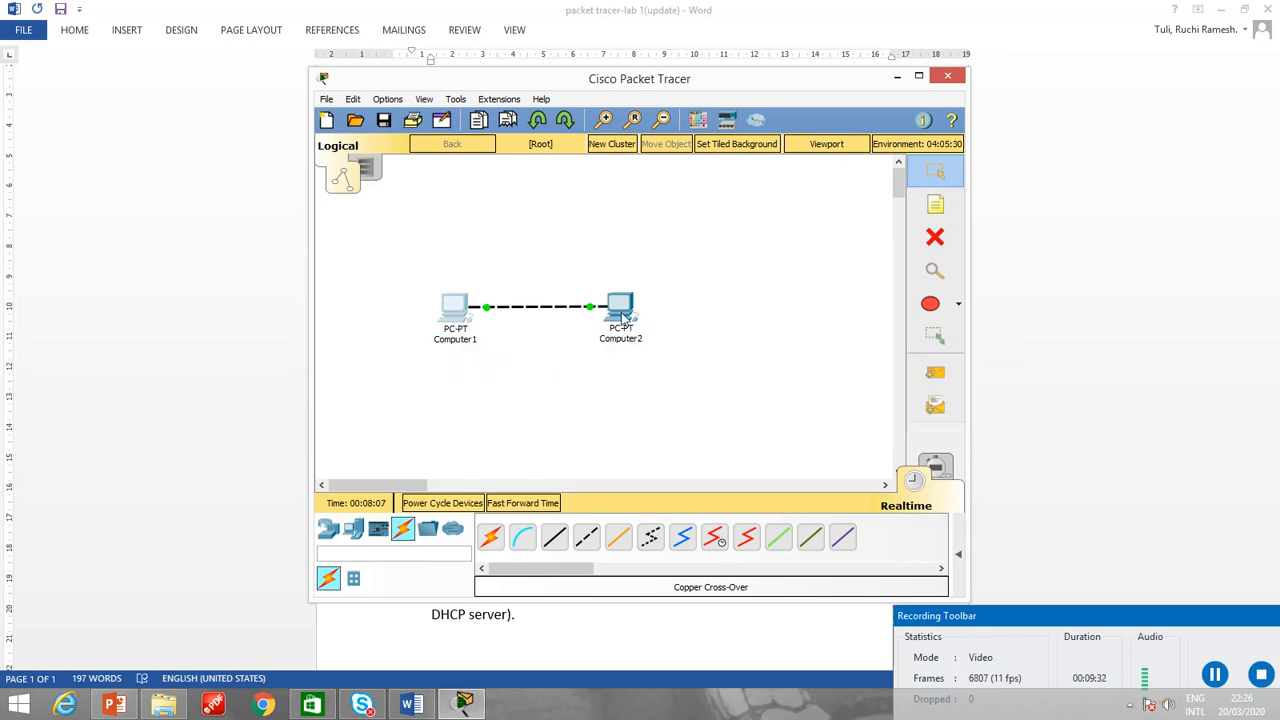
Give Computer2 the static IP address 10.10.10.3 with subnet mask 255.0.0.0 and close its configuration window.
mouse_move(622, 316)
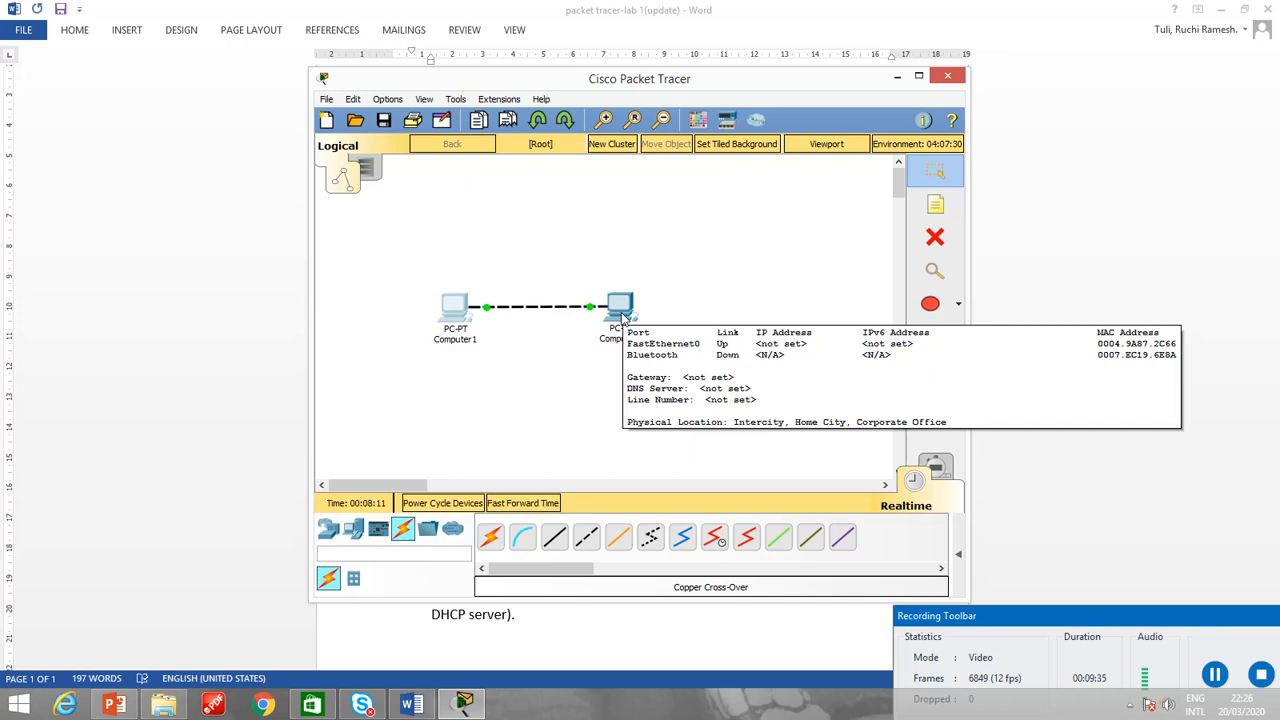
left_click(622, 316)
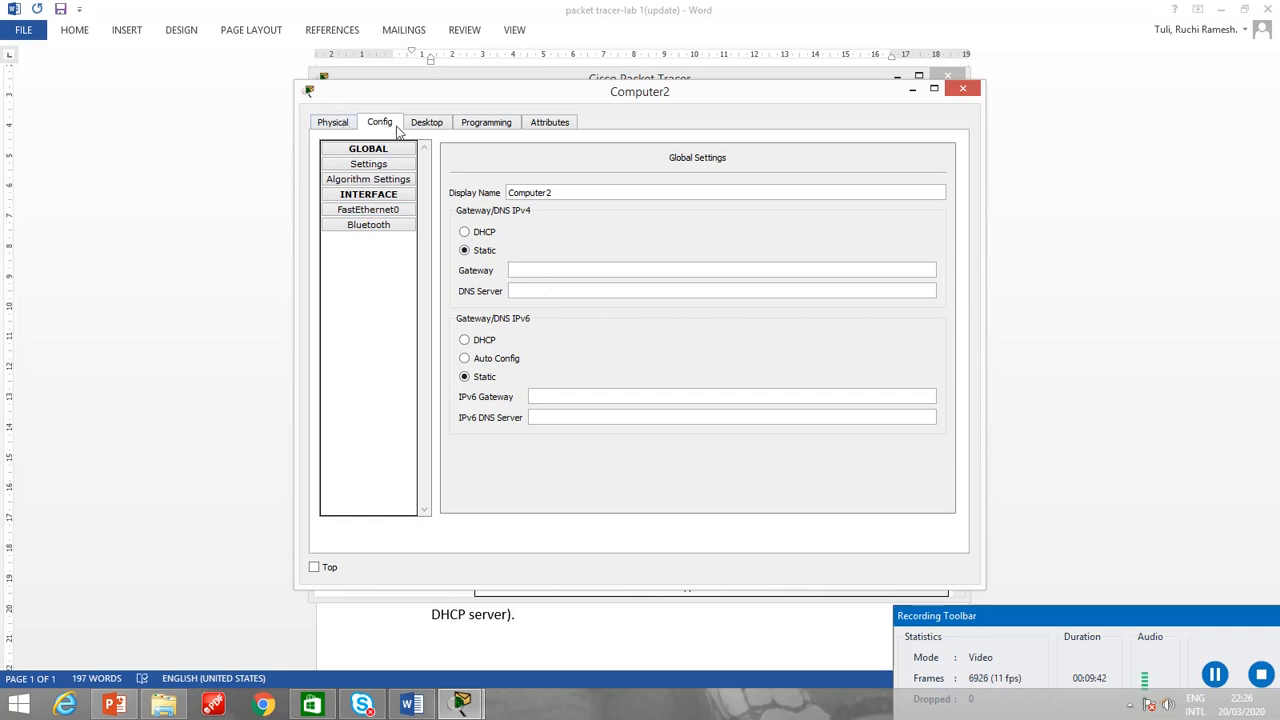
left_click(428, 123)
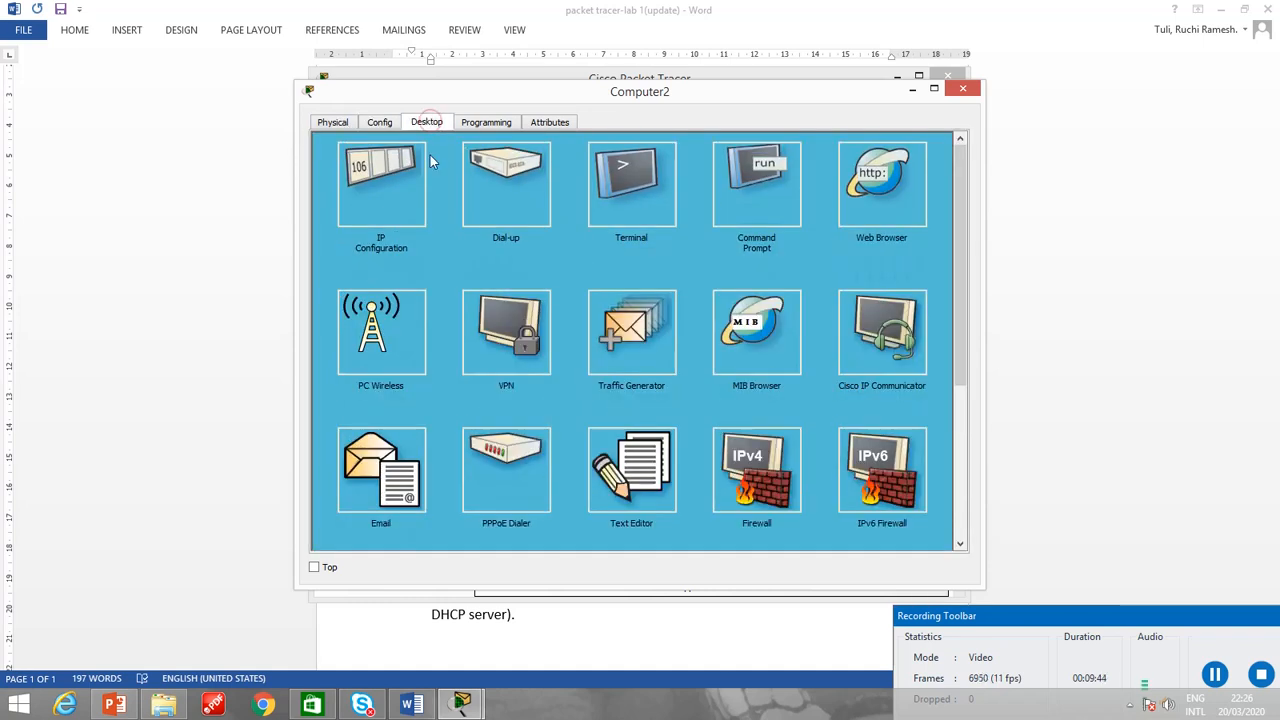
left_click(388, 210)
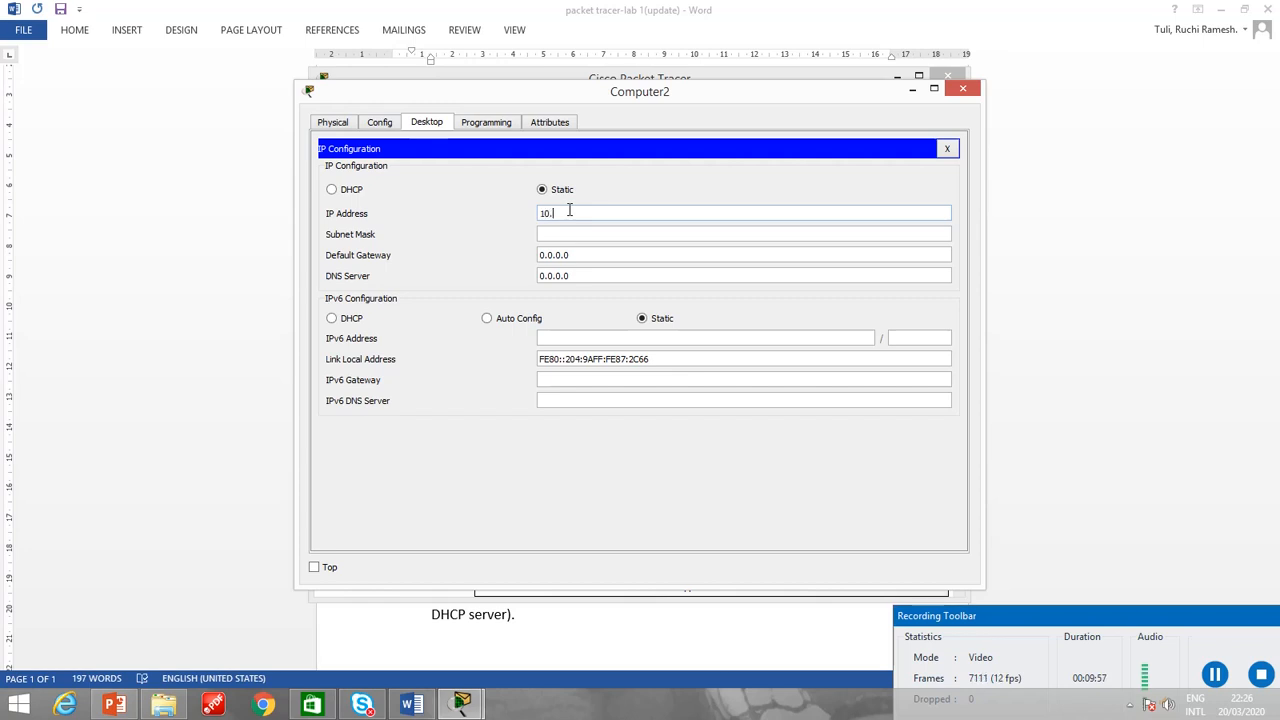
type("30.3")
left_click(594, 236)
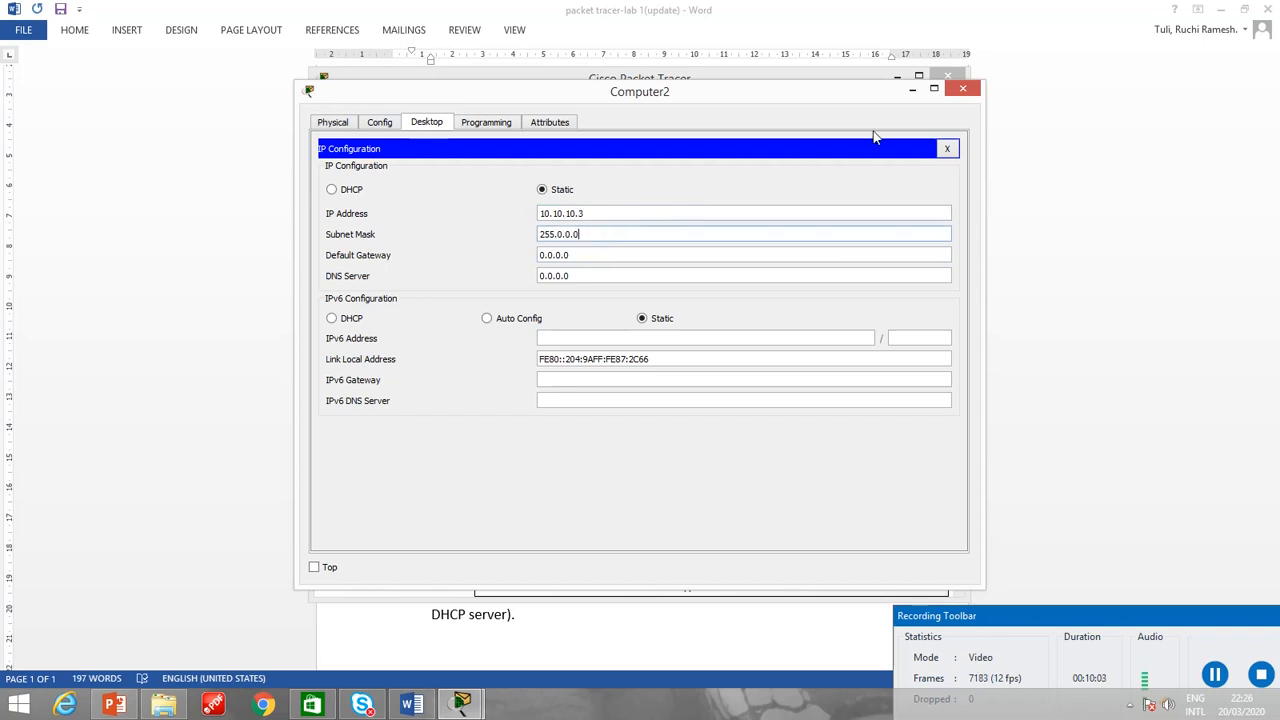
left_click(947, 149)
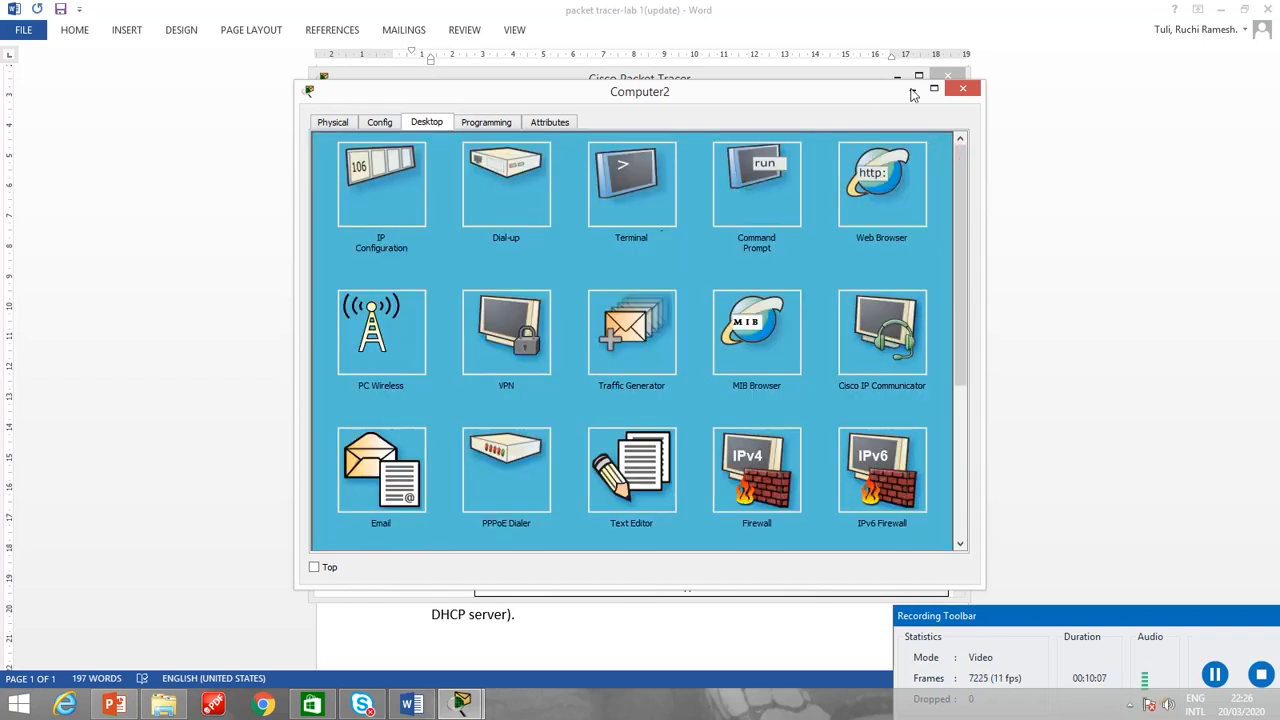
left_click(962, 89)
Check the IP settings of Computer1's FastEthernet0 interface and close its configuration window.
left_click(455, 318)
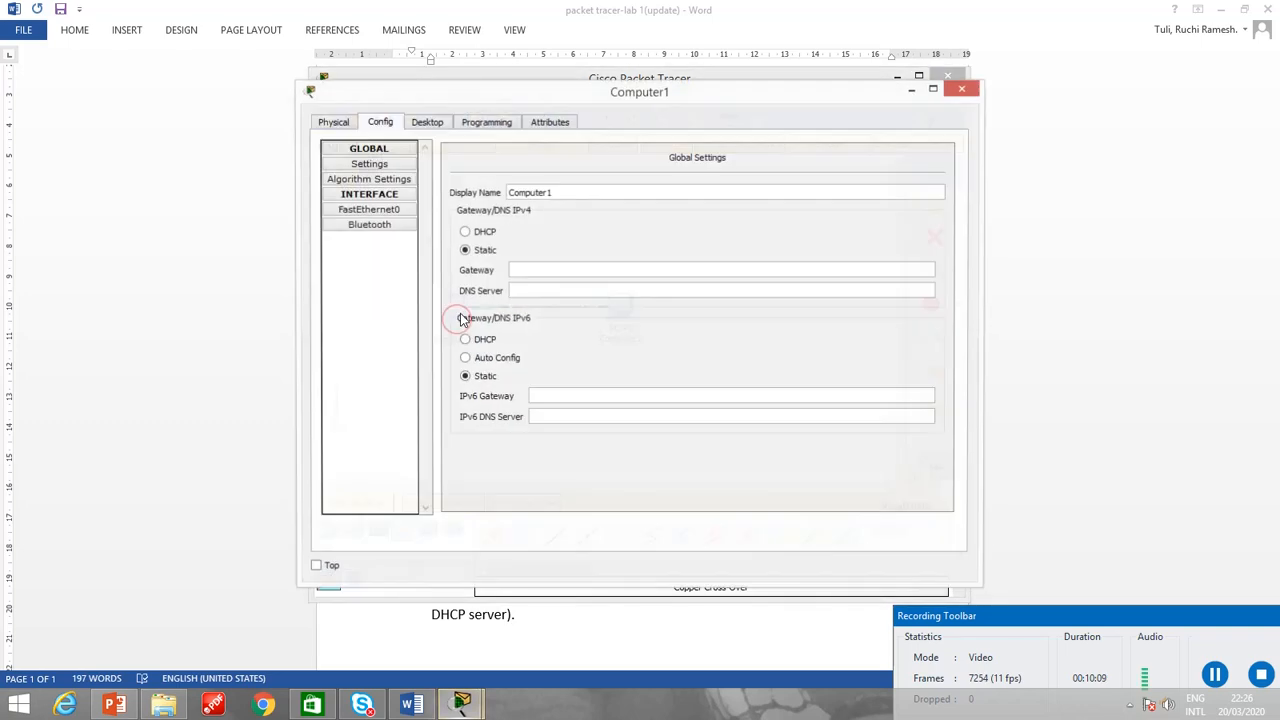
left_click(386, 209)
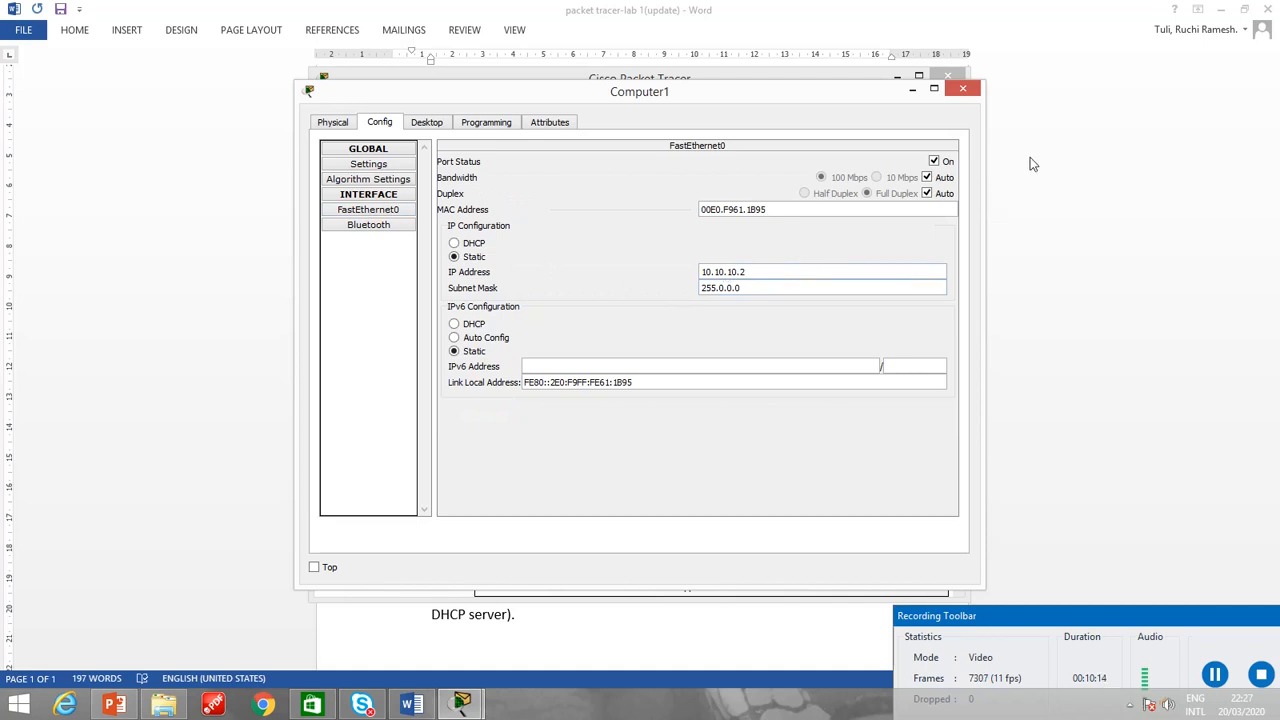
left_click(966, 90)
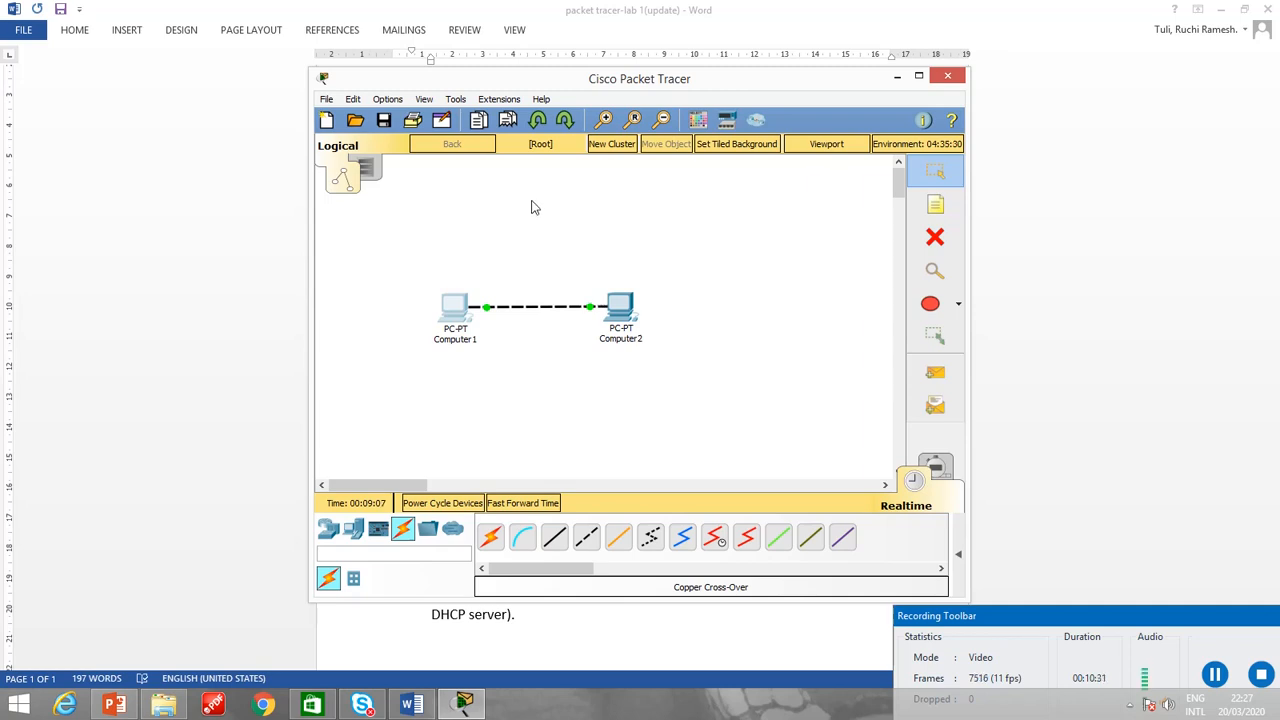
left_click(507, 379)
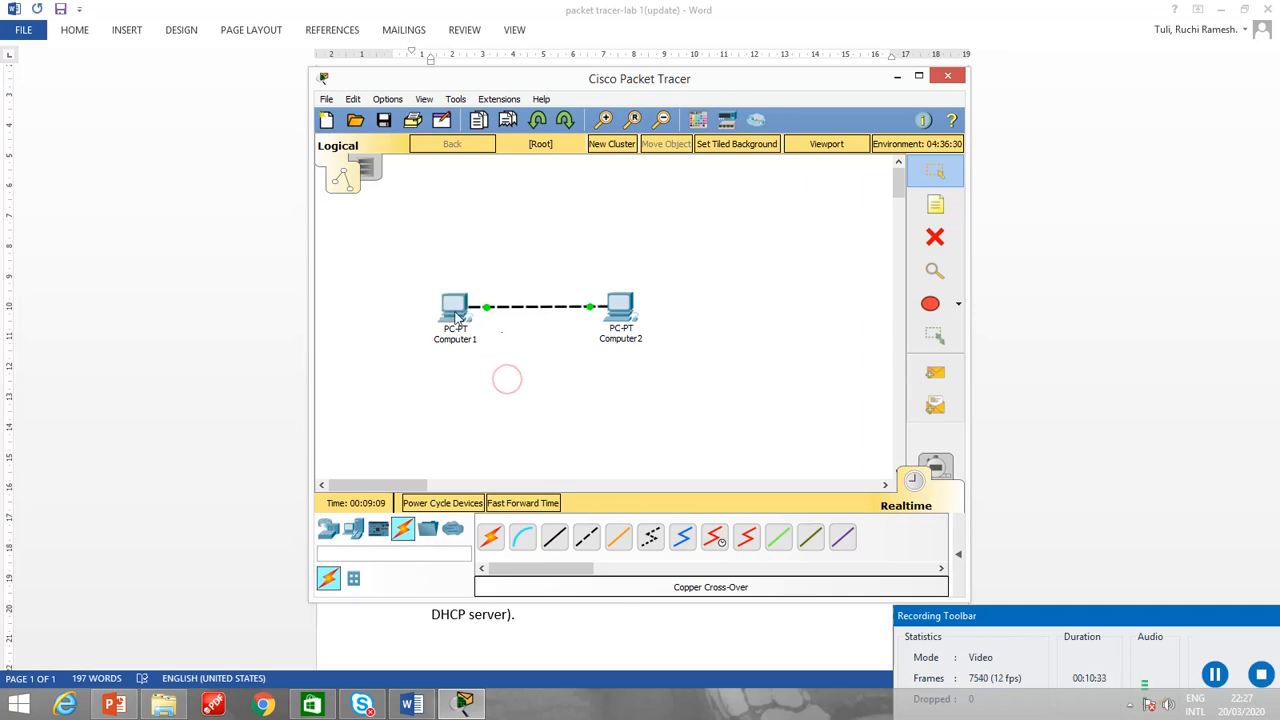
Ping 10.10.10.3 from Computer1's command prompt and close the Computer1 window.
left_click(455, 318)
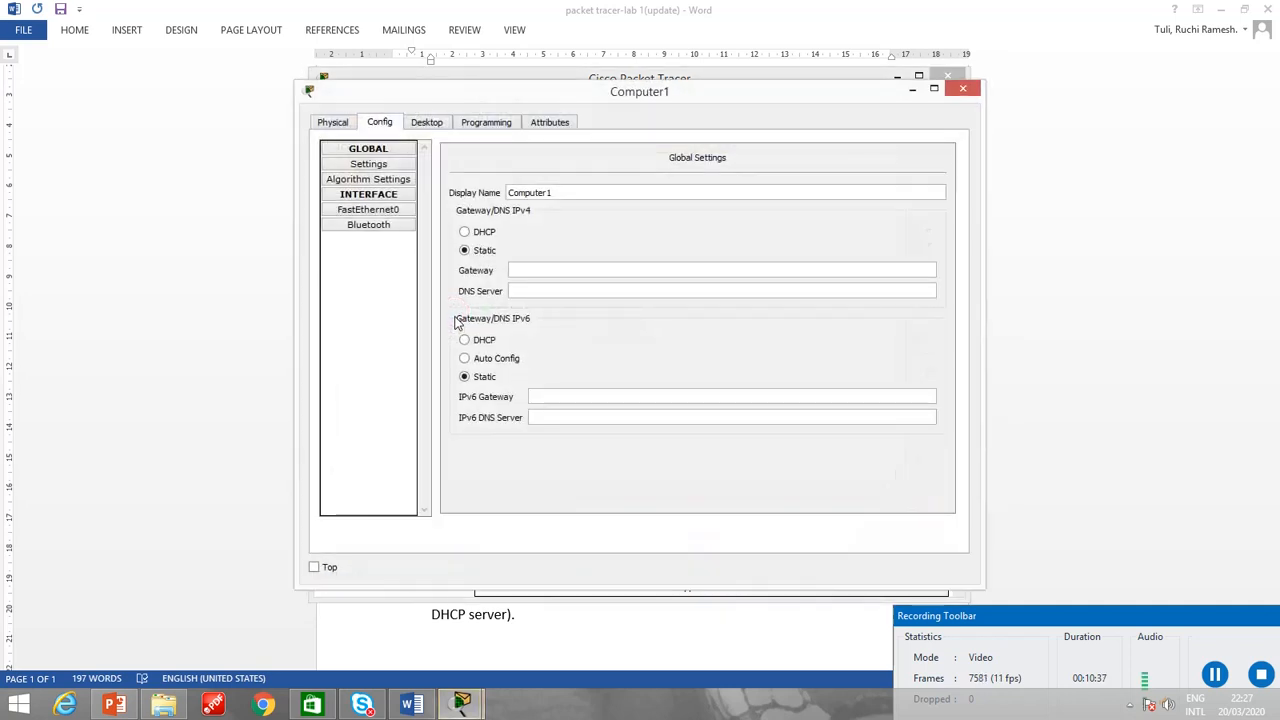
left_click(437, 126)
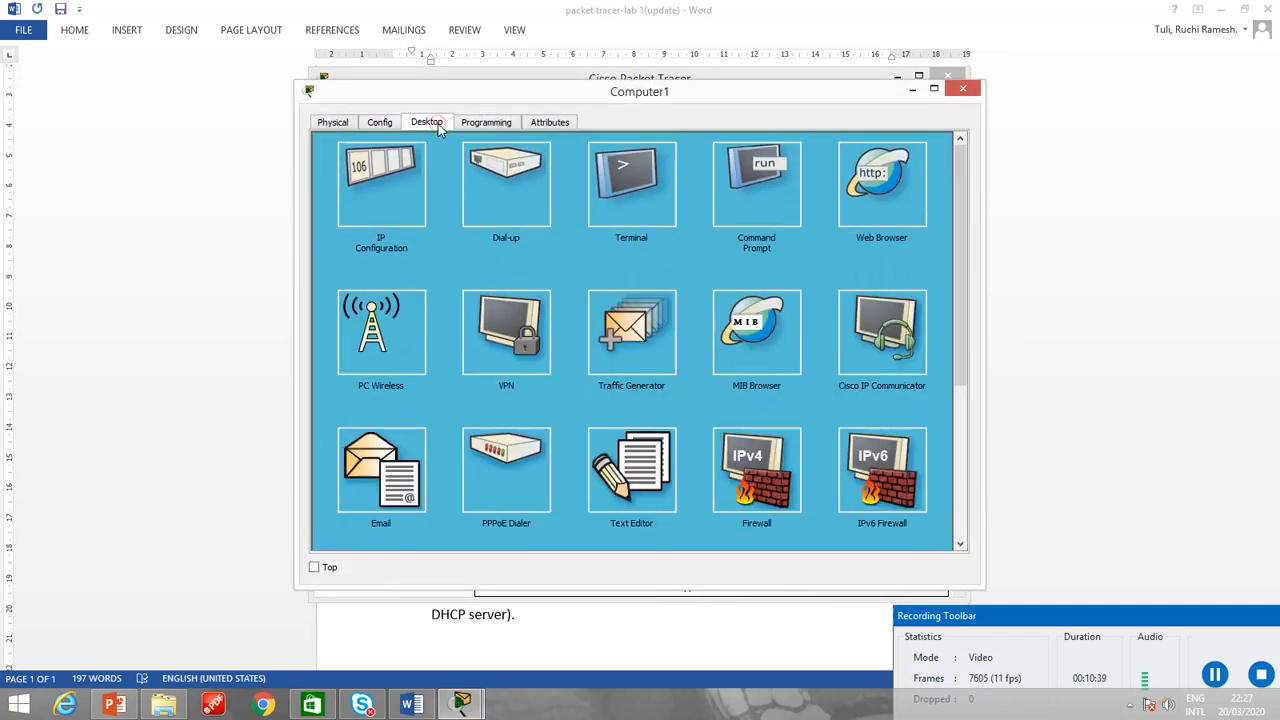
left_click(757, 207)
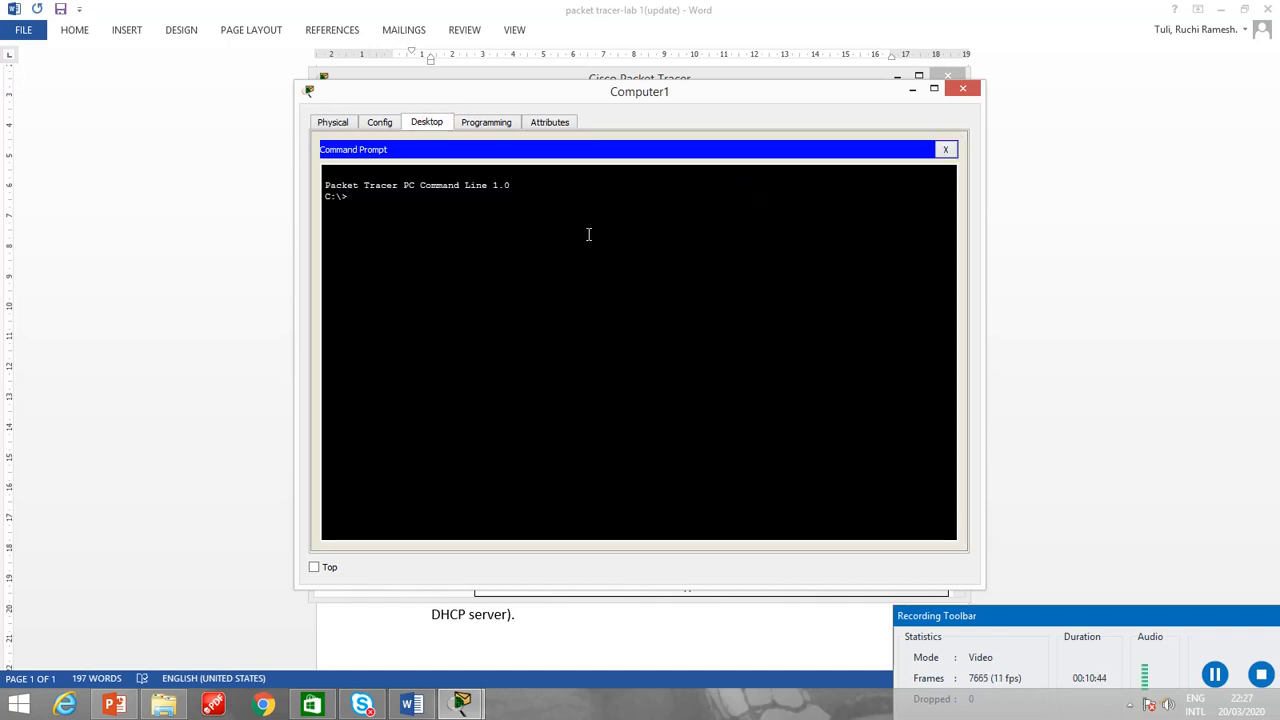
type("ping 10.10.10.3")
key("Return")
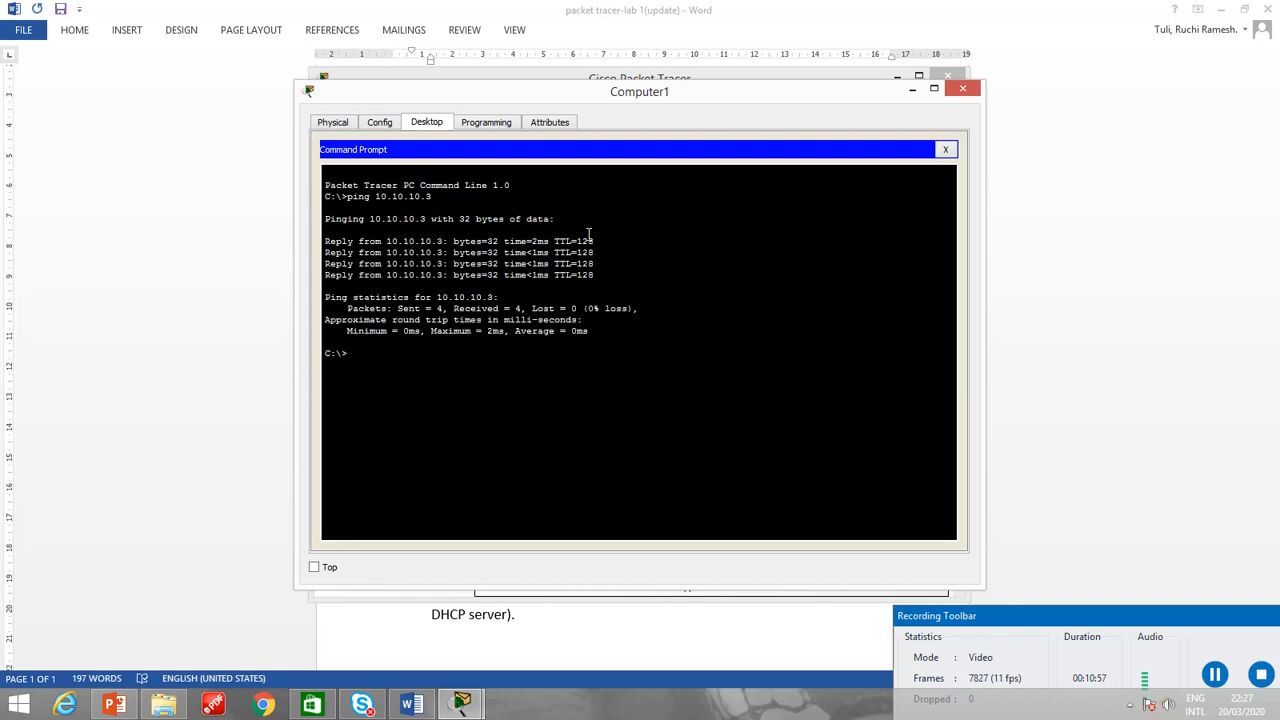
left_click(946, 150)
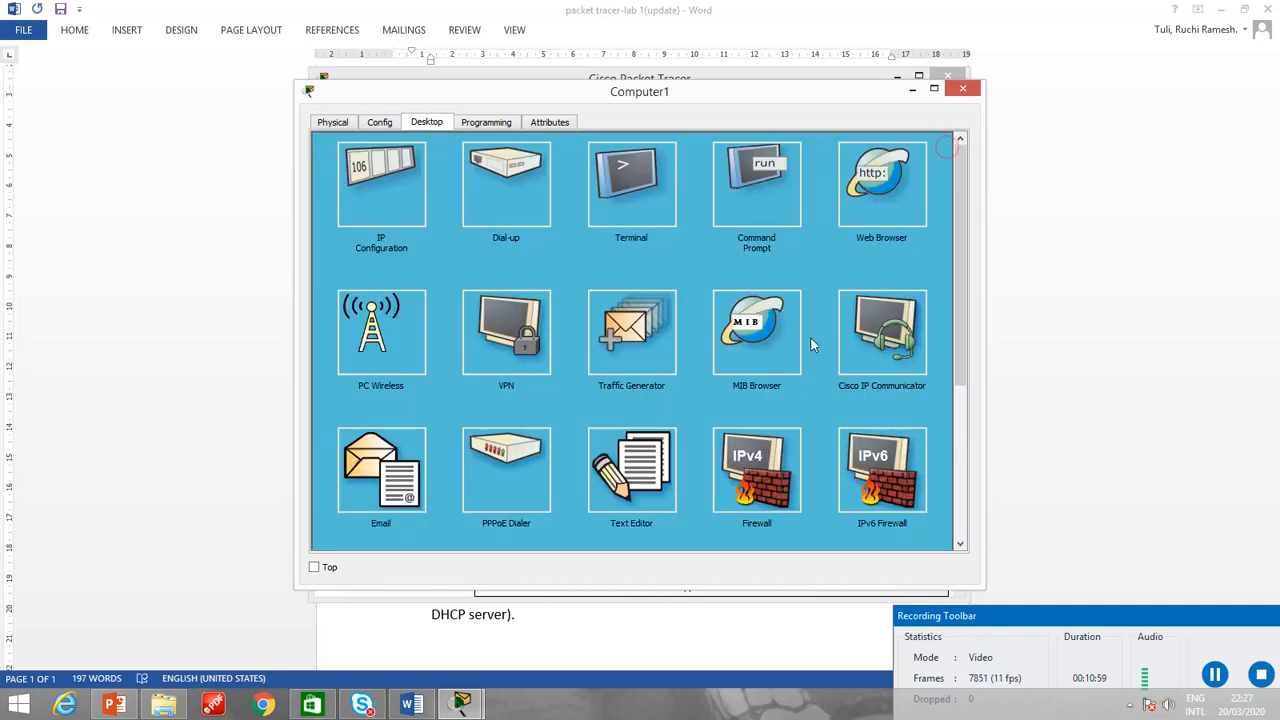
left_click(965, 90)
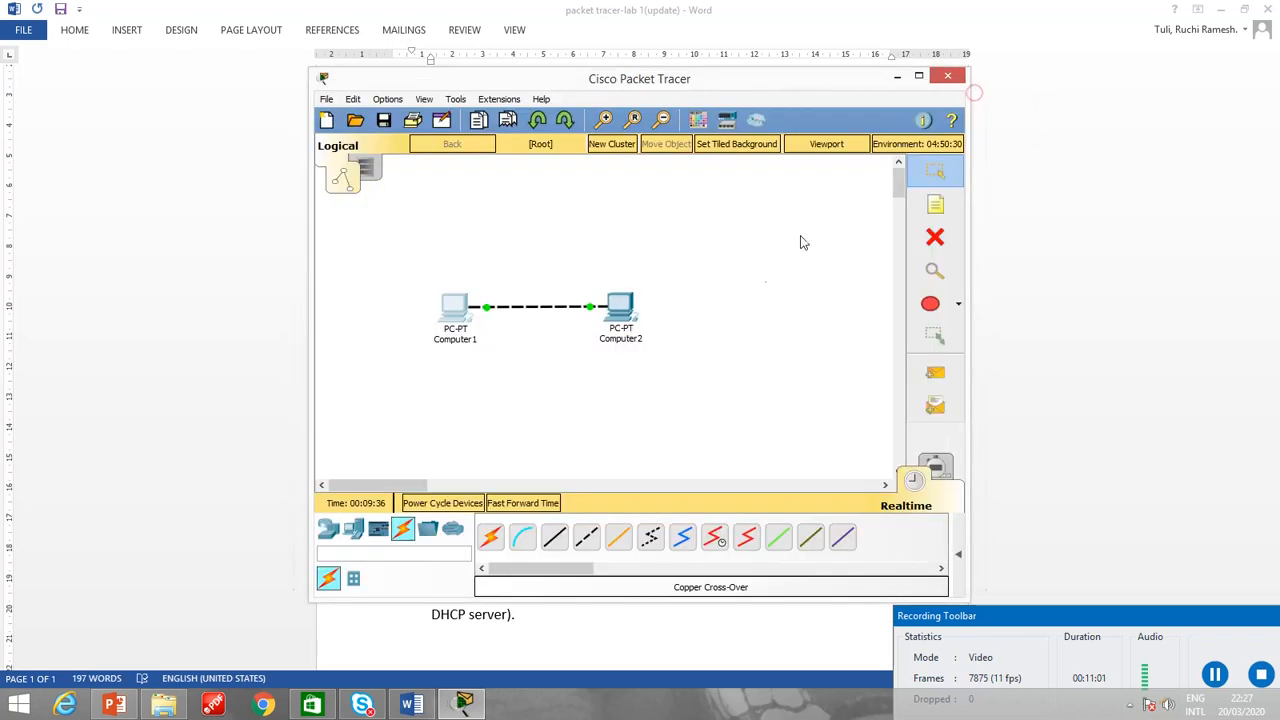
Open the command prompt on Computer2.
left_click(622, 314)
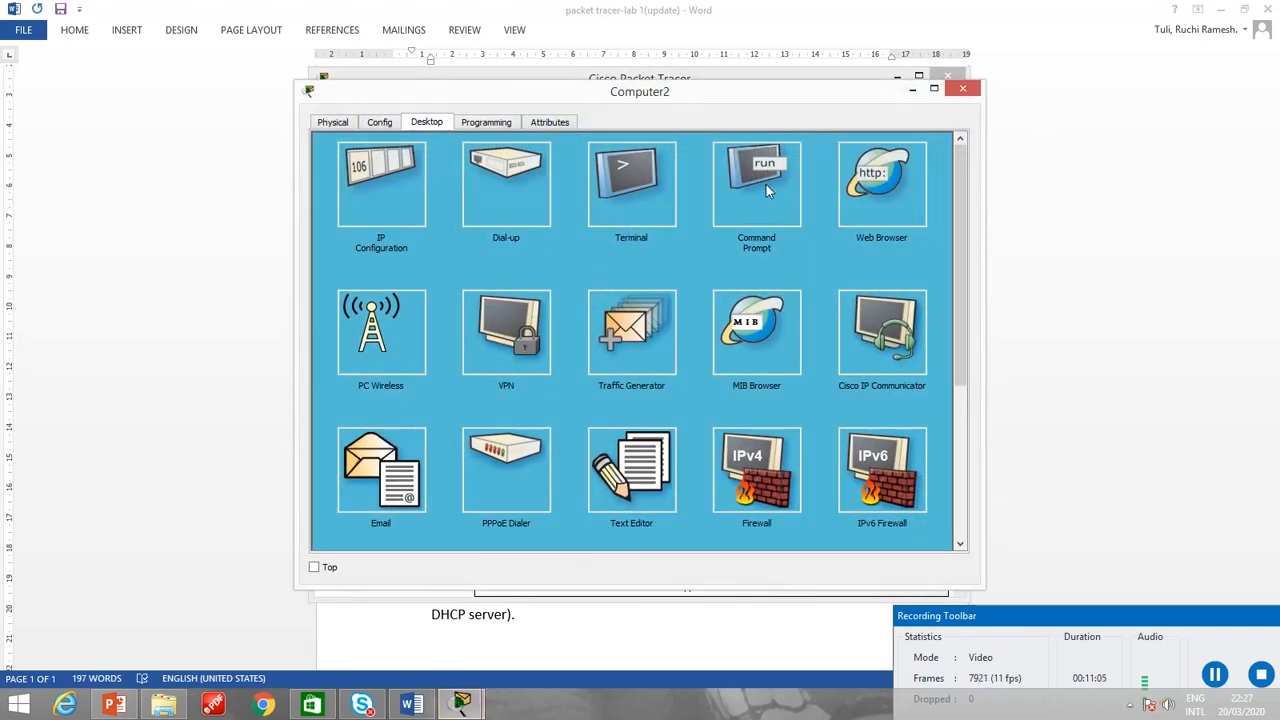
left_click(766, 184)
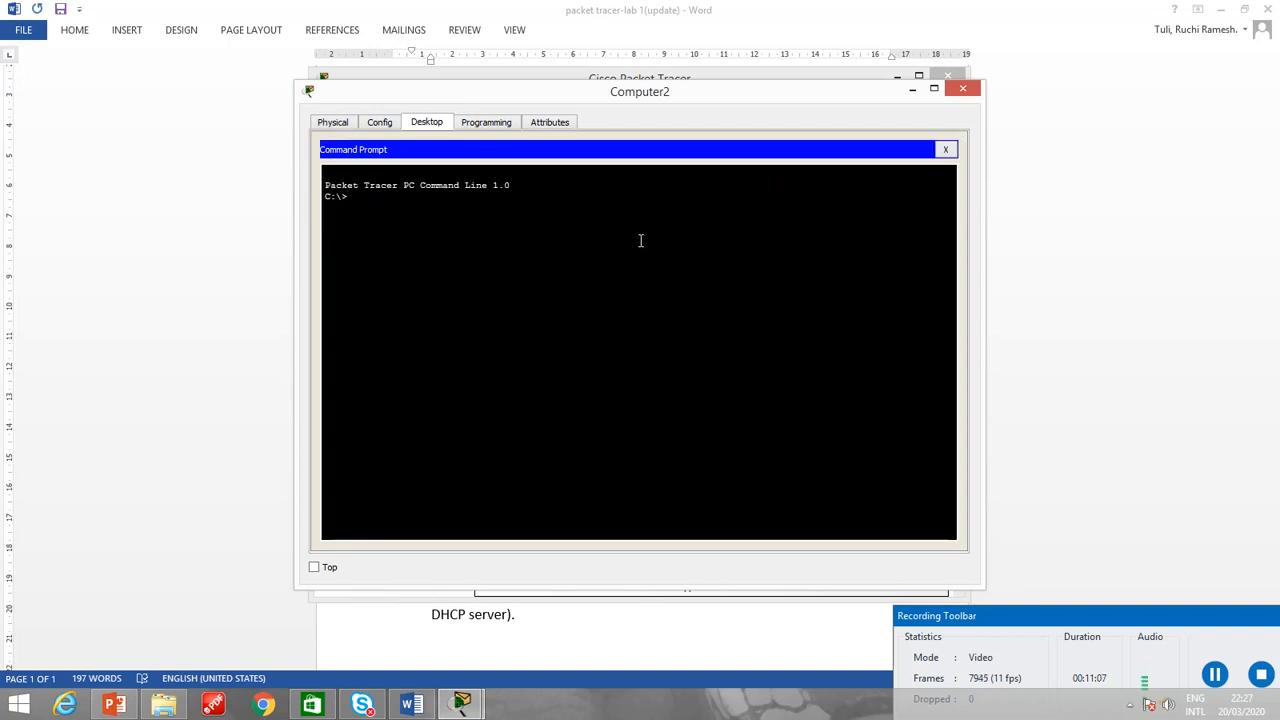
type("ip")
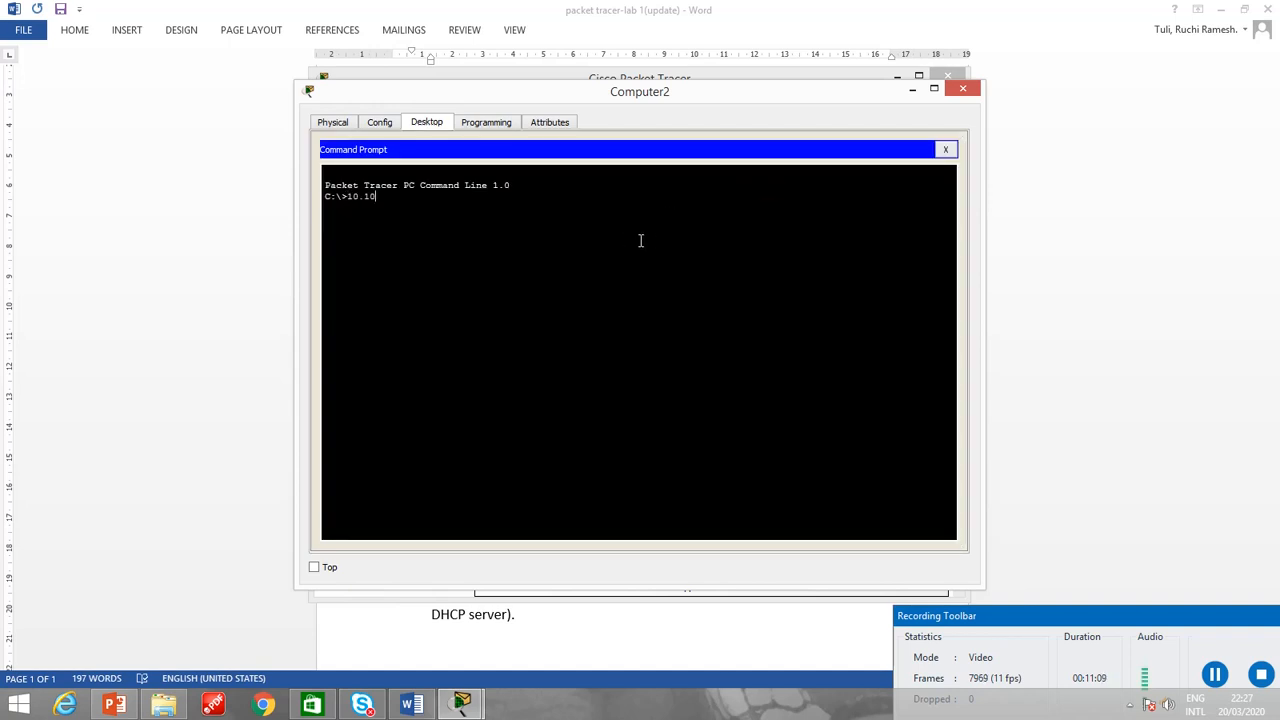
type(".10.10.2")
key("Return")
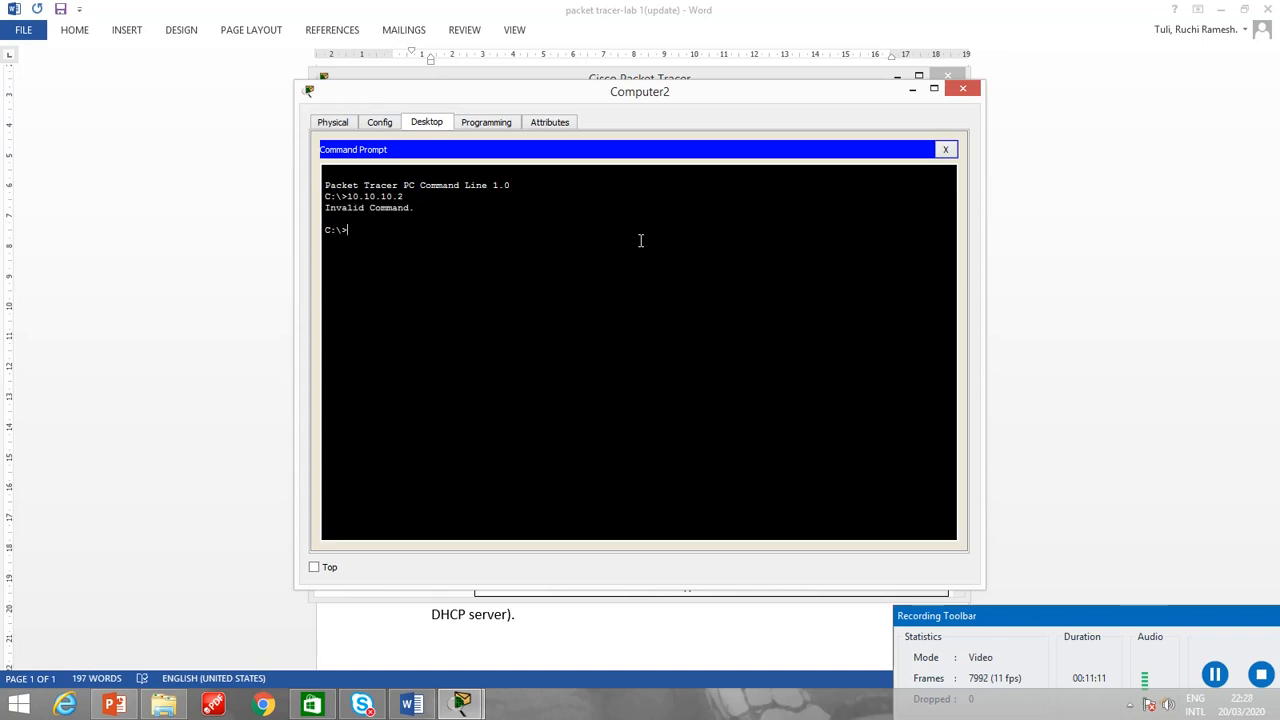
Ping 10.10.10.2 from Computer2 and close the command prompt and the Computer2 window.
type("ping 10.10.10.2")
key("Return")
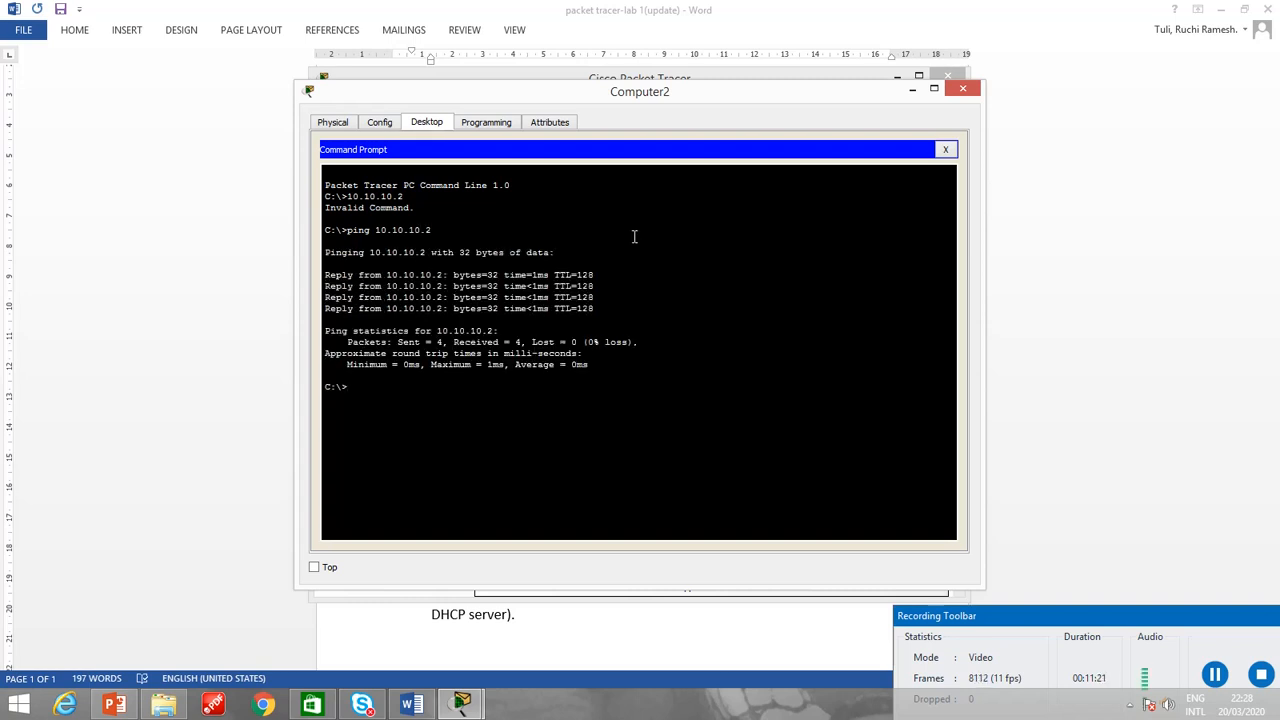
left_click(942, 150)
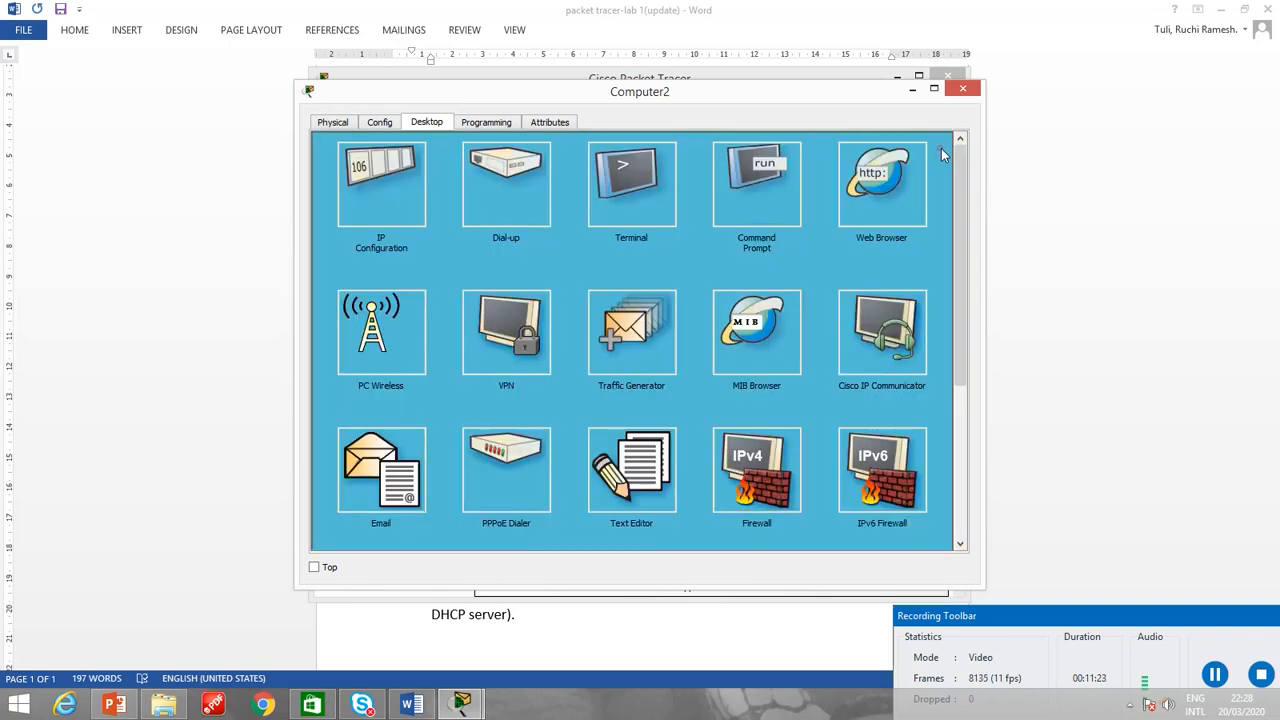
left_click(959, 93)
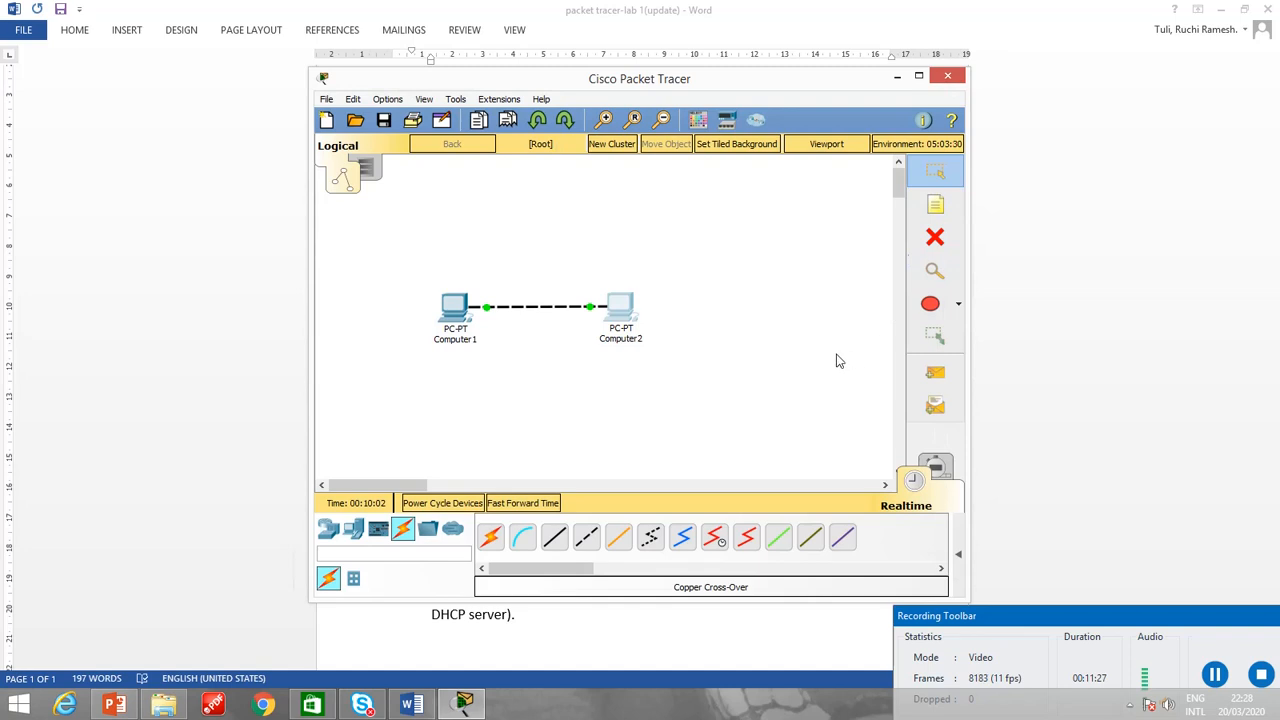
Send a simple PDU from Computer1 to Computer2.
left_click(936, 376)
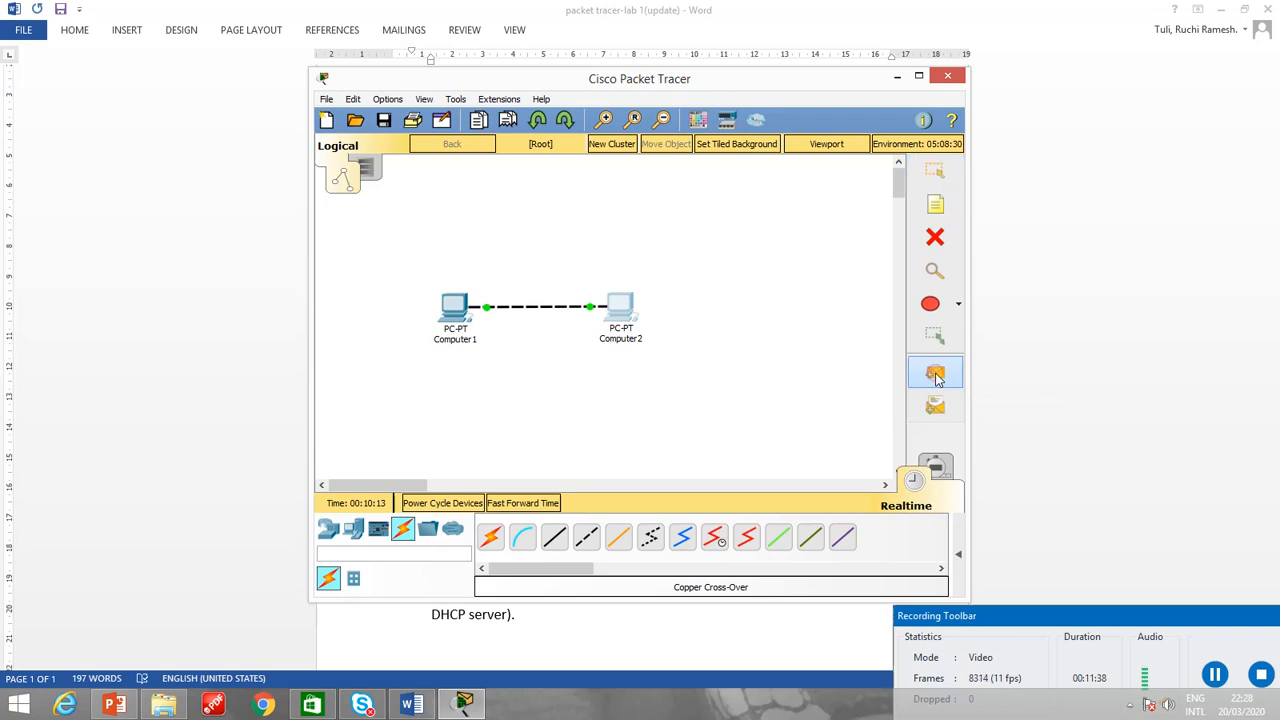
left_click(452, 315)
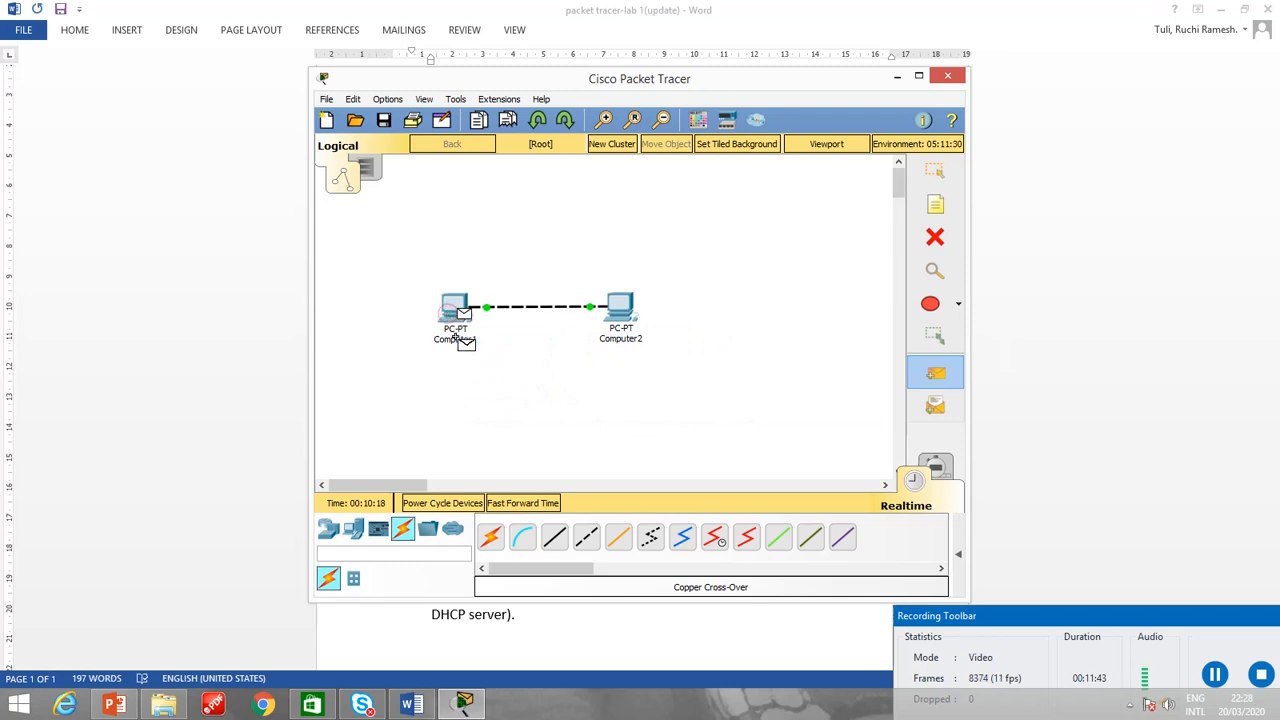
left_click(618, 322)
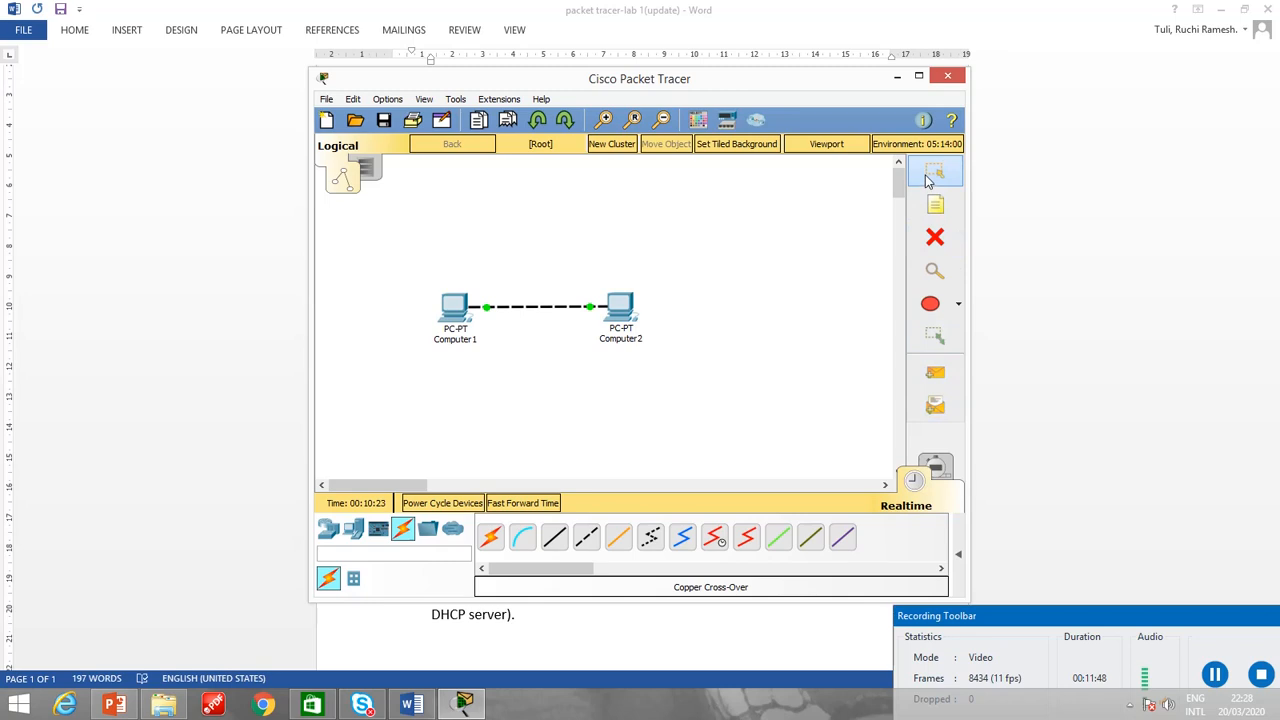
Send a simple PDU in the opposite direction, from Computer2 to Computer1, and close the Computer1 window.
left_click(935, 372)
left_click(618, 306)
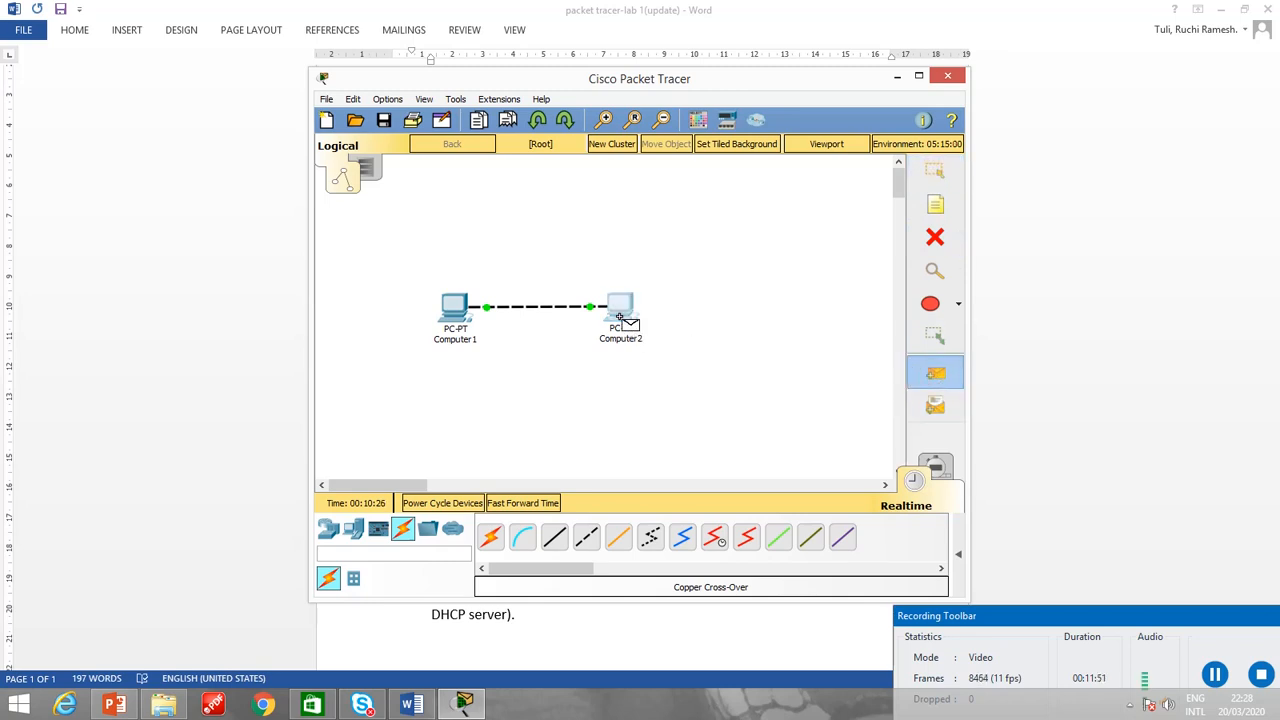
left_click(452, 318)
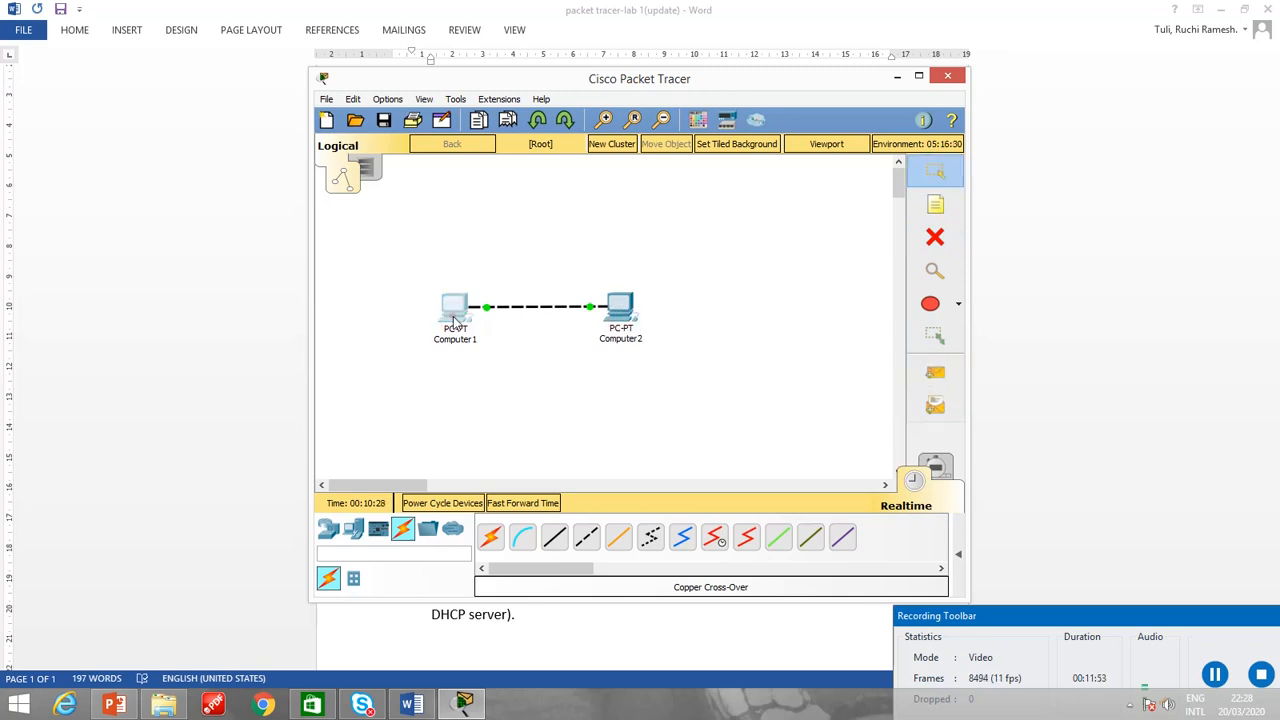
left_click(452, 316)
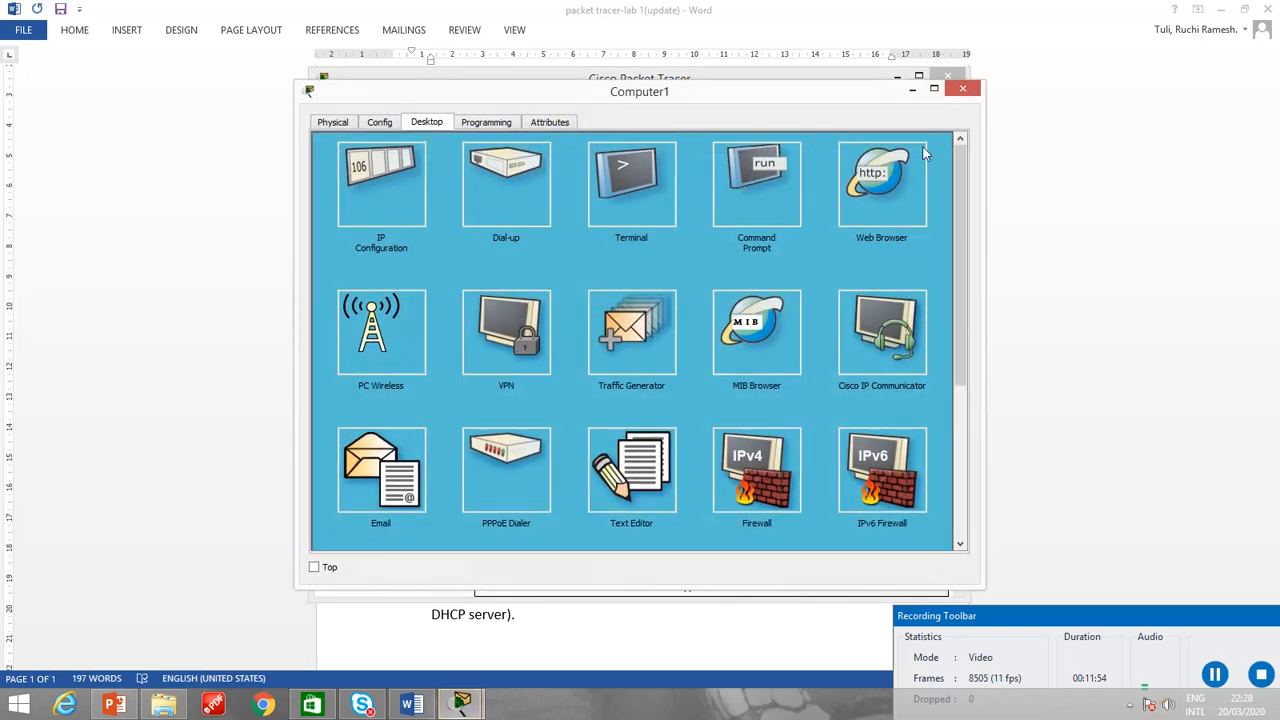
left_click(962, 88)
Send another simple PDU from Computer2 to Computer1 and return to the selection tool.
left_click(936, 374)
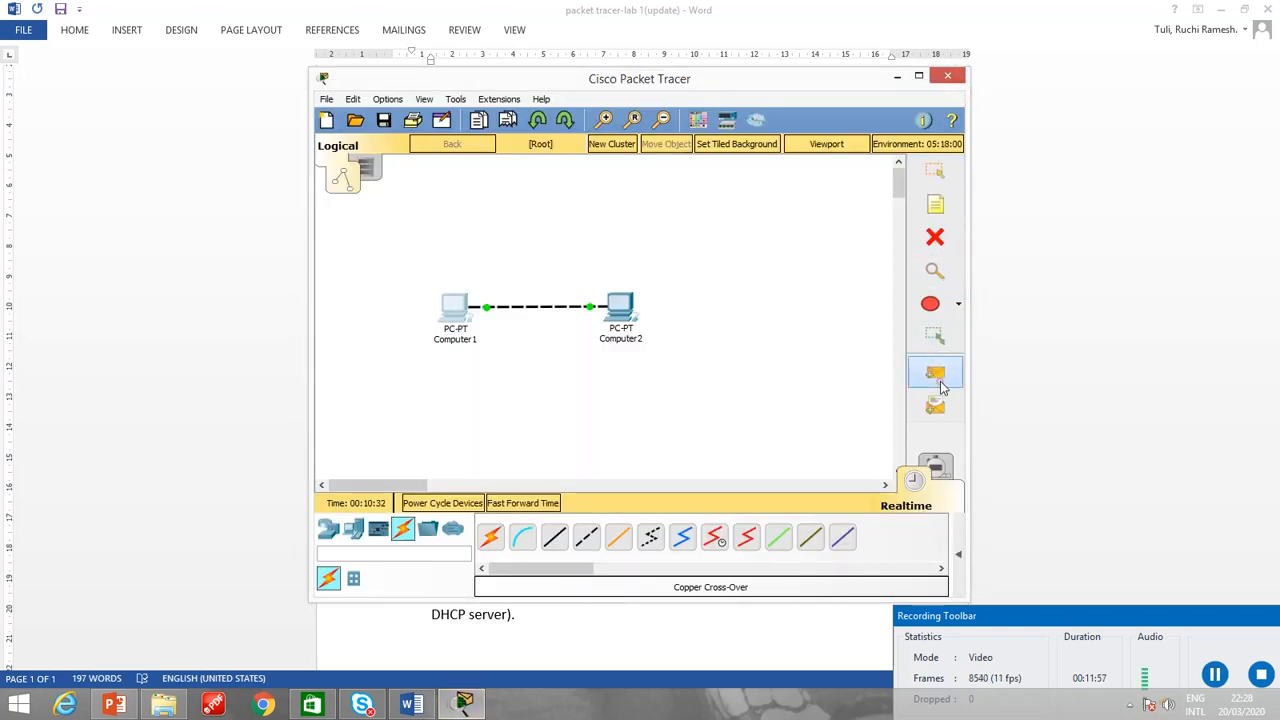
left_click(620, 312)
left_click(454, 308)
key("Escape")
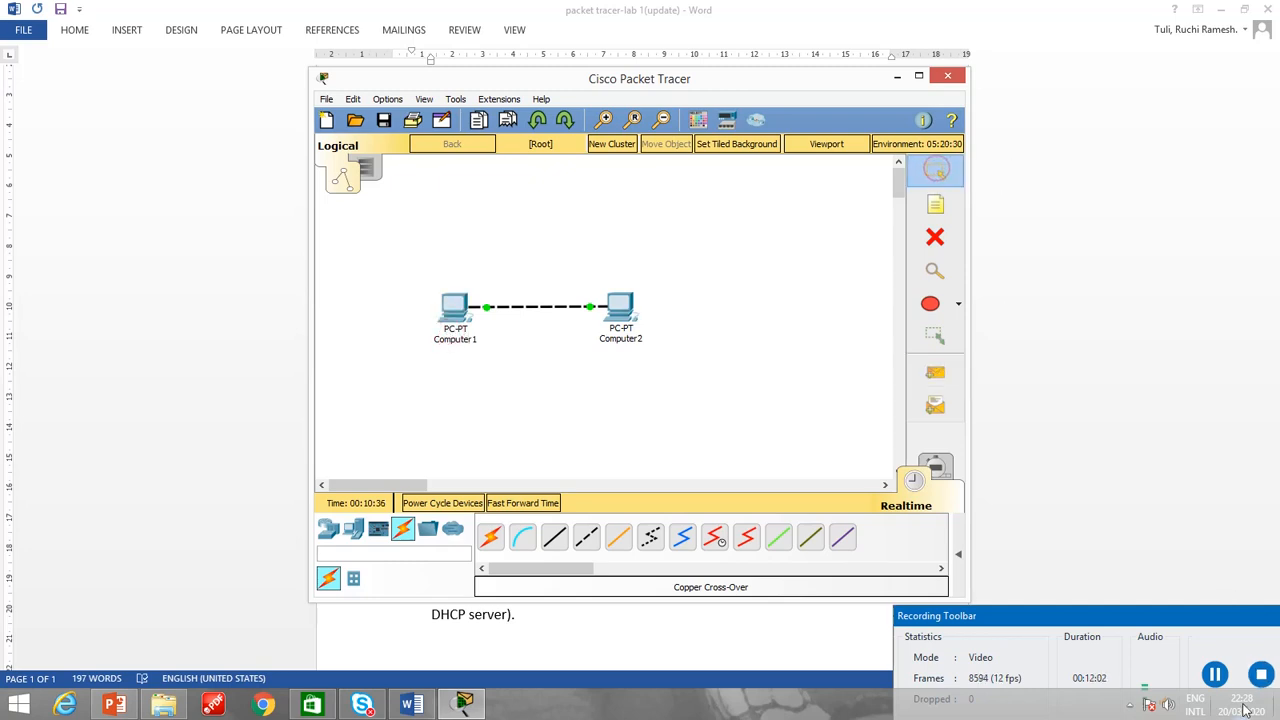
left_click(1214, 675)
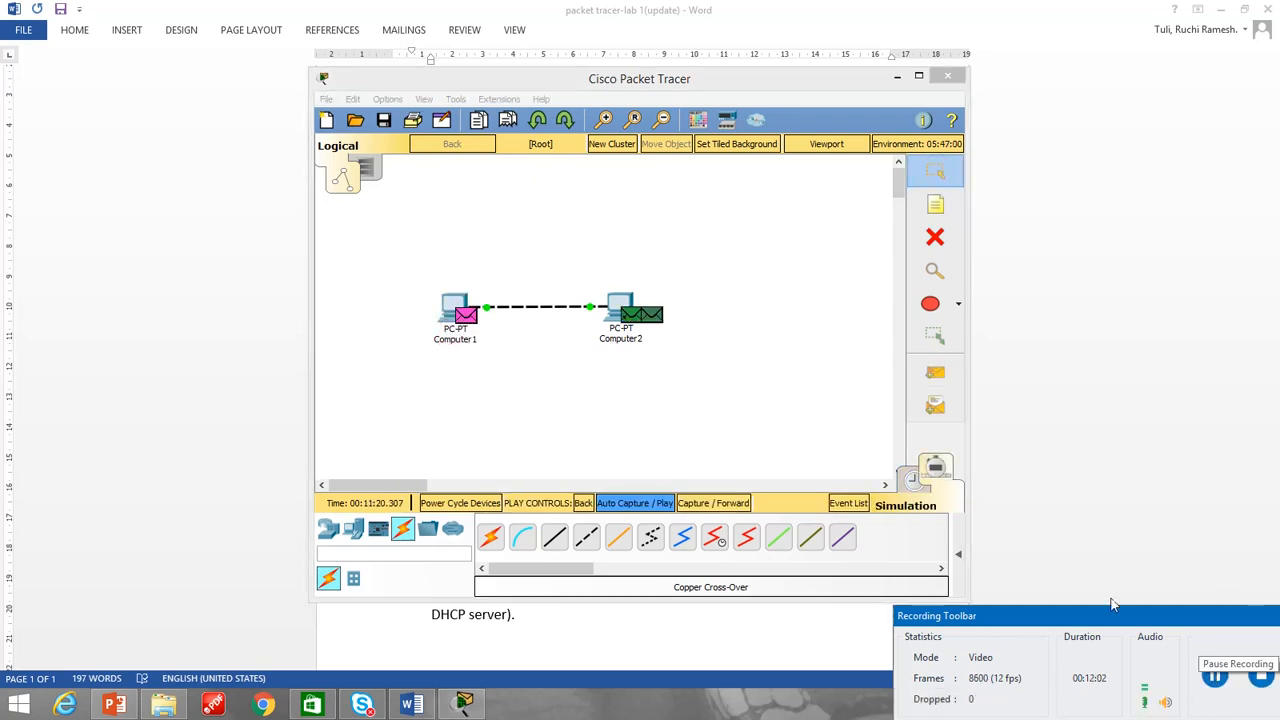
Switch the network to Realtime mode and send a simple PDU from Computer2 to Computer1.
left_click(935, 376)
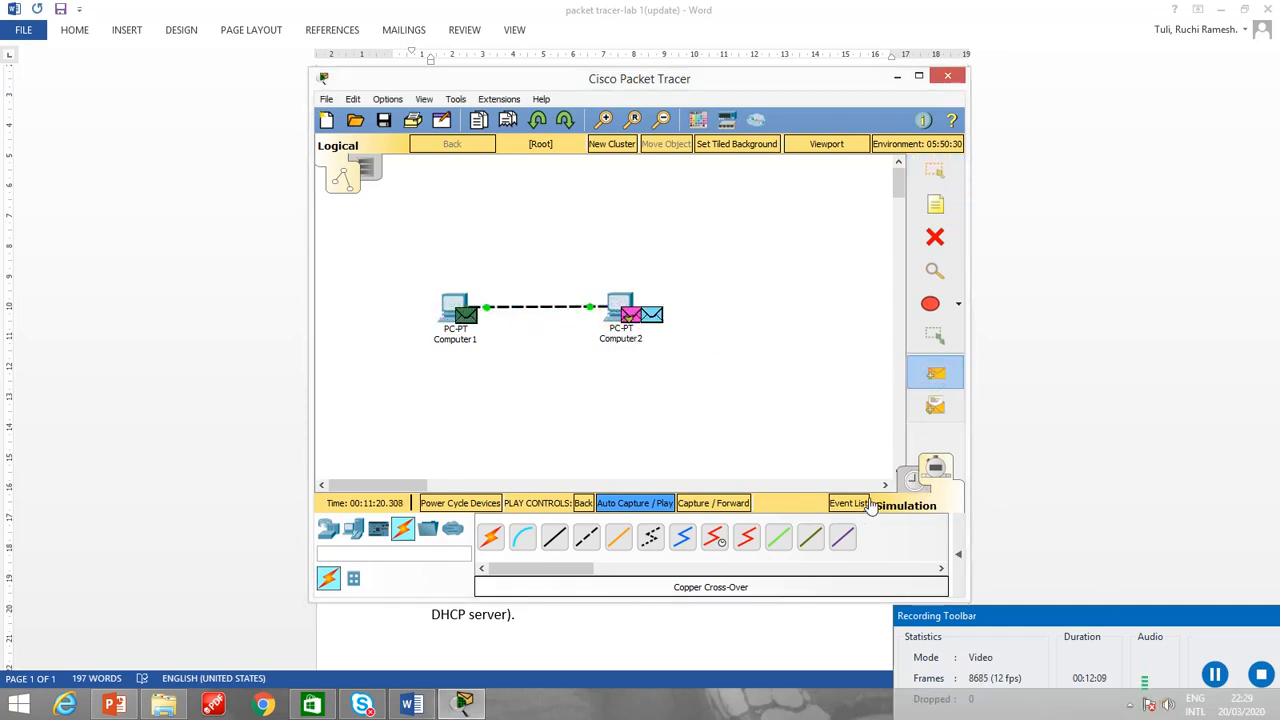
left_click(913, 480)
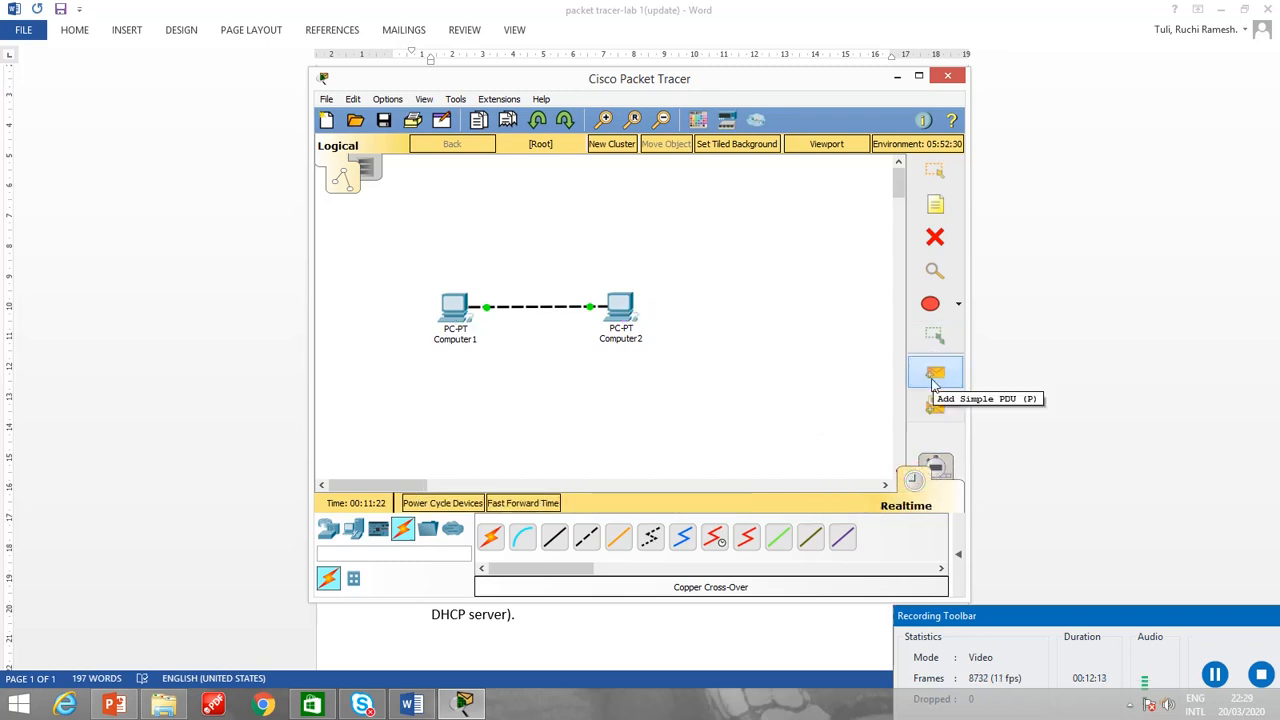
left_click(932, 378)
left_click(617, 320)
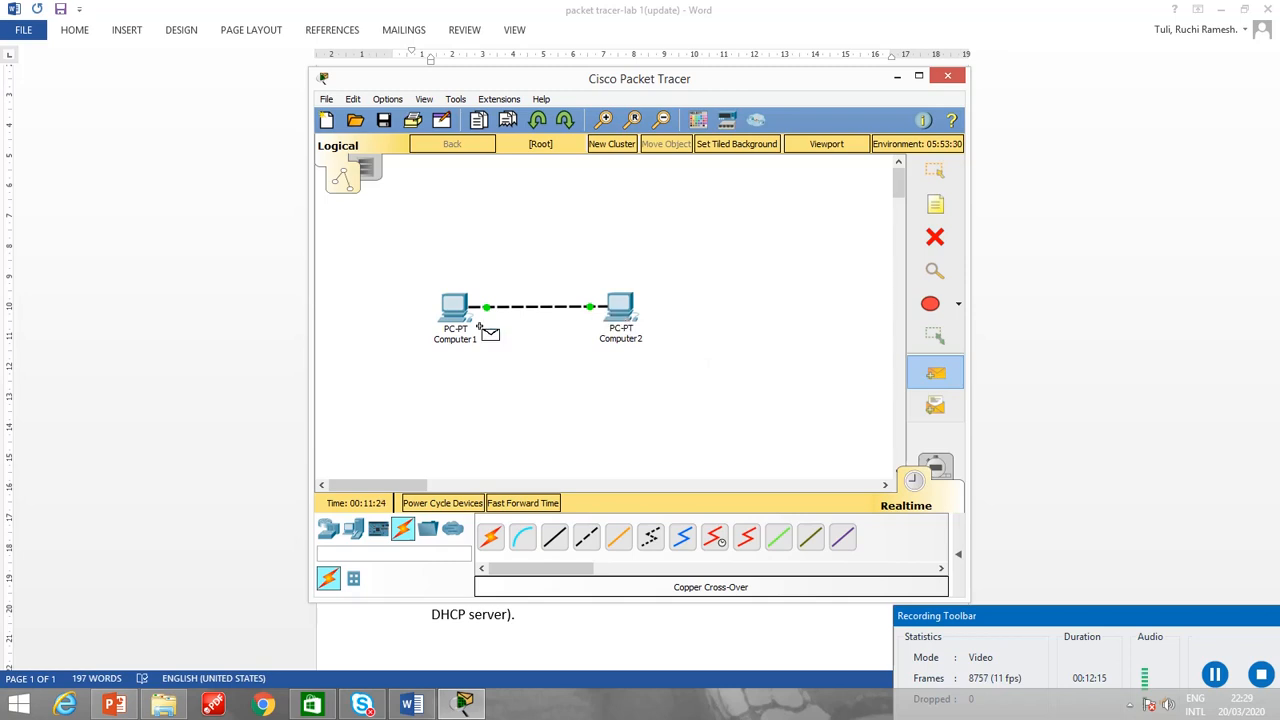
left_click(453, 318)
Switch to Simulation mode and run Auto Capture / Play to animate the ICMP packets between the two PCs.
left_click(938, 470)
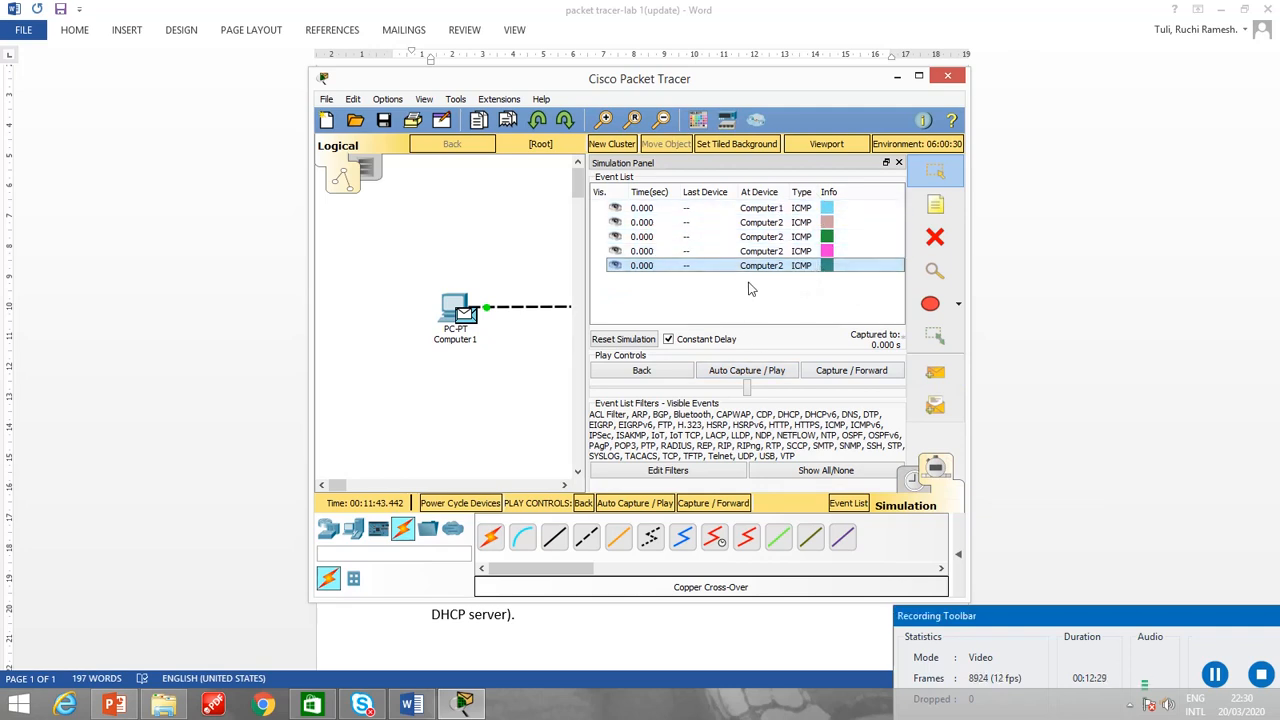
left_click(728, 373)
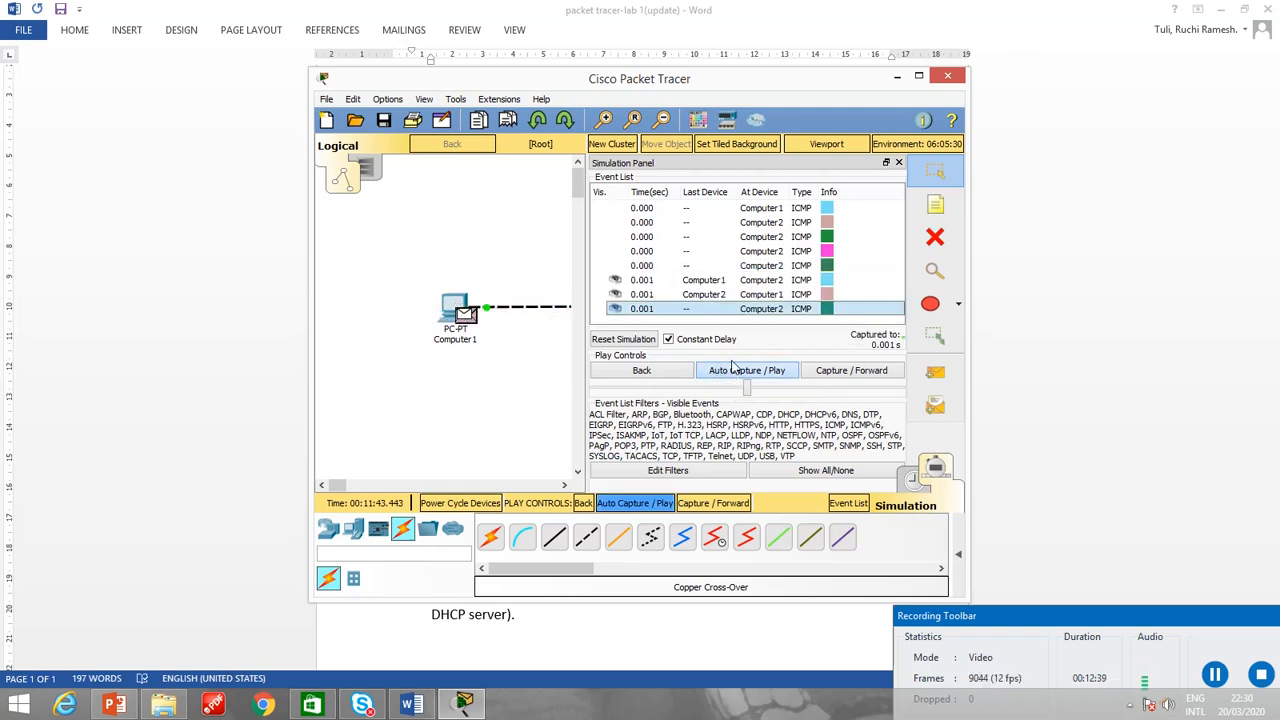
left_click(729, 374)
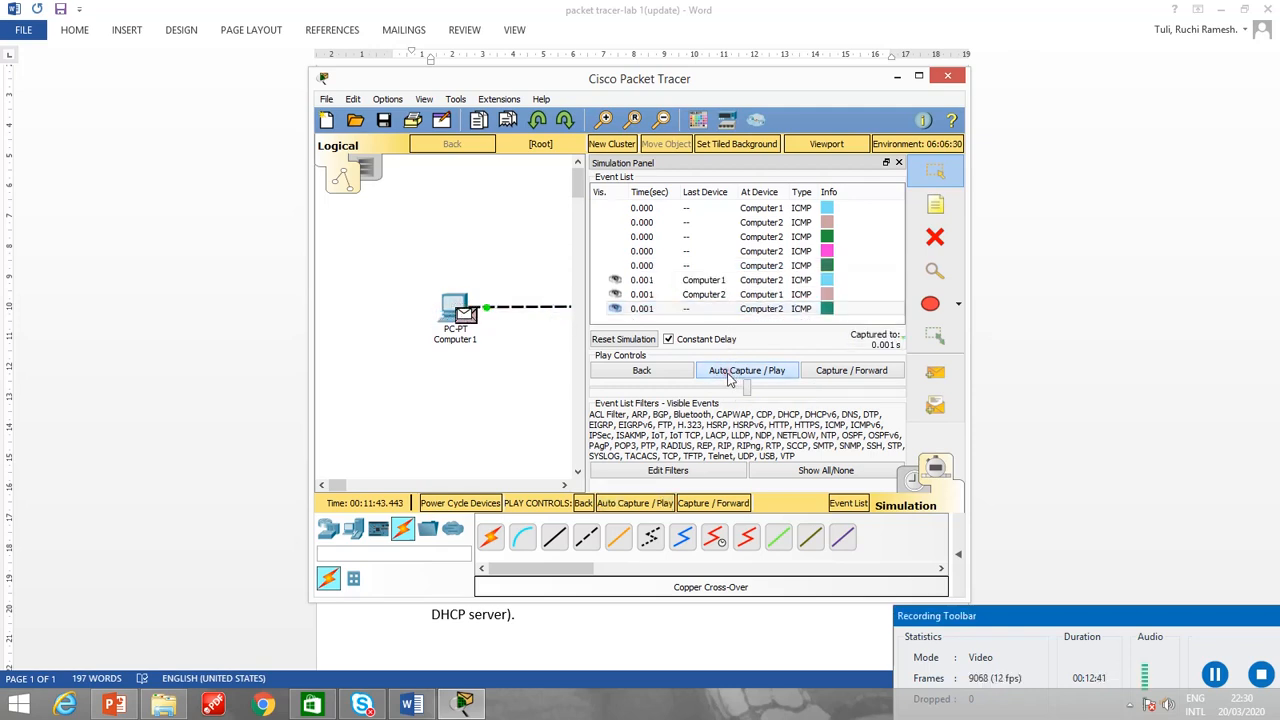
left_click(729, 374)
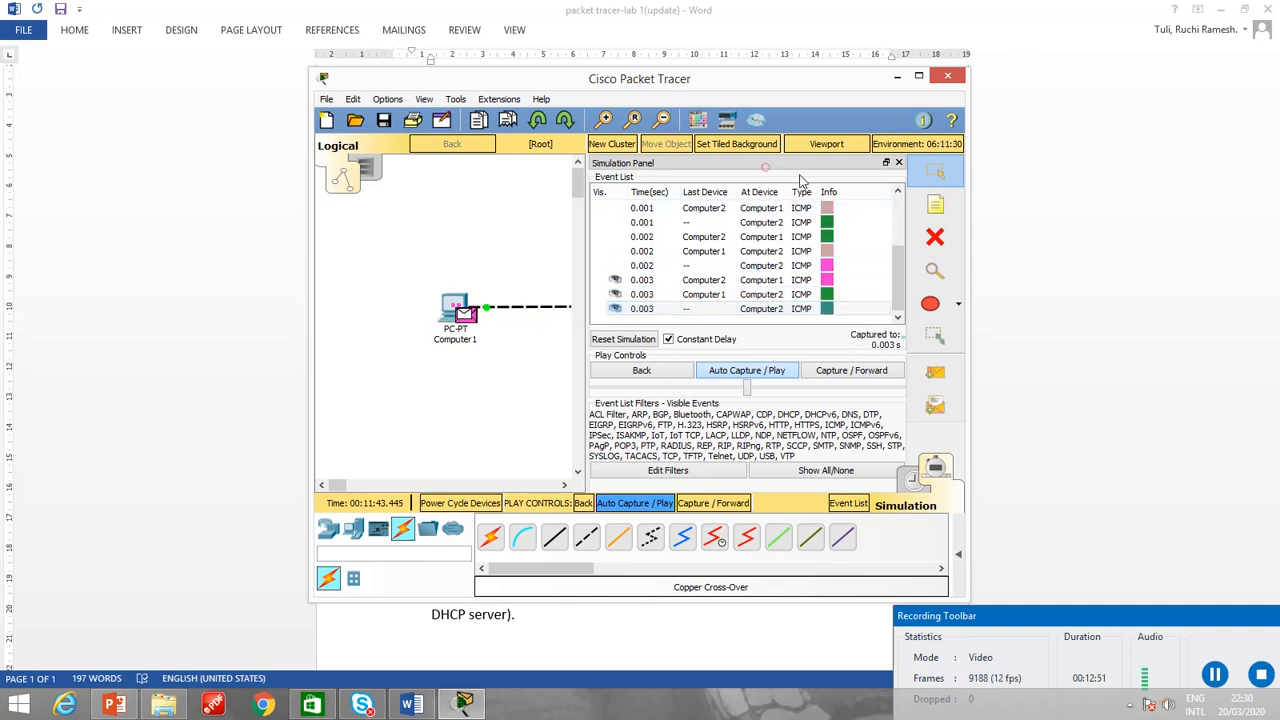
Undock the Simulation Panel so both PCs stay visible, step the playback back and run Auto Capture / Play again.
left_click_drag(765, 168, 905, 219)
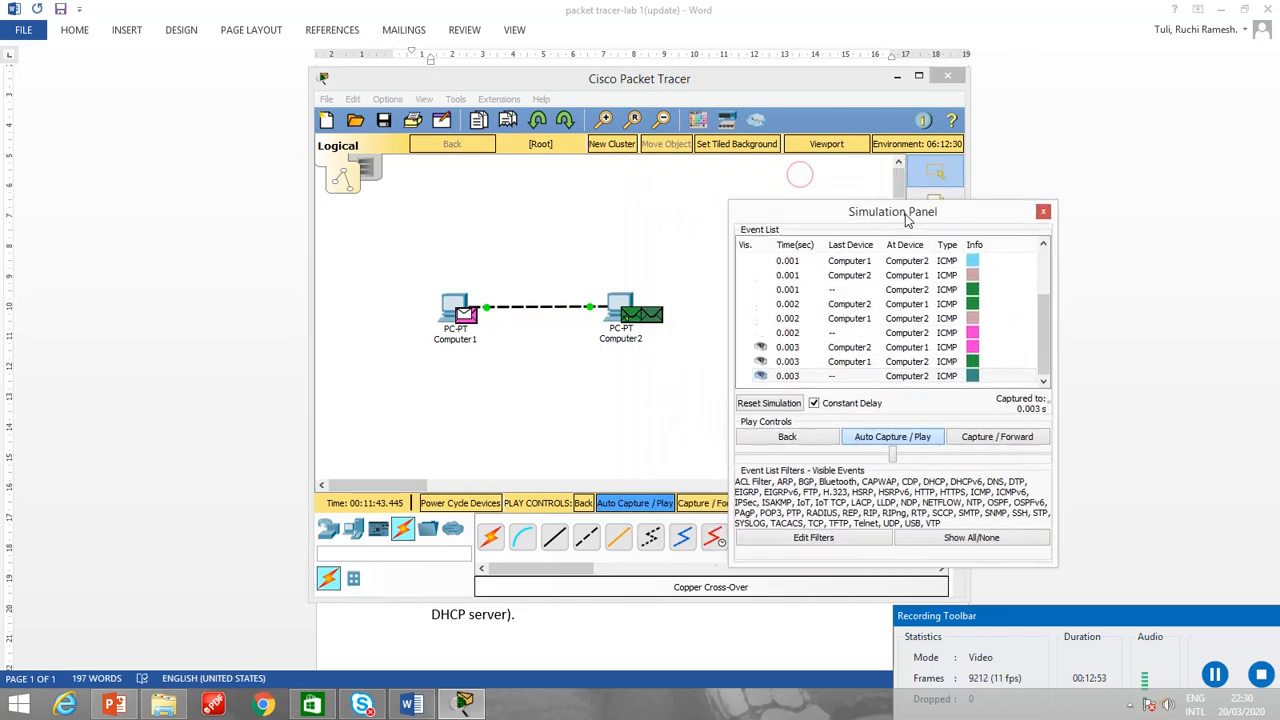
left_click(849, 441)
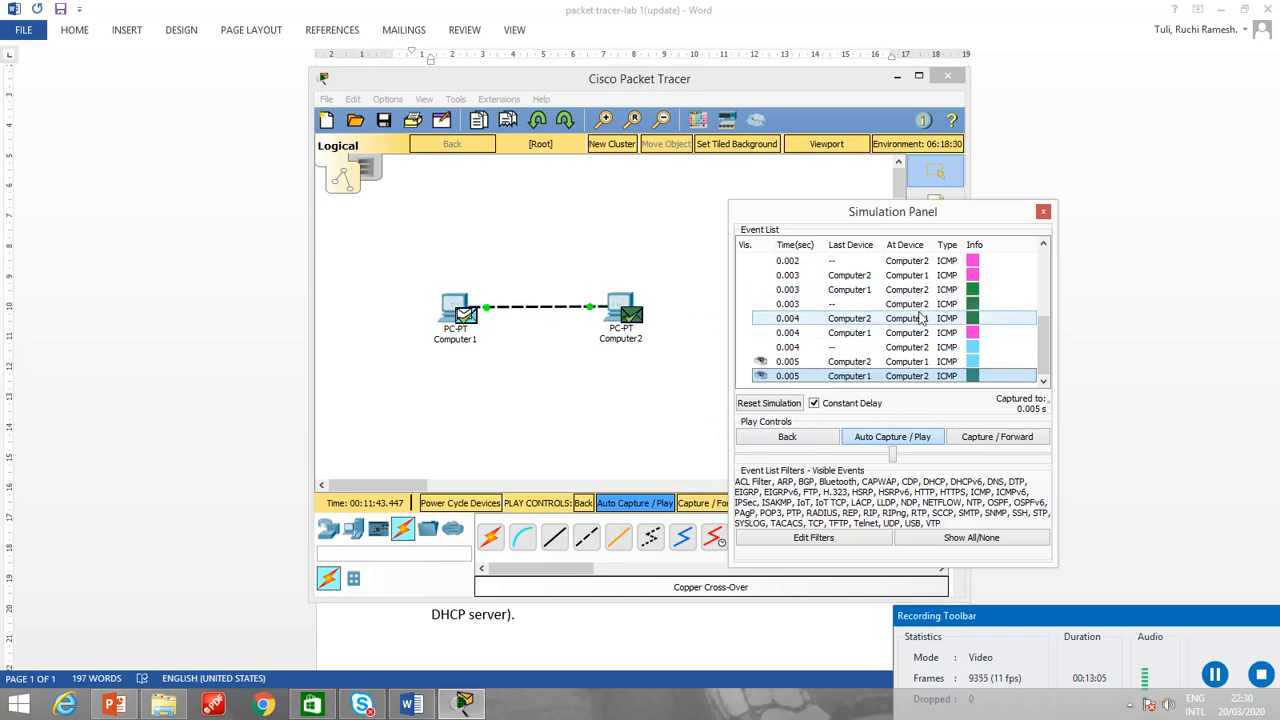
left_click(788, 440)
left_click(877, 440)
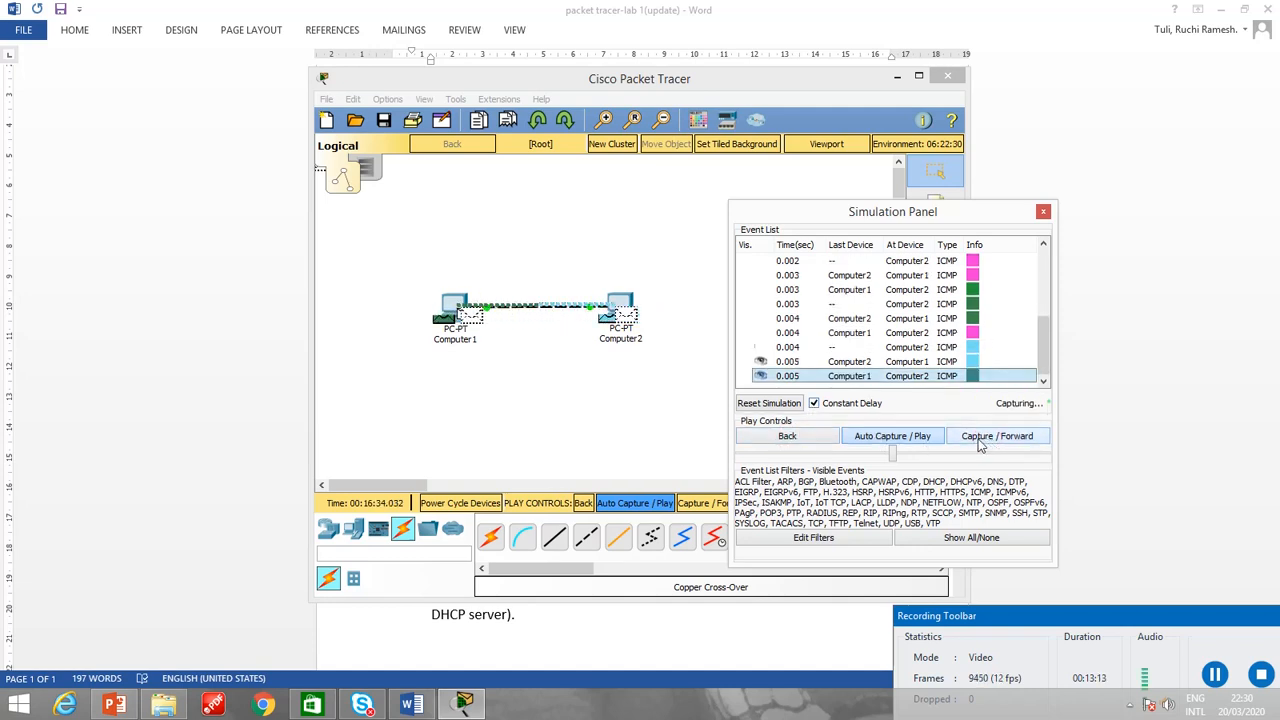
Close the Simulation Panel and return the network to Realtime mode.
left_click(1043, 213)
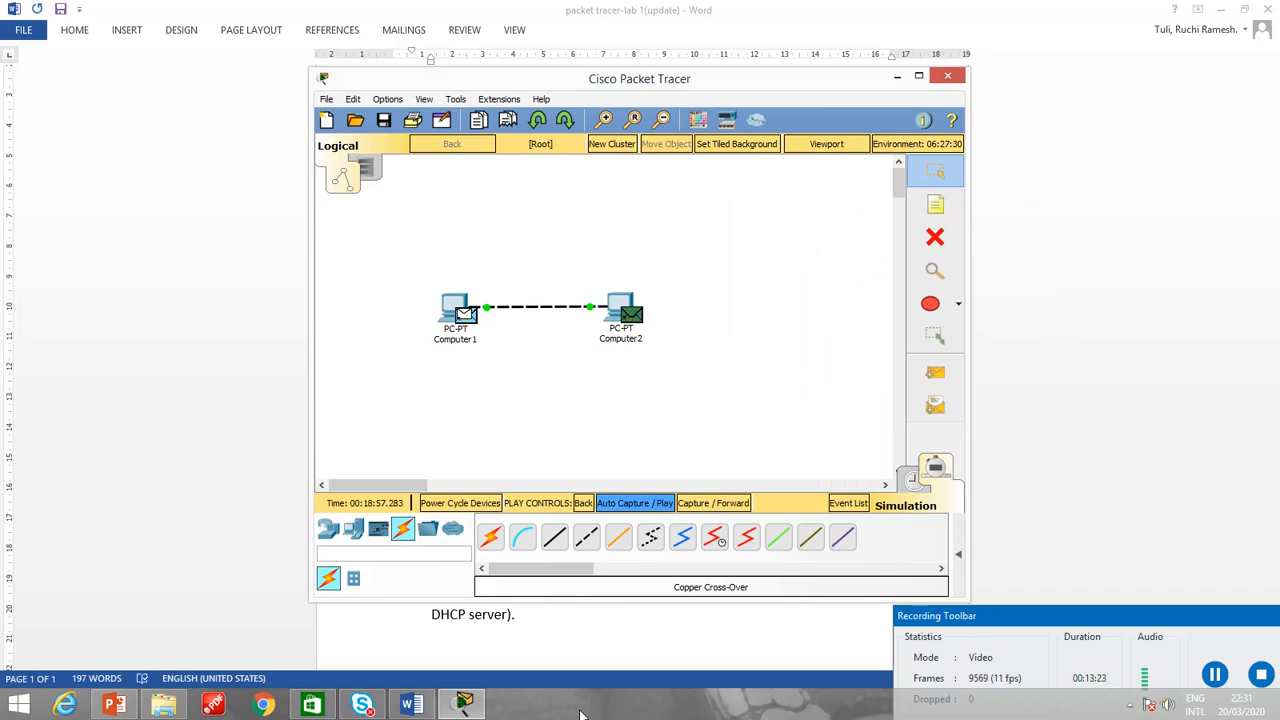
left_click(912, 481)
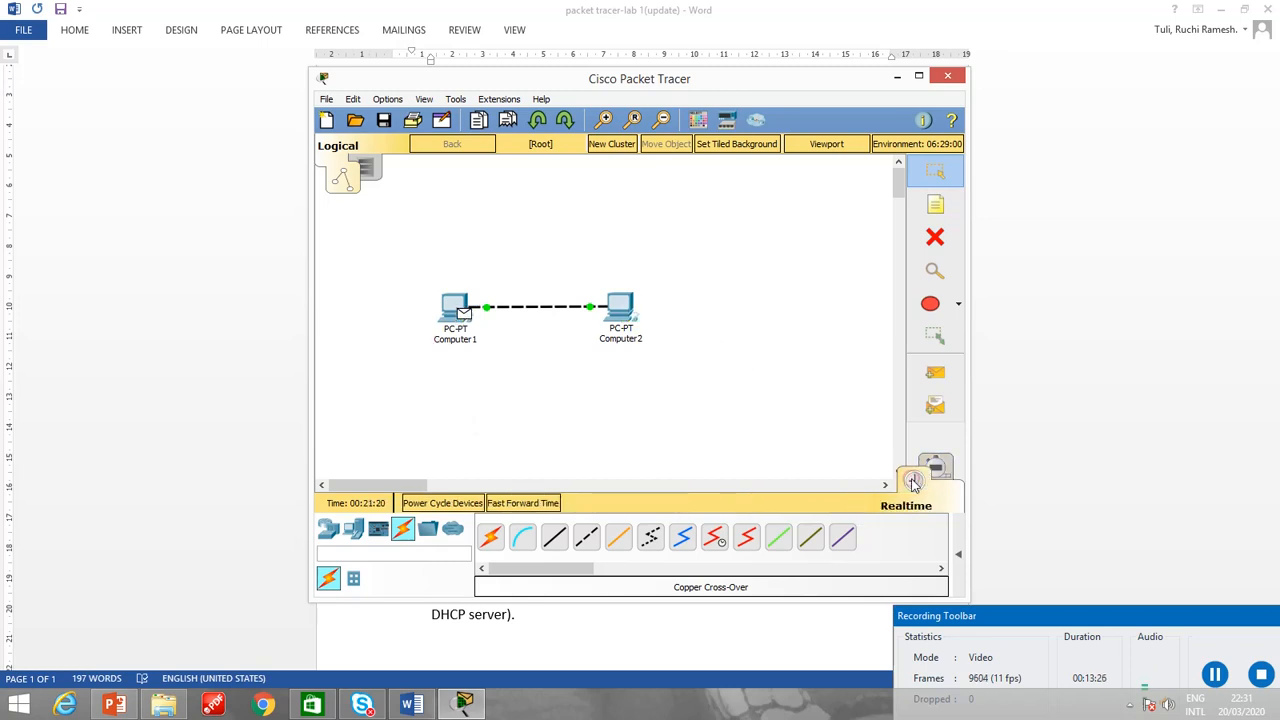
Switch to the Word lab sheet, review the peer-to-peer LAN sub-tasks and undo the accidental list indent.
left_click(411, 705)
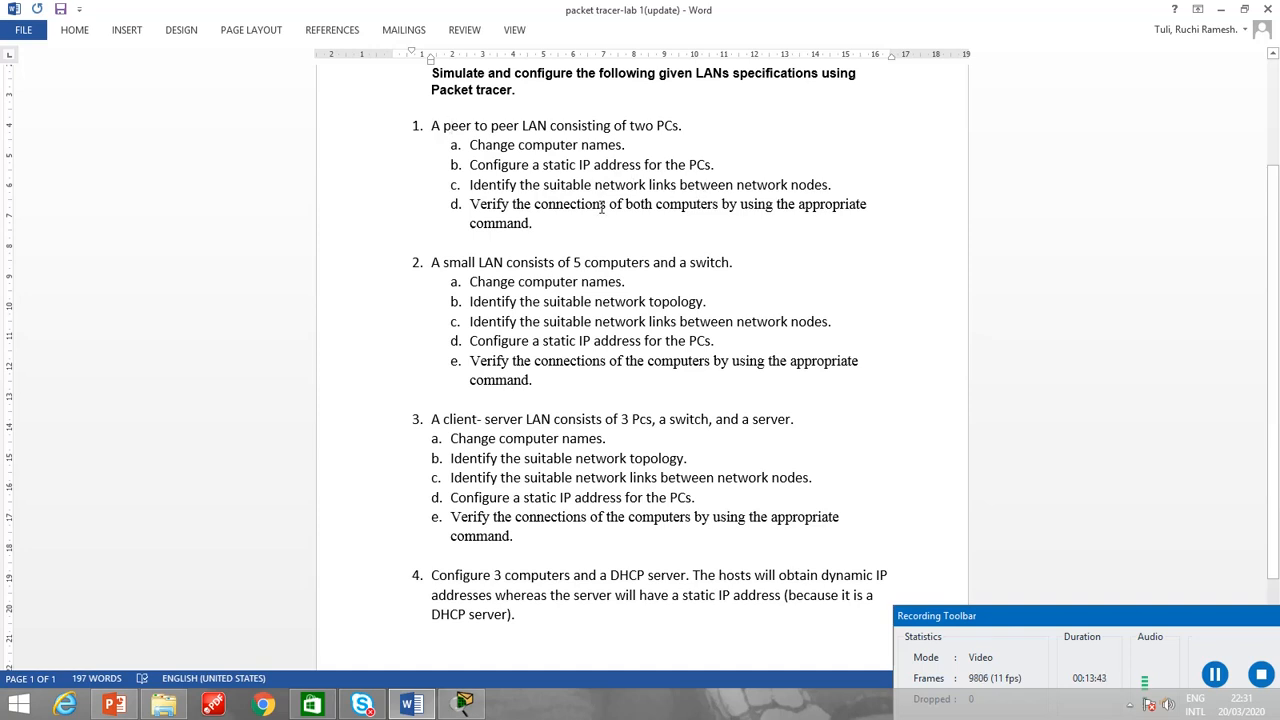
left_click(452, 206)
left_click_drag(452, 206, 534, 208)
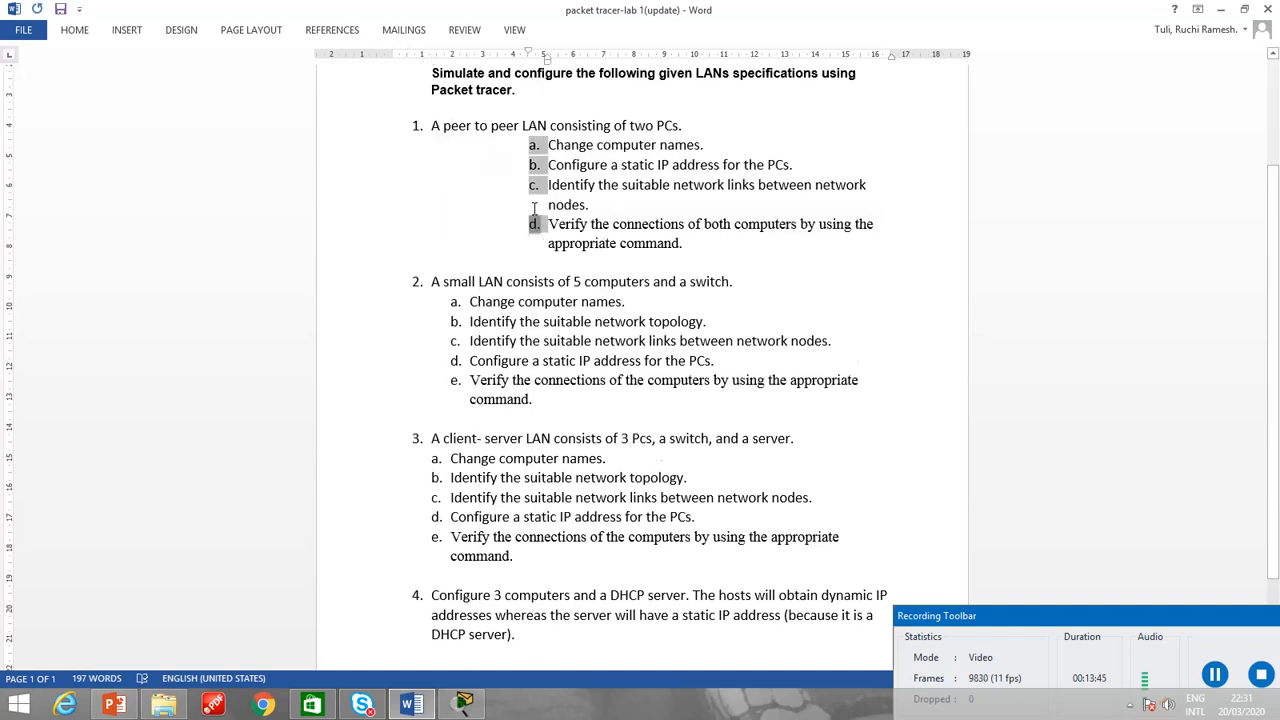
key("ctrl+z")
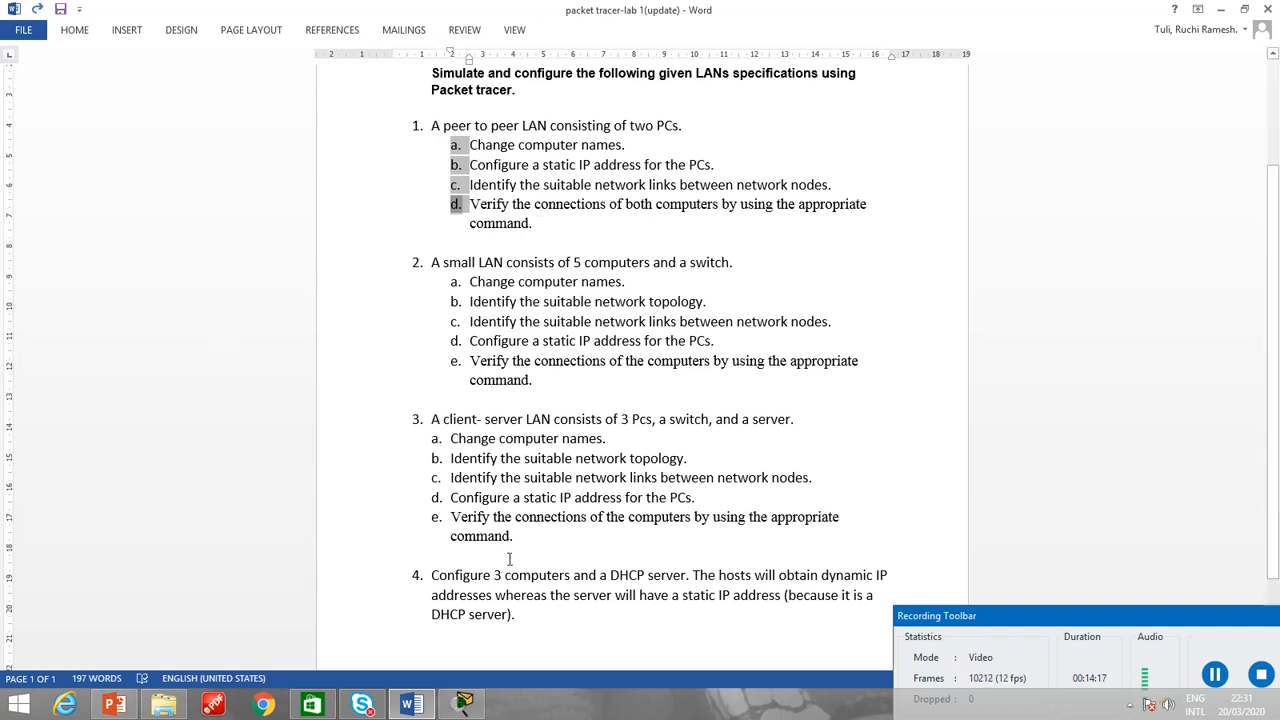
Switch back to Packet Tracer and save the network on the Desktop as q1 in .pkt format.
left_click(463, 704)
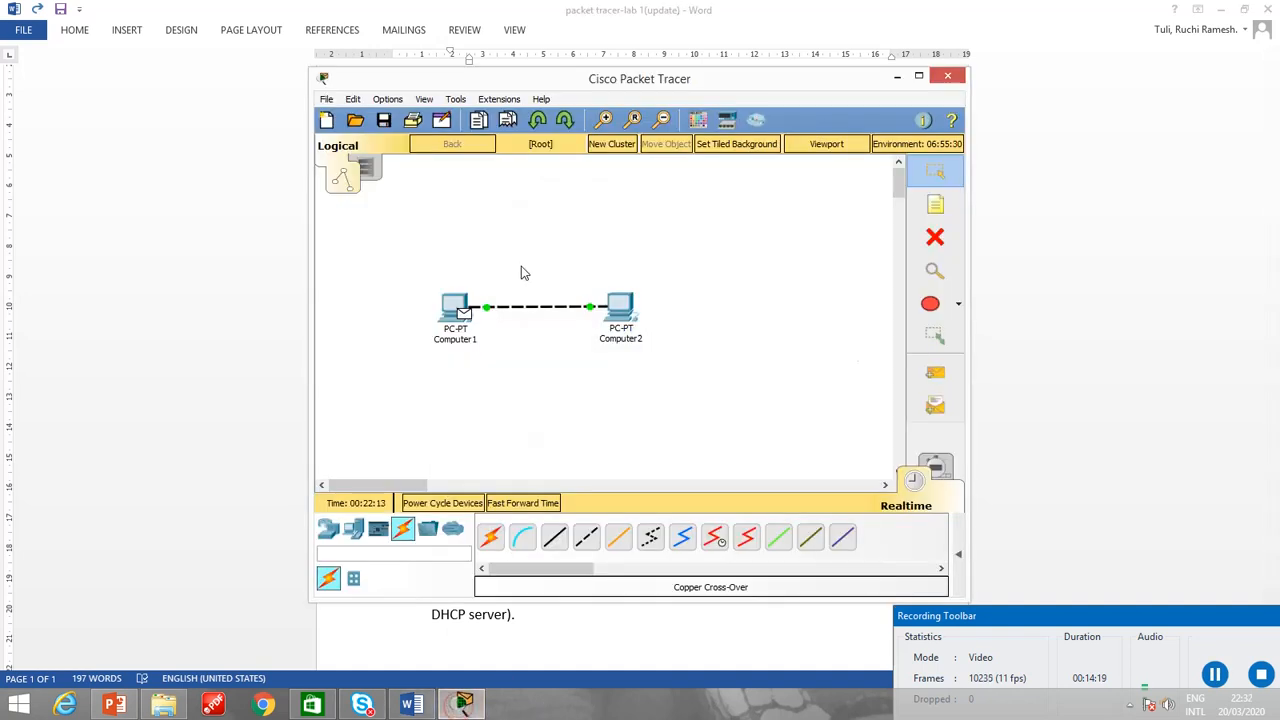
left_click(326, 99)
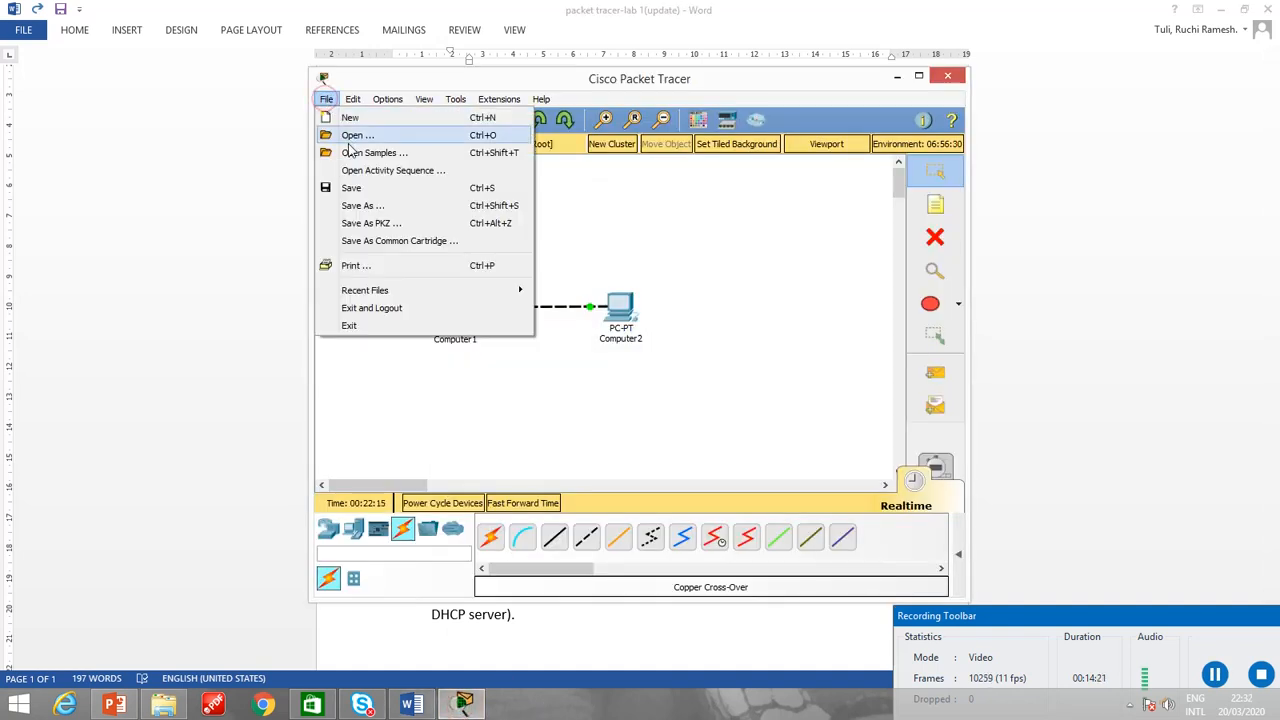
left_click(356, 189)
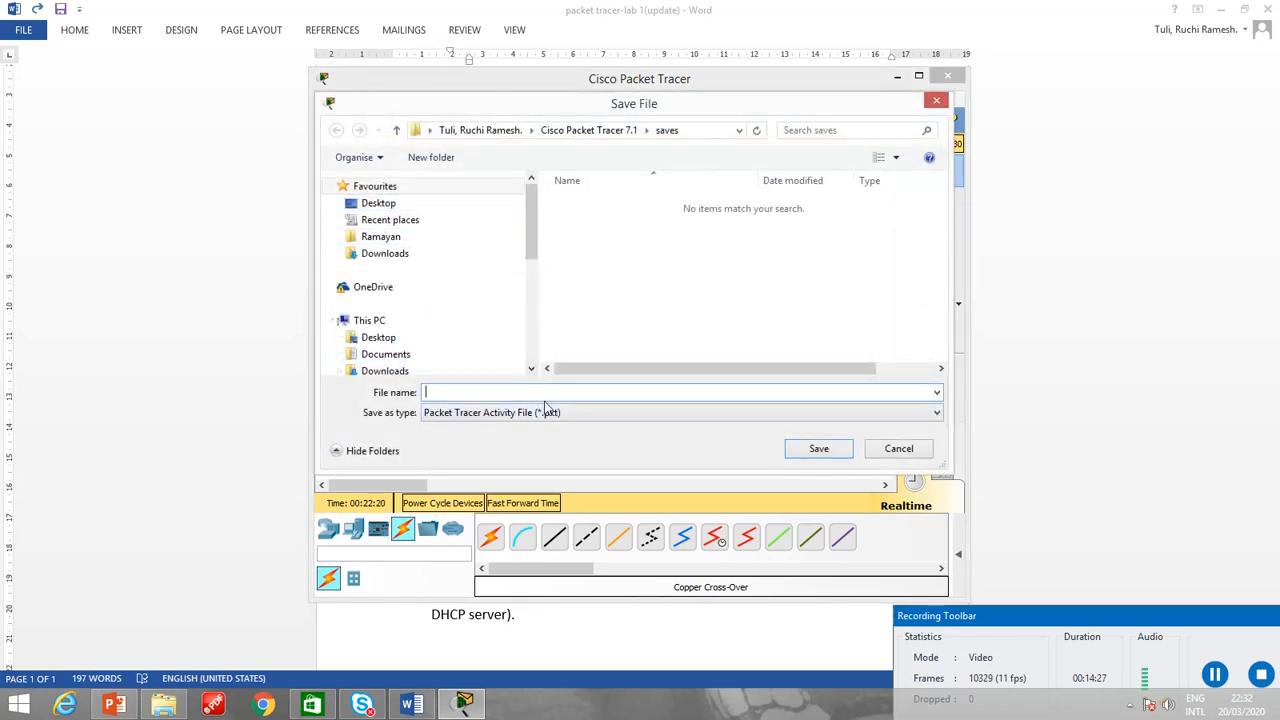
left_click(444, 205)
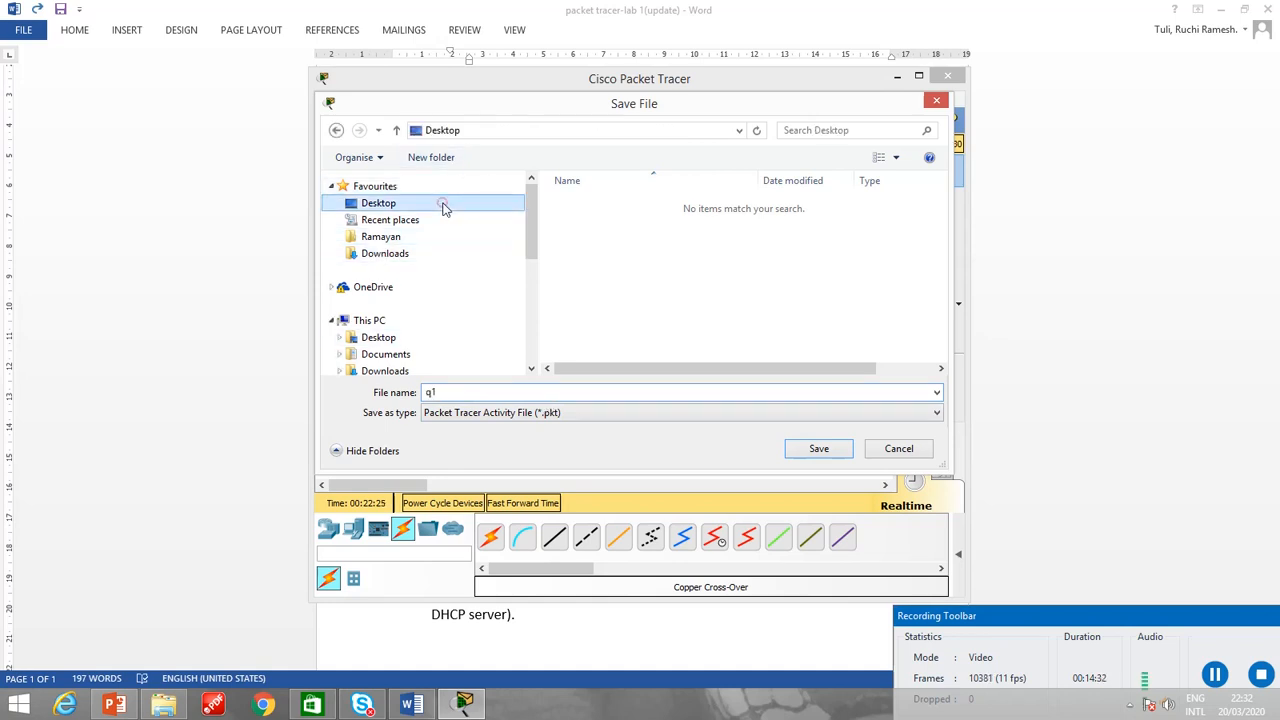
left_click(816, 450)
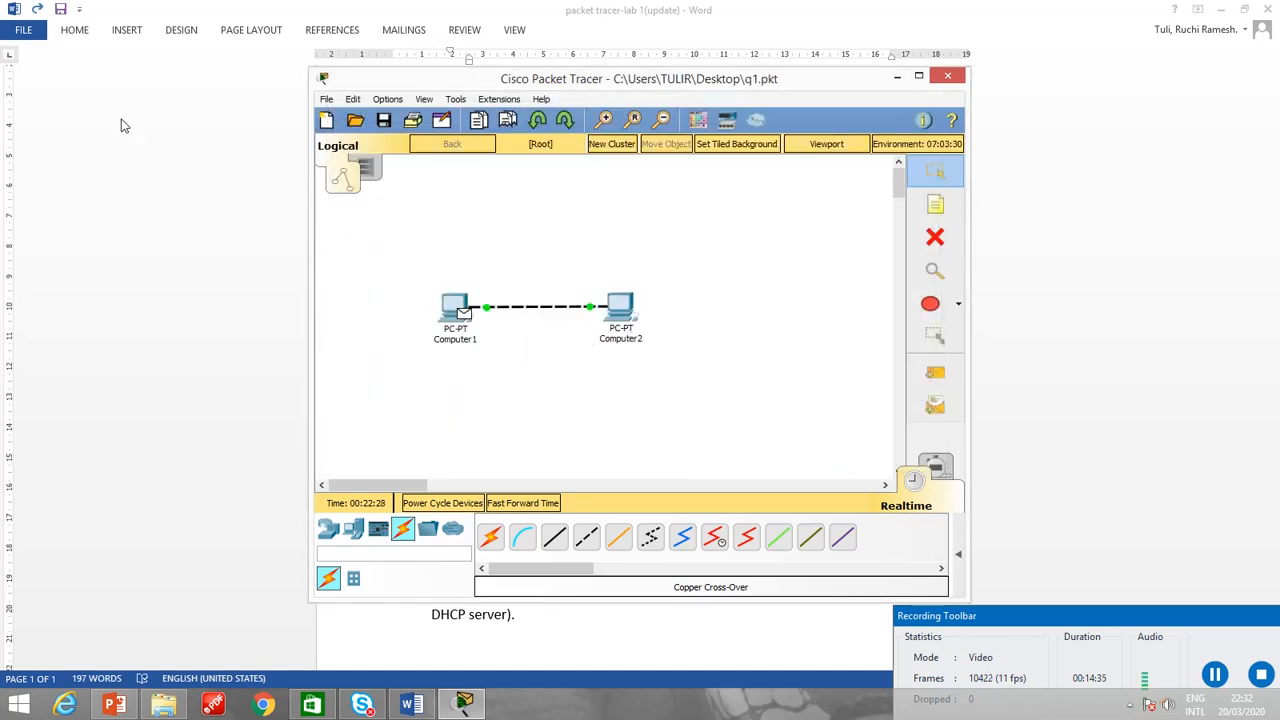
Place the note "A simple connection between 2 PC" above the link and return to the selection tool.
left_click(935, 207)
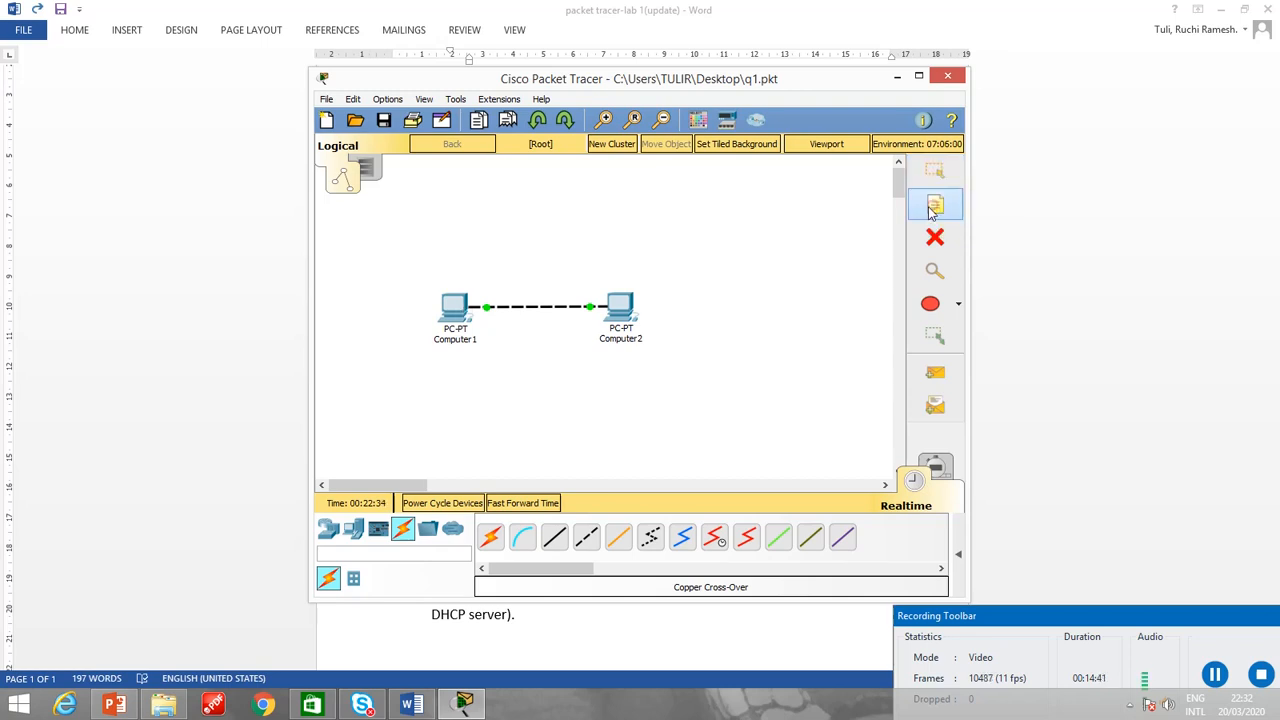
left_click(491, 253)
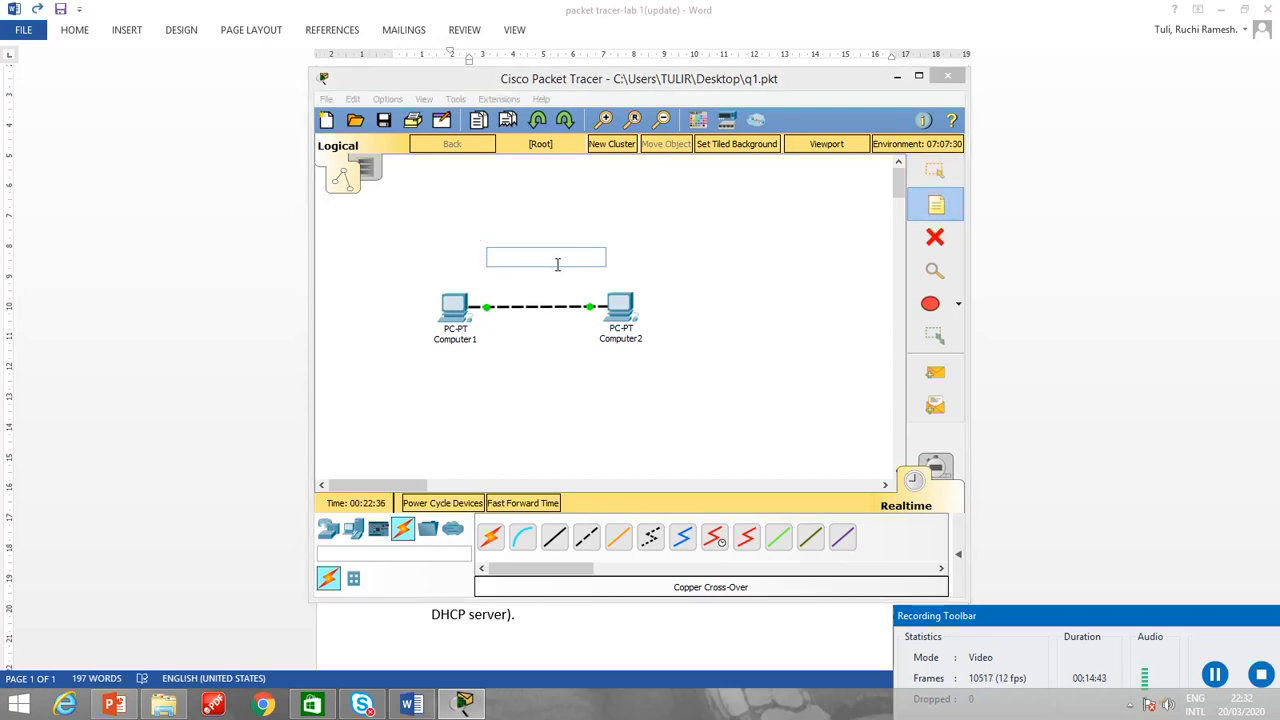
type("A simple connection between 2 PC")
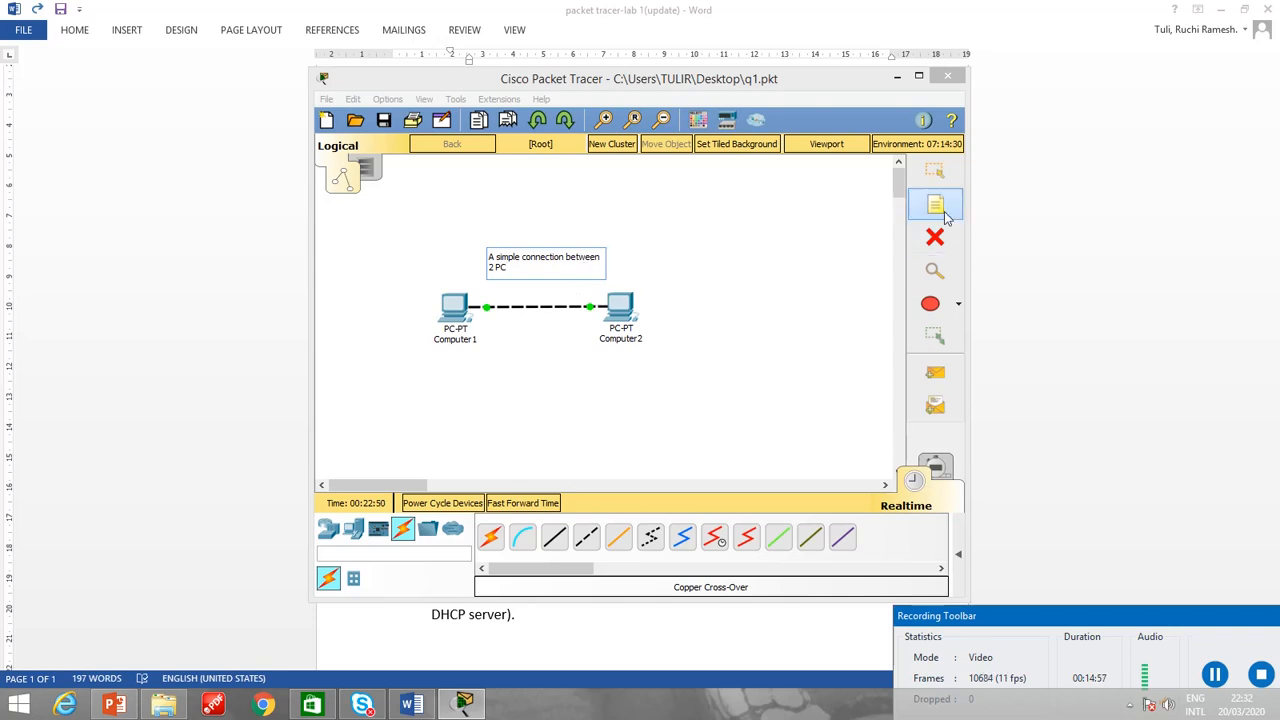
left_click(680, 325)
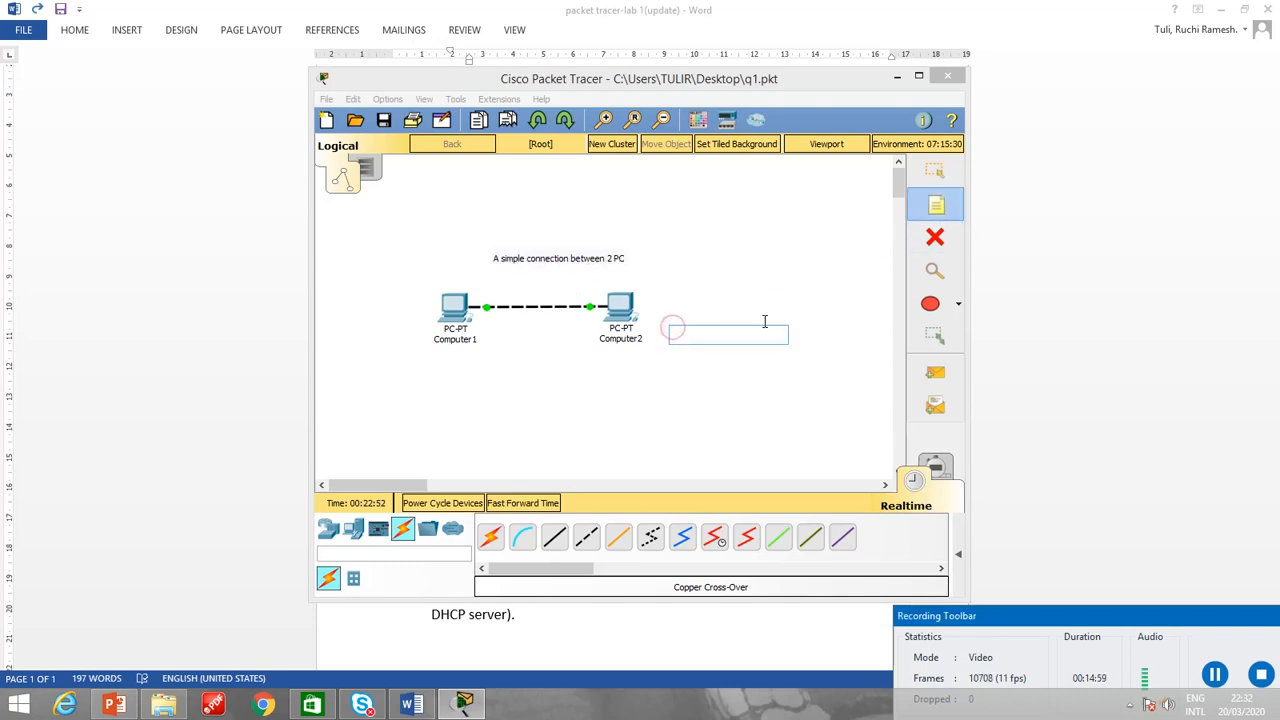
left_click(937, 172)
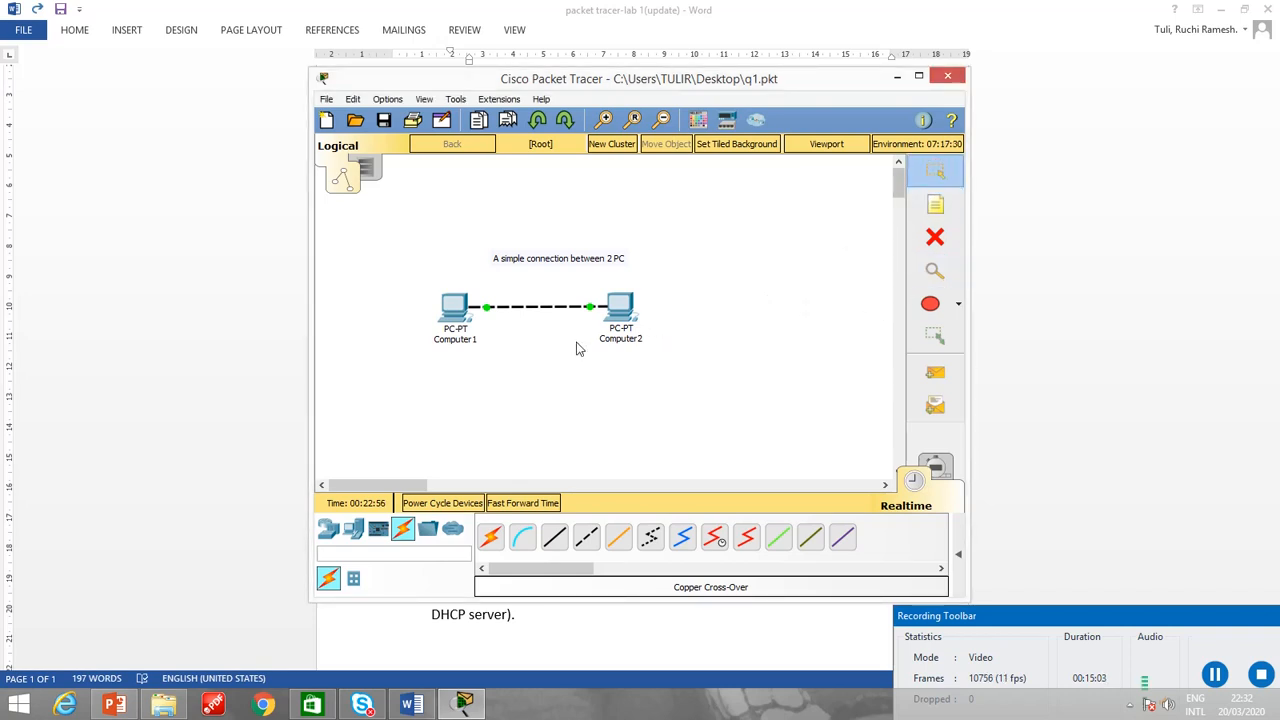
Delete Computer2 from the topology and undo the deletion.
left_click(936, 240)
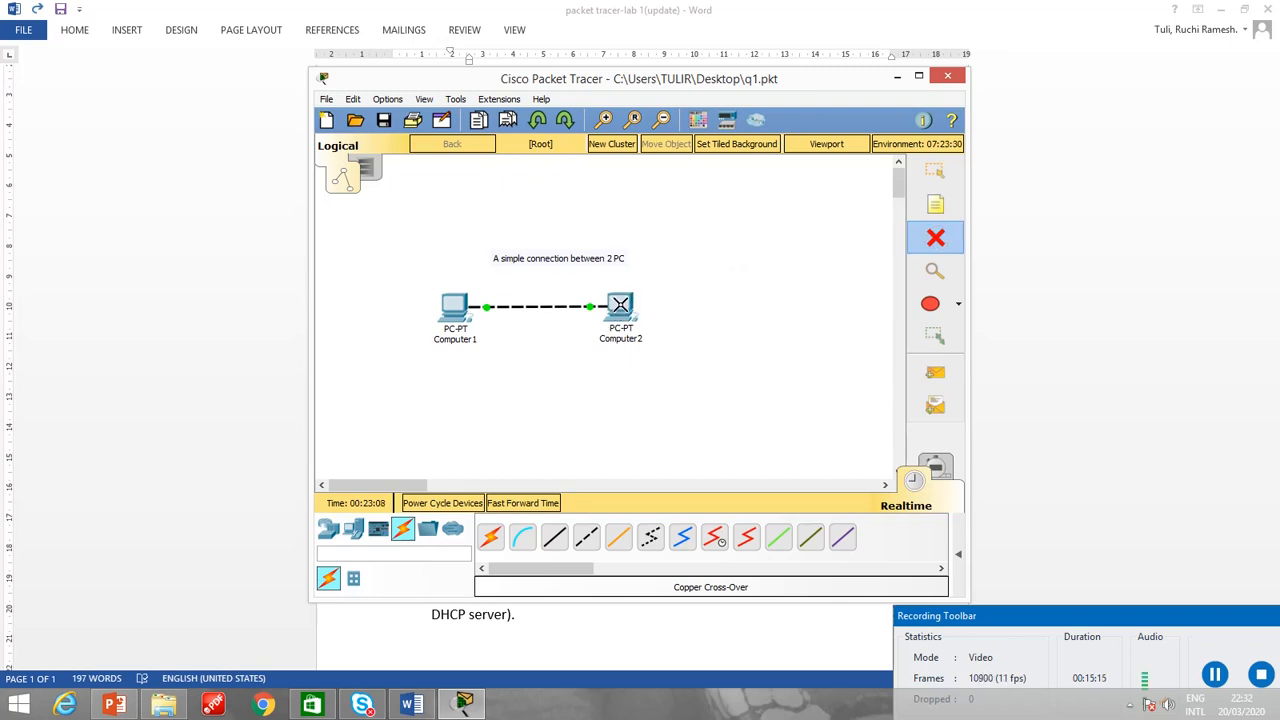
left_click(620, 305)
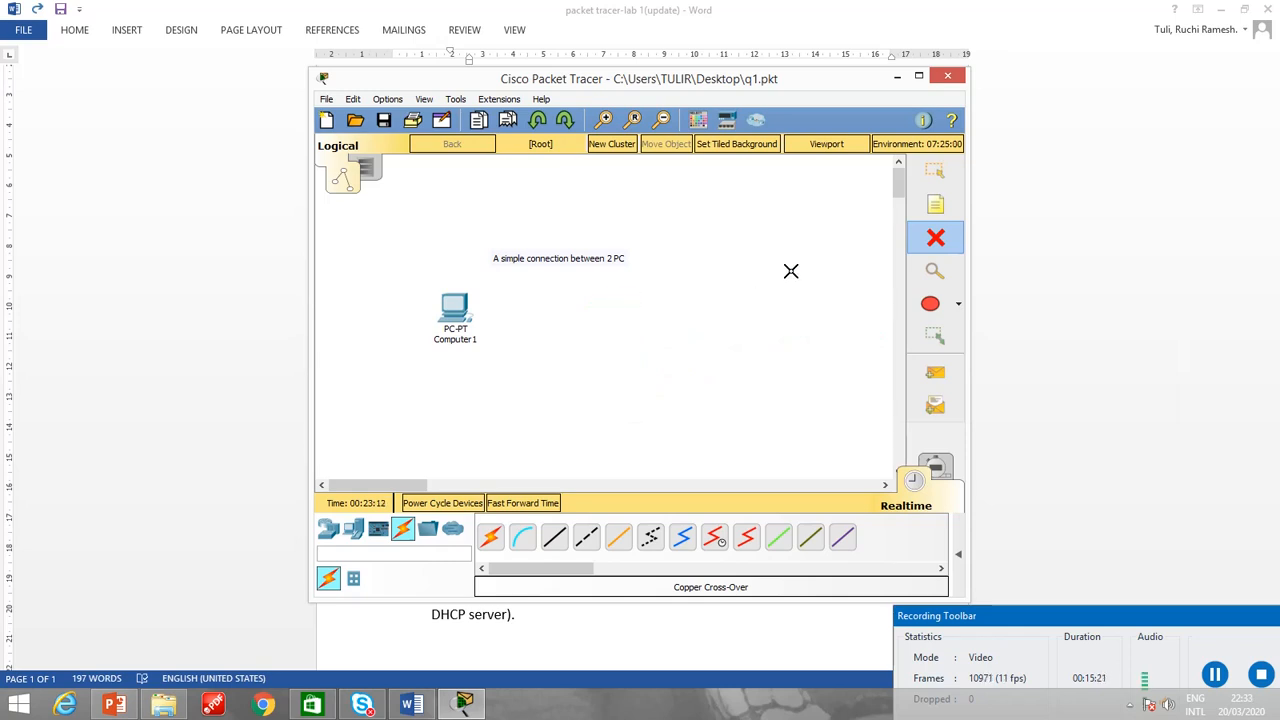
key("ctrl+z")
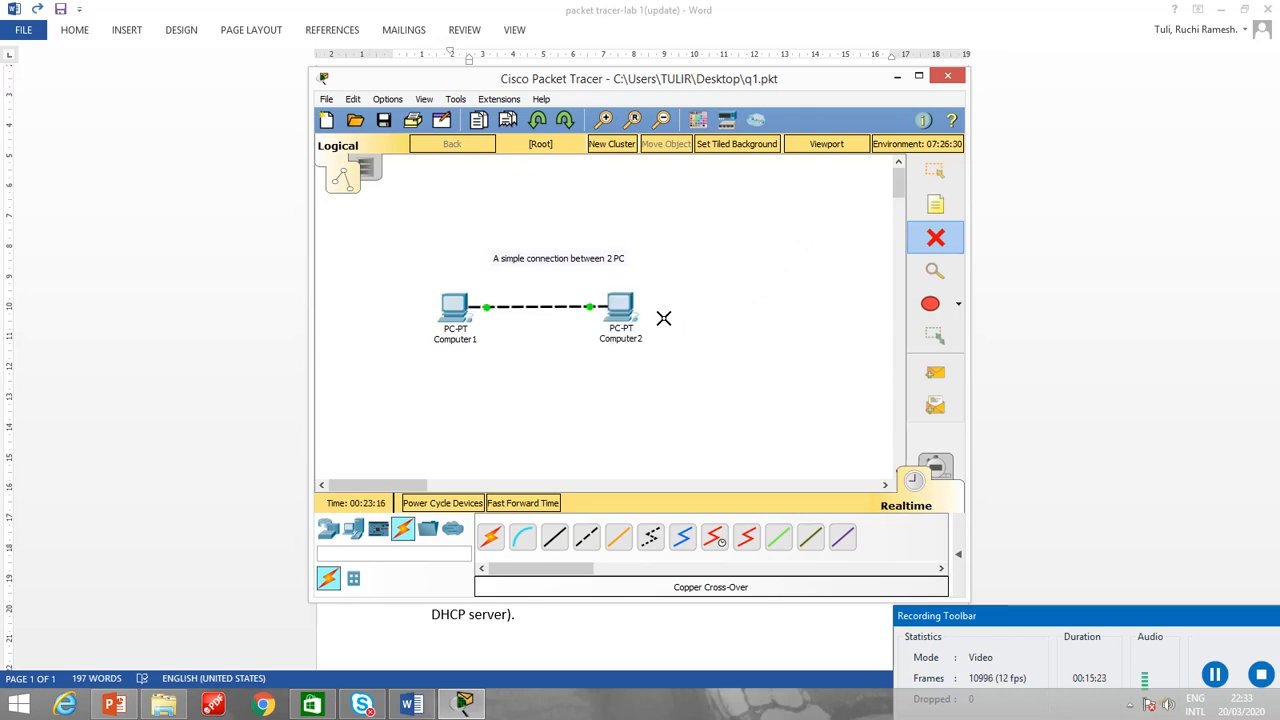
left_click(957, 305)
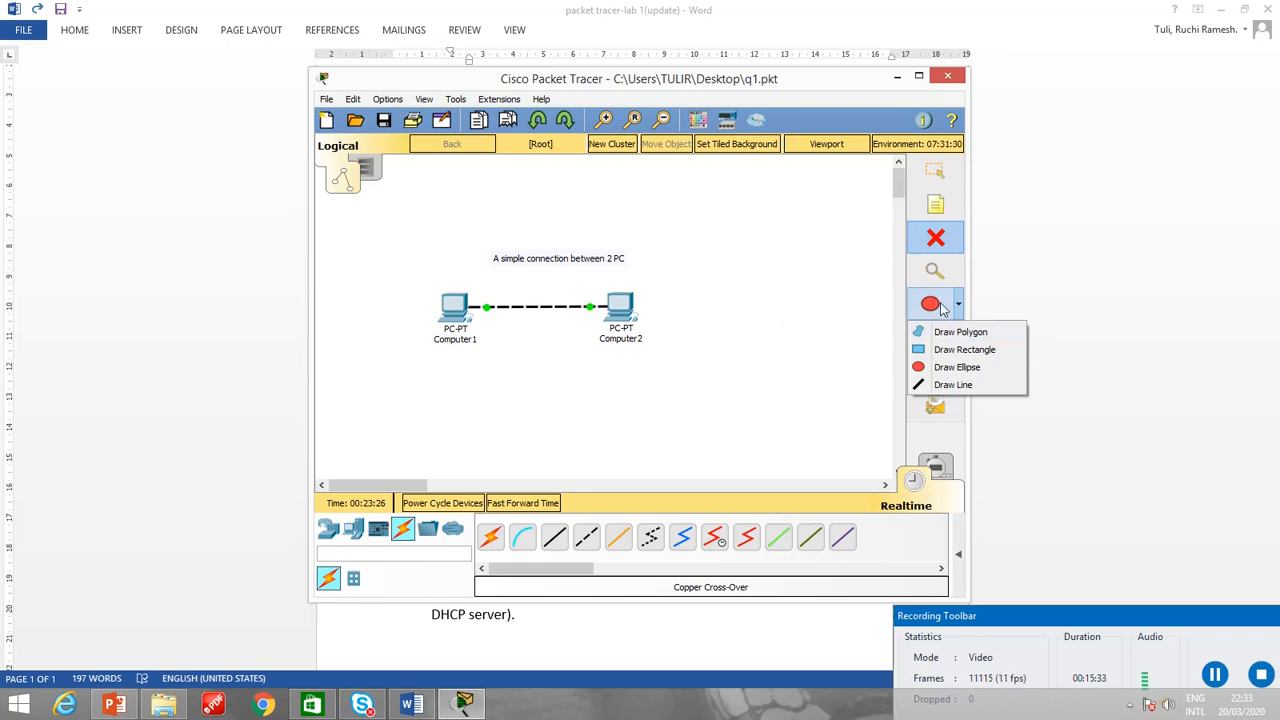
left_click(946, 247)
Start a new, empty network without saving the latest changes to q1.
left_click(327, 100)
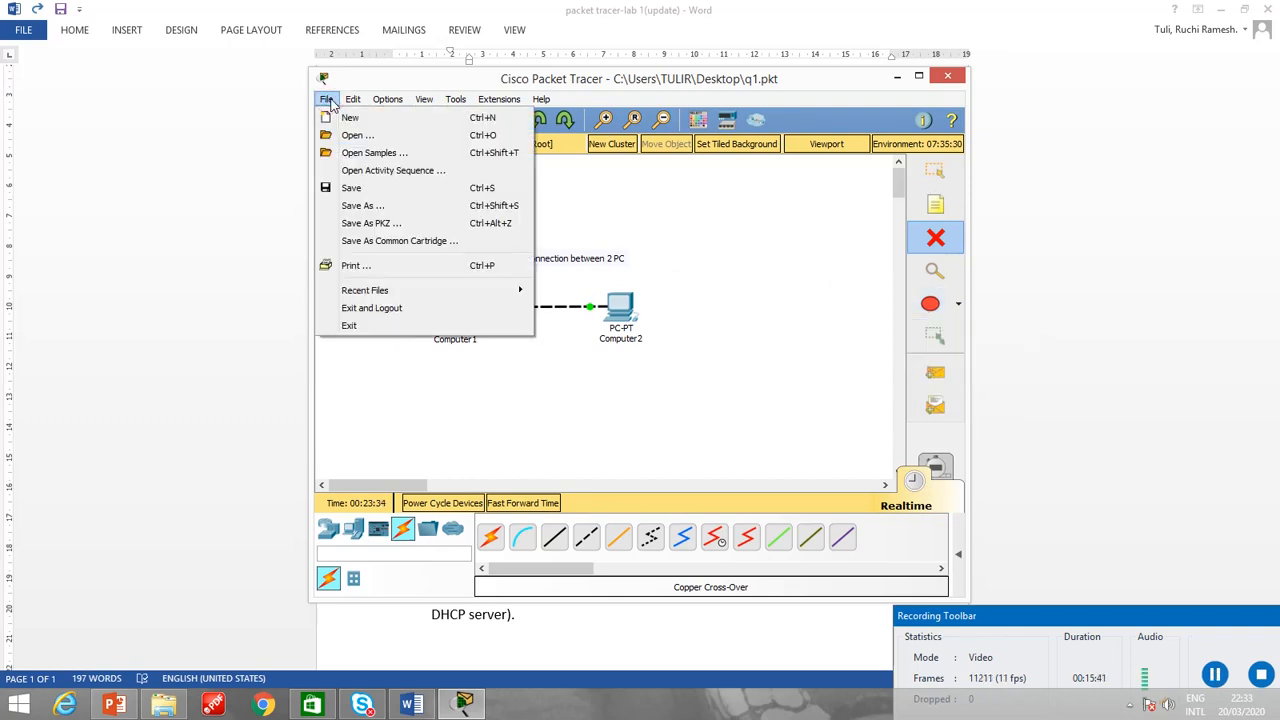
left_click(348, 118)
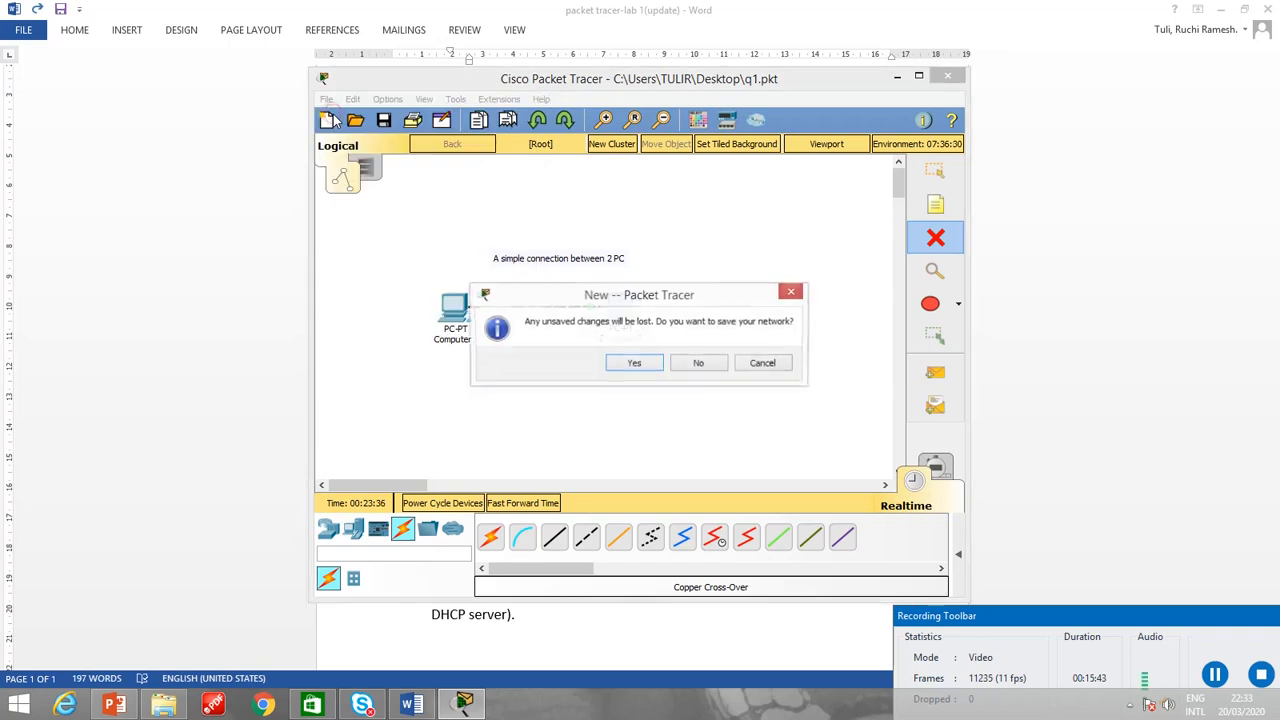
left_click(700, 366)
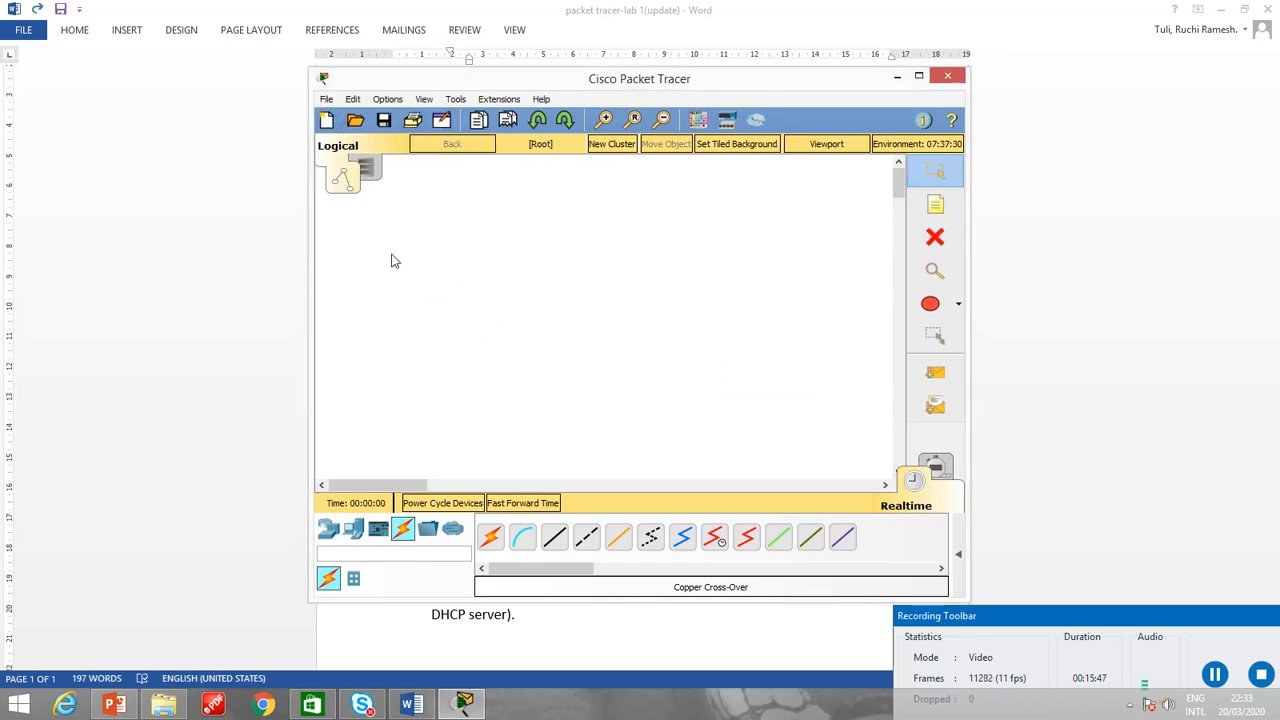
Review the task for a small LAN of 5 computers and a switch in Word, and return to Packet Tracer.
left_click(414, 705)
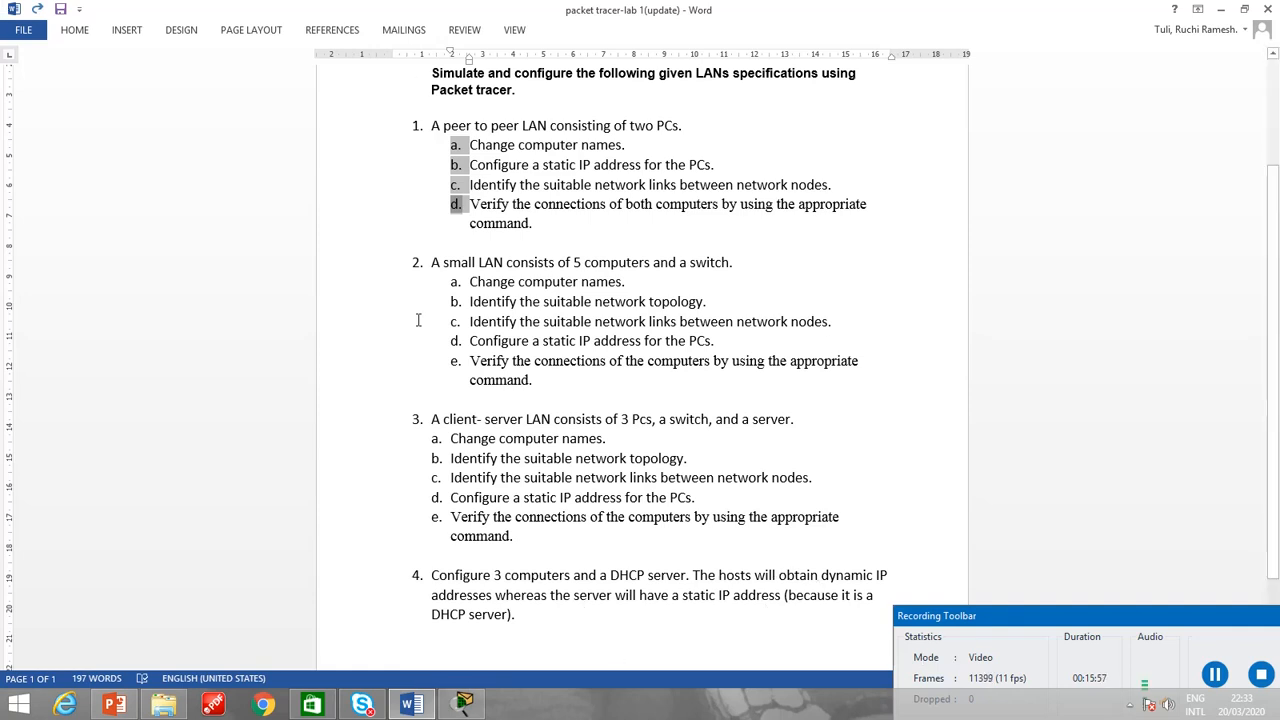
left_click(464, 705)
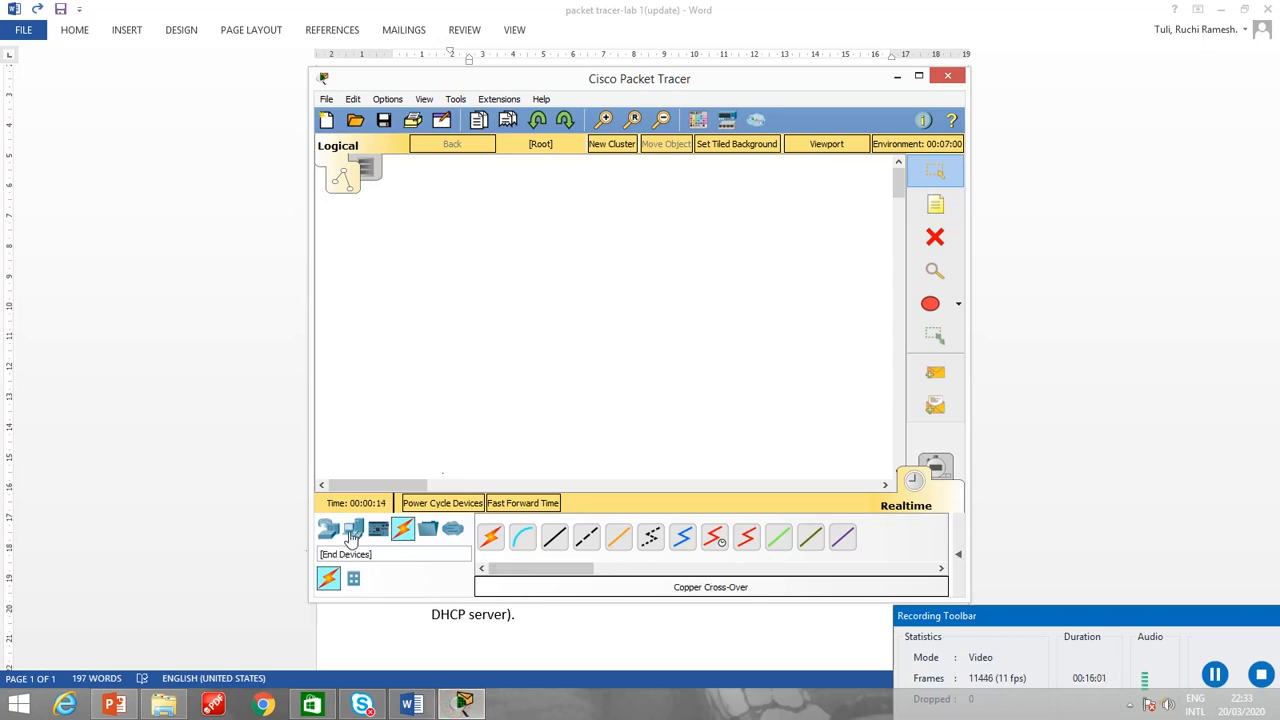
Place five generic PC-PT computers in the workspace, two in one column and three in a column opposite.
left_click(352, 535)
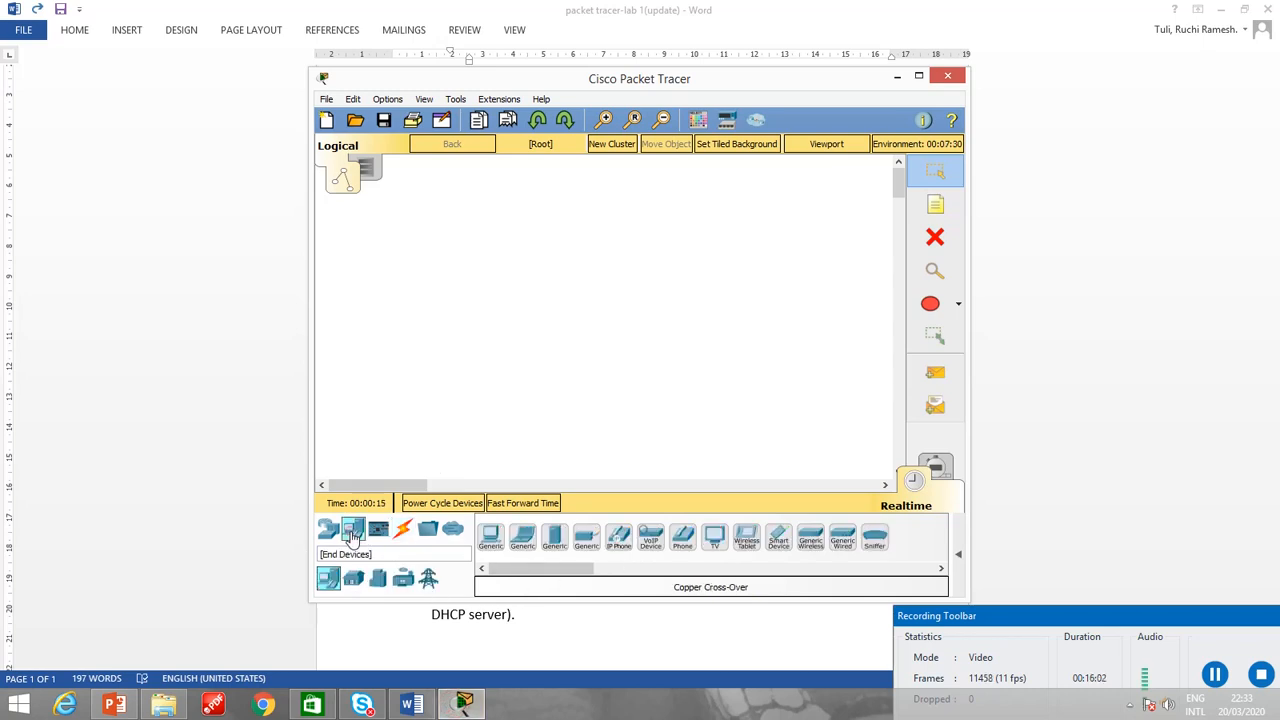
left_click(490, 543)
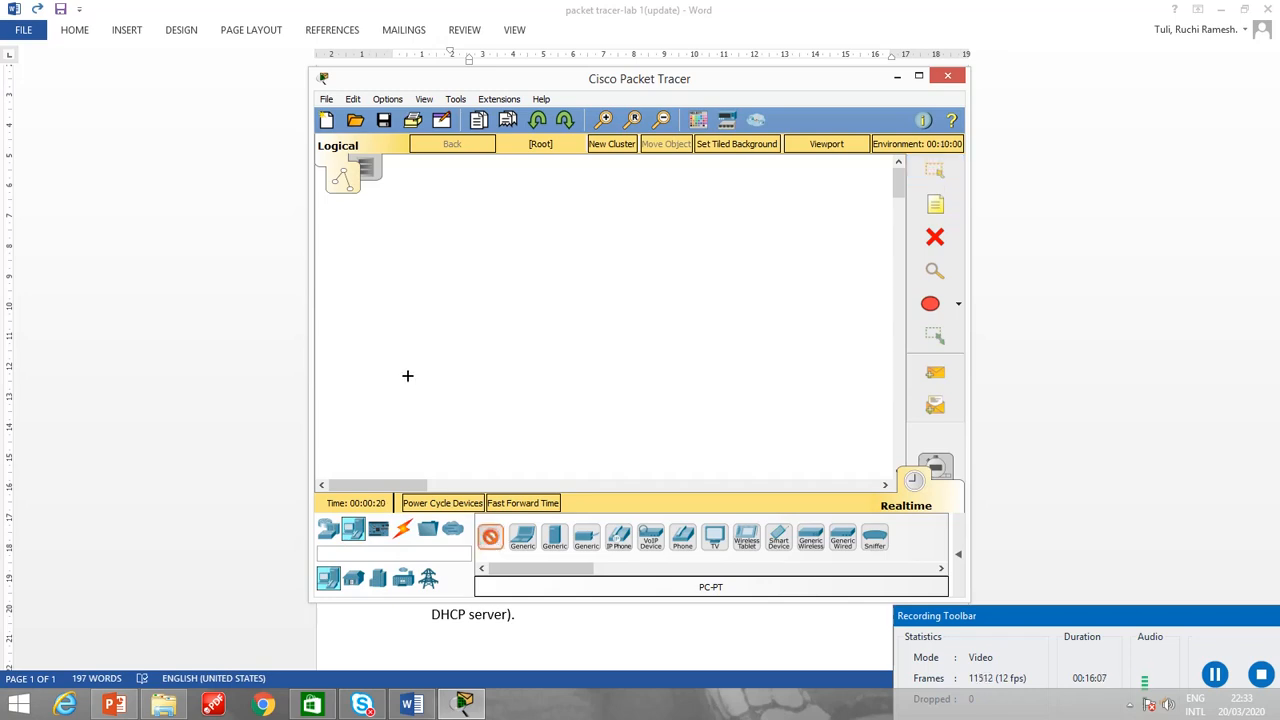
left_click(386, 258)
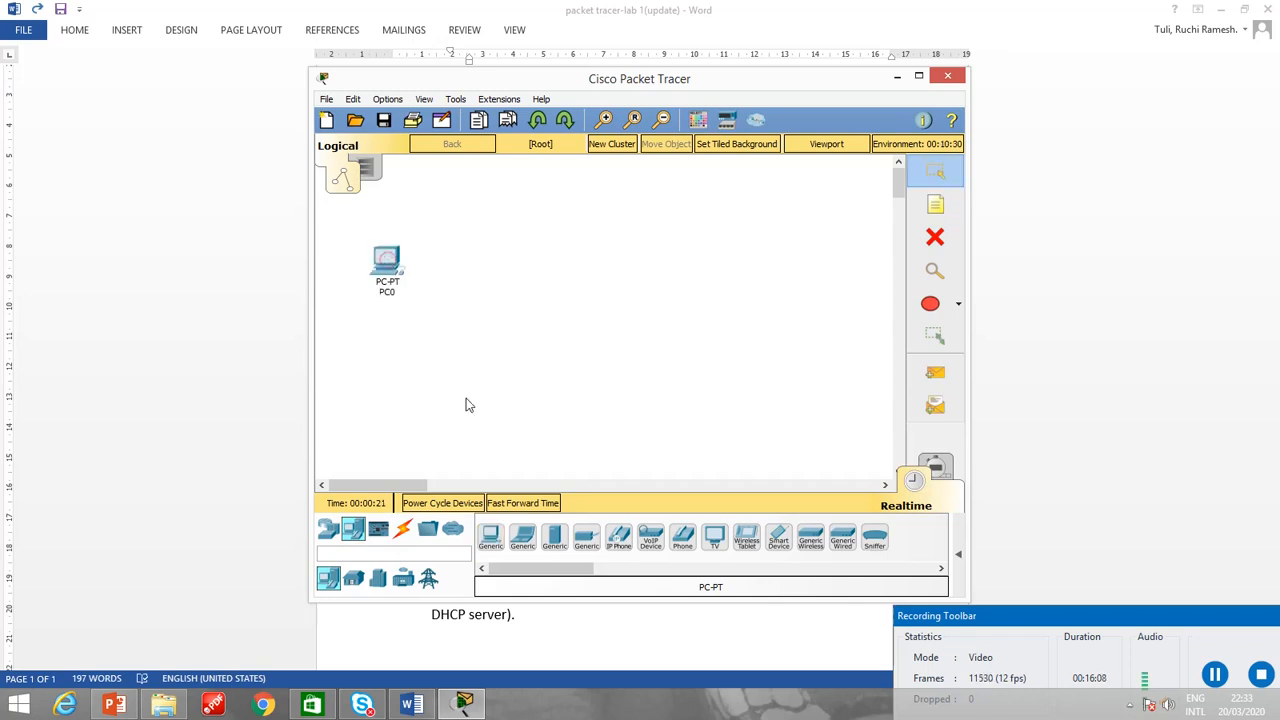
left_click(490, 540)
left_click(391, 381)
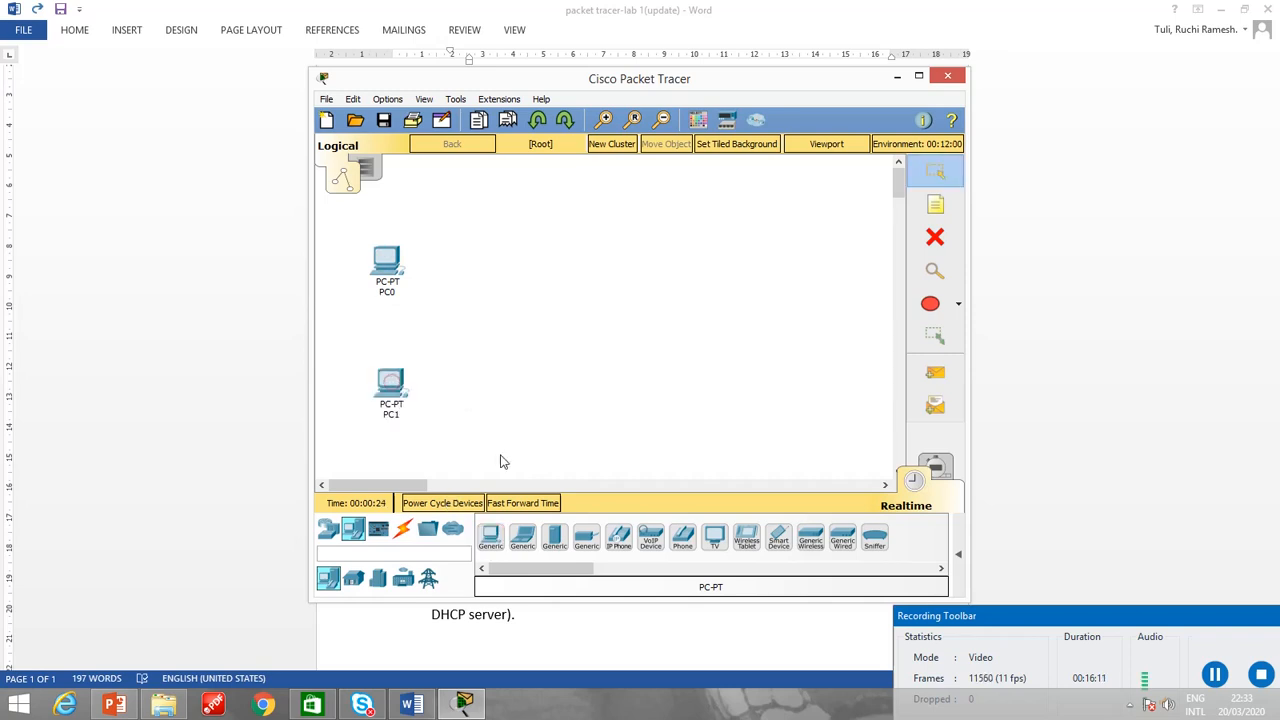
left_click(495, 540)
left_click(781, 250)
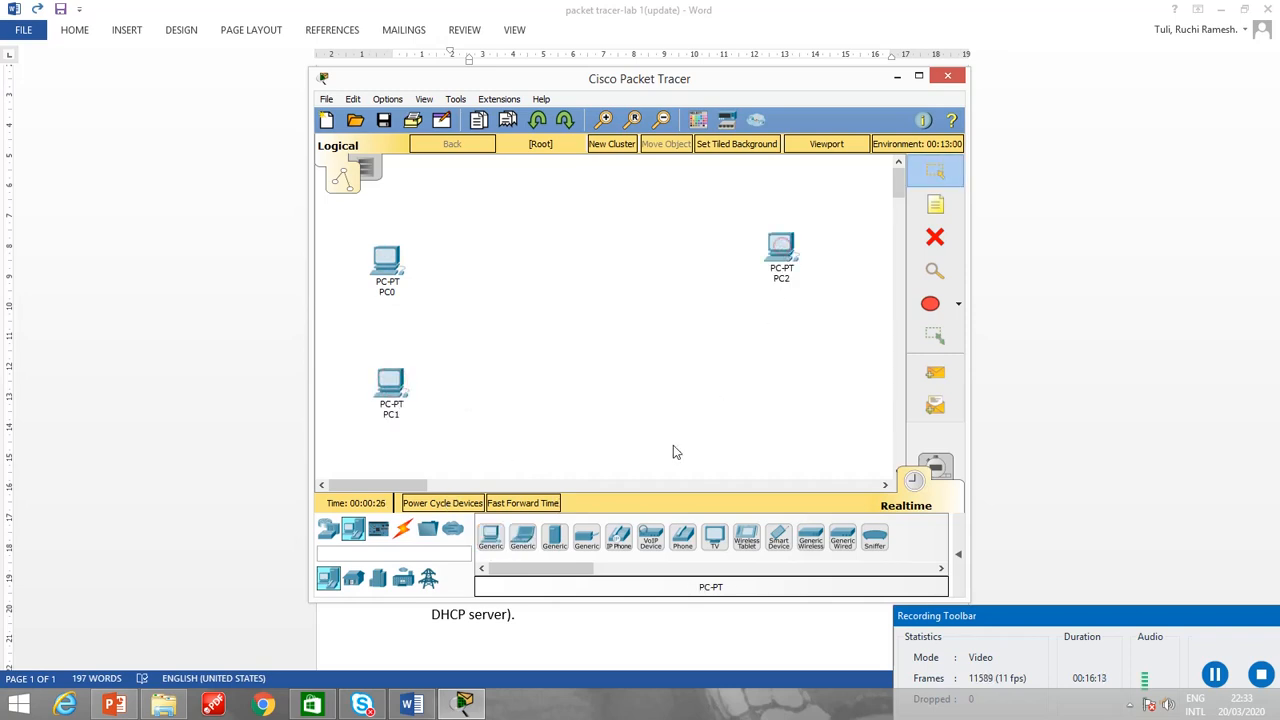
left_click(496, 548)
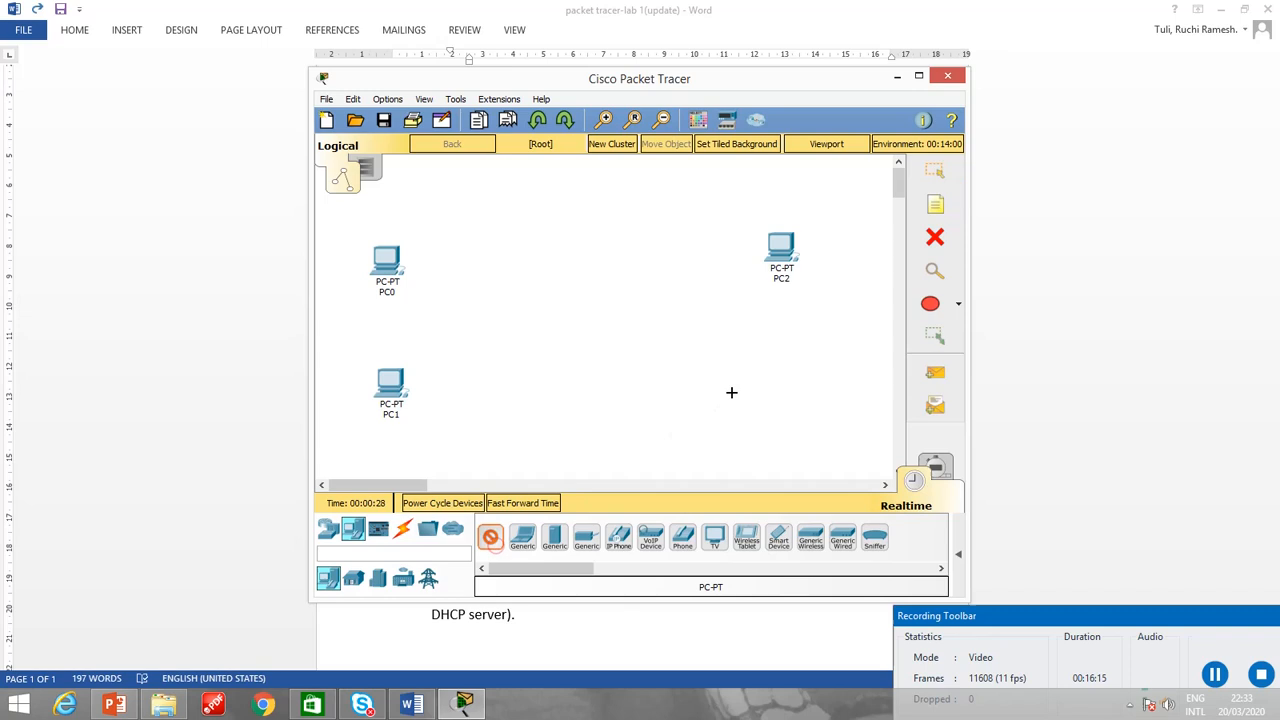
left_click(789, 387)
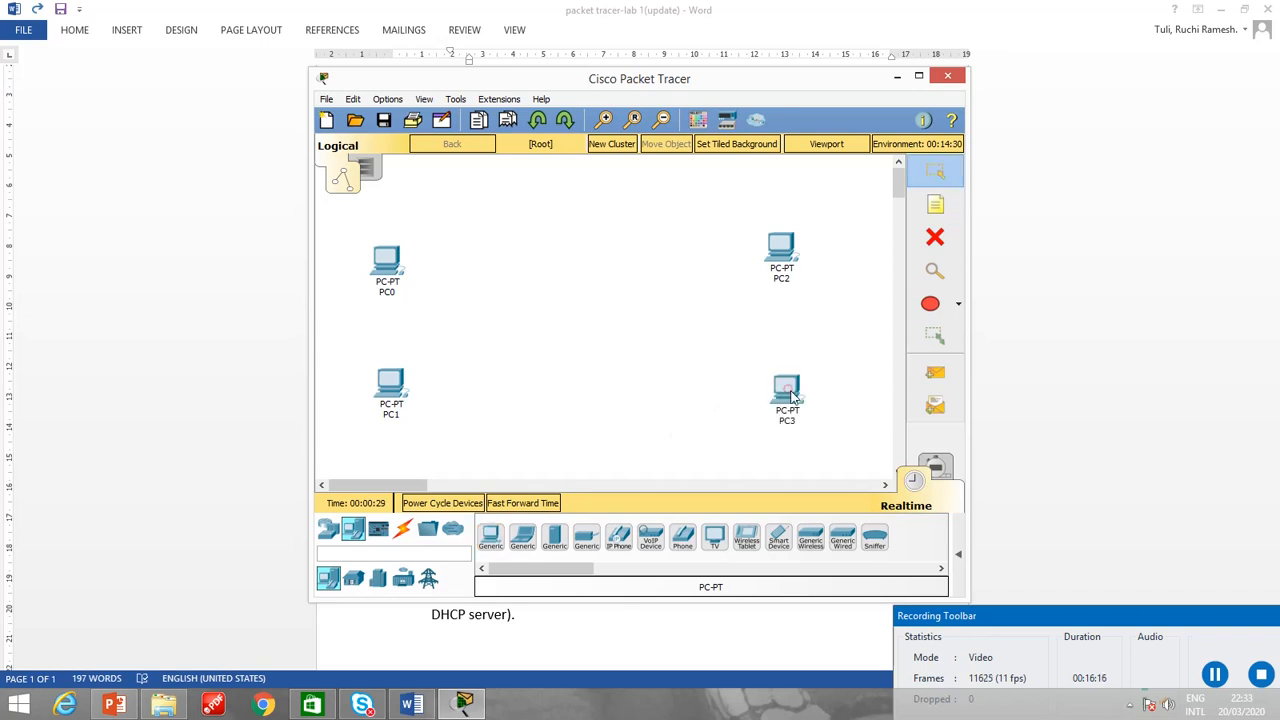
left_click(491, 537)
left_click(779, 318)
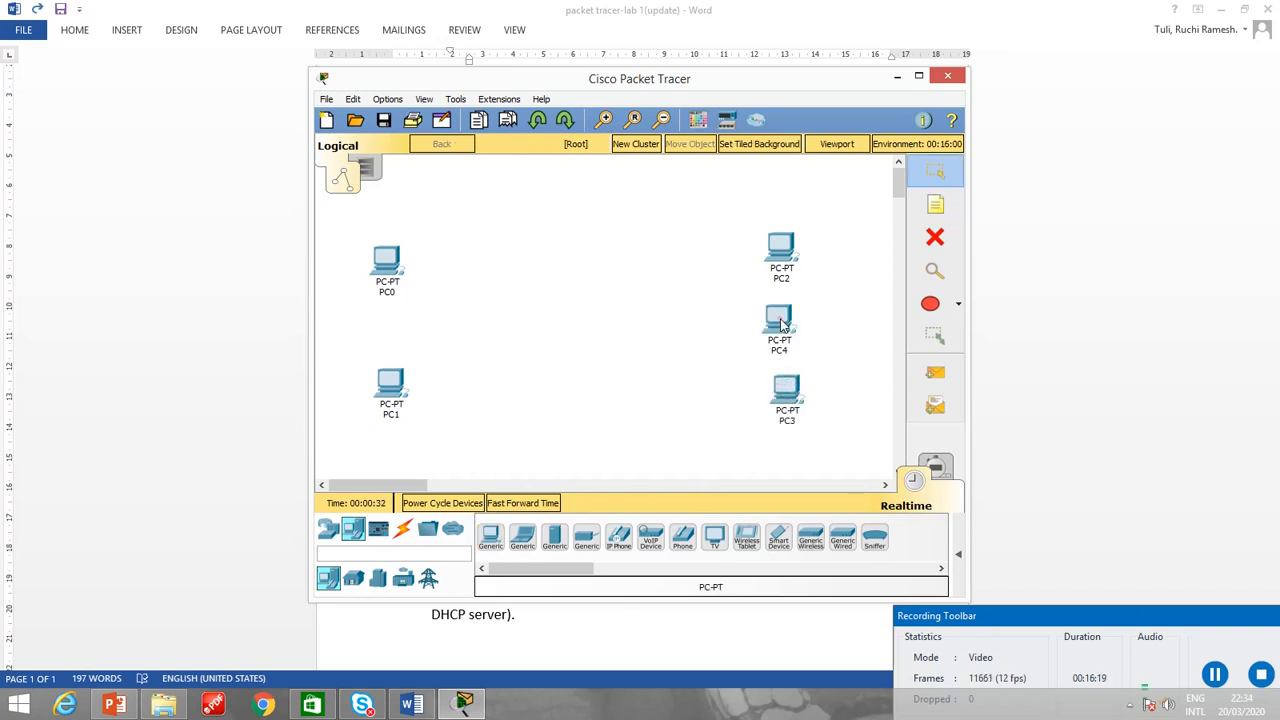
Place a 2960-24TT switch midway between the two columns of PCs.
left_click(327, 533)
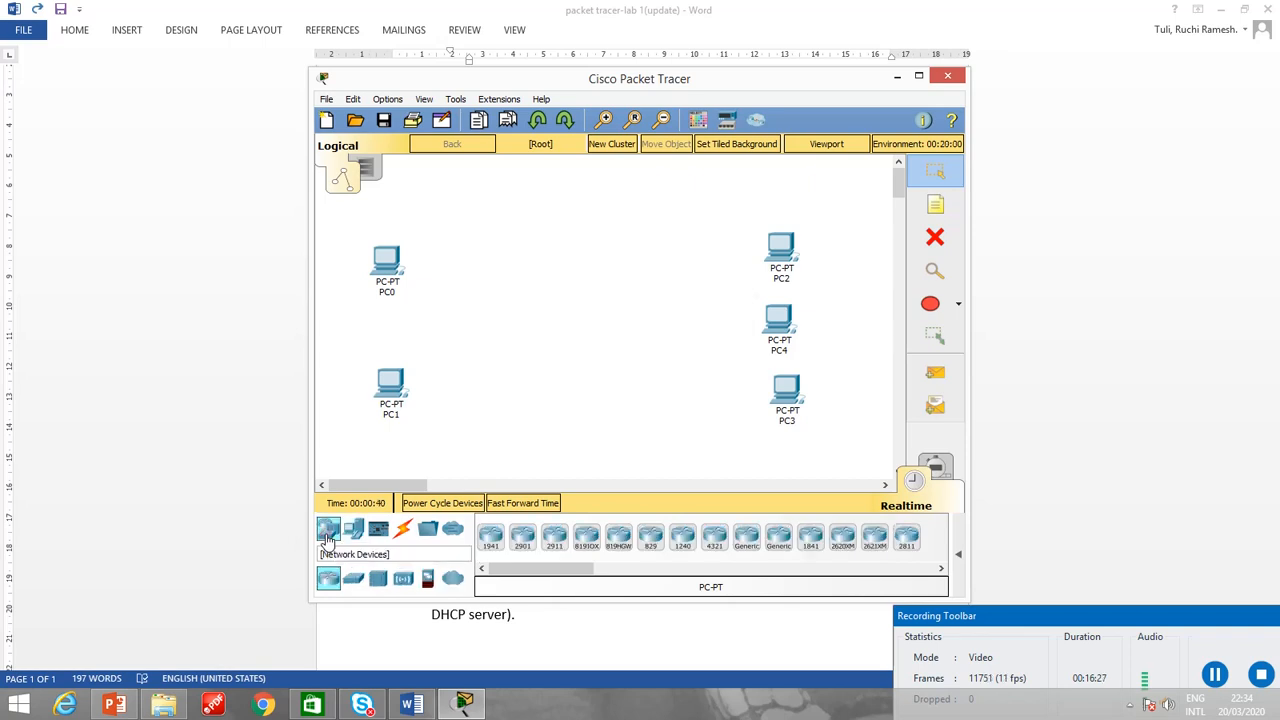
left_click(353, 580)
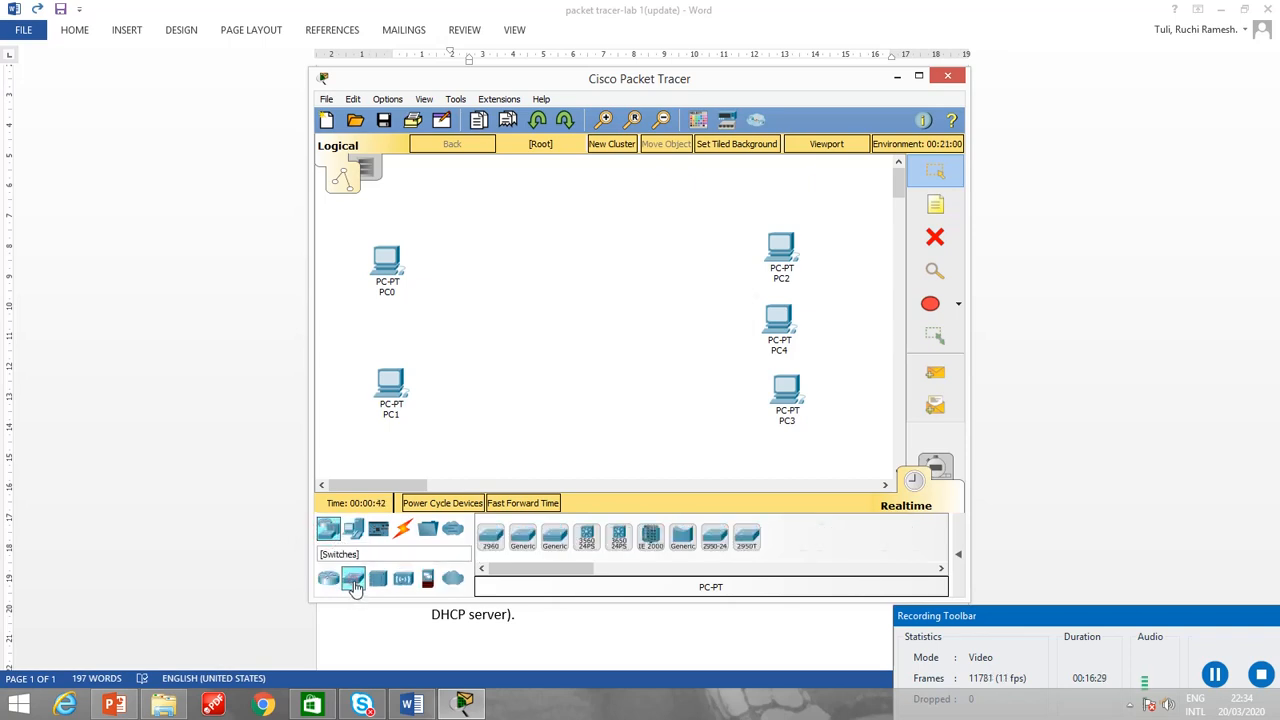
left_click(491, 537)
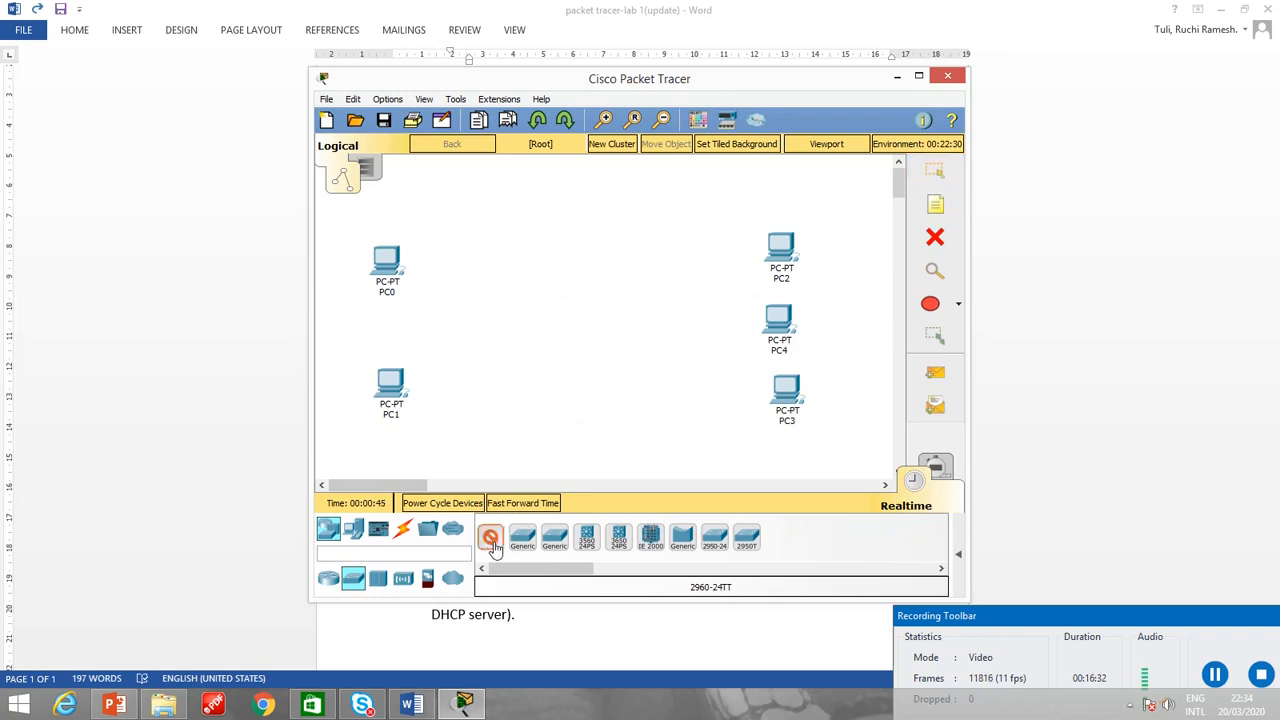
left_click(550, 324)
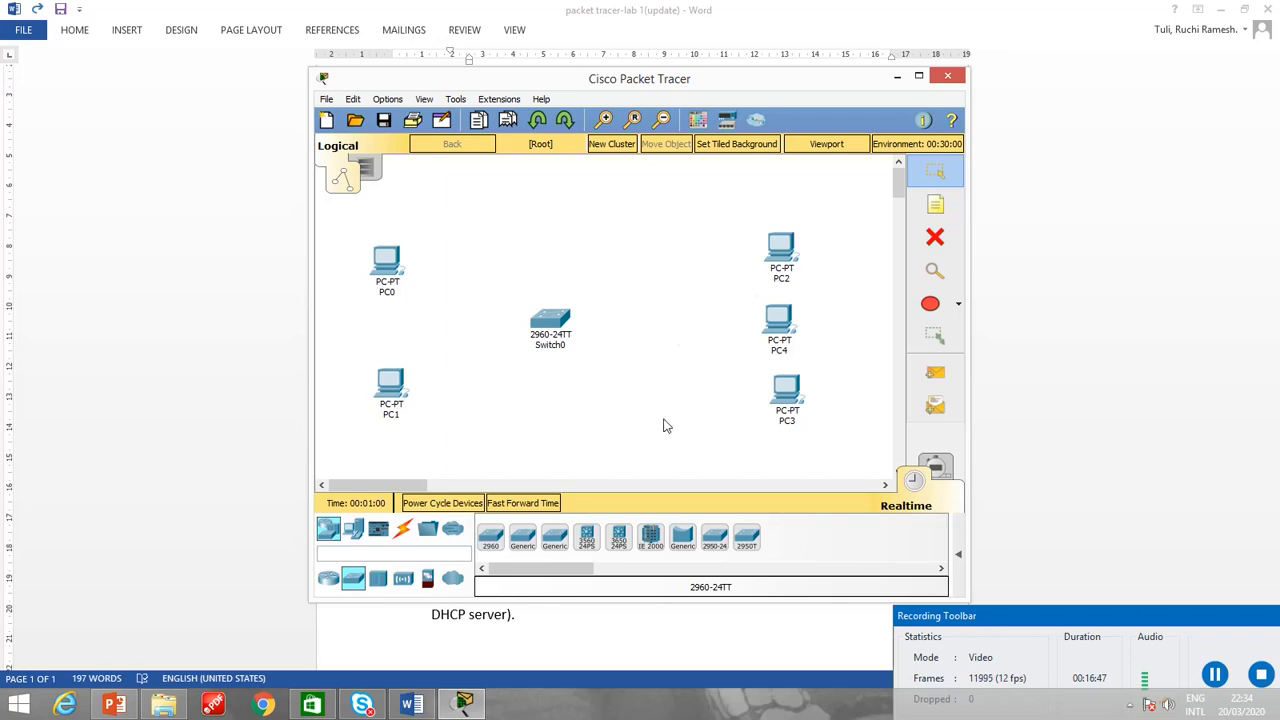
Change the display name of PC0 to HostA and close its settings.
left_click(396, 272)
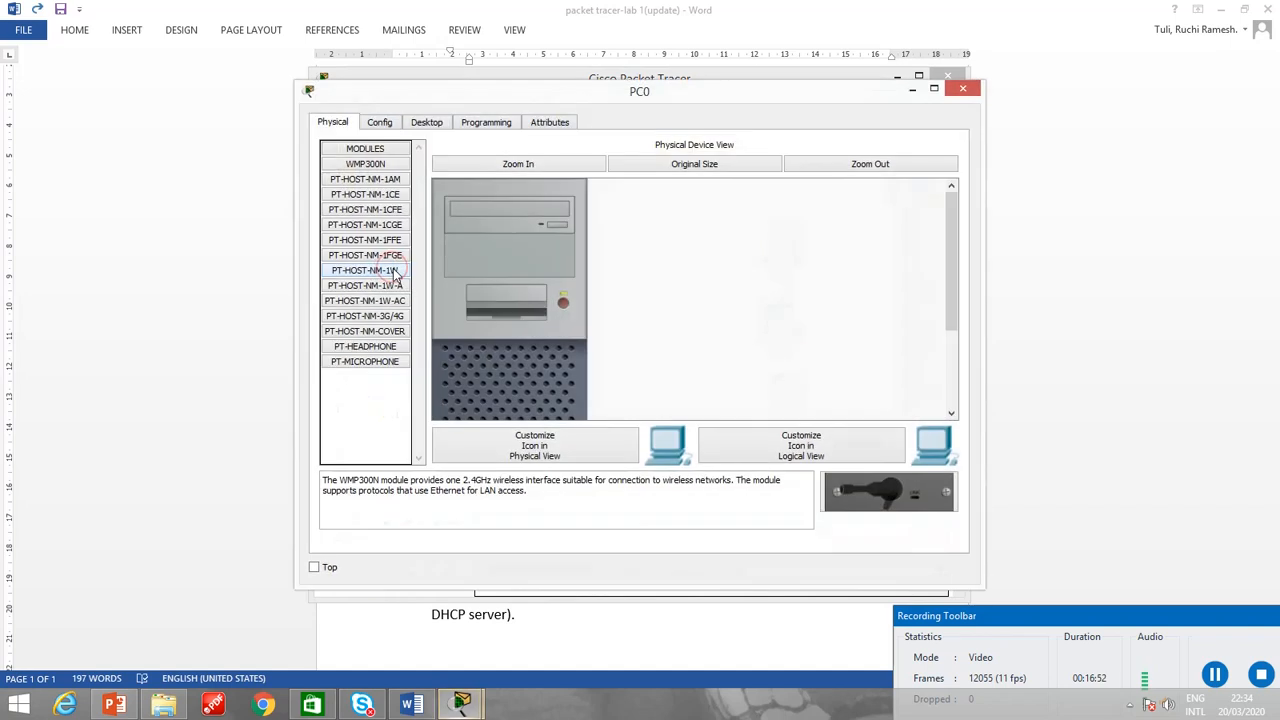
left_click(381, 123)
double_click(567, 192)
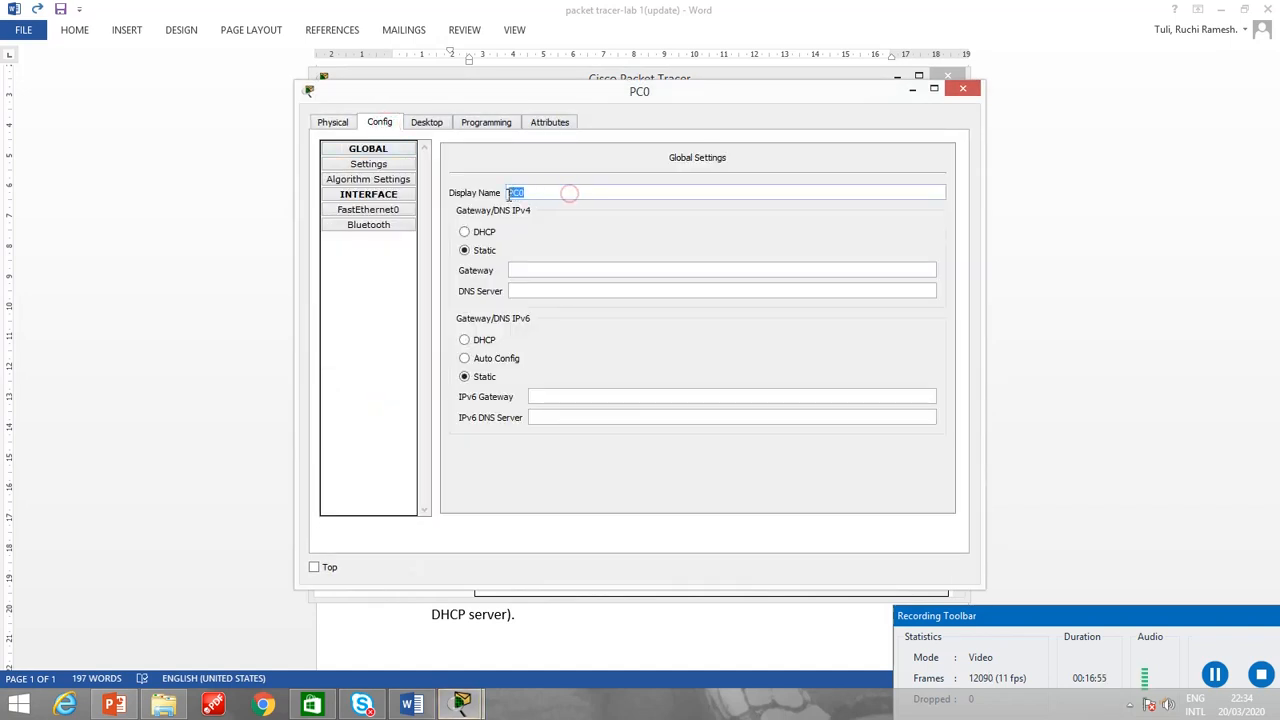
type("H")
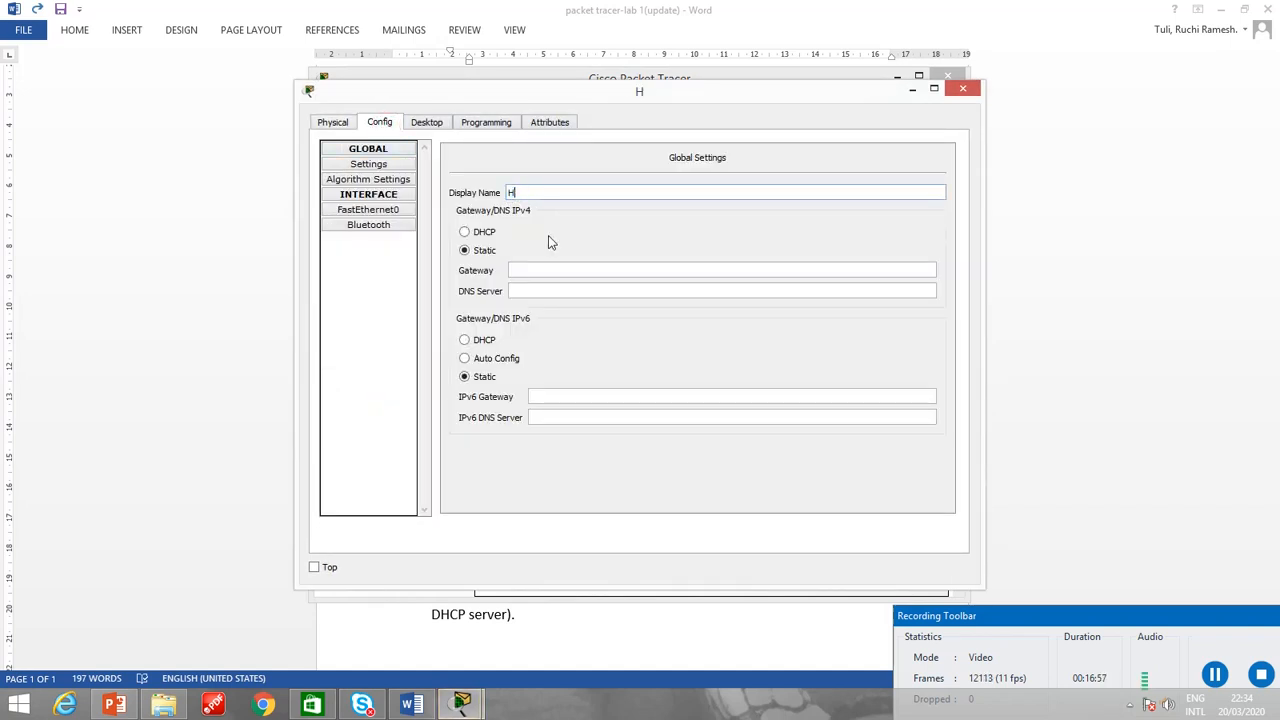
type("ostA")
left_click(970, 91)
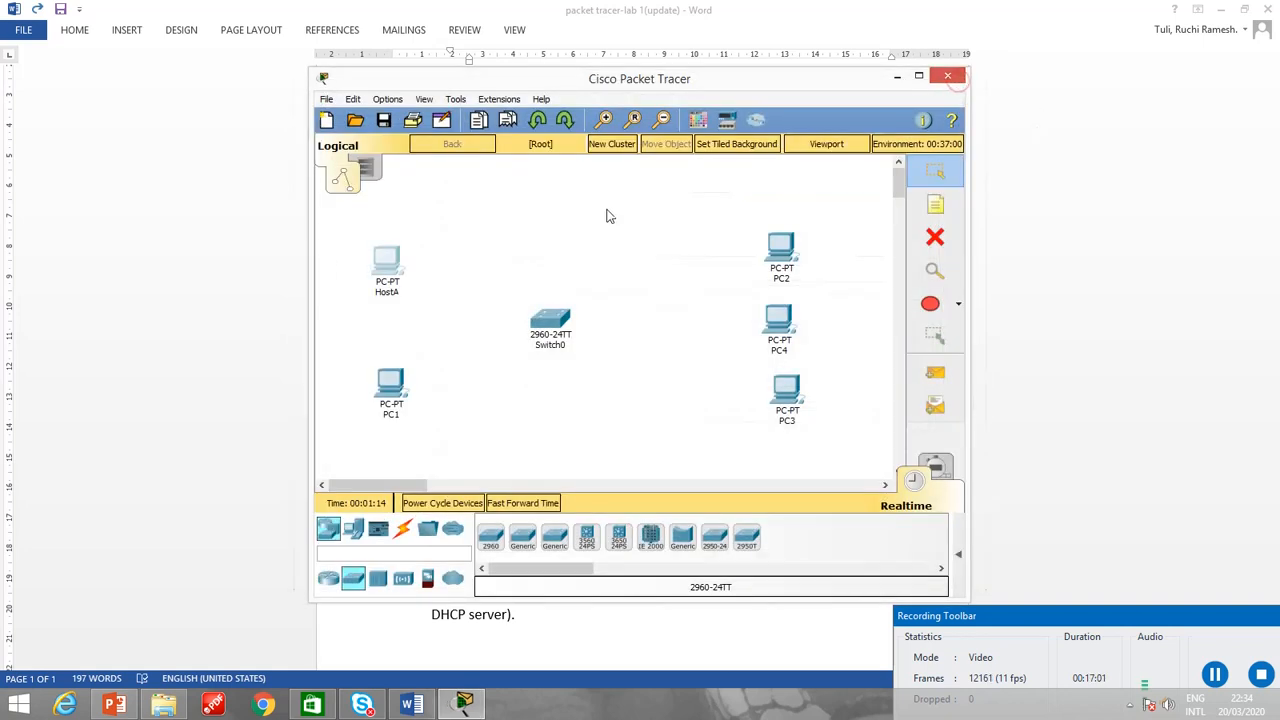
Change the display name of PC1 to HostB and close its settings.
left_click(391, 386)
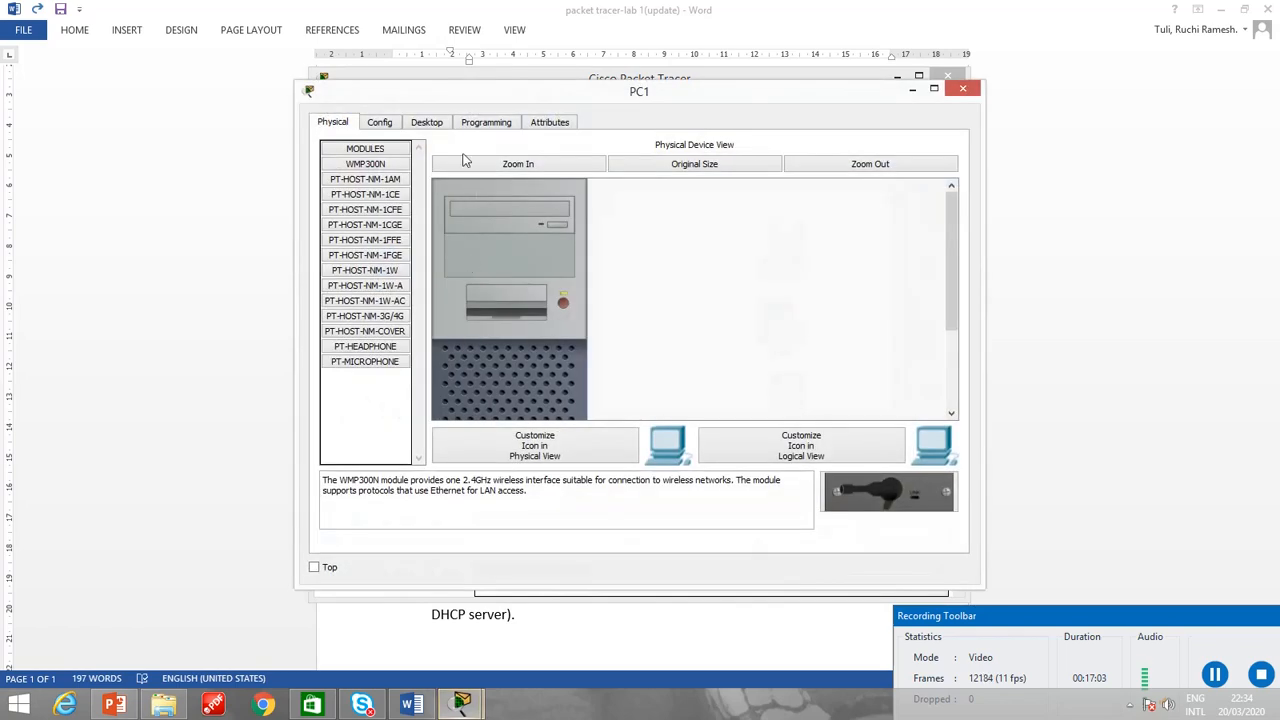
left_click(380, 123)
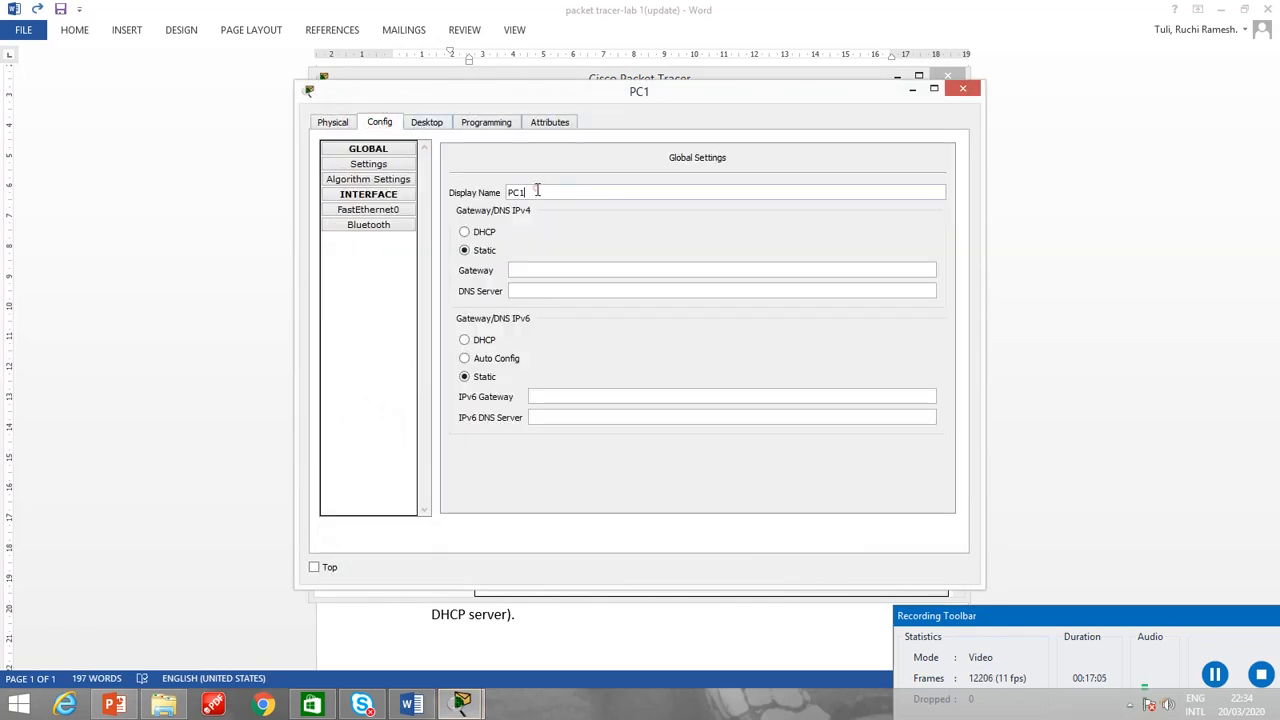
left_click_drag(537, 190, 503, 193)
type("HostB")
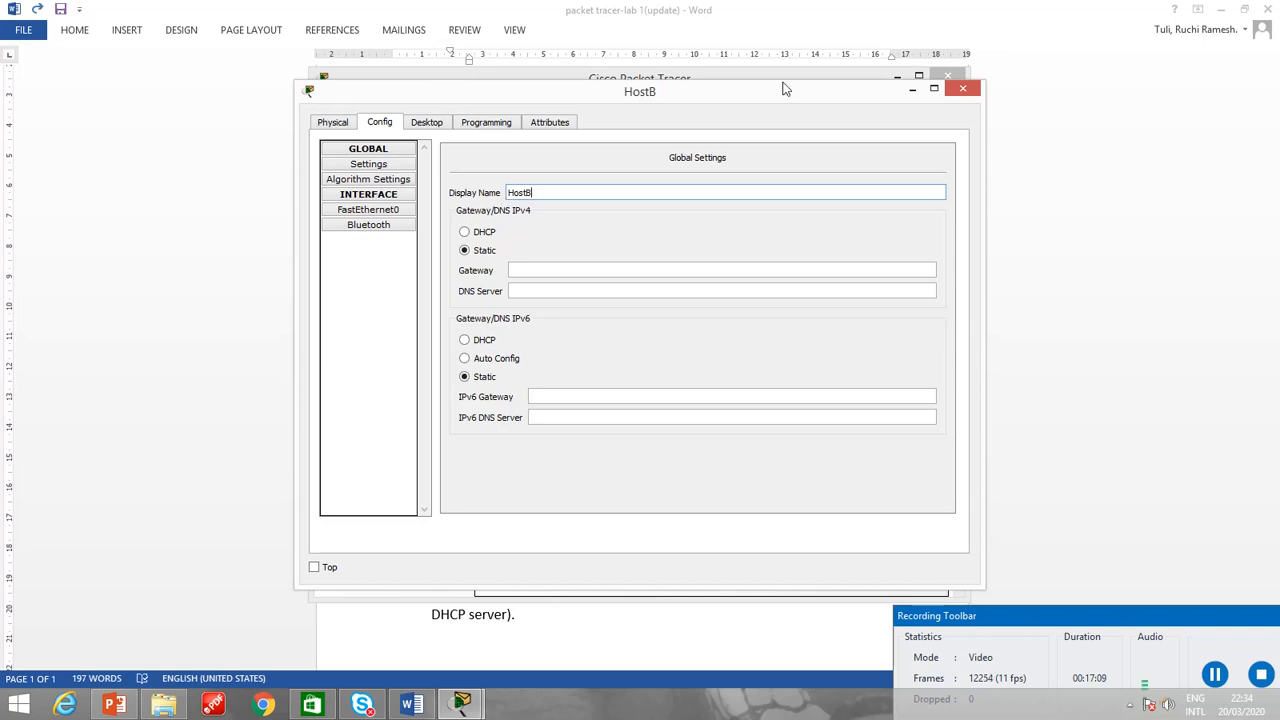
left_click(964, 88)
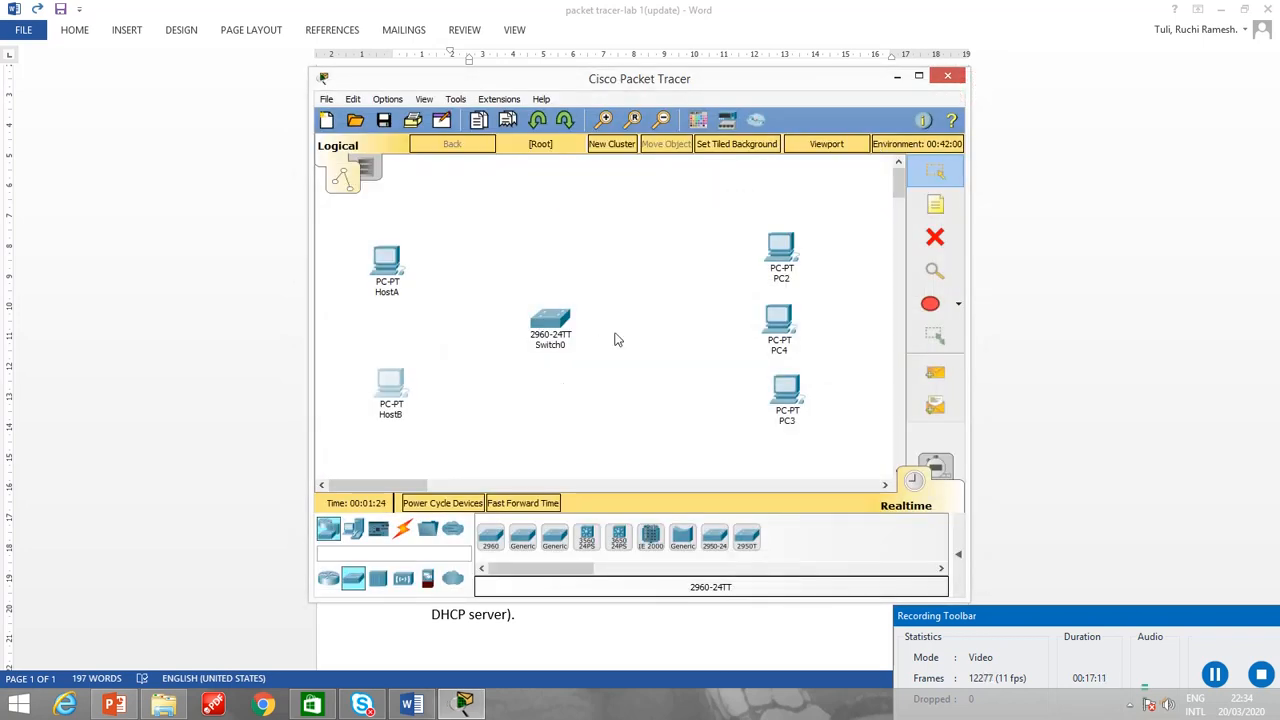
Change the display name of PC2 to Host3 and close its settings.
left_click(782, 264)
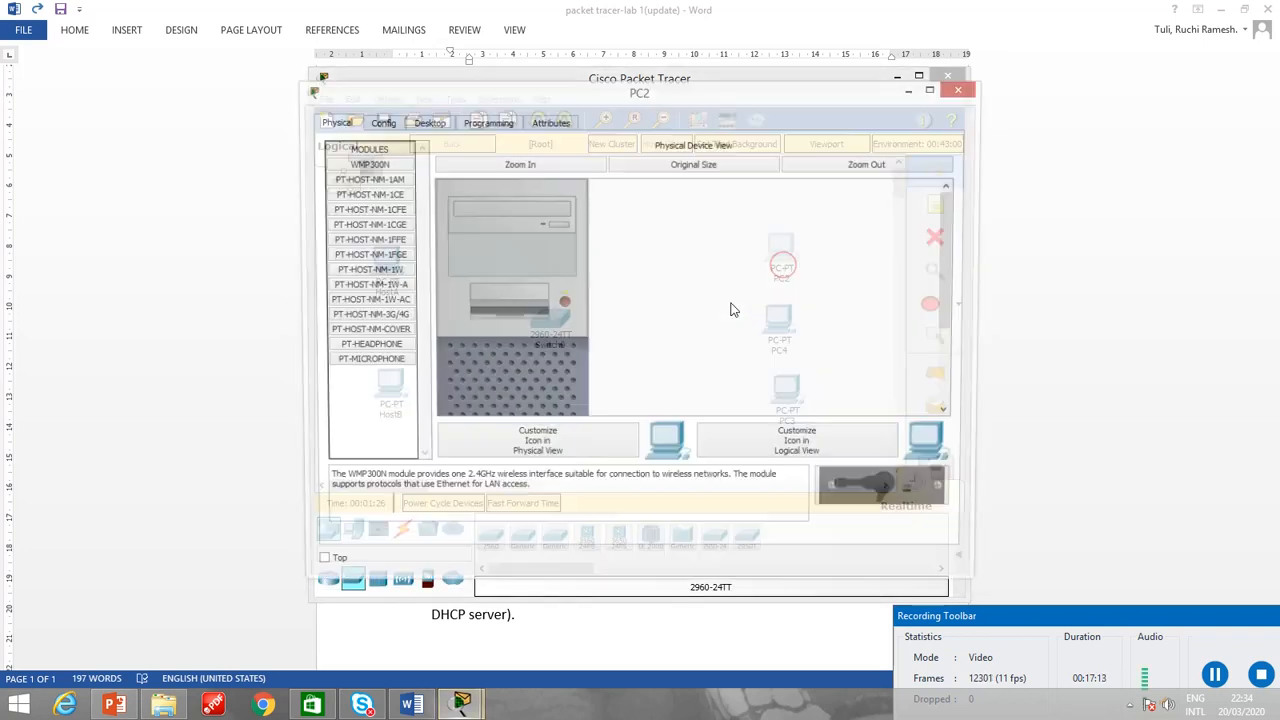
left_click(393, 125)
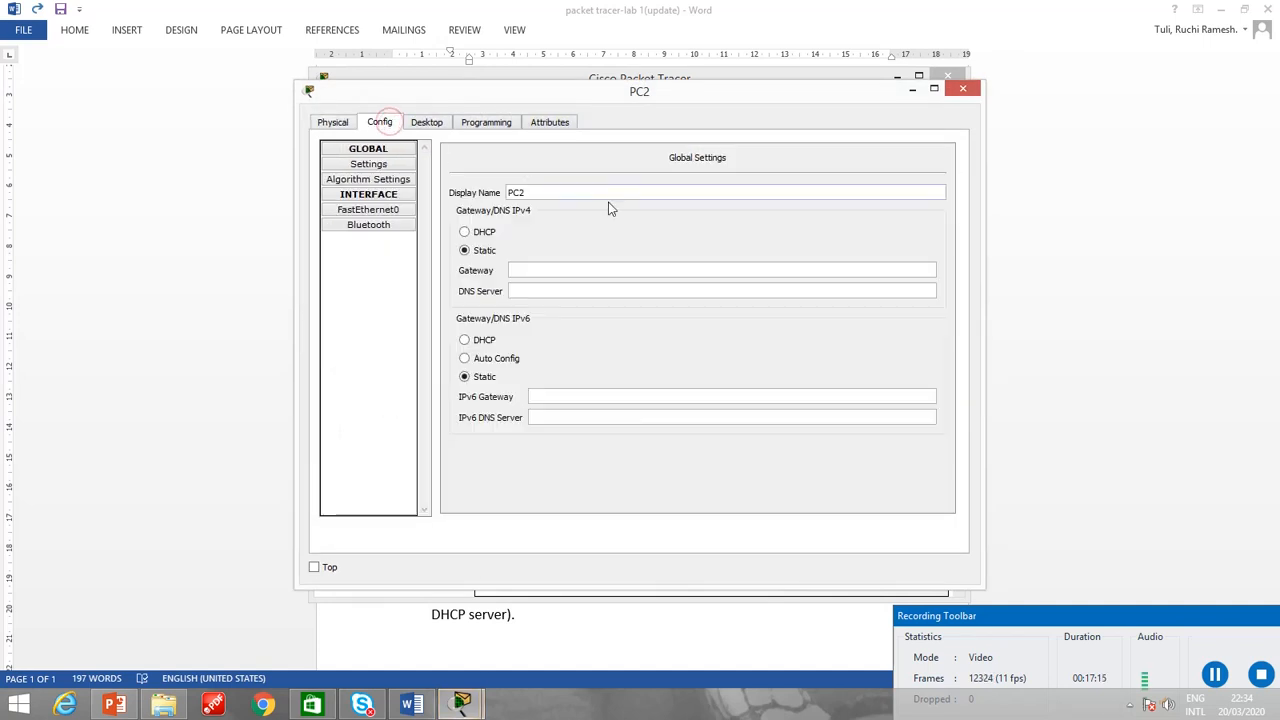
left_click_drag(592, 192, 500, 198)
type("H")
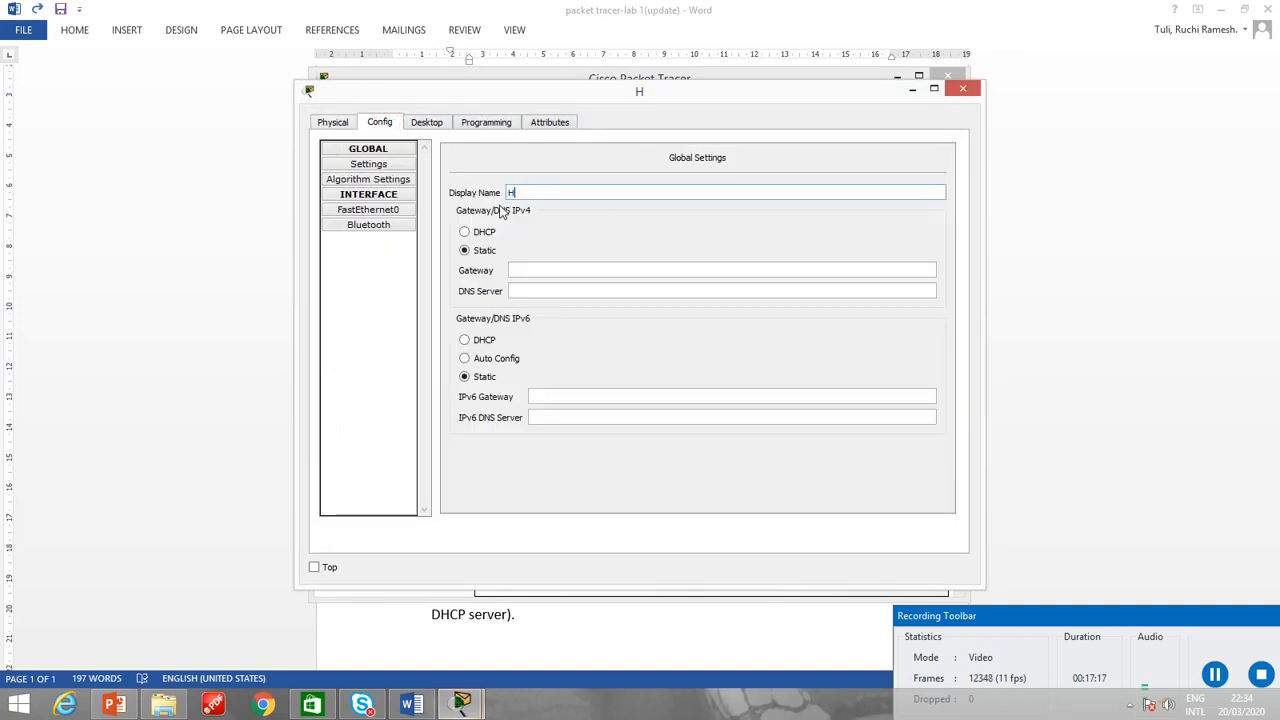
type("ost3")
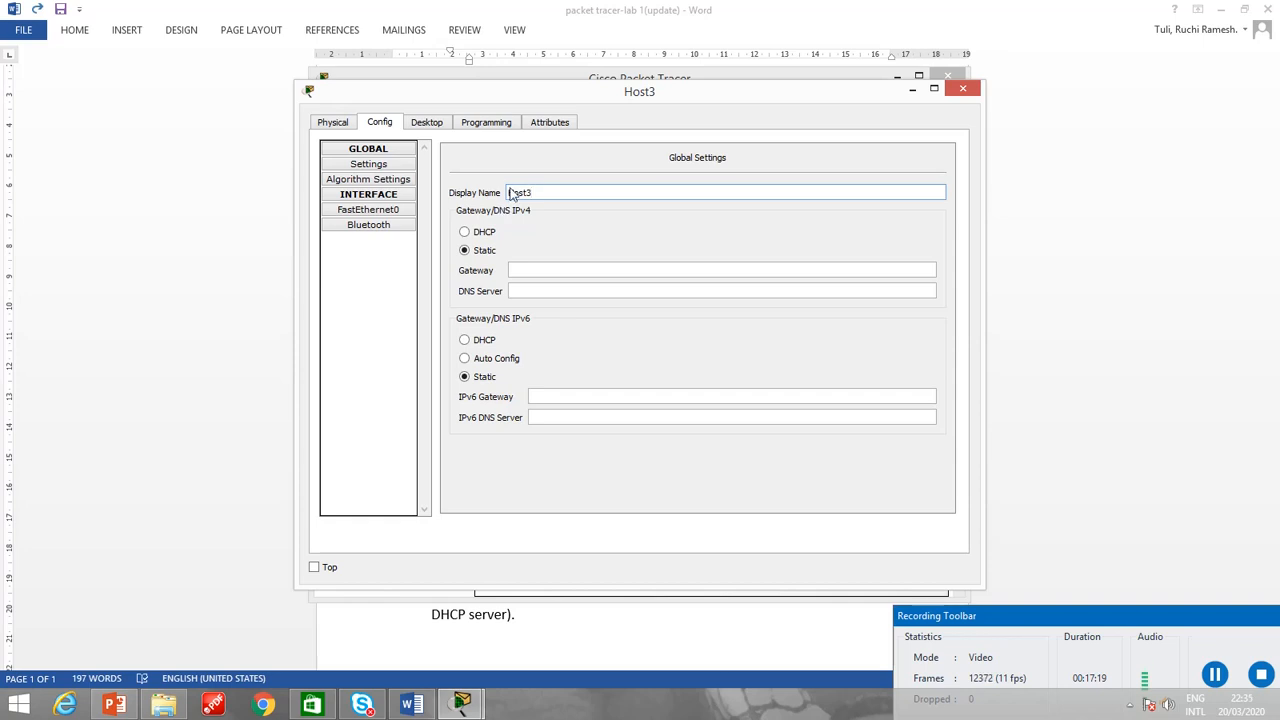
left_click(962, 89)
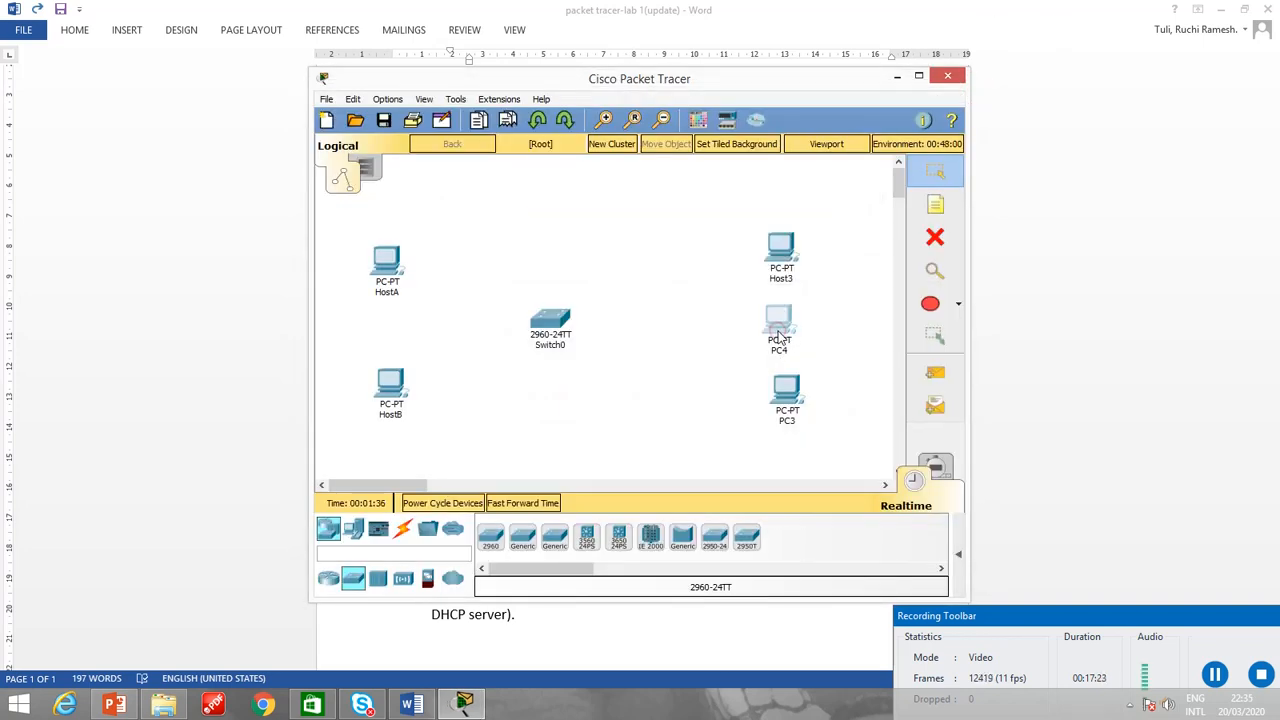
Change the display name of PC4 to Host5 and close its settings.
left_click(777, 320)
left_click(380, 122)
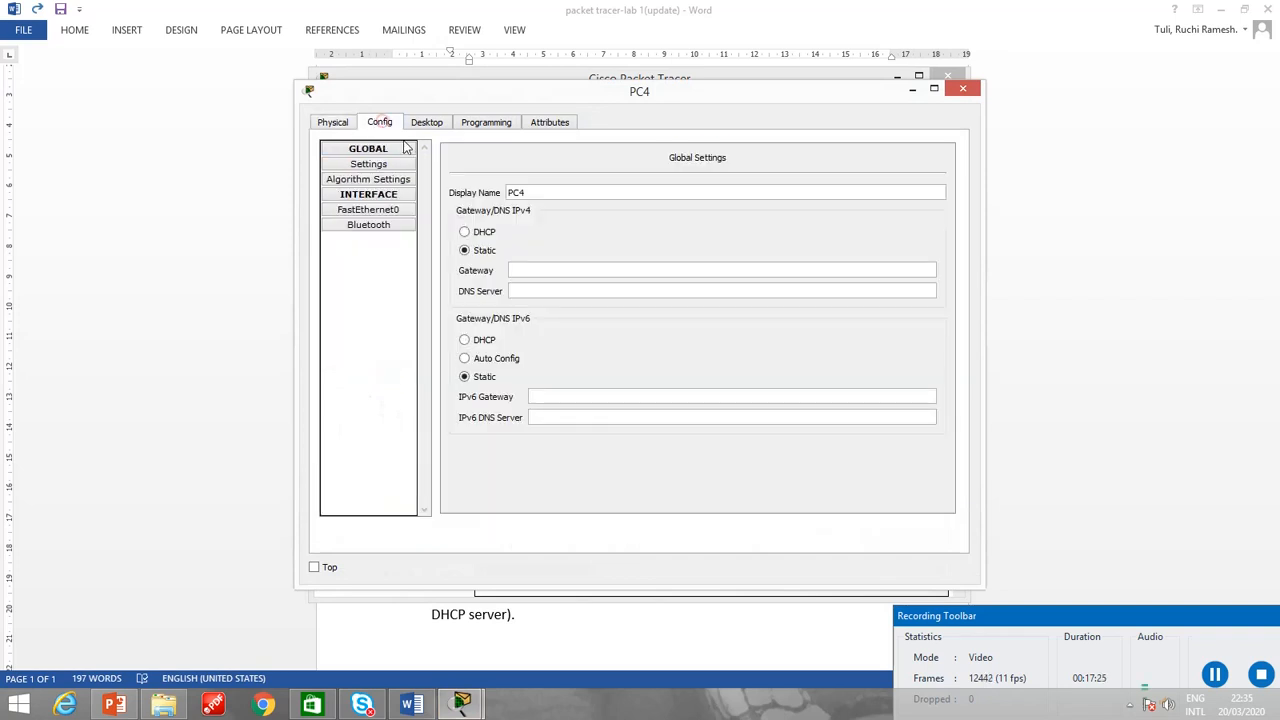
double_click(530, 191)
type("H")
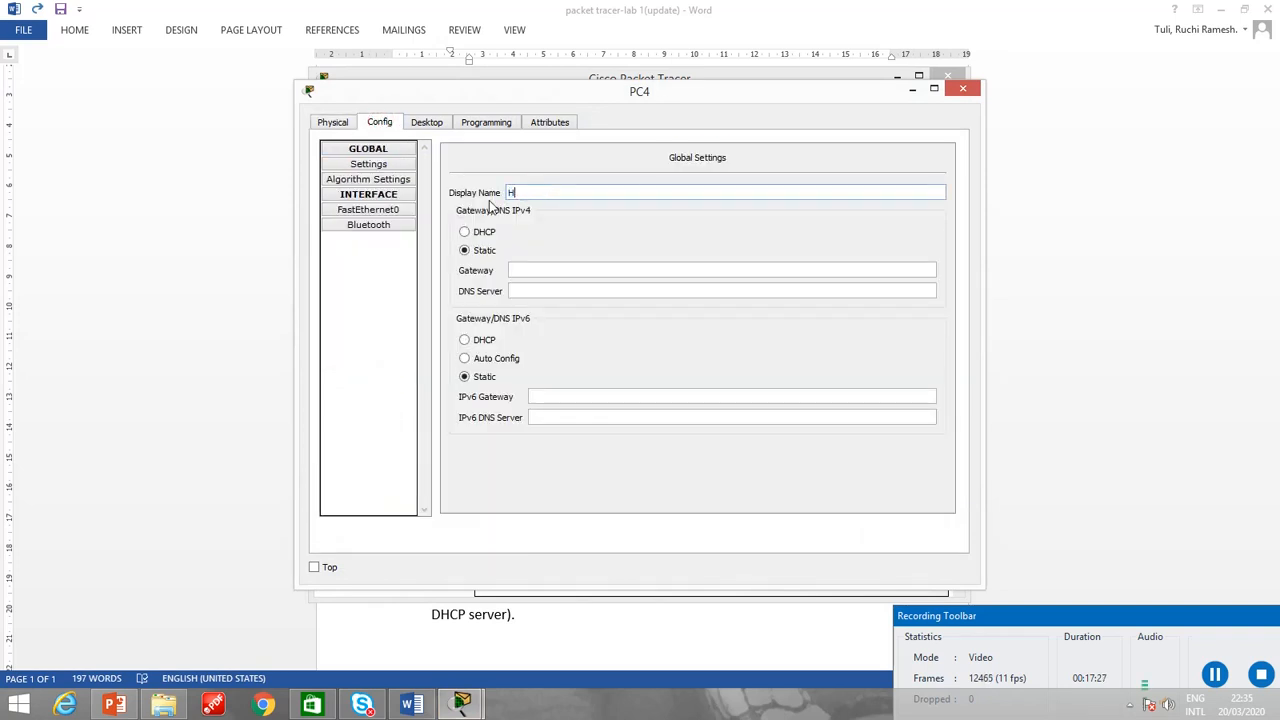
type("ost5")
left_click(962, 89)
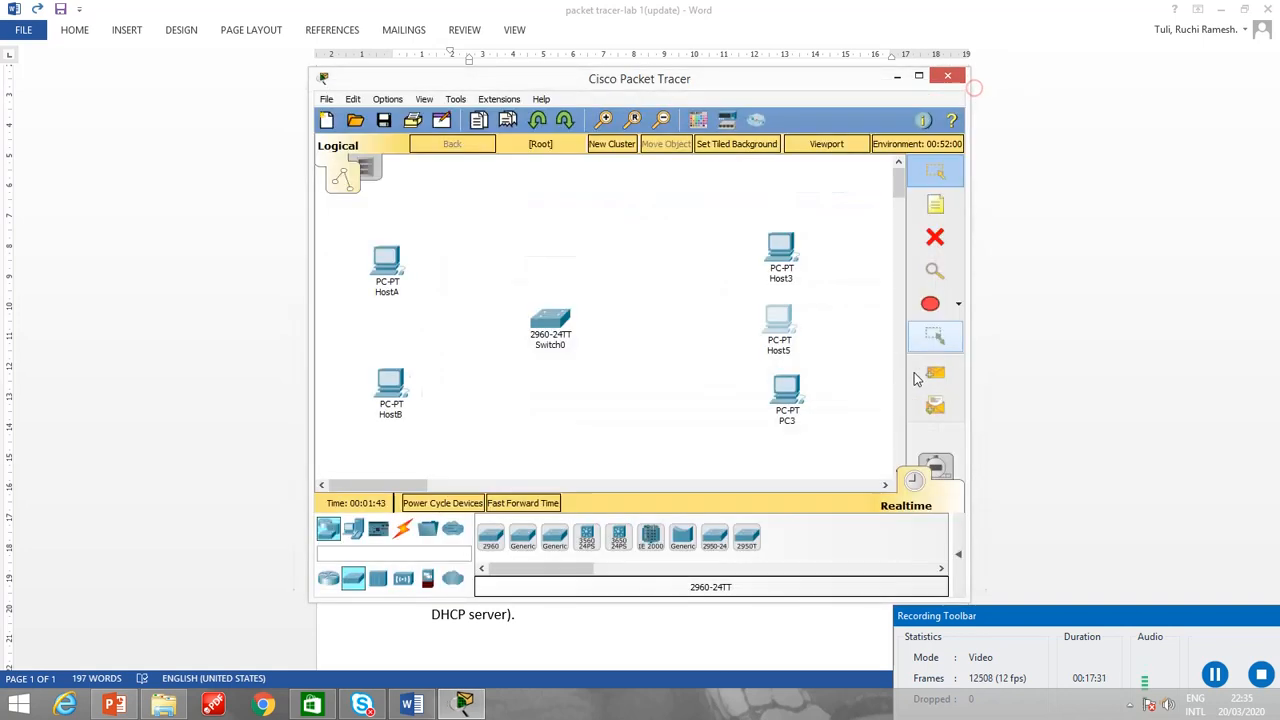
Change the display name of PC3 to Host6 and close its settings.
left_click(789, 412)
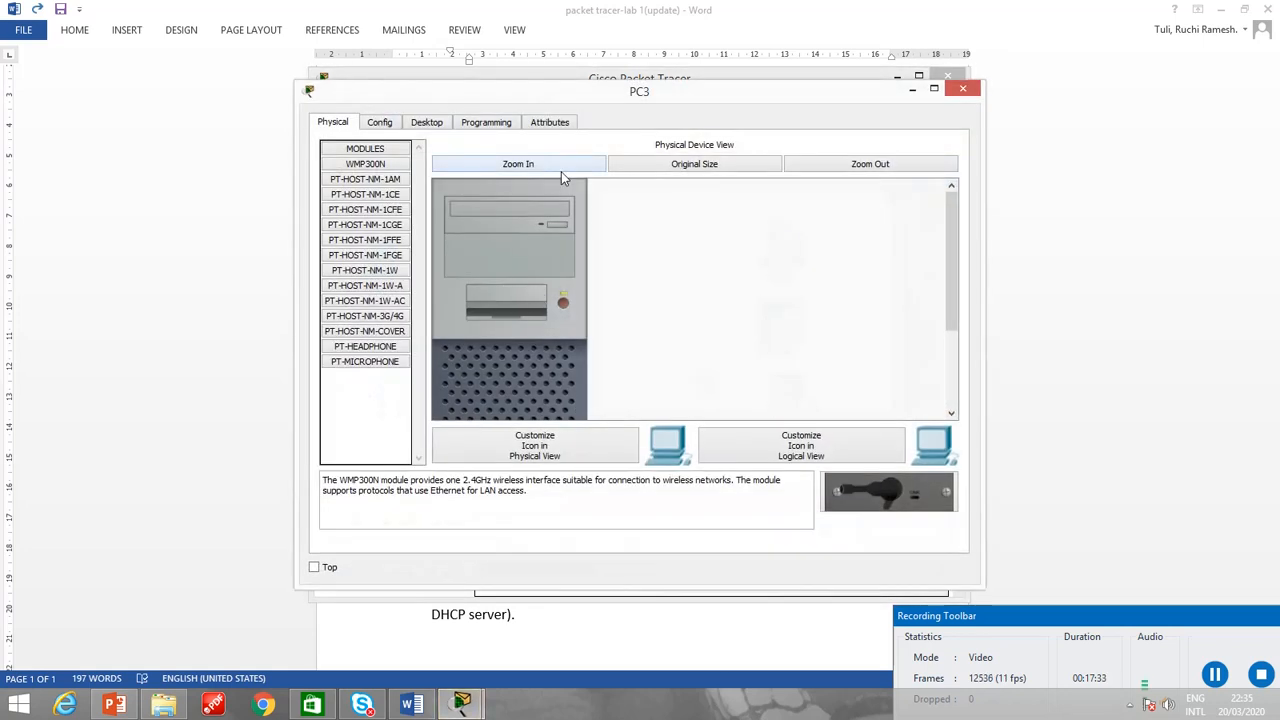
left_click(379, 124)
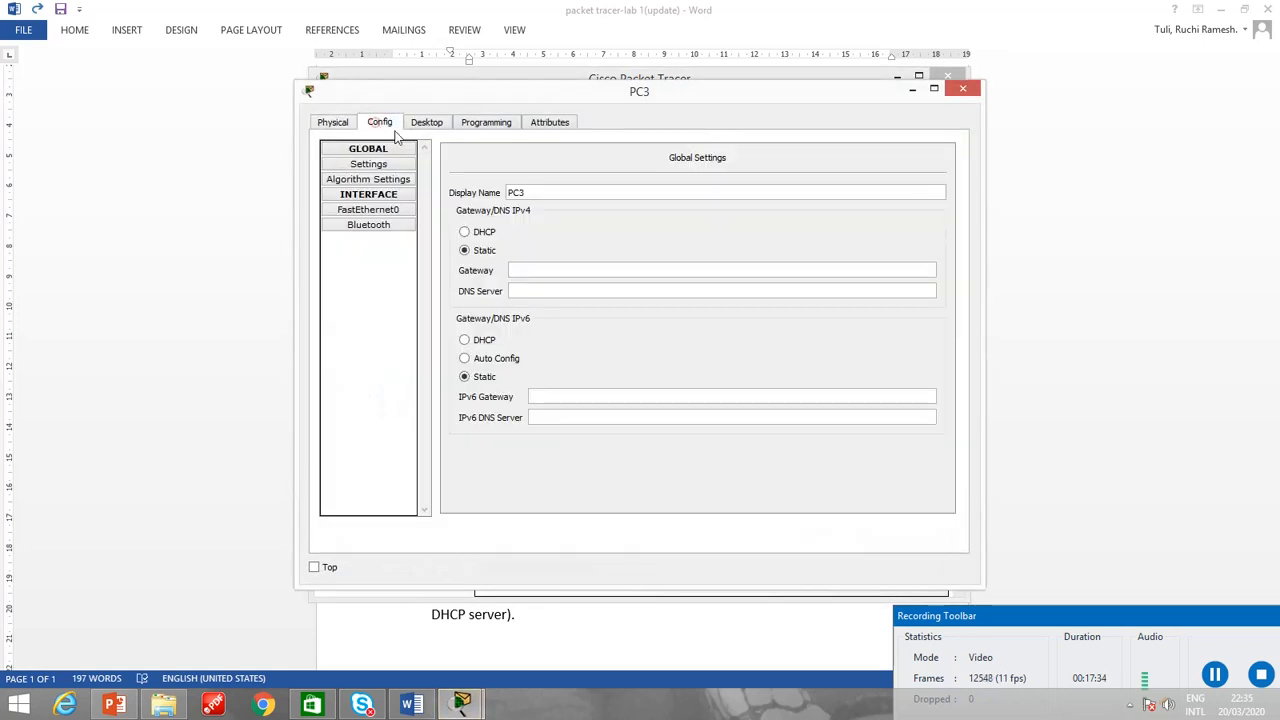
double_click(542, 192)
type("Hos")
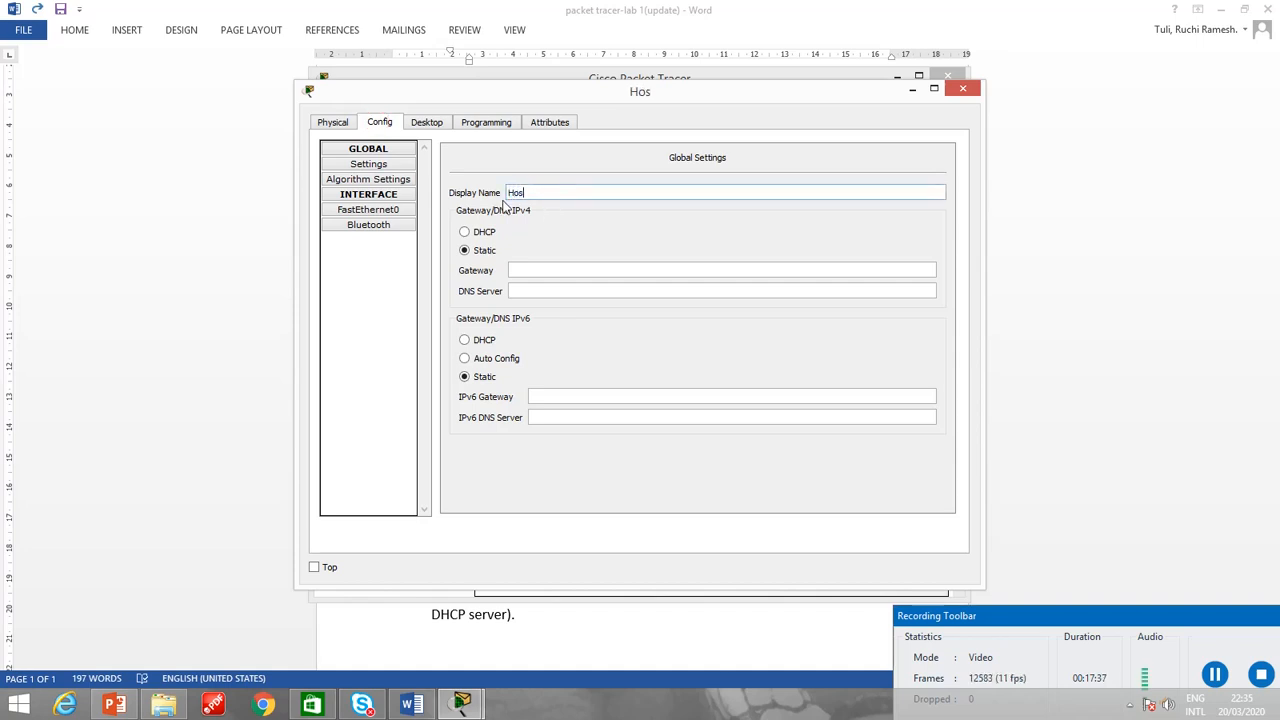
type("t6")
left_click(970, 93)
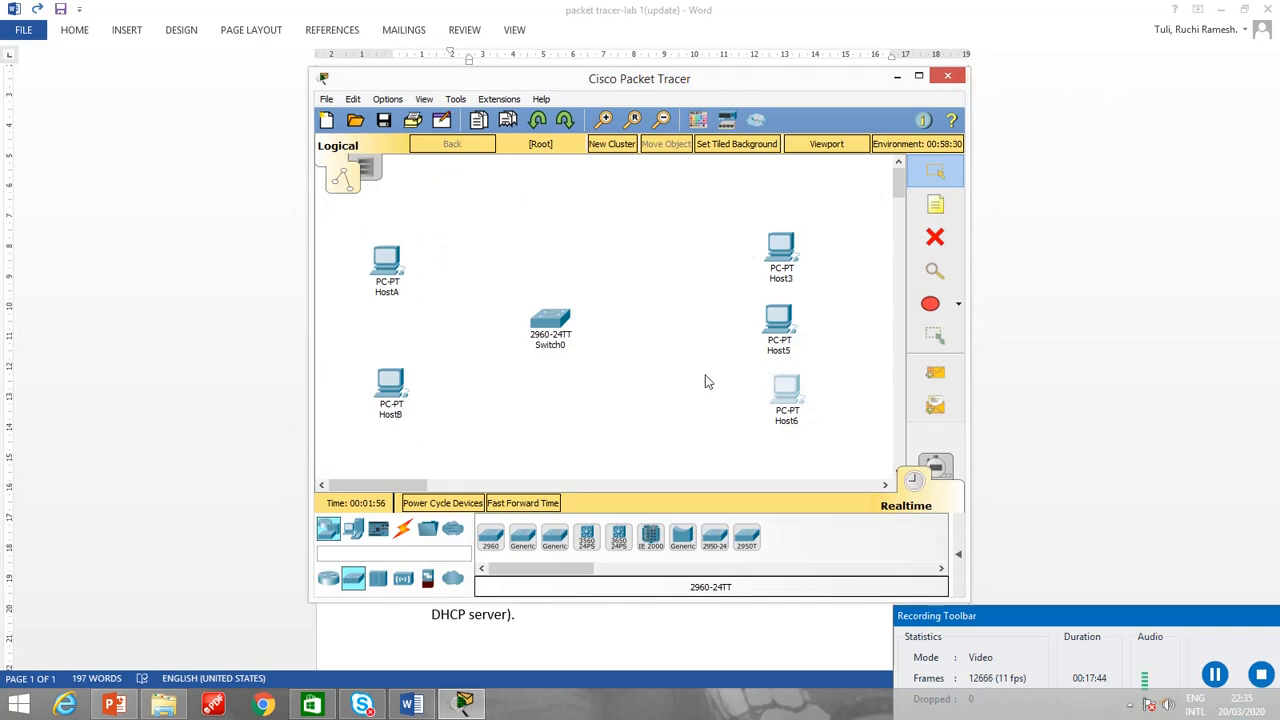
Inspect the switch's global configuration with its display name and hostname, and close it.
left_click(547, 323)
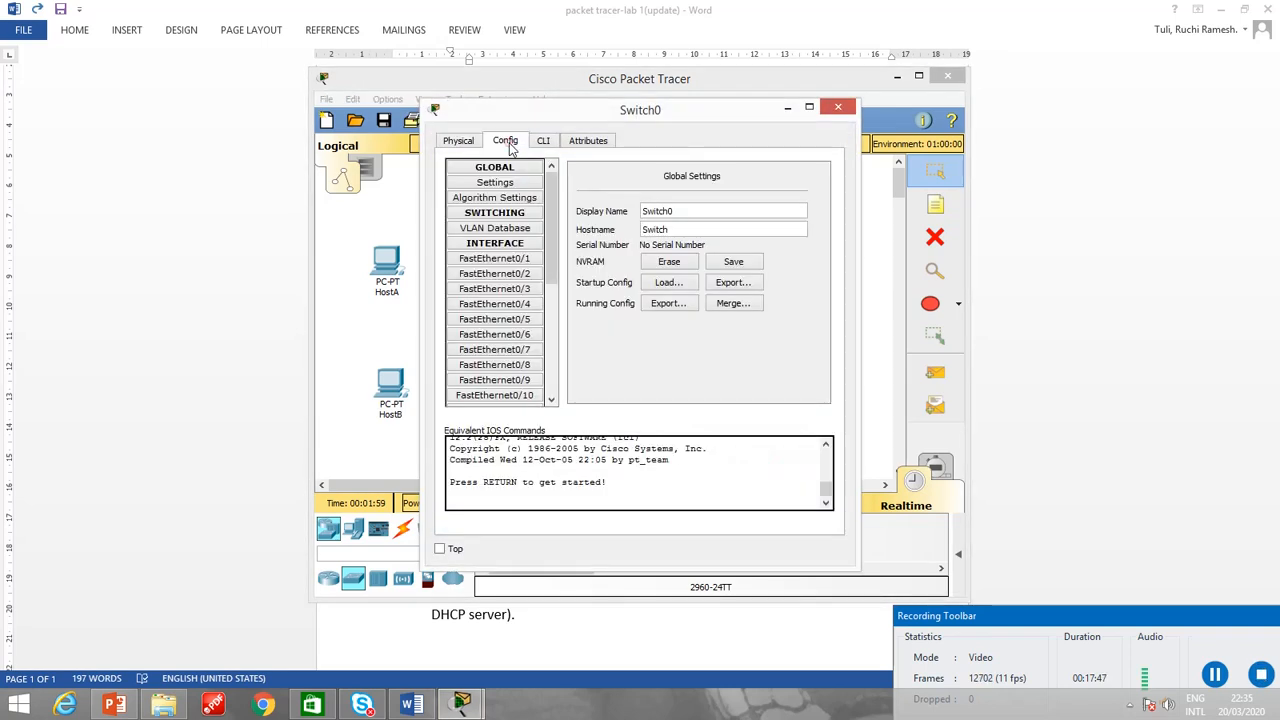
left_click(505, 140)
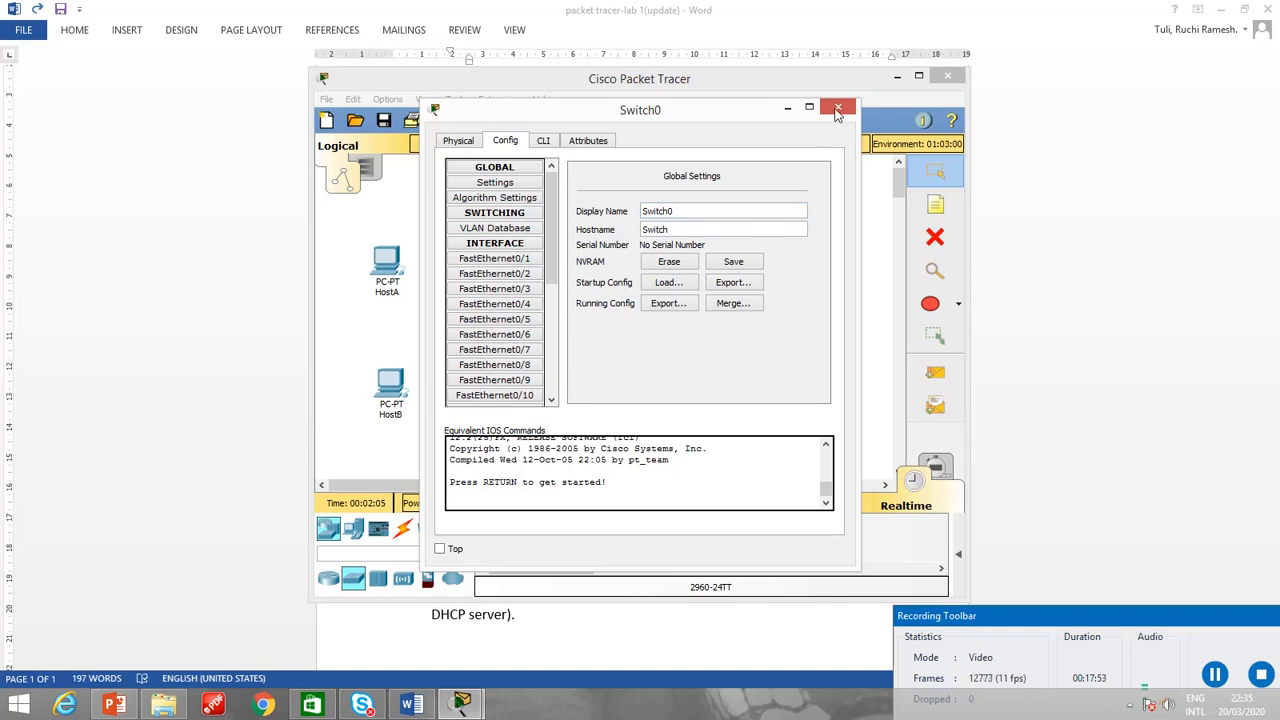
left_click(838, 107)
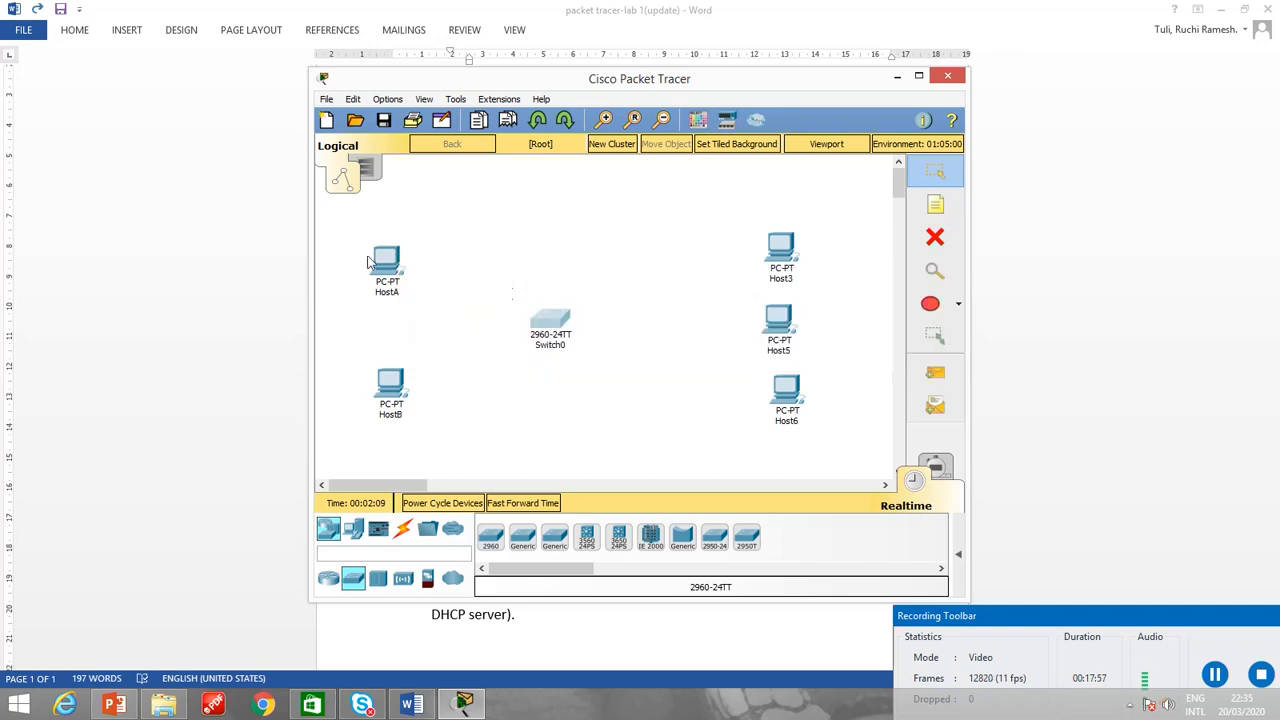
Assign HostA the static IP address 192.168.1.1 with subnet mask 255.255.255.0 and close its window.
mouse_move(381, 259)
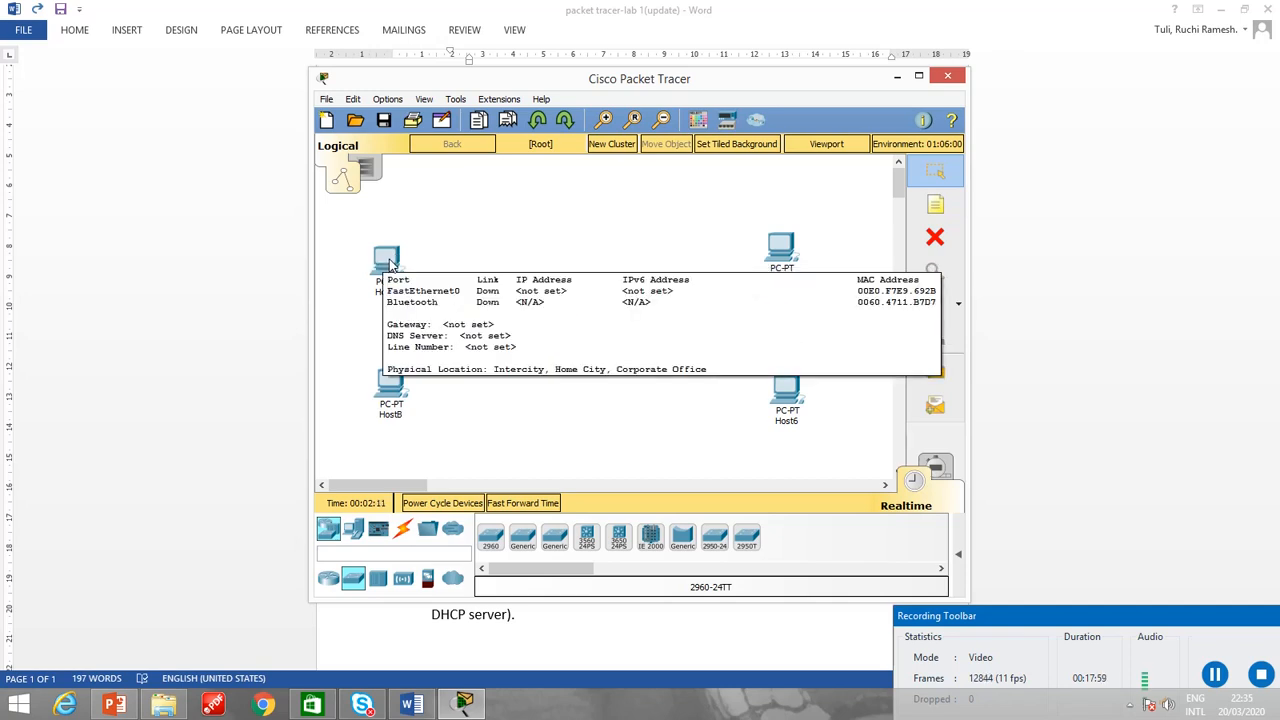
left_click(390, 255)
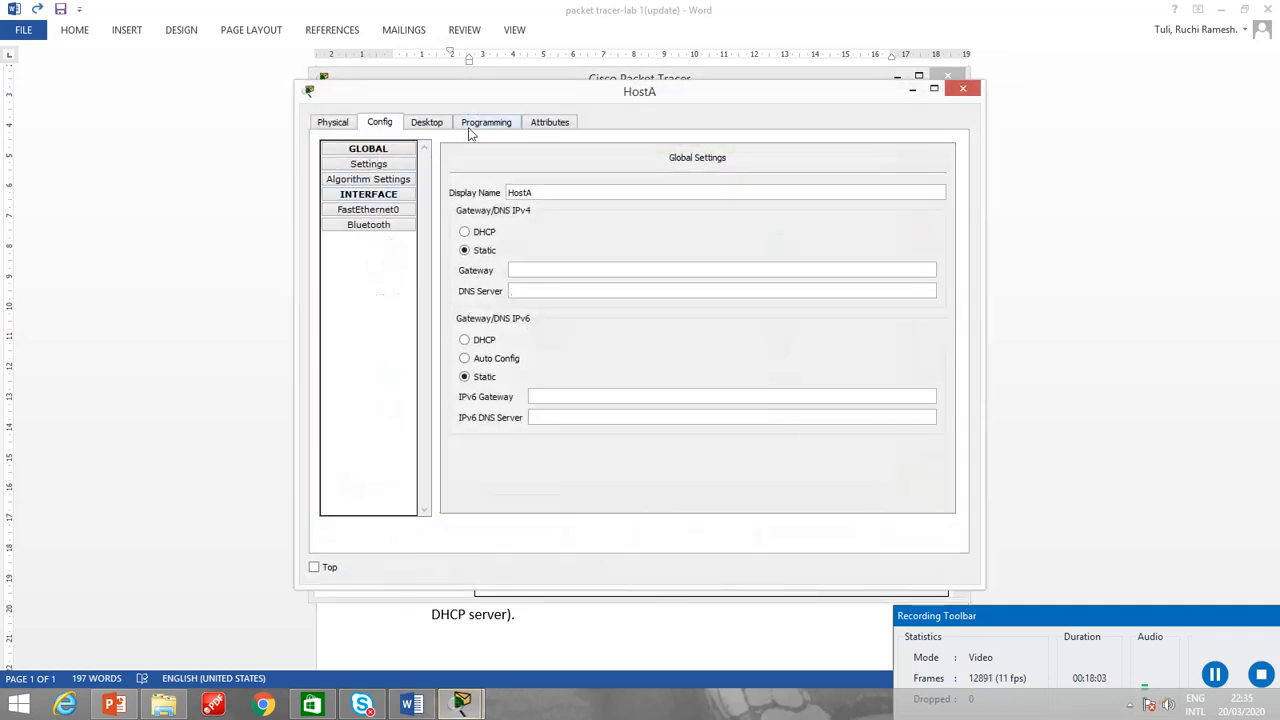
left_click(432, 127)
left_click(358, 205)
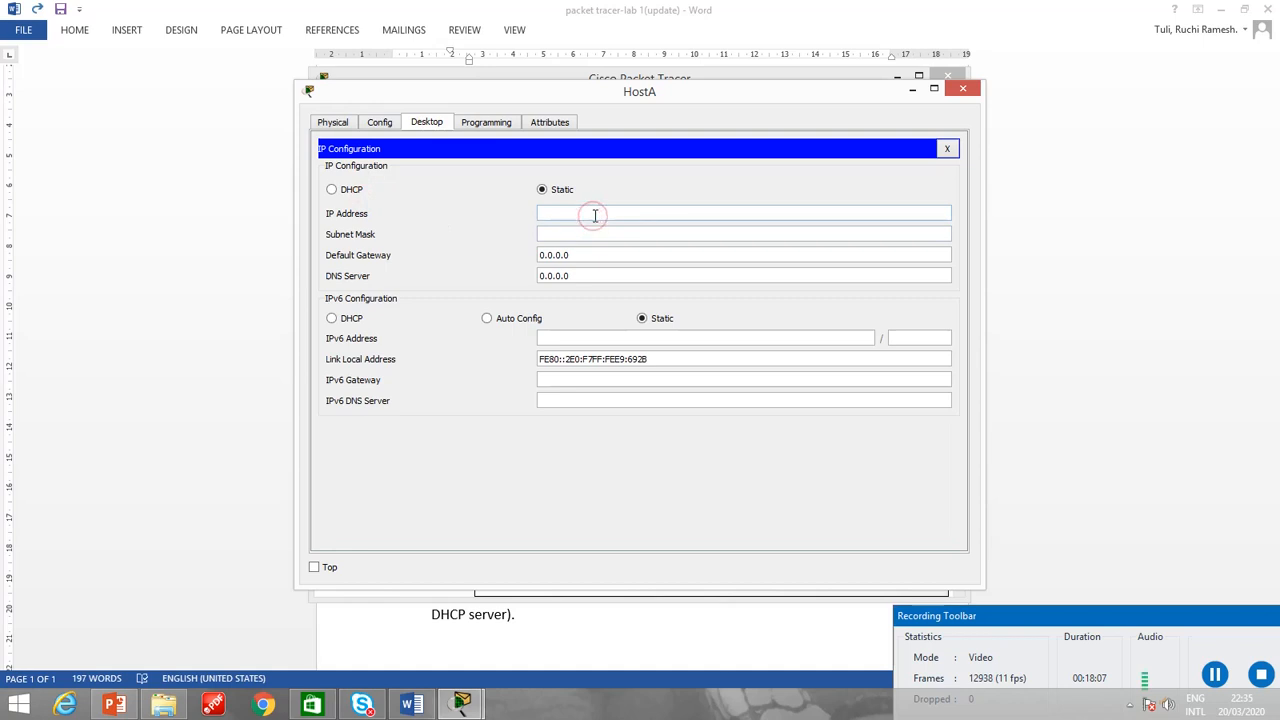
type("192.")
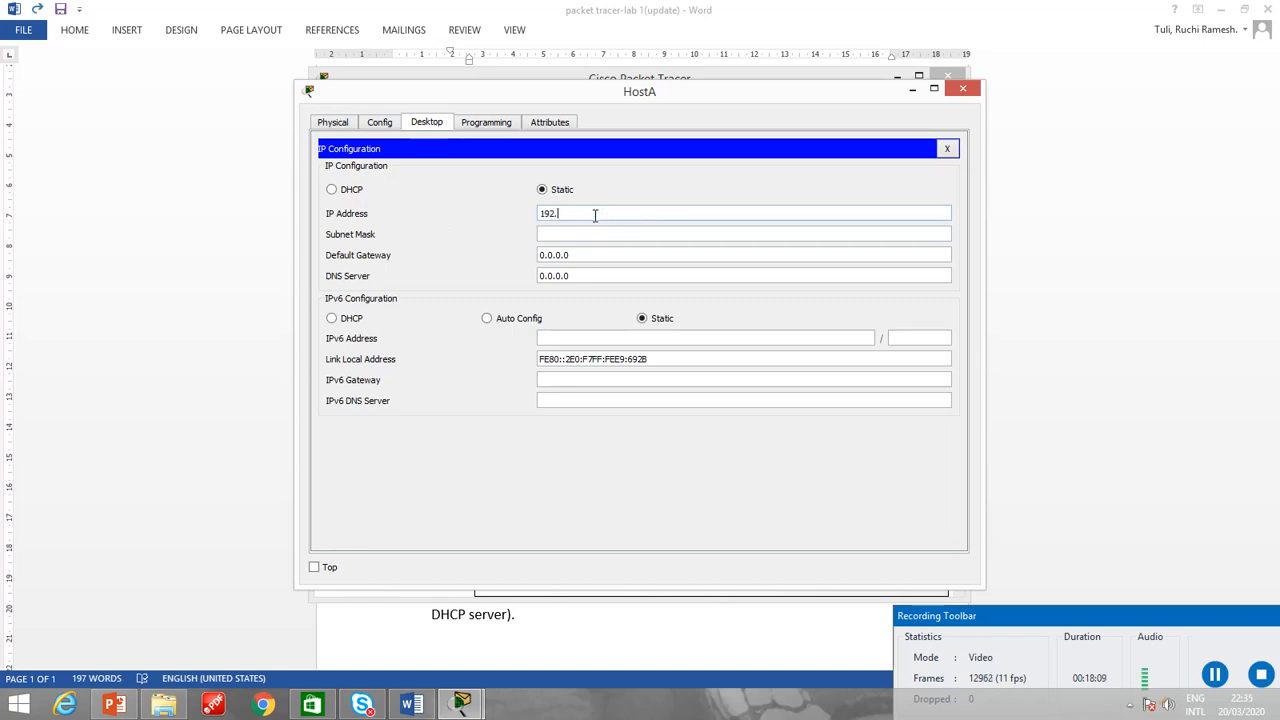
type("168.1.1")
left_click(580, 234)
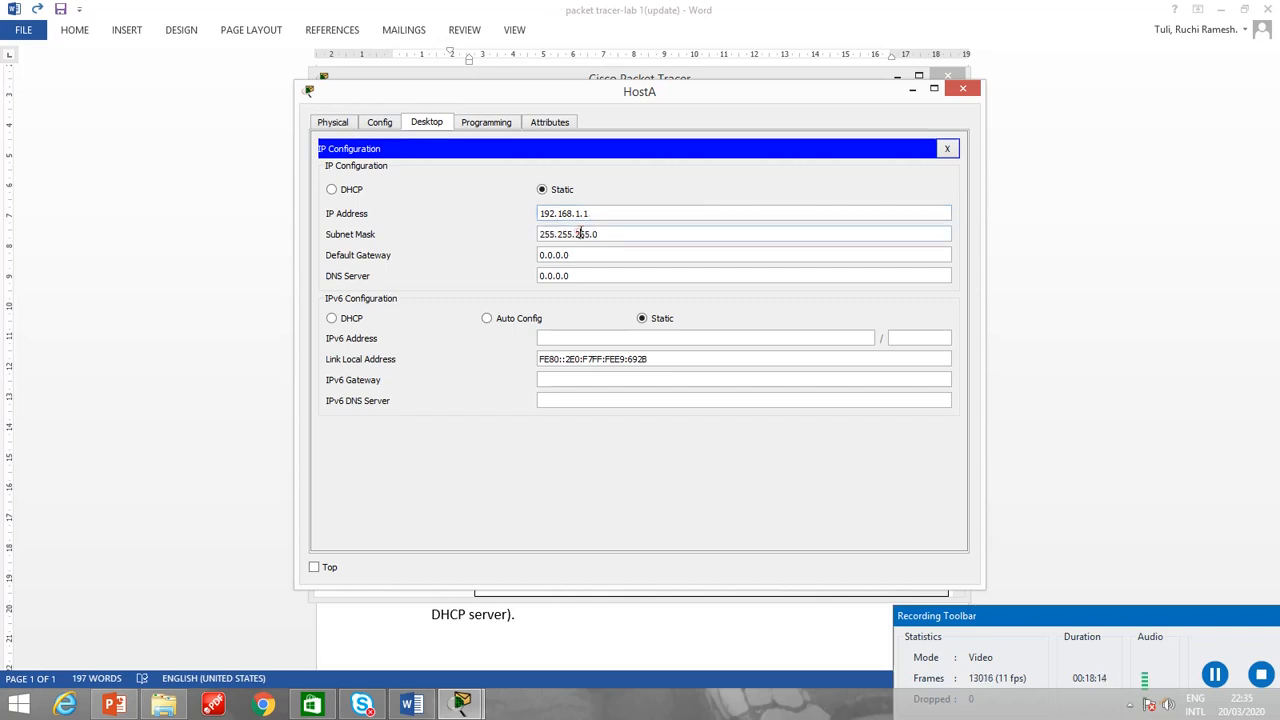
left_click(947, 148)
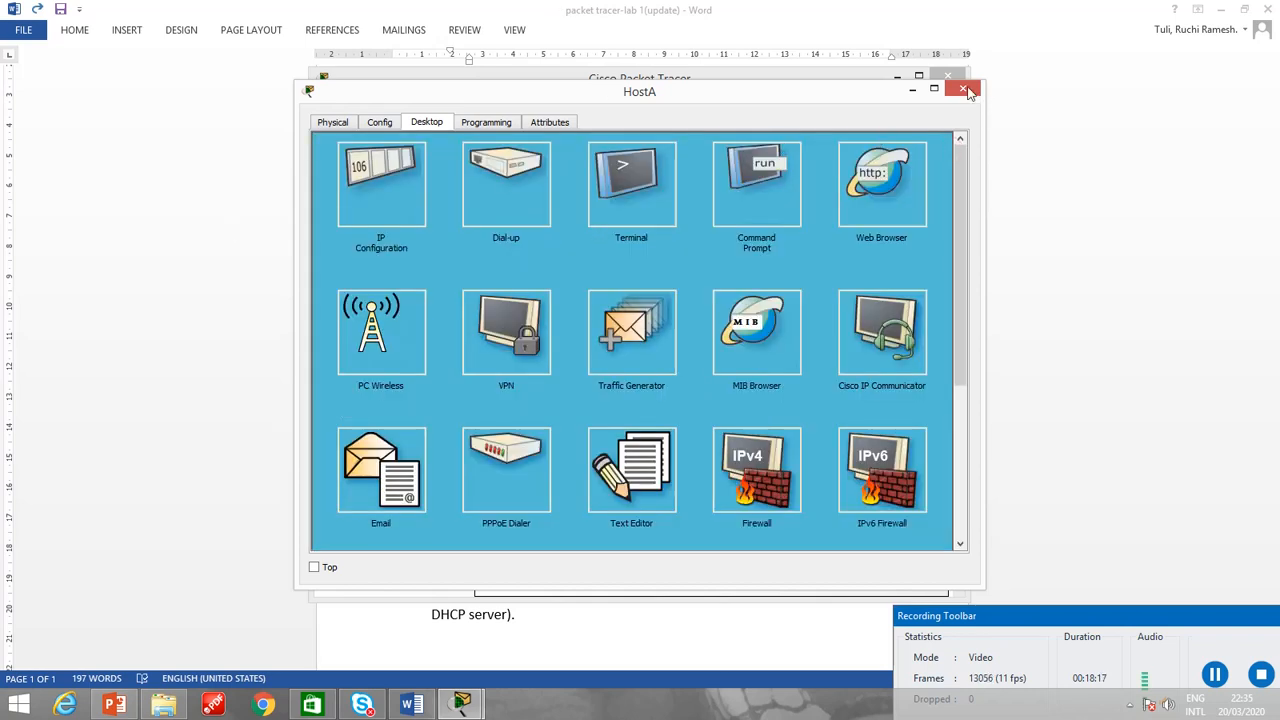
left_click(962, 89)
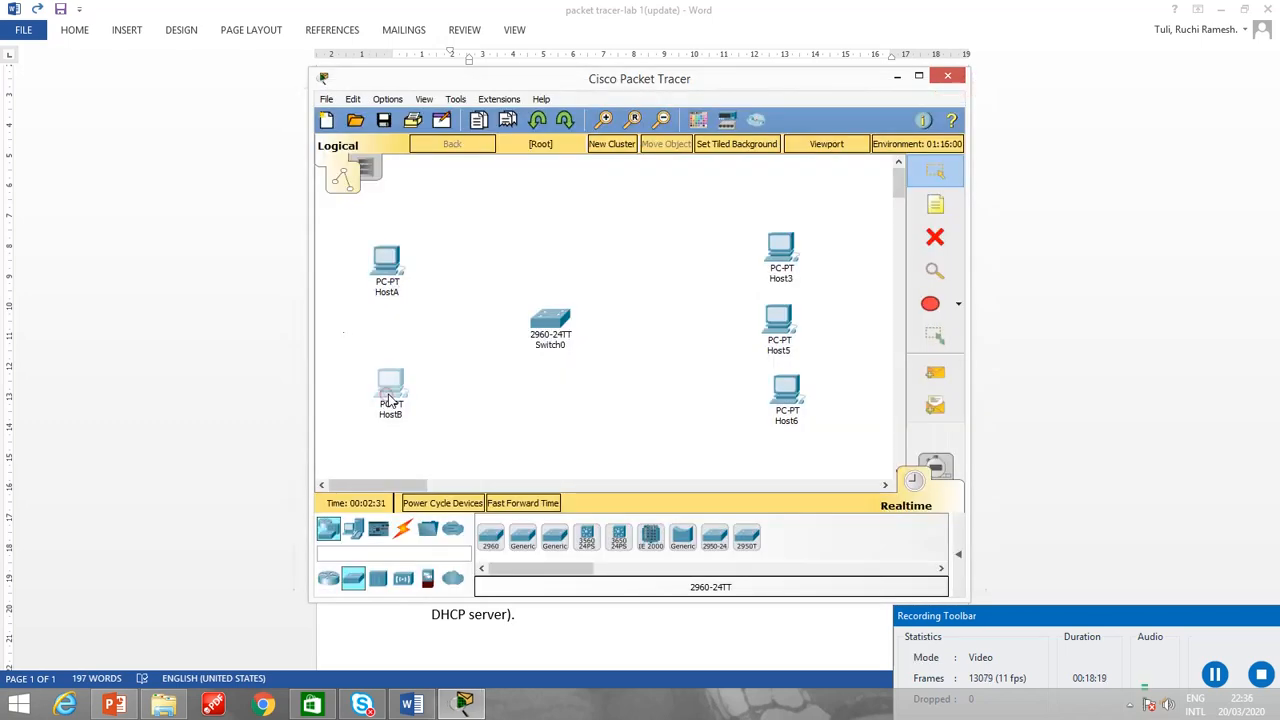
Assign HostB a static IP address in the 192.168.1 range and close its window.
left_click(387, 398)
left_click(423, 125)
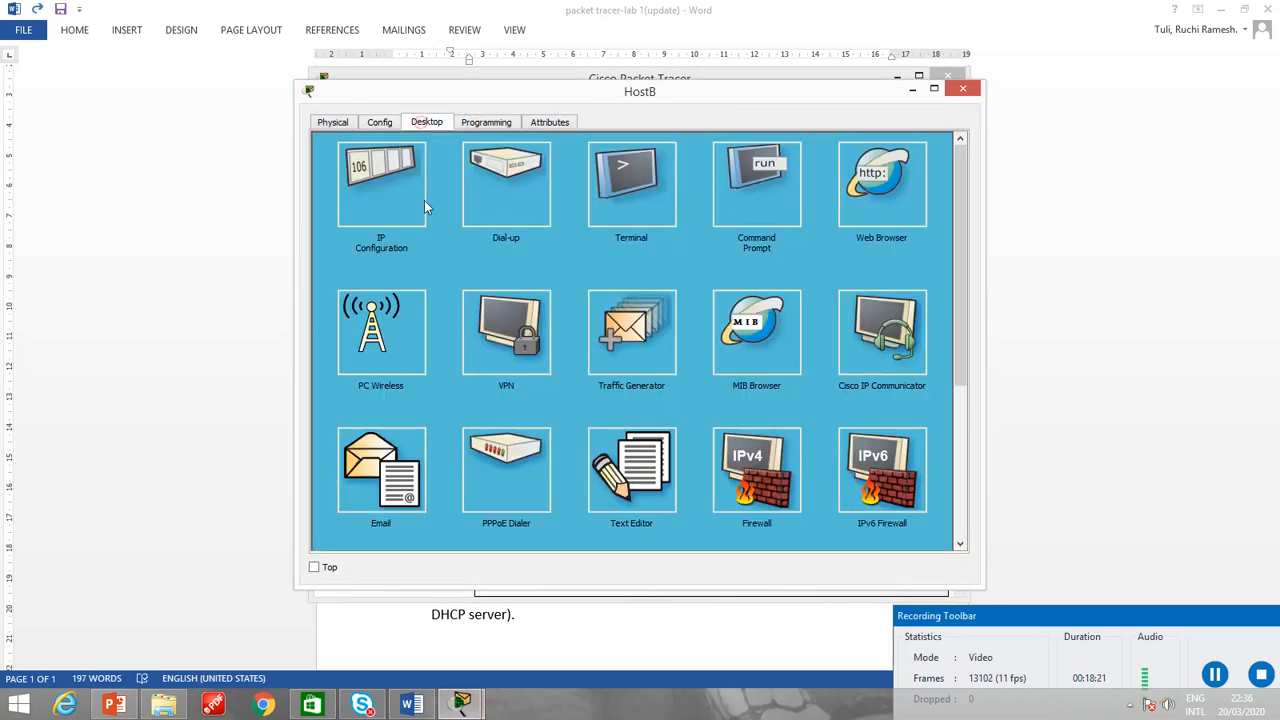
left_click(384, 214)
left_click(548, 216)
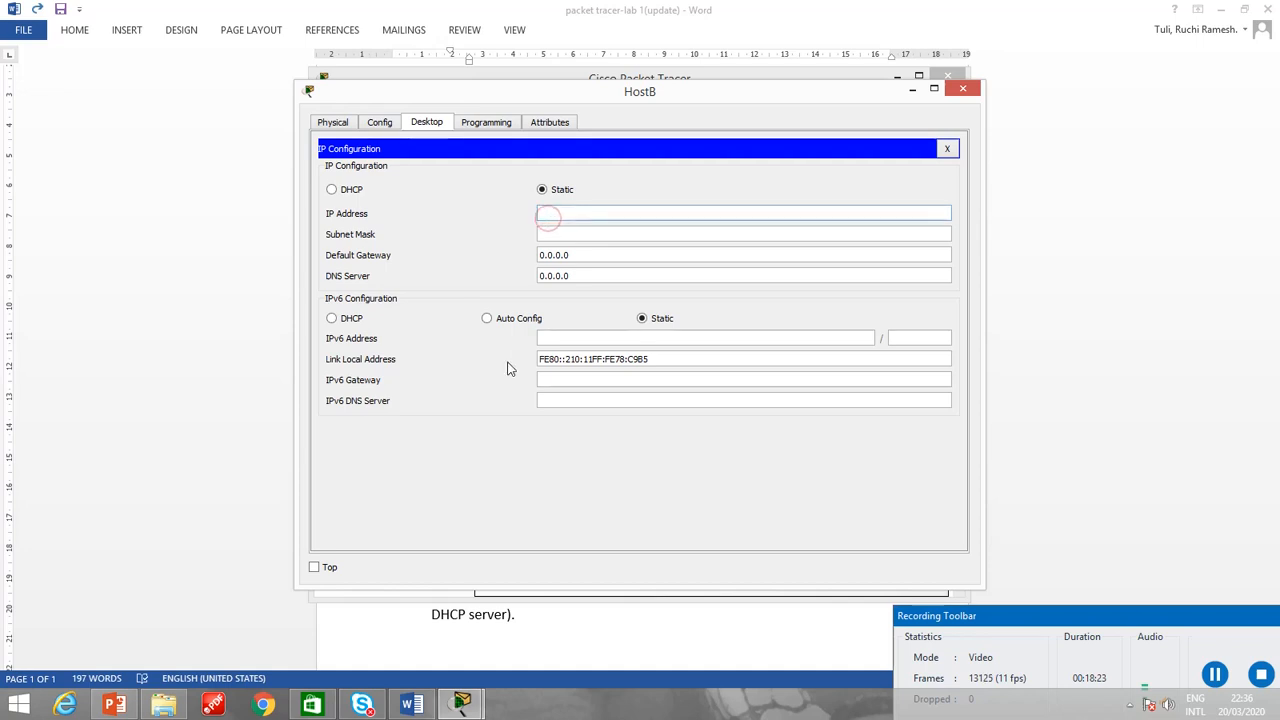
type("192.168.1.2")
left_click(968, 90)
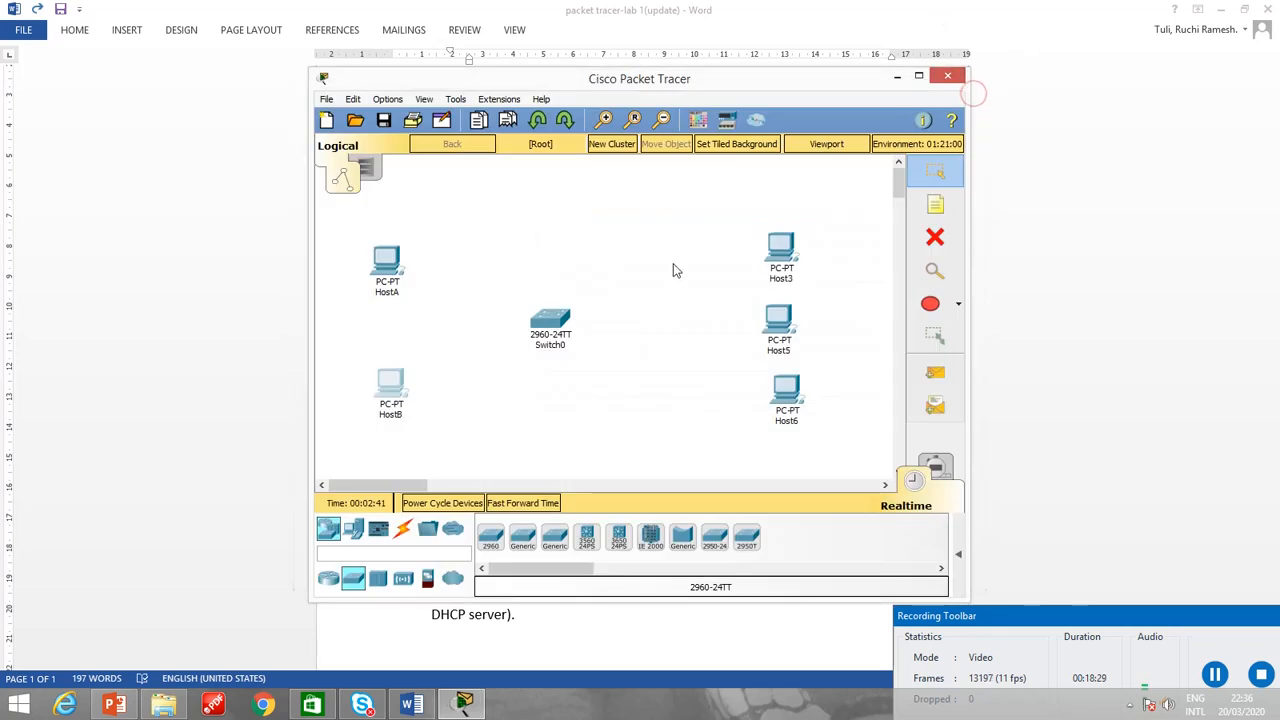
Assign Host3 the static IP address 192.168.1.3 with subnet mask 255.255.255.0 and close its window.
left_click(780, 250)
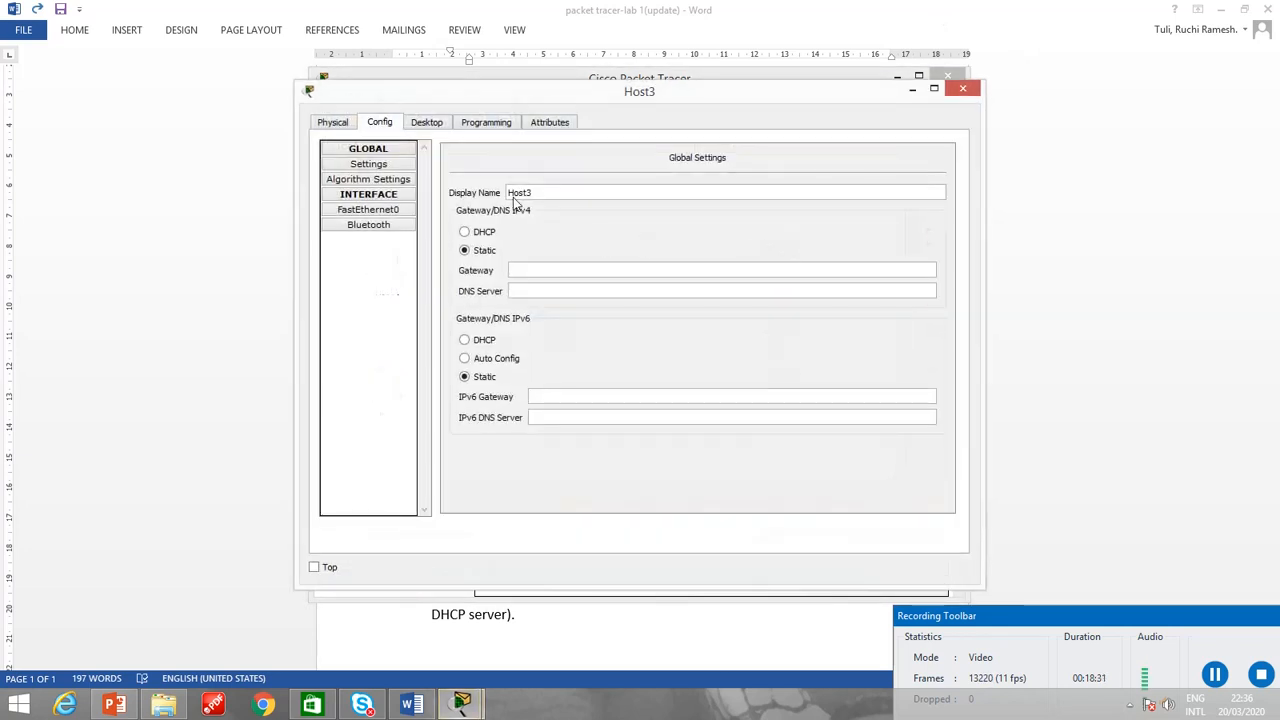
left_click(430, 122)
left_click(394, 186)
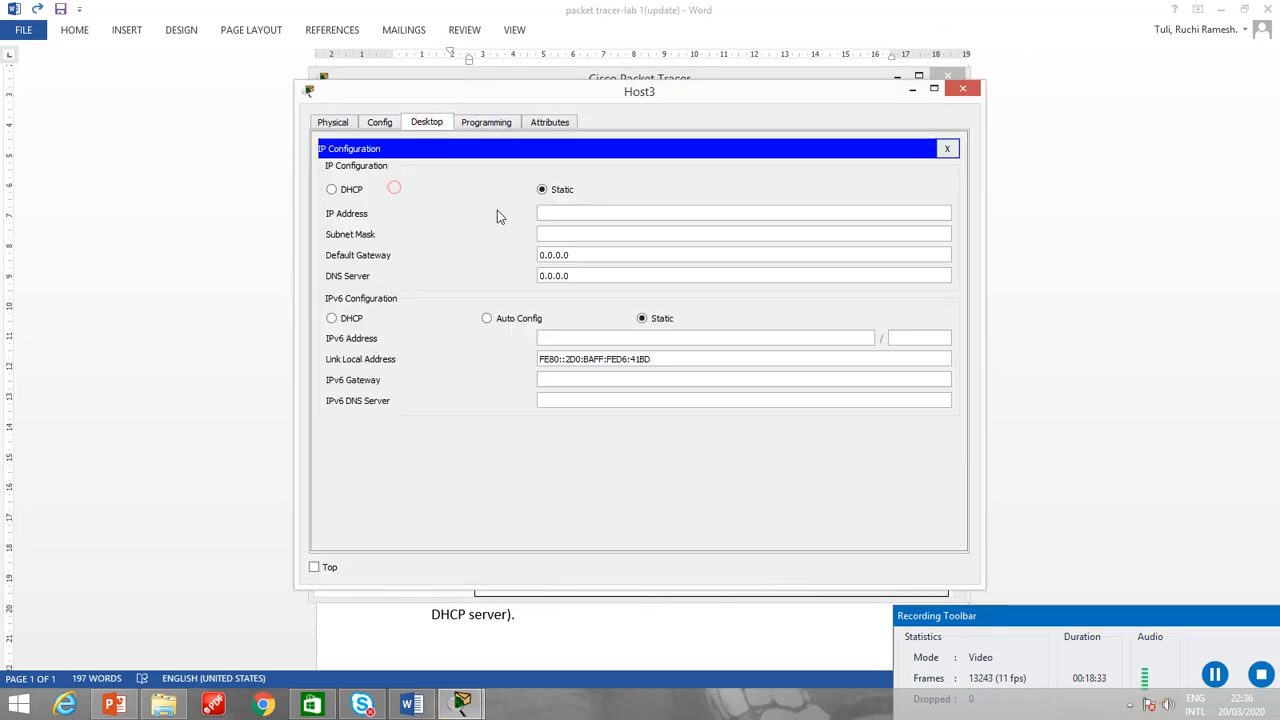
left_click(592, 212)
type("19")
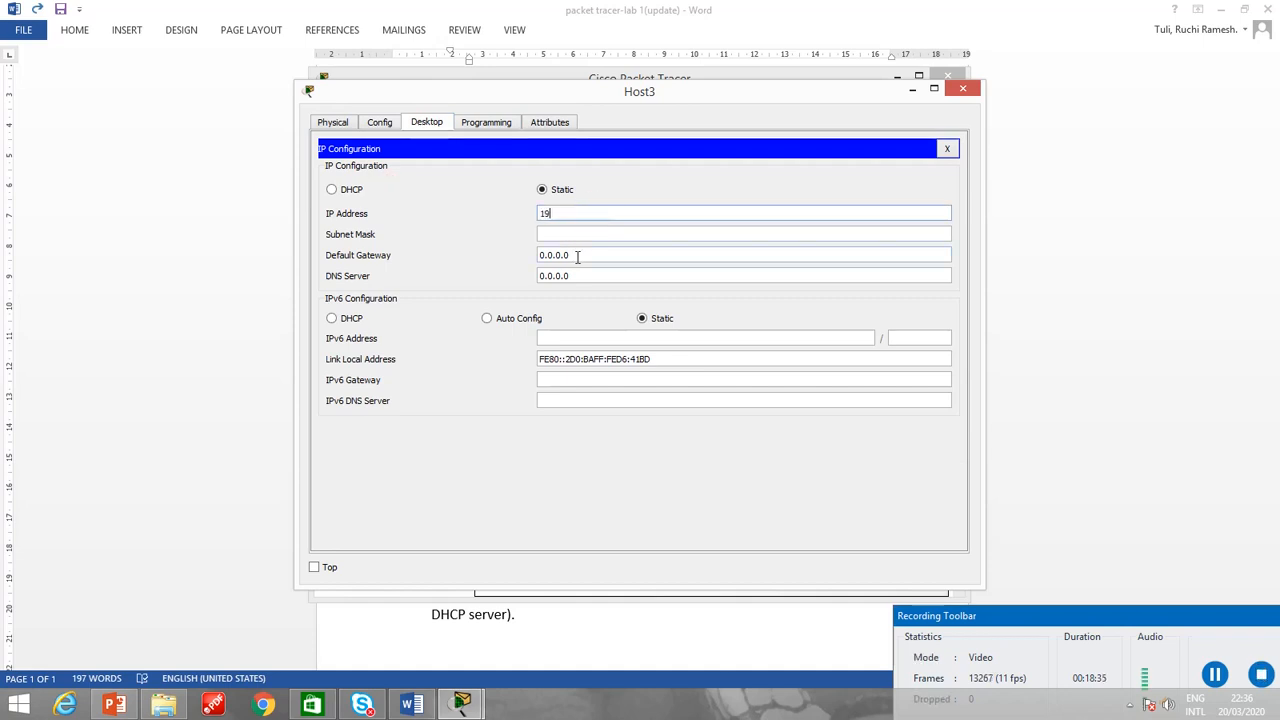
type("2.168.1.3")
left_click(591, 235)
left_click(963, 90)
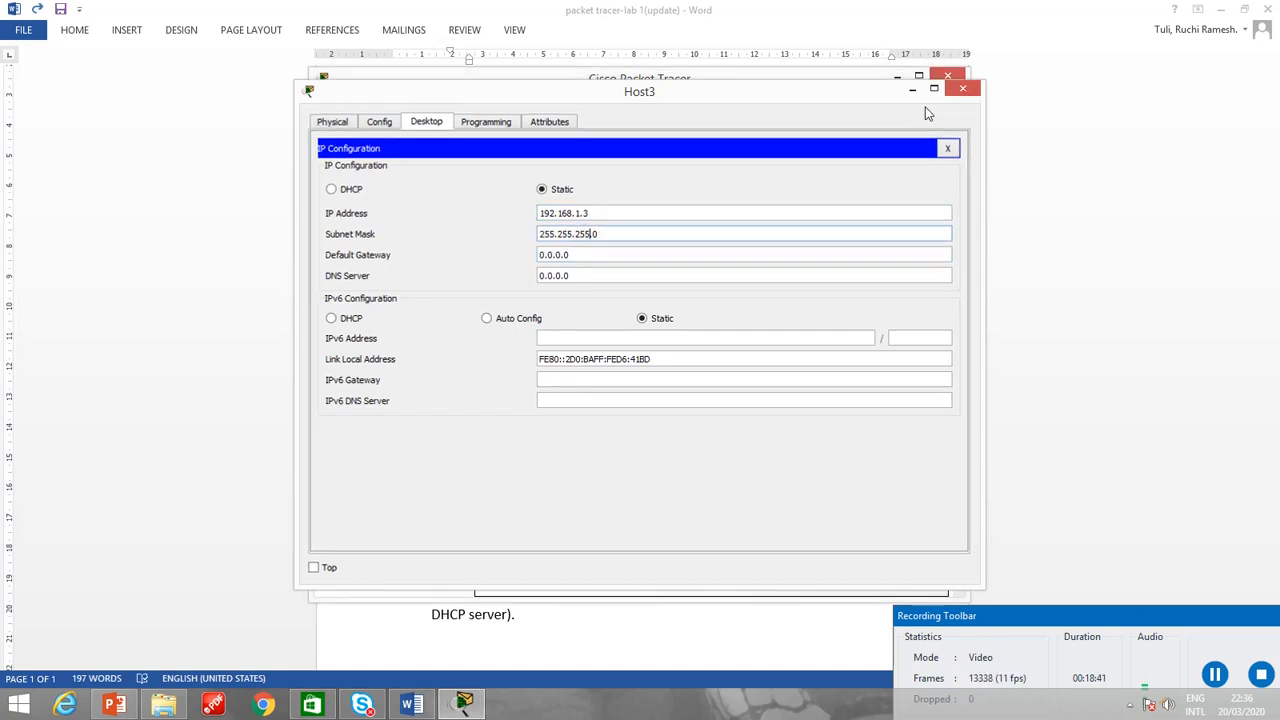
Assign Host5 the static IP address 192.168.1.4 with subnet mask 255.255.255.0 and close its window.
left_click(785, 328)
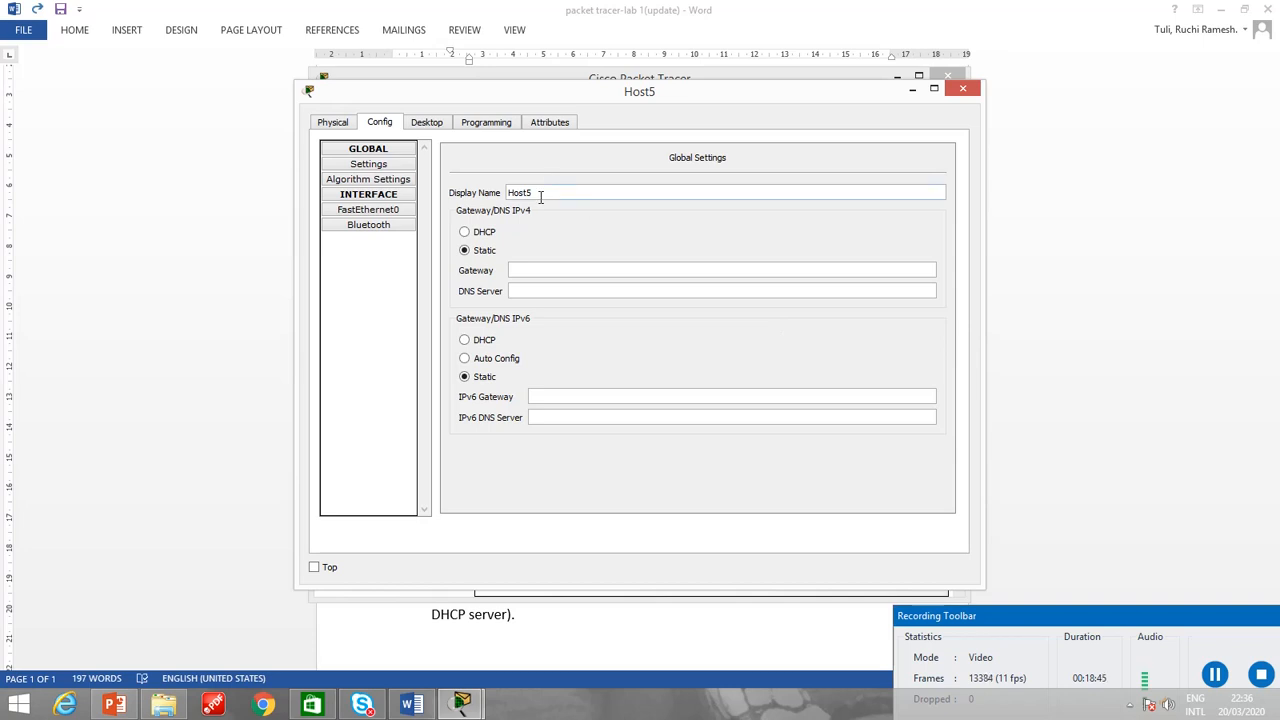
double_click(540, 197)
left_click(426, 122)
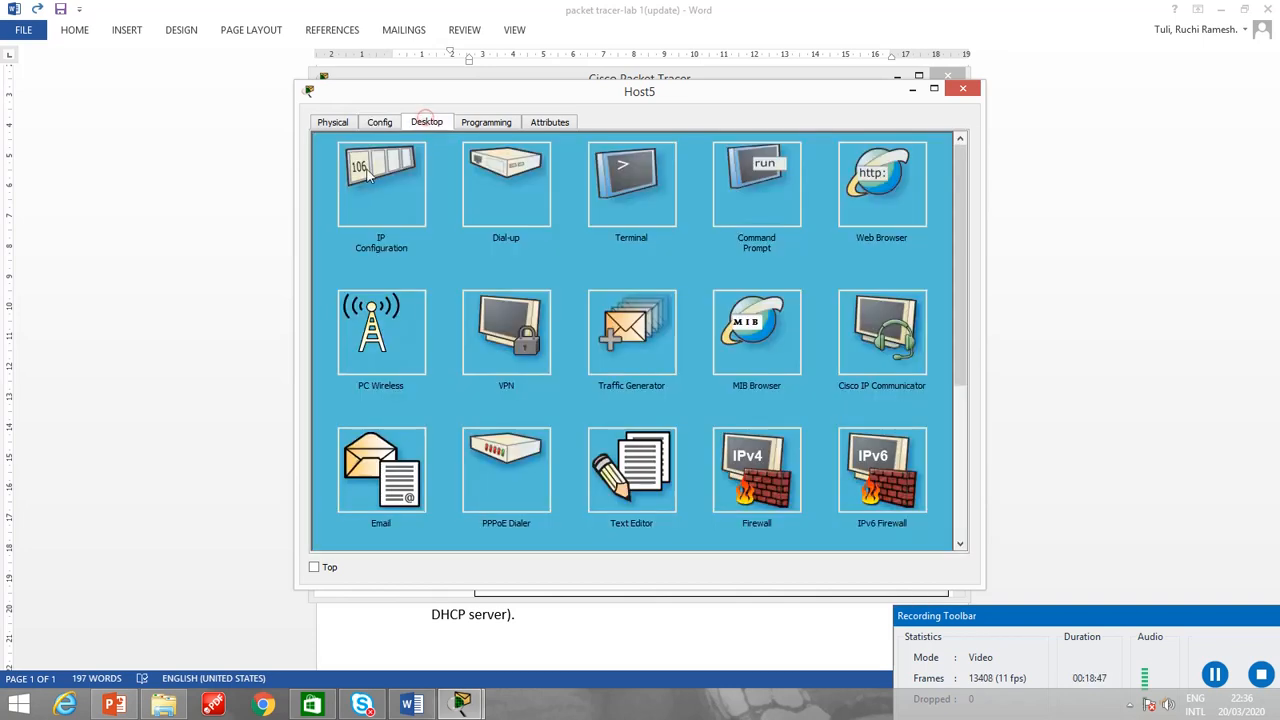
left_click(370, 175)
left_click(550, 213)
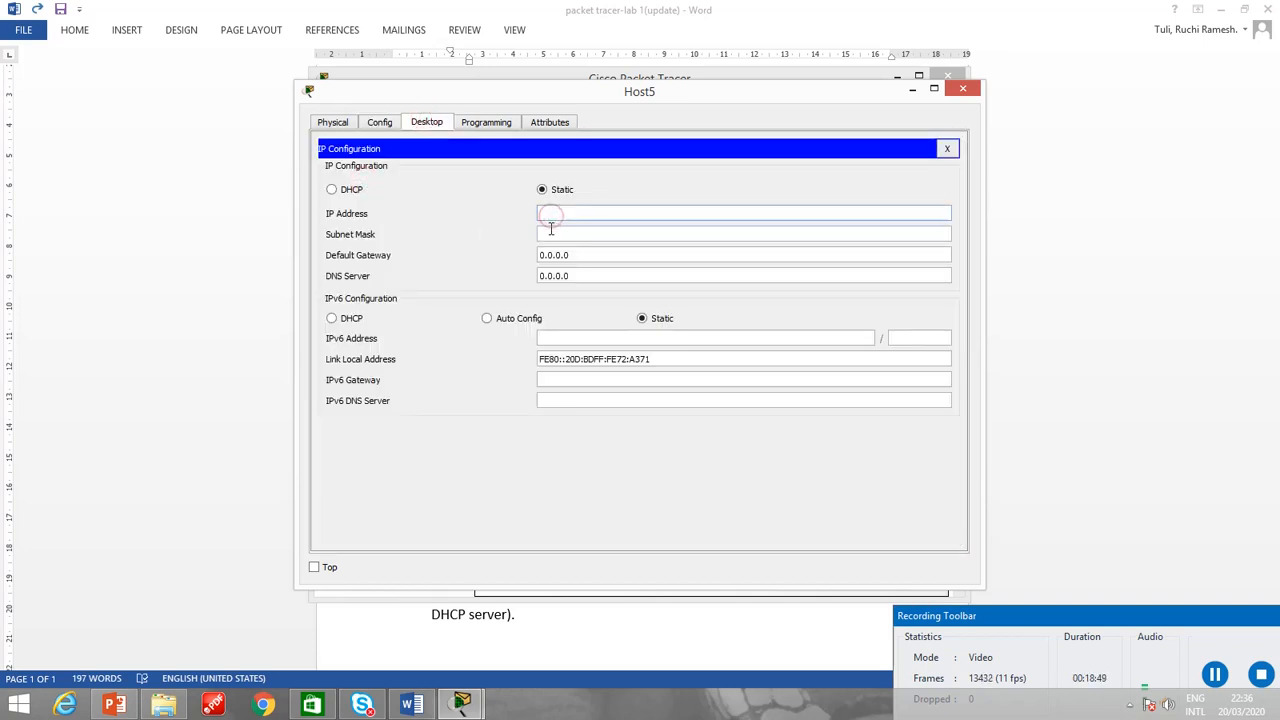
type("192.168")
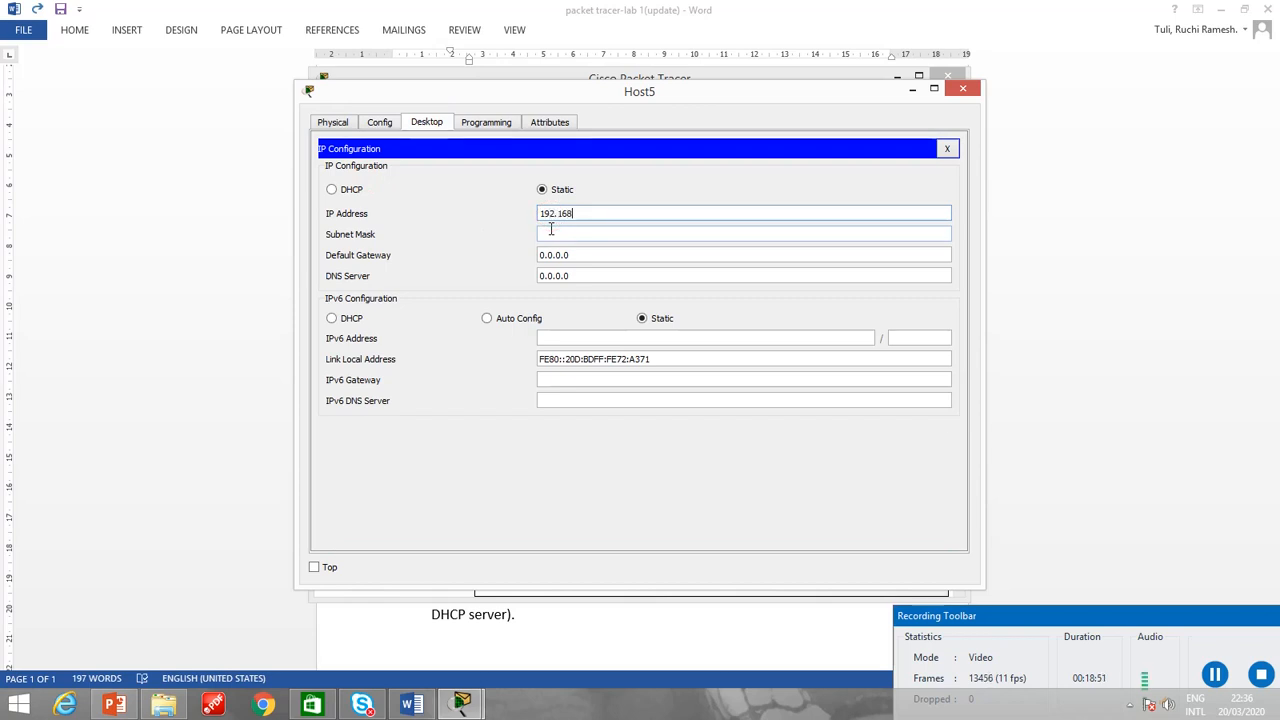
type(".1.4")
left_click(962, 89)
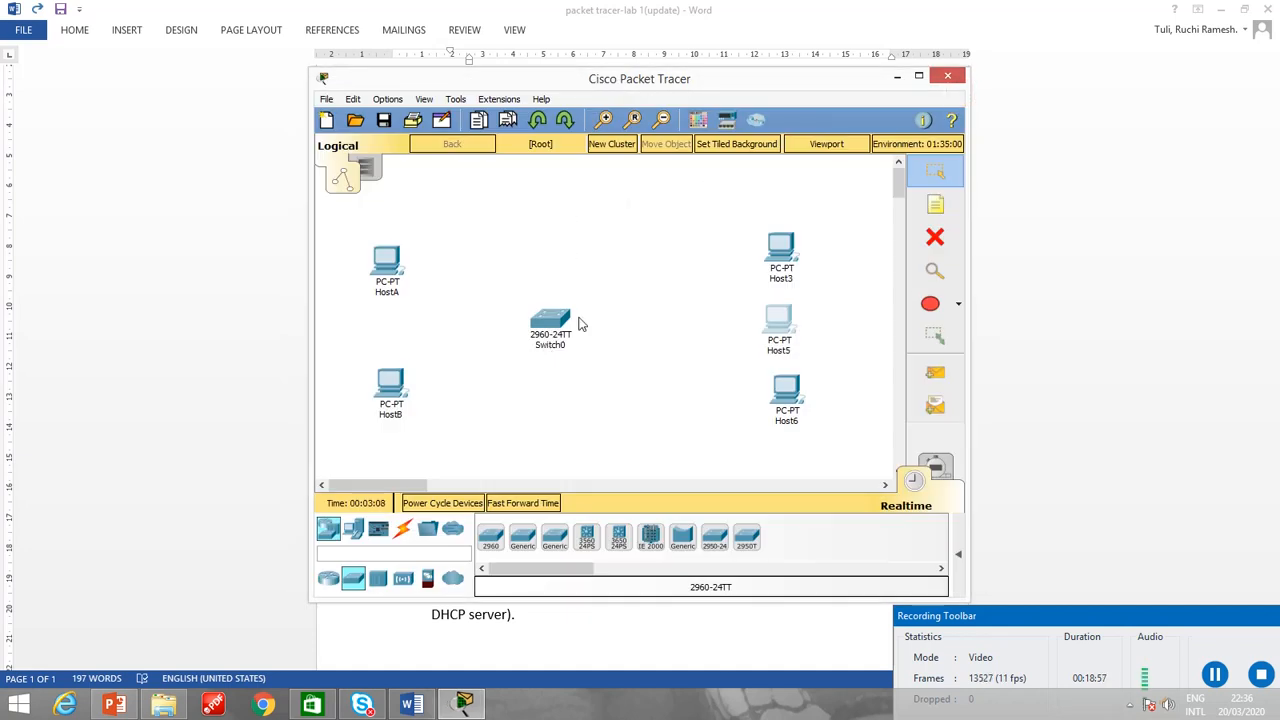
Open the IP configuration of Host6 for entering a static IP address.
left_click(787, 395)
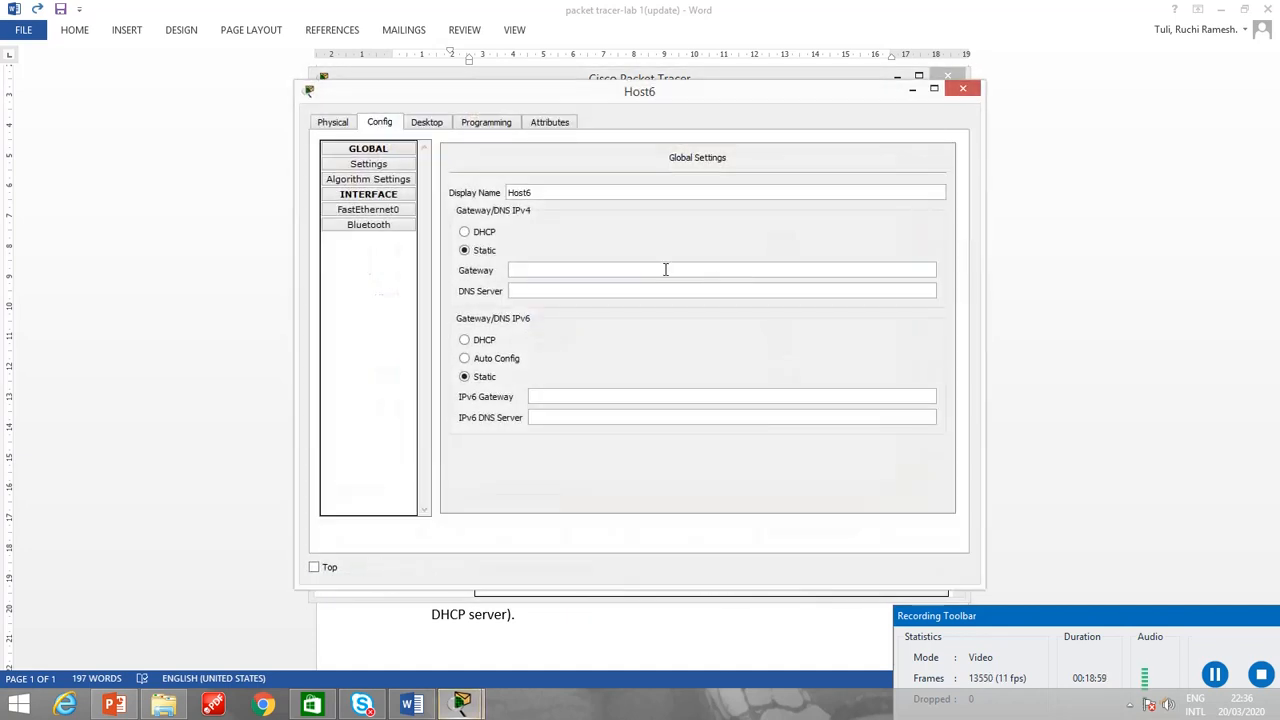
left_click(428, 122)
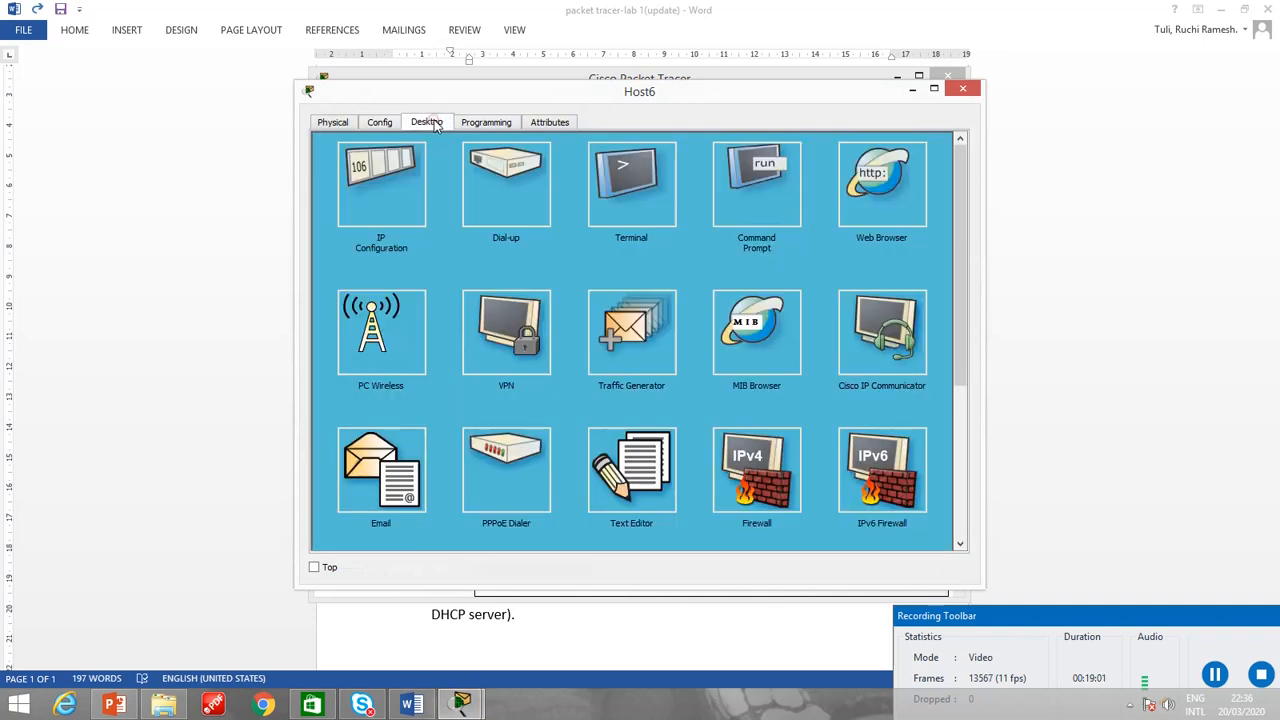
left_click(396, 200)
left_click(572, 211)
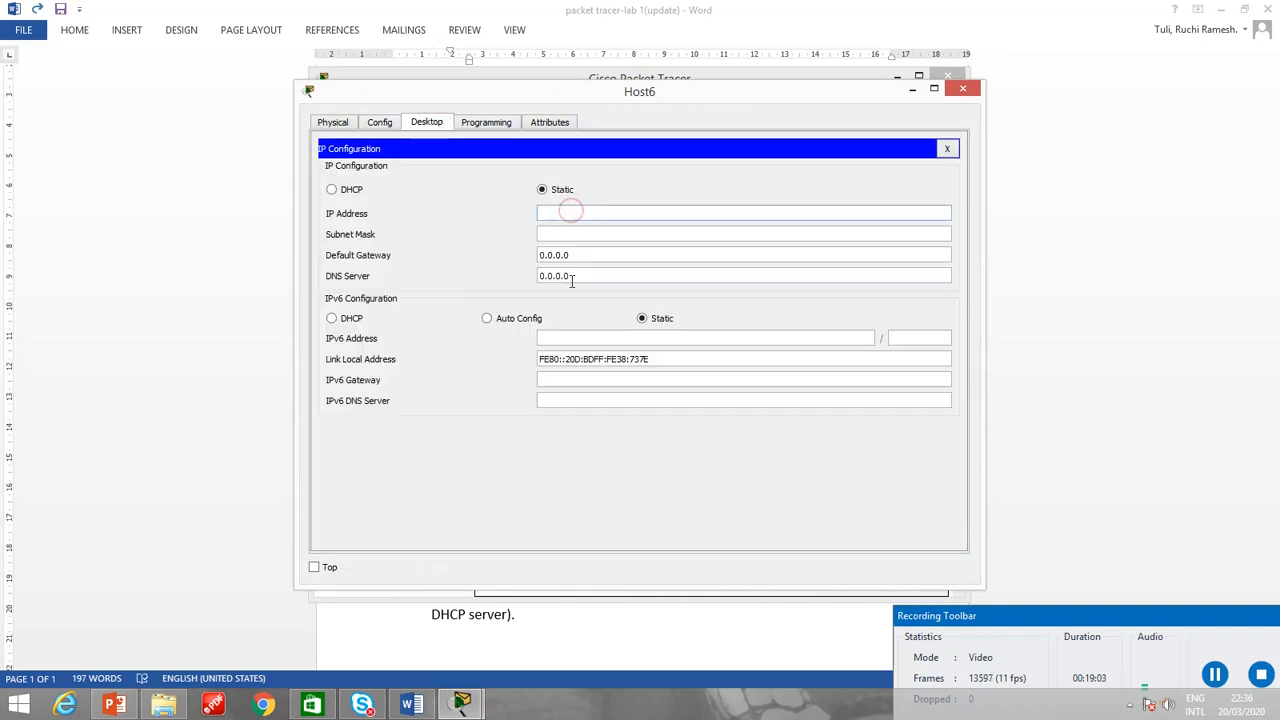
type("192.168.15")
left_click(867, 236)
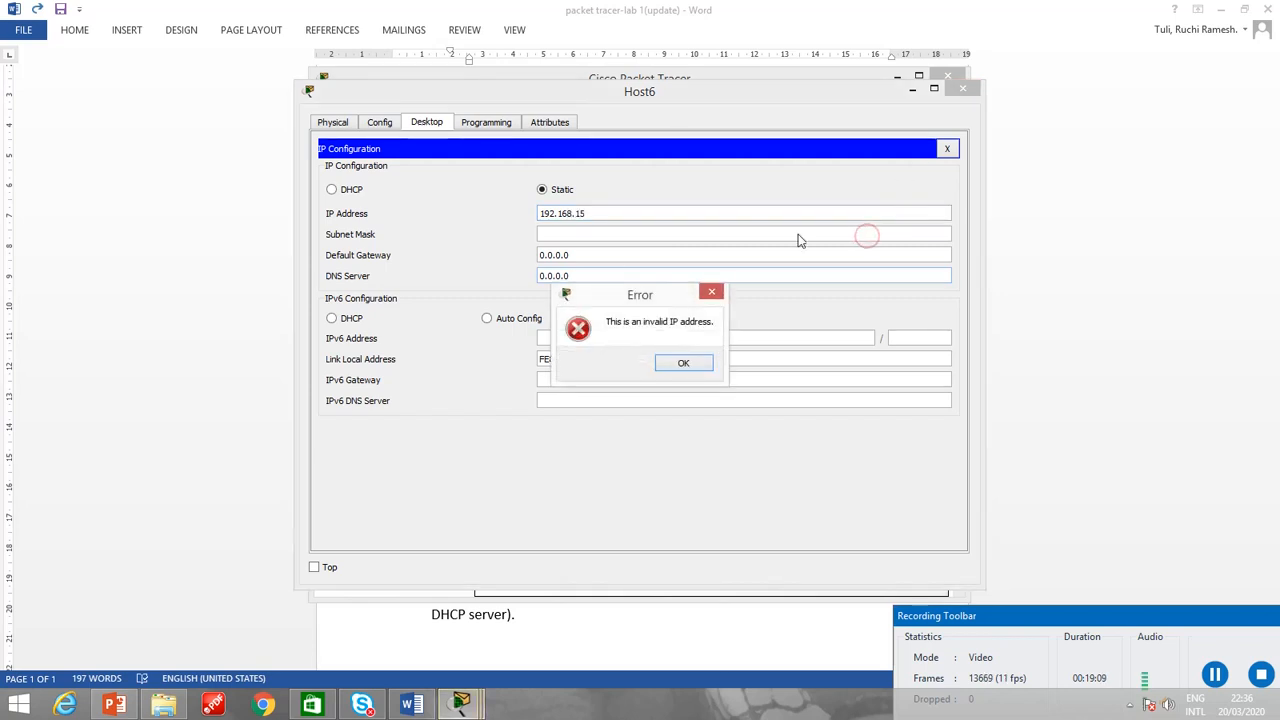
left_click(684, 365)
Set Host6's static IP address to 192.168.1.5 with subnet mask 255.255.255.0 and close its window.
left_click(610, 211)
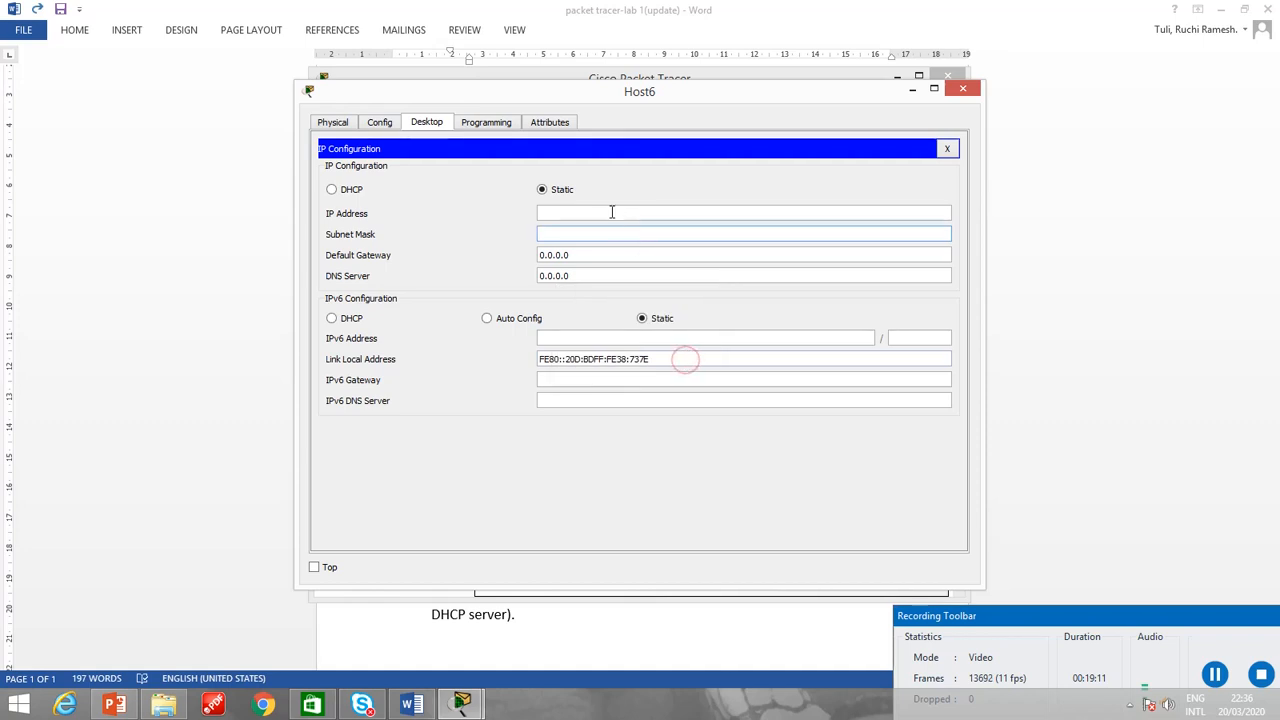
type("192.")
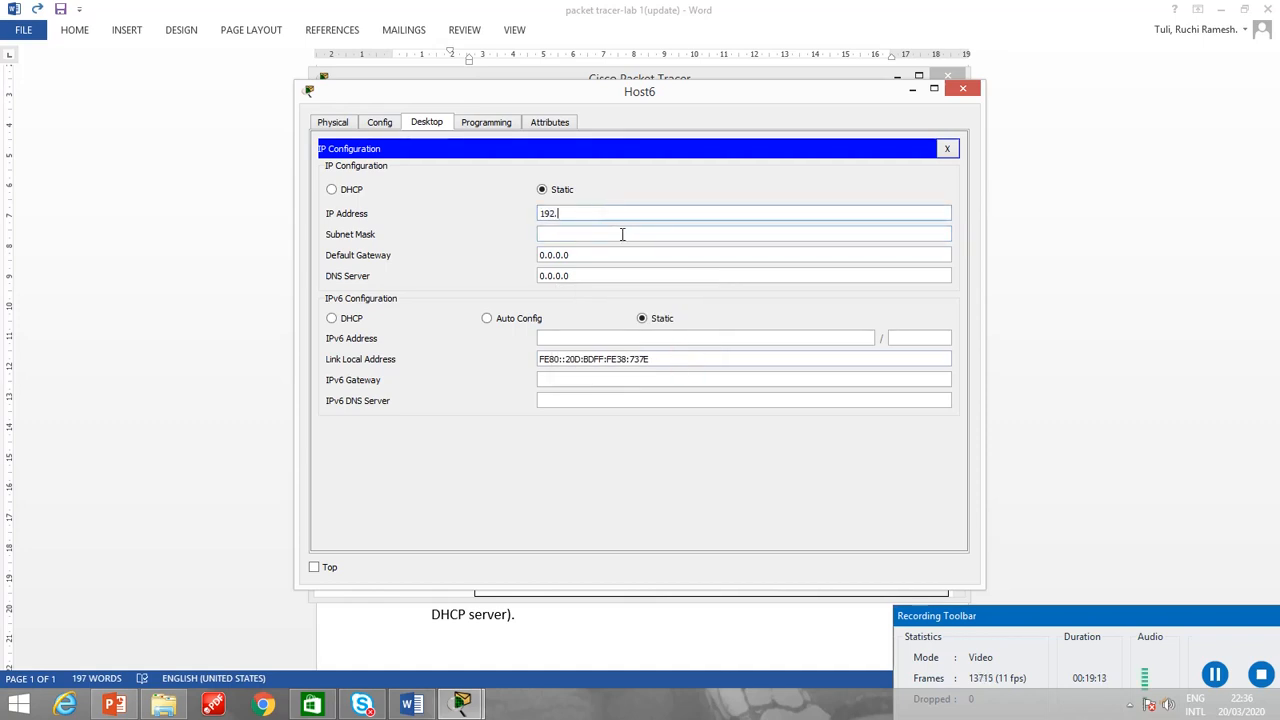
type("168.1.5")
left_click(622, 234)
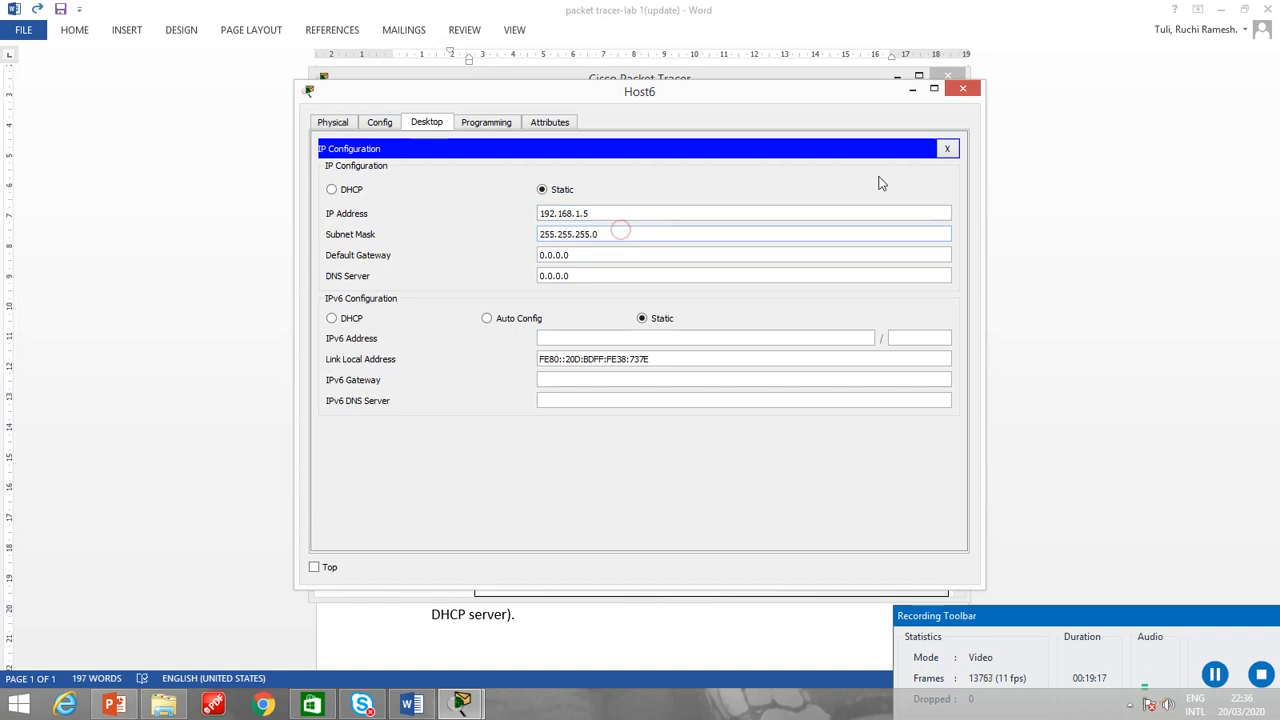
left_click(948, 150)
left_click(962, 88)
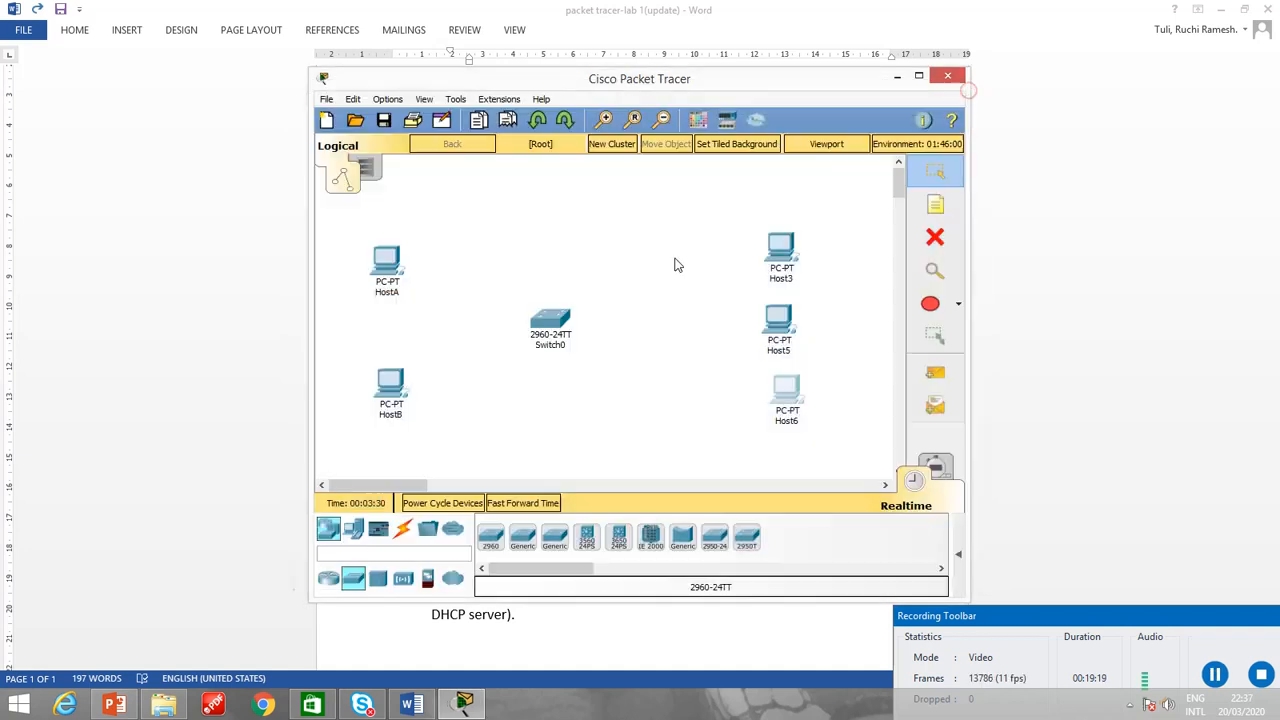
Check the IP address and subnet mask in Host5's IP configuration, and close its window.
left_click(771, 323)
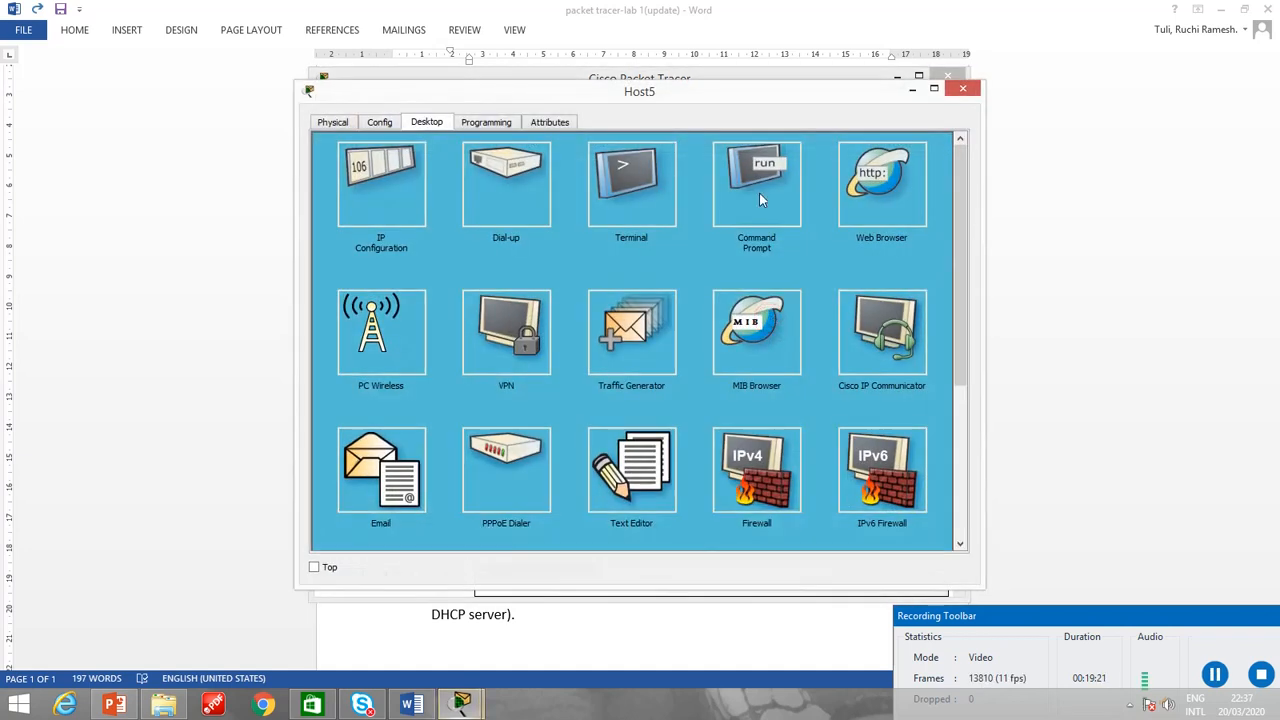
left_click(352, 185)
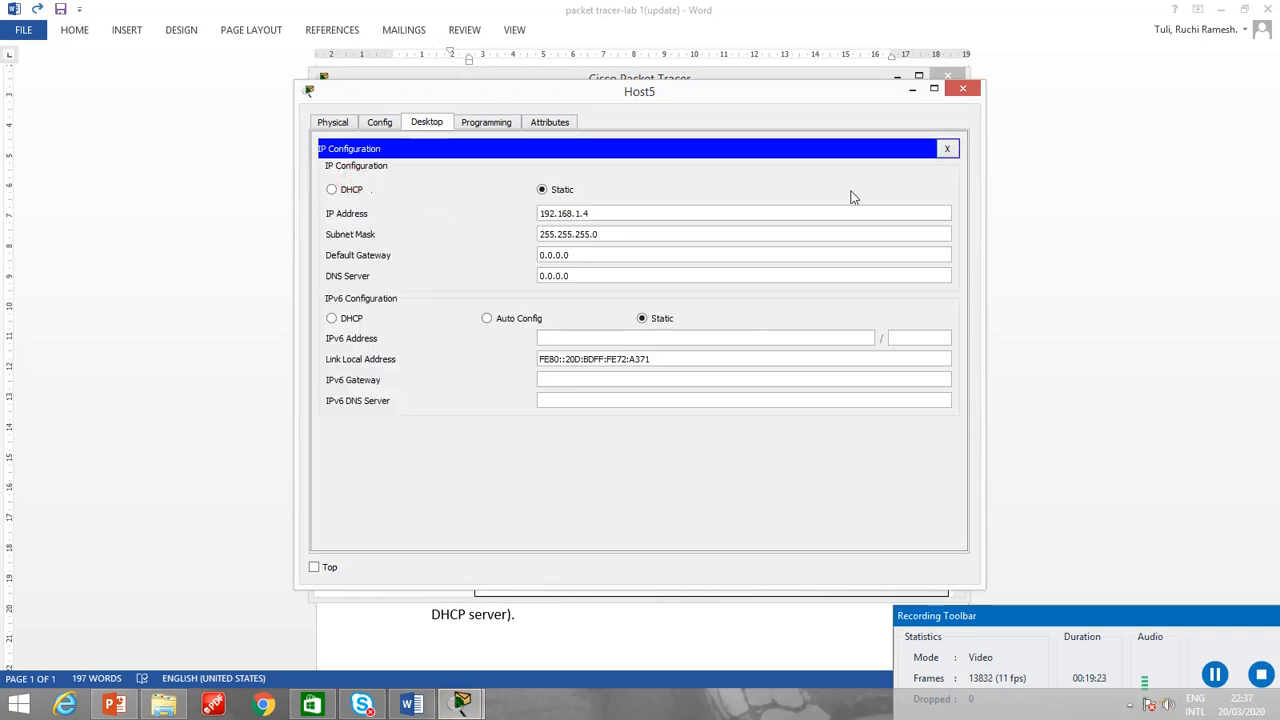
left_click(948, 150)
left_click(964, 89)
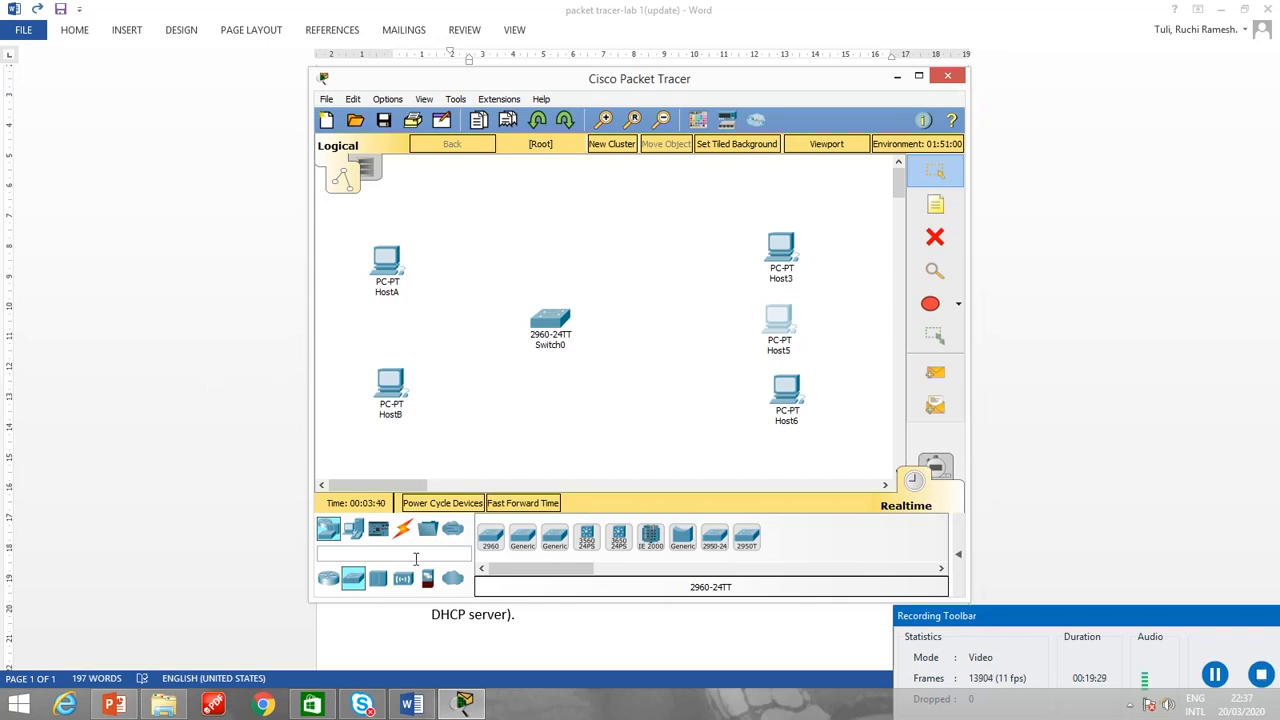
Connect HostA's FastEthernet0 port to FastEthernet0/1 on Switch0 with a copper straight-through cable.
left_click(403, 530)
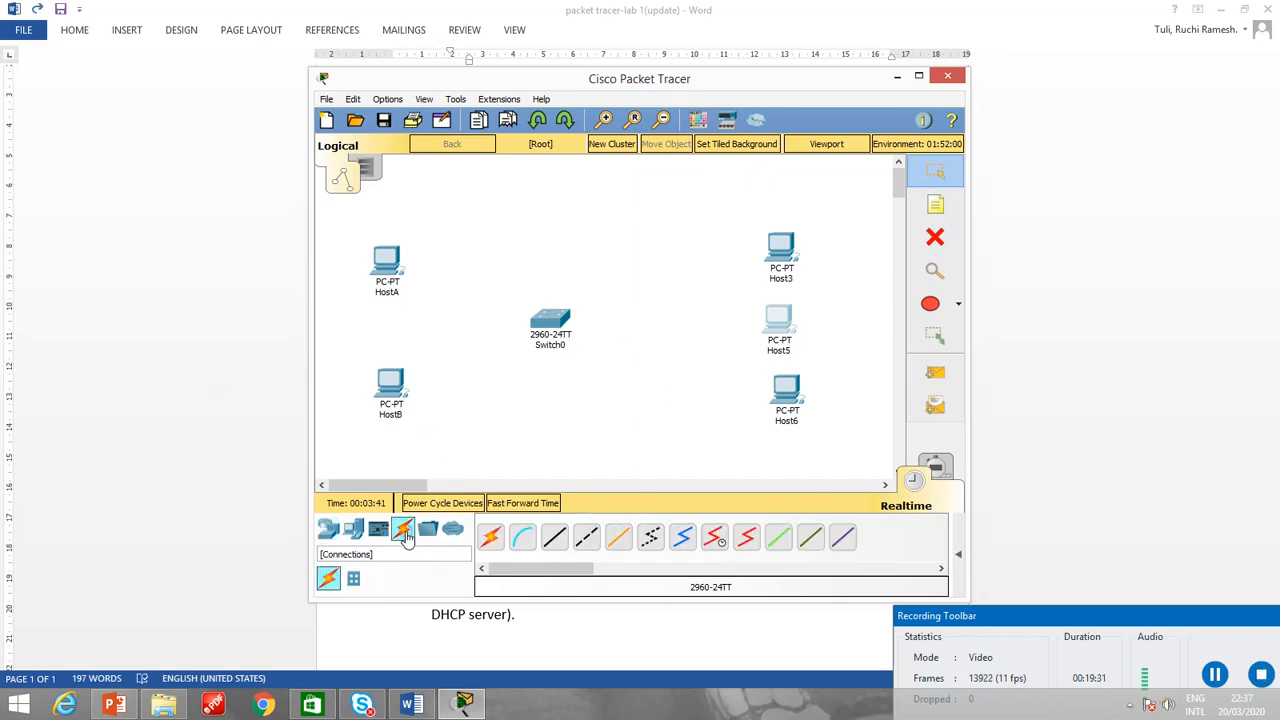
left_click(552, 540)
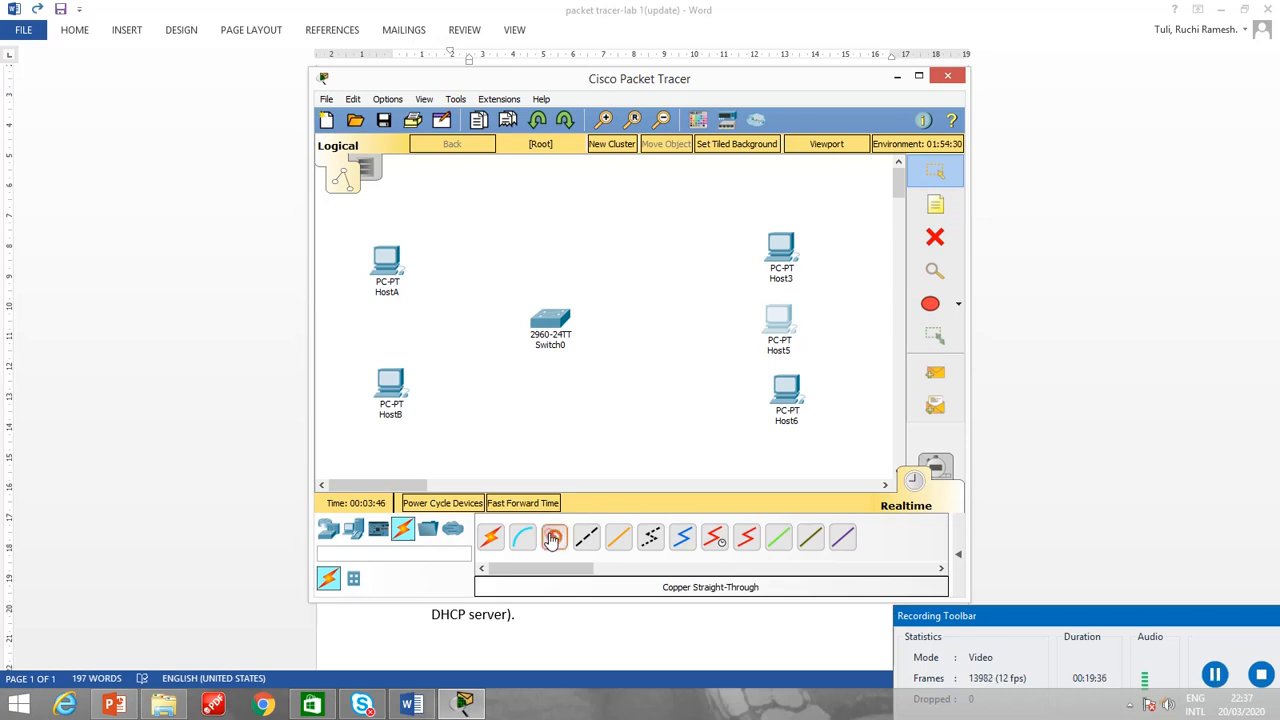
left_click(397, 268)
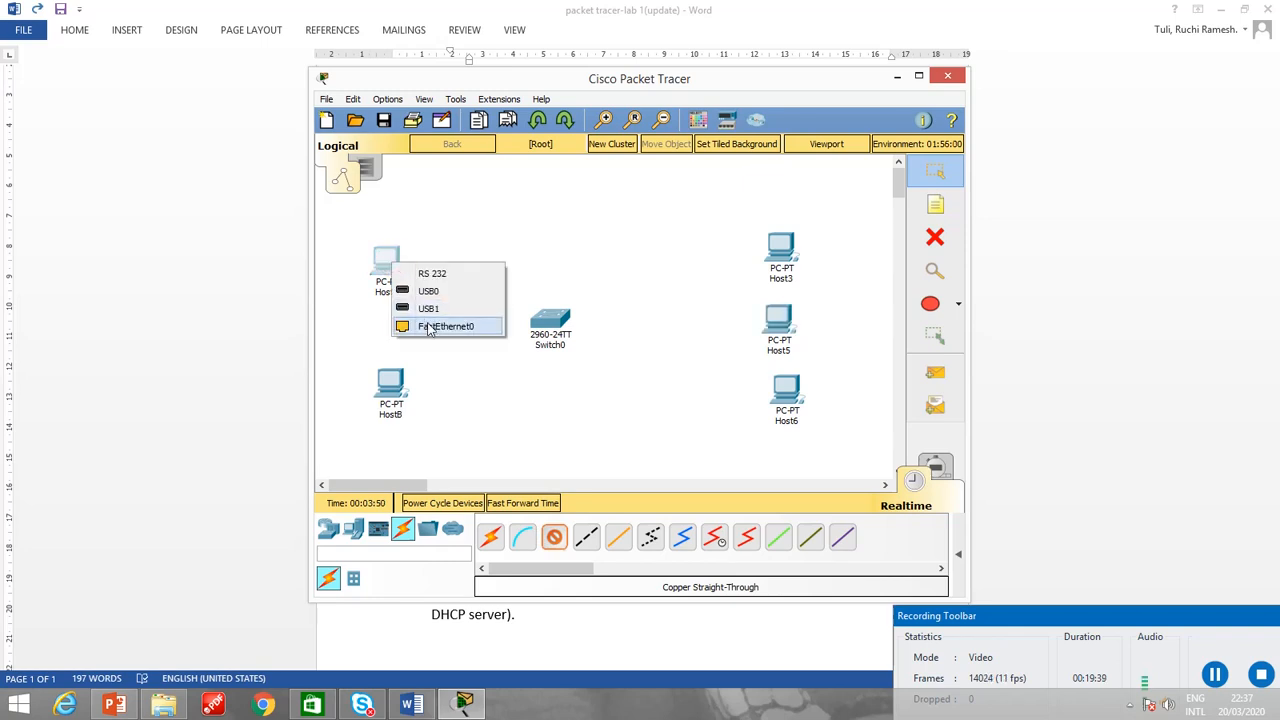
left_click(428, 326)
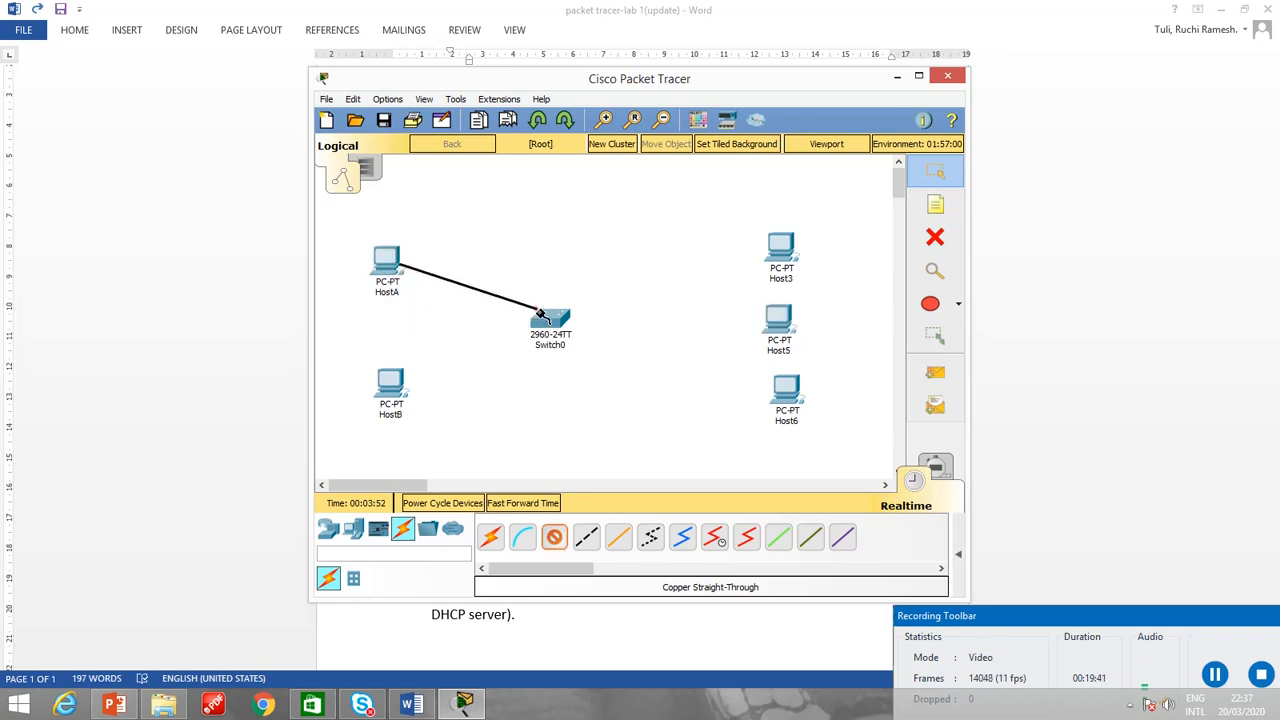
left_click(538, 313)
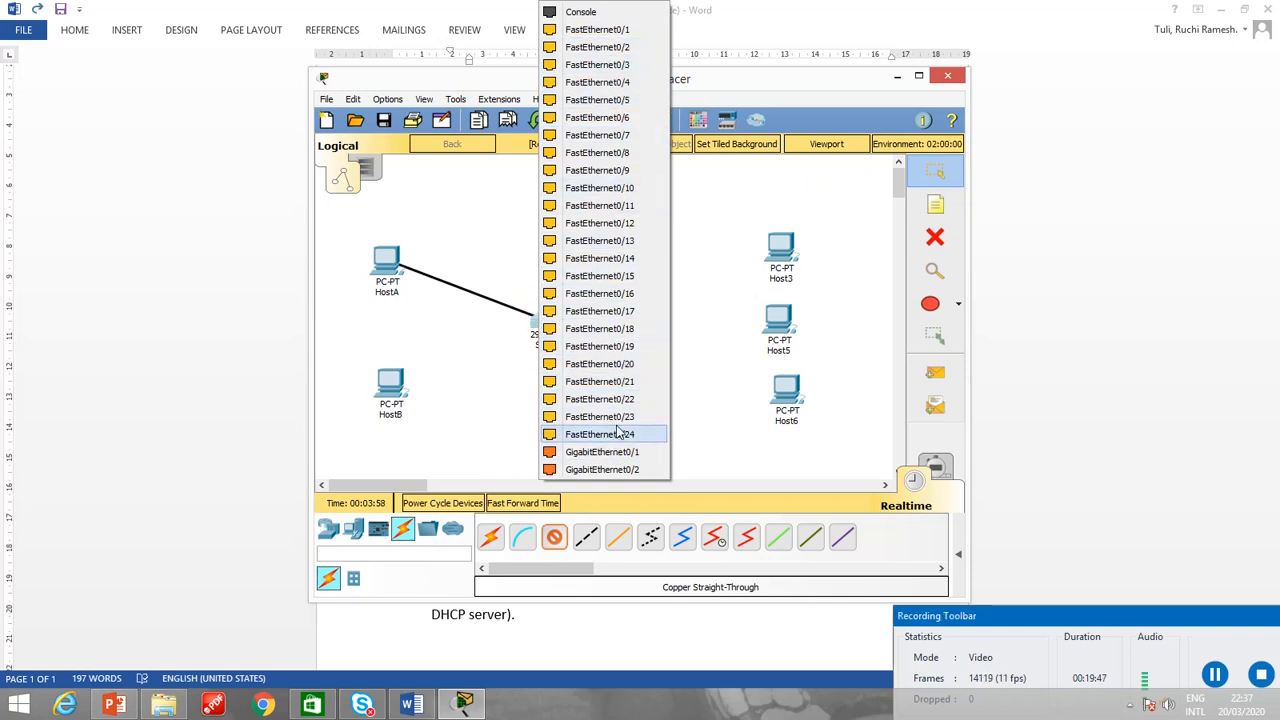
left_click(622, 32)
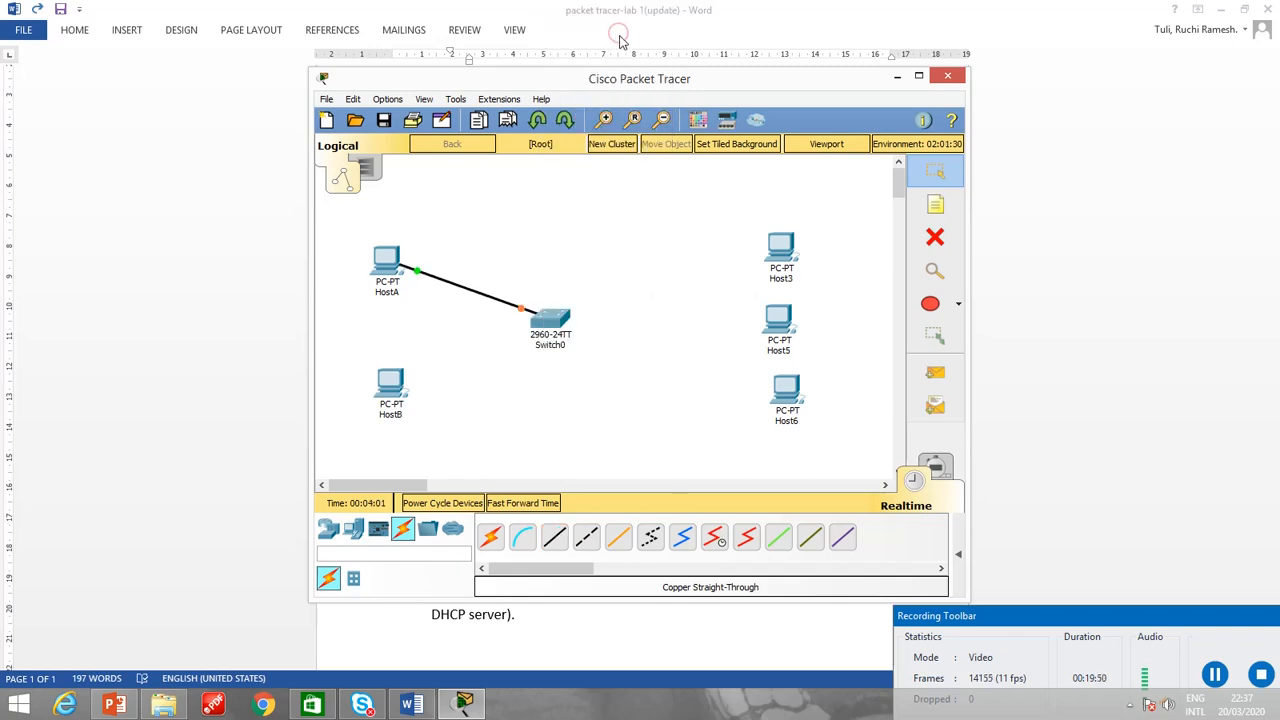
Connect HostB's FastEthernet0 port to FastEthernet0/2 on Switch0 with a copper straight-through cable.
left_click(392, 390)
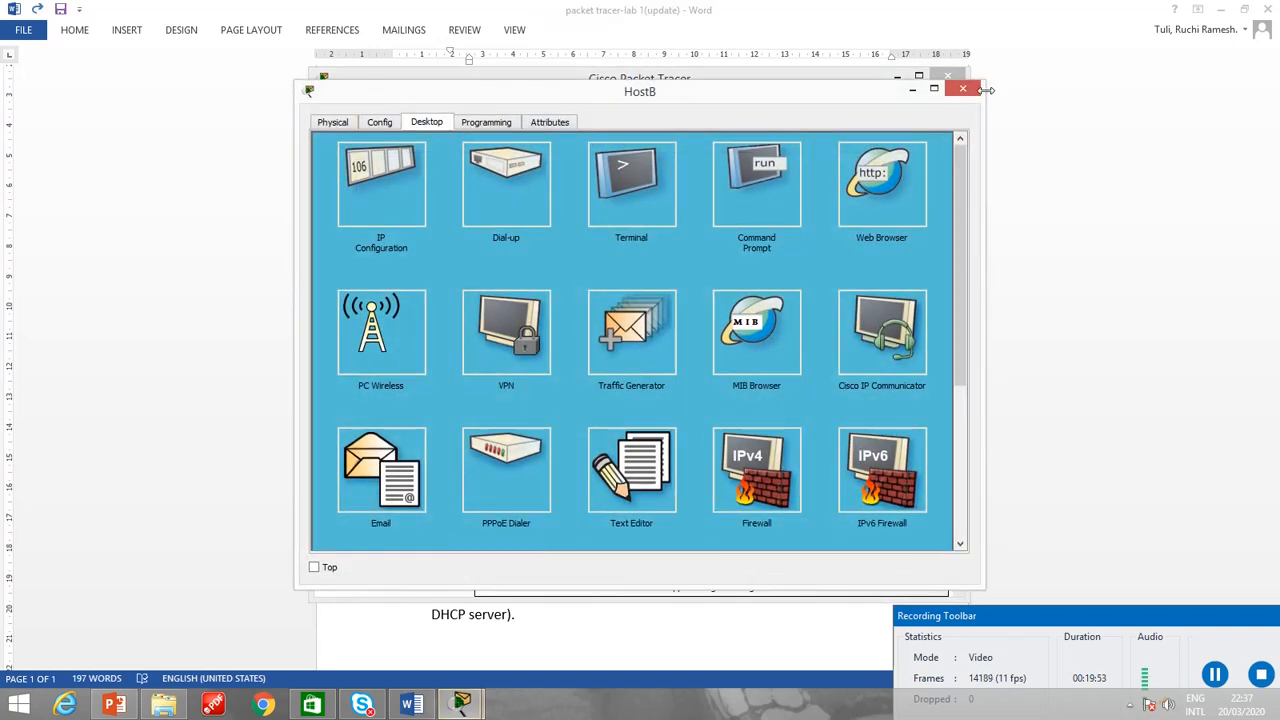
left_click(963, 89)
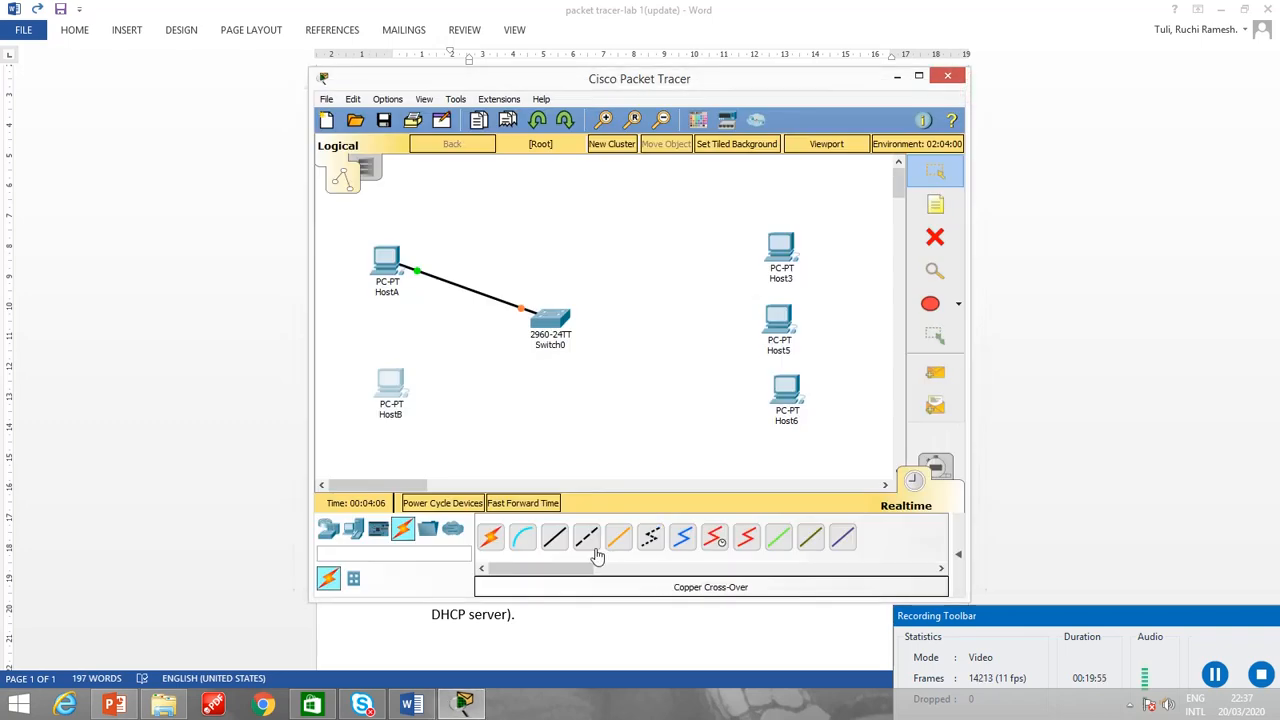
left_click(554, 538)
left_click(400, 385)
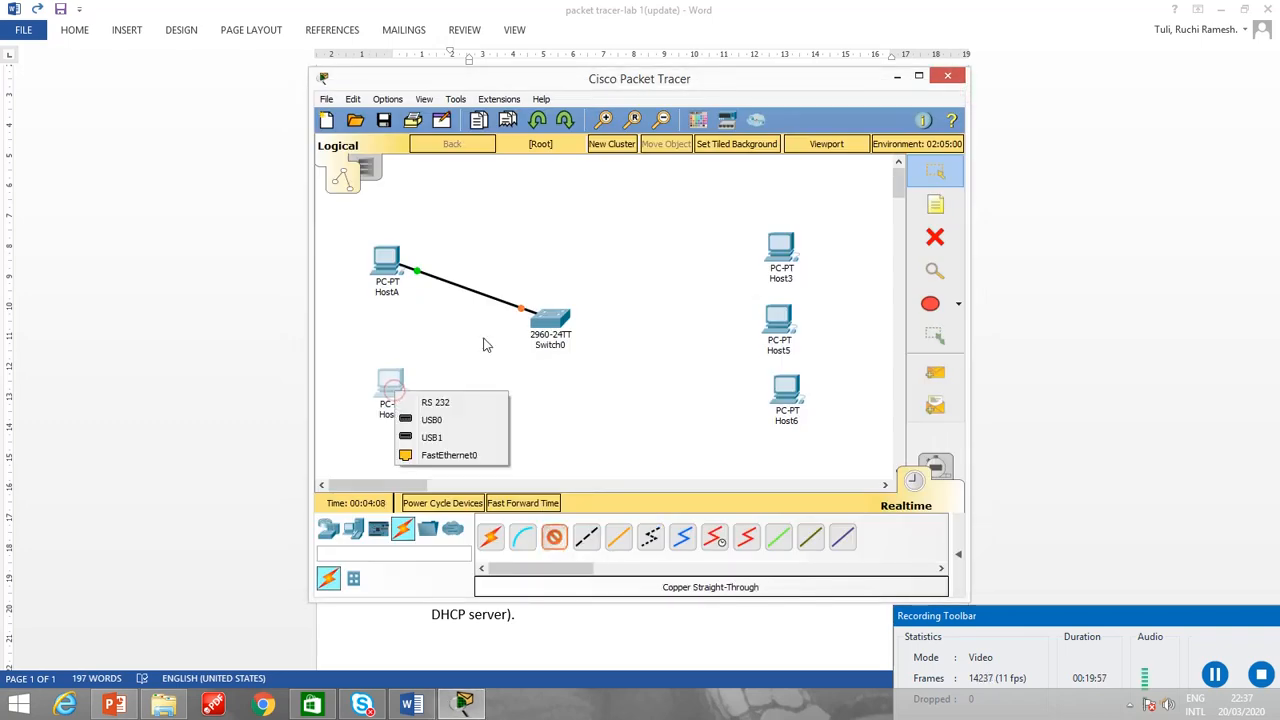
left_click(463, 456)
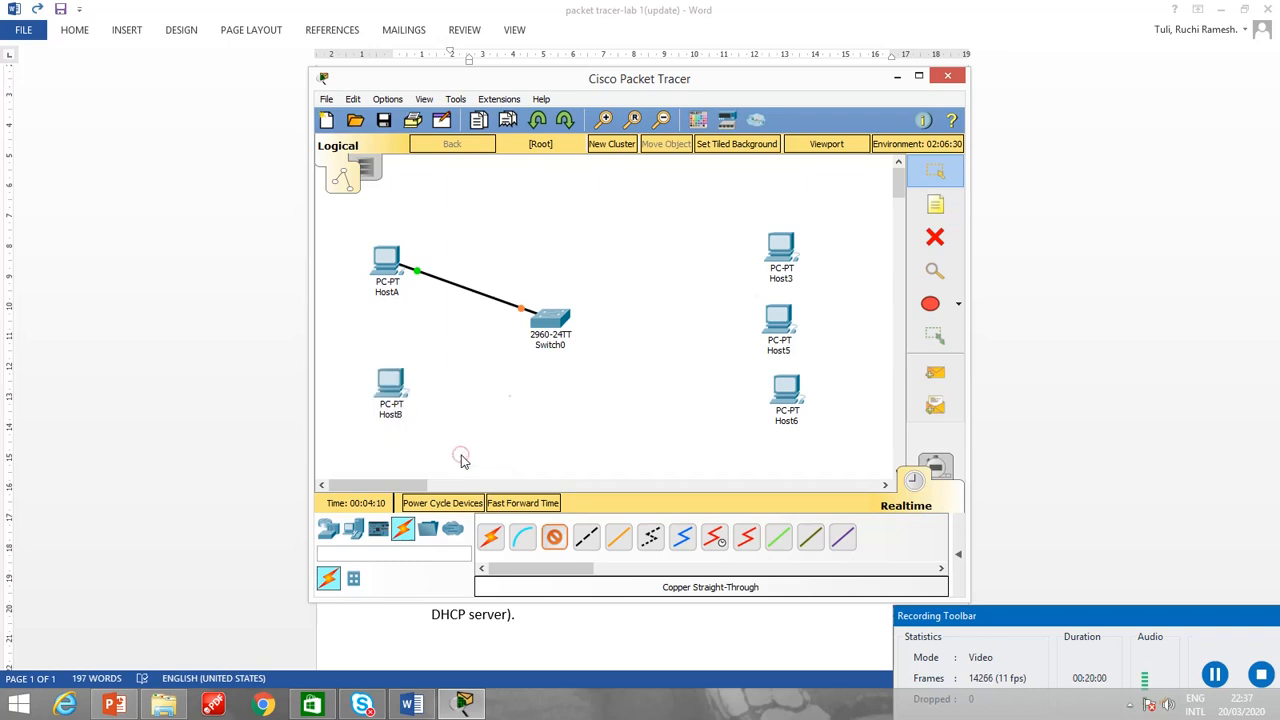
left_click(546, 322)
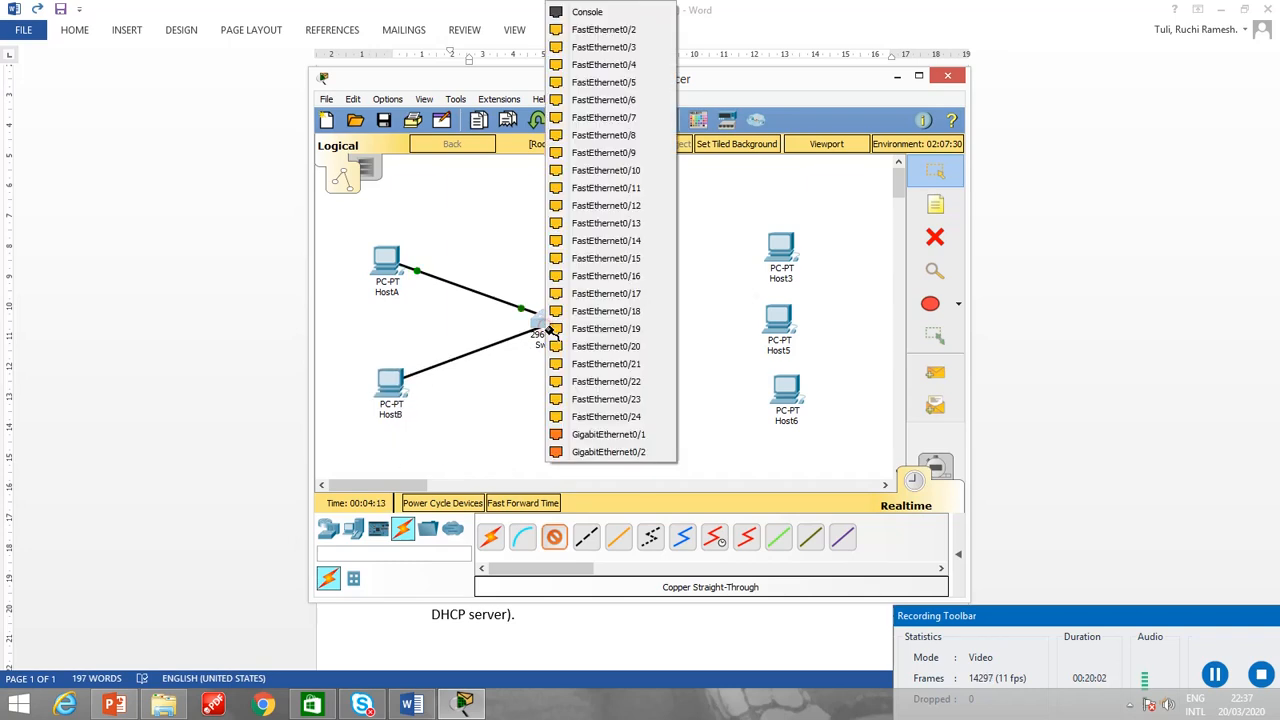
left_click(624, 30)
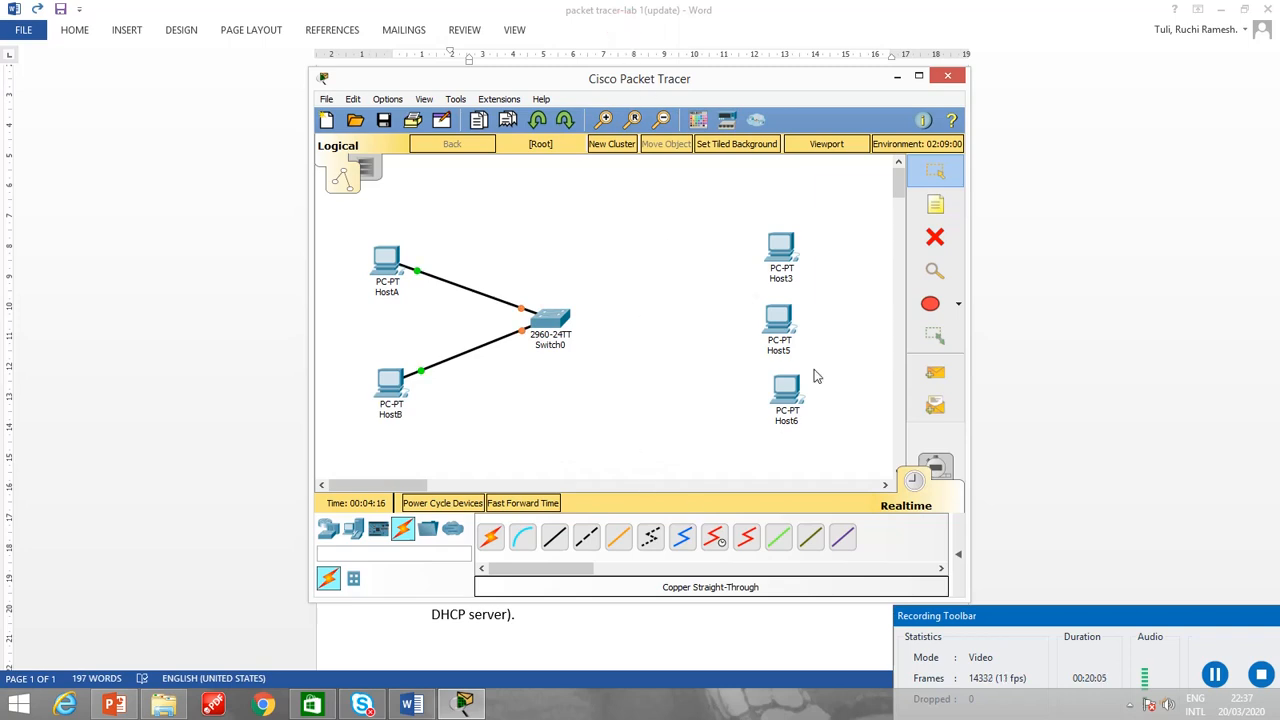
Connect Host3's FastEthernet0 port to FastEthernet0/3 on Switch0 with a copper straight-through cable.
left_click(554, 538)
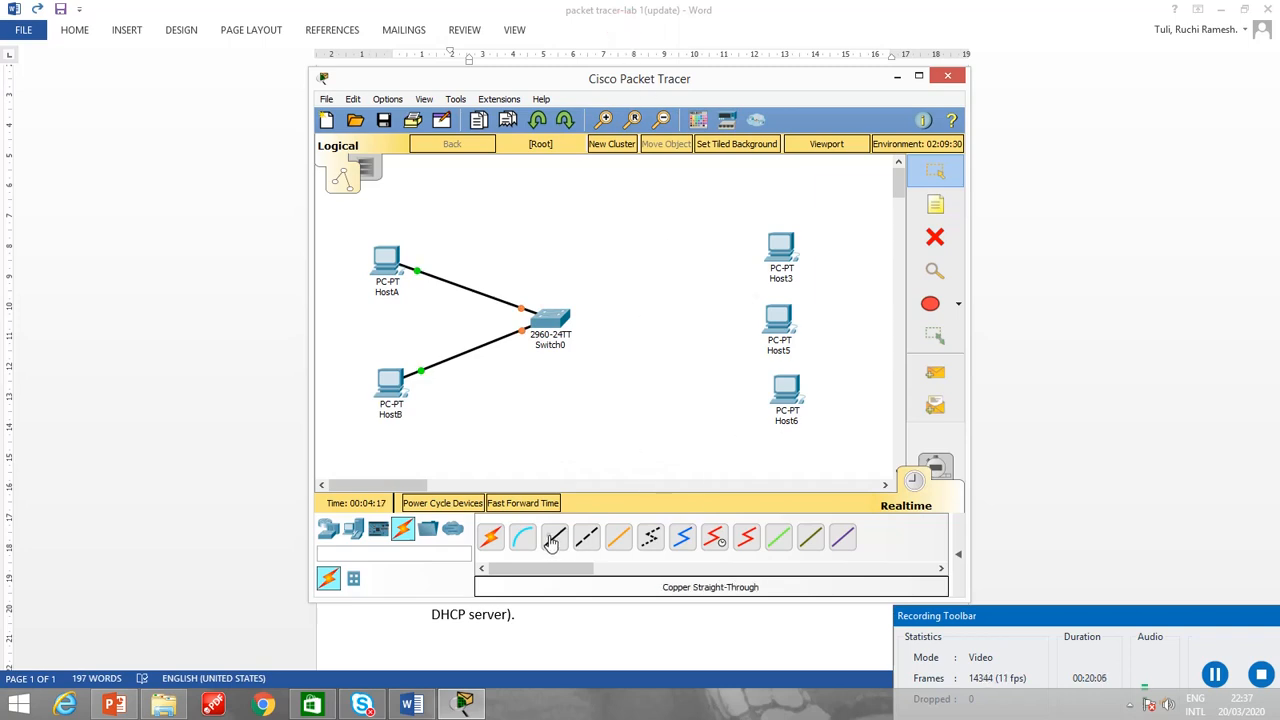
left_click(780, 252)
left_click(835, 315)
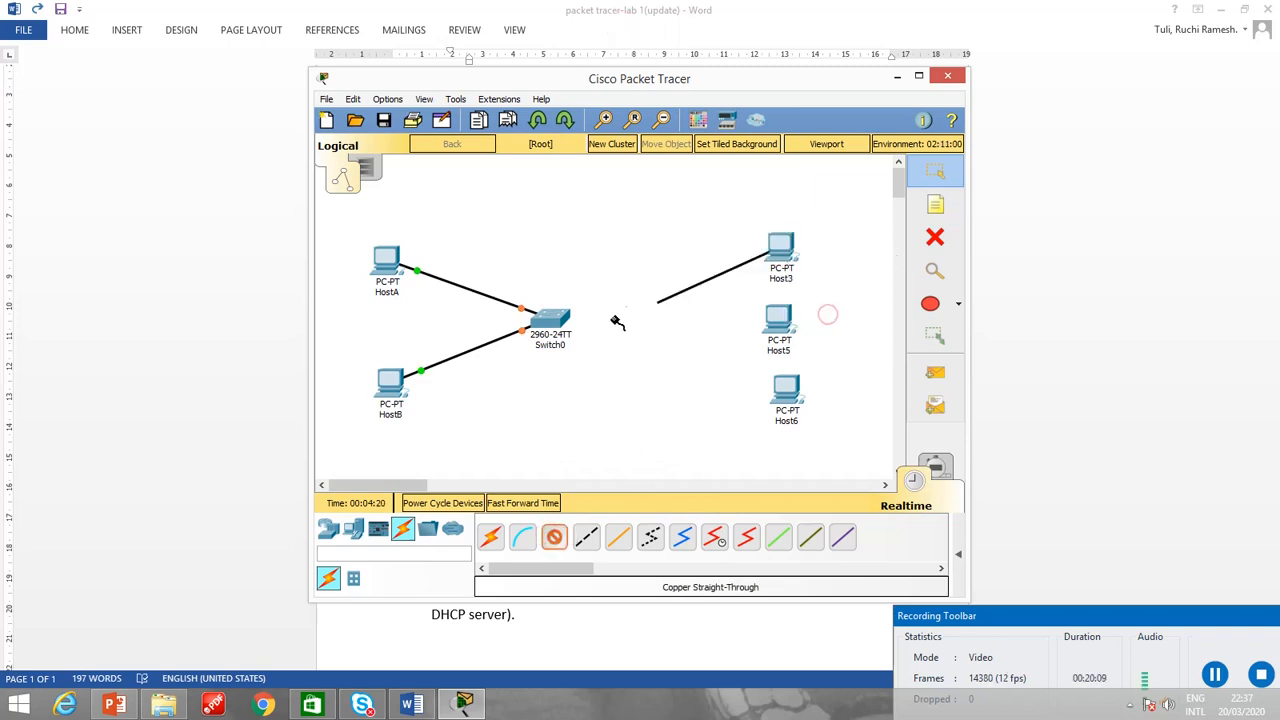
left_click(556, 324)
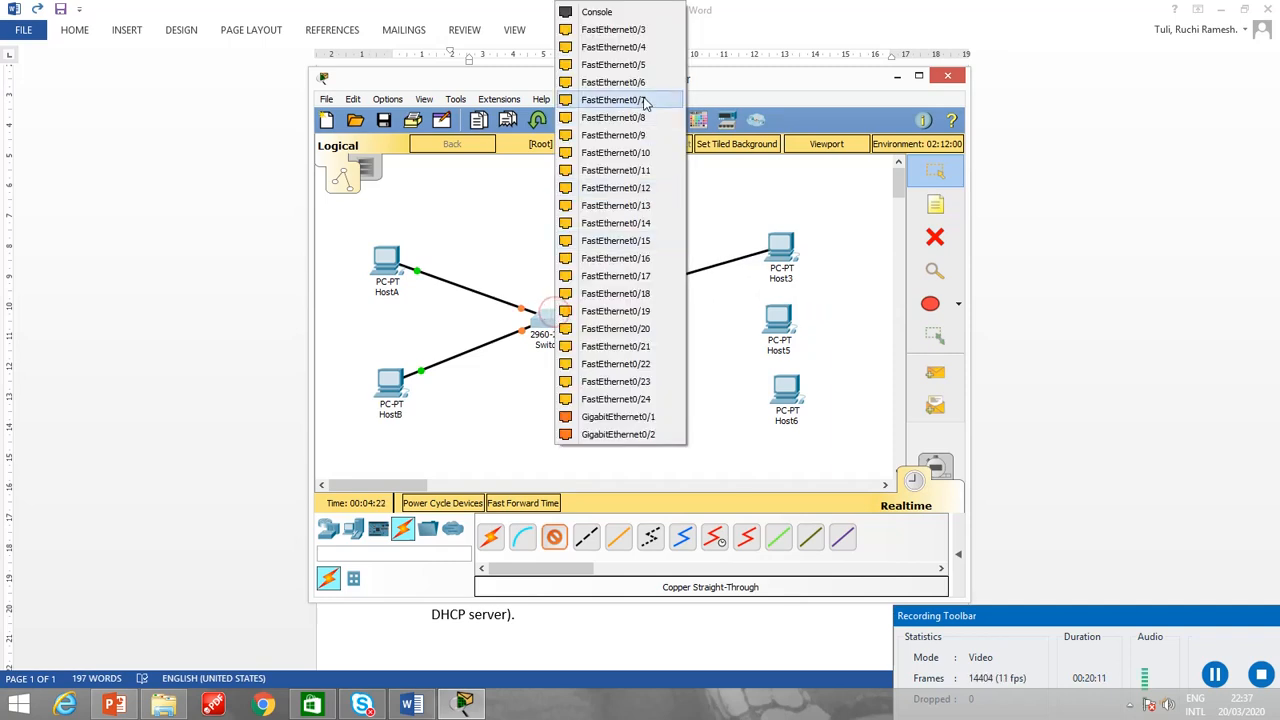
left_click(632, 32)
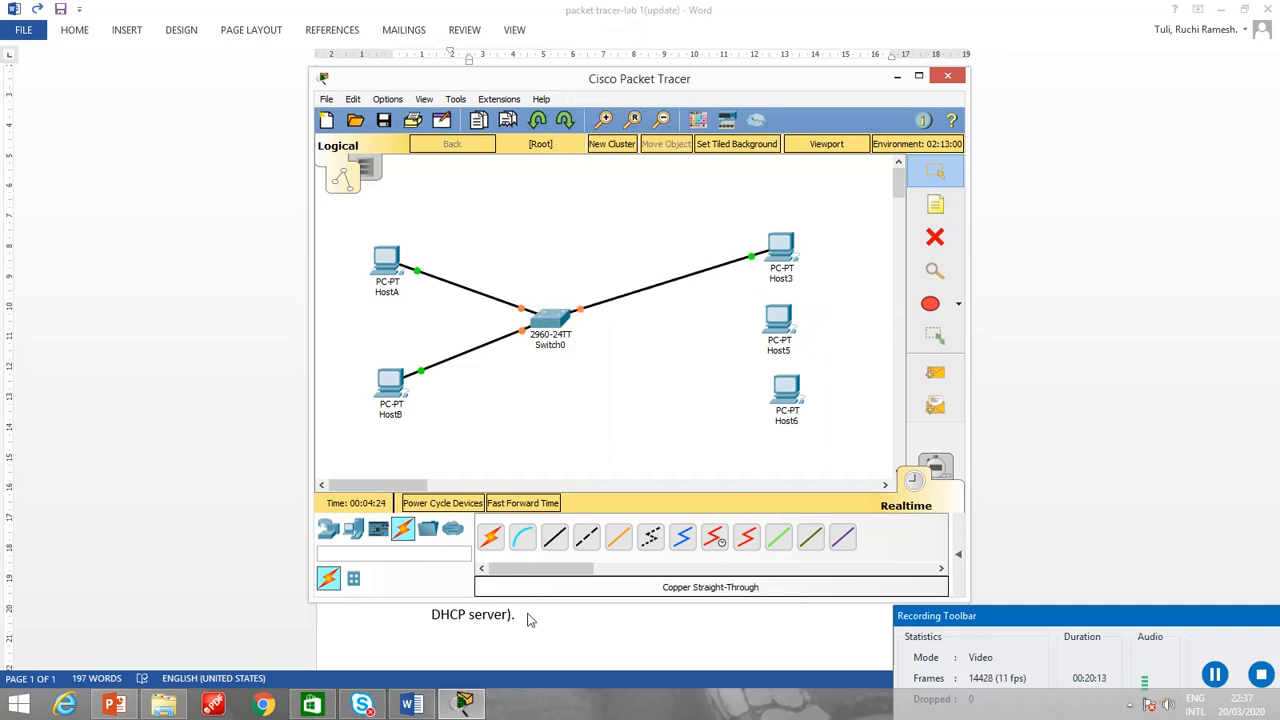
Connect Host5's FastEthernet0 port to FastEthernet0/4 on Switch0 with a copper straight-through cable.
left_click(553, 541)
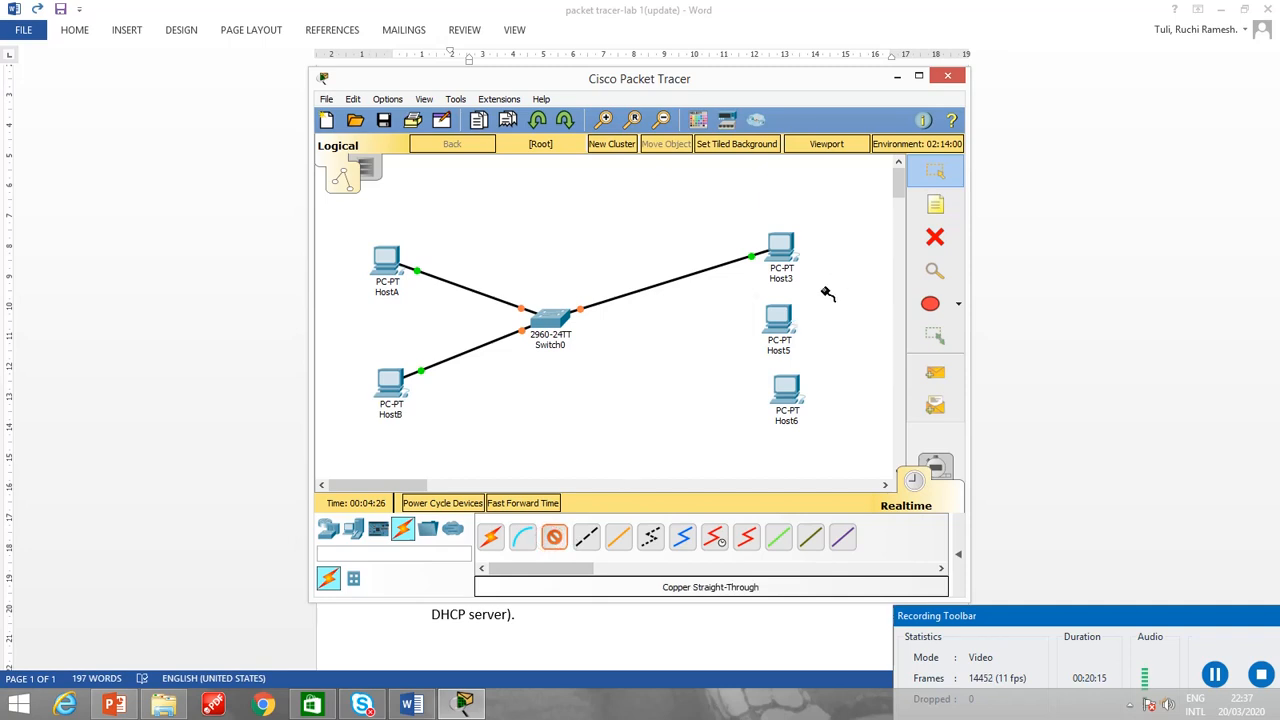
left_click(787, 322)
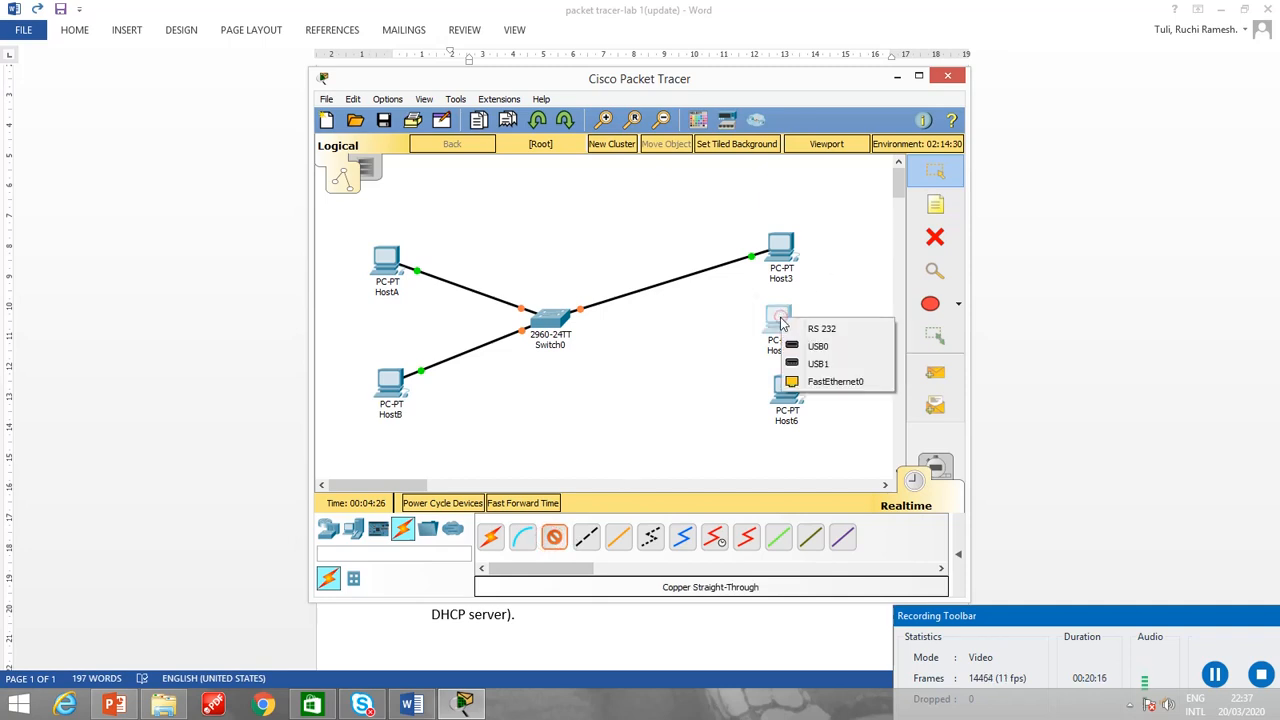
left_click(821, 385)
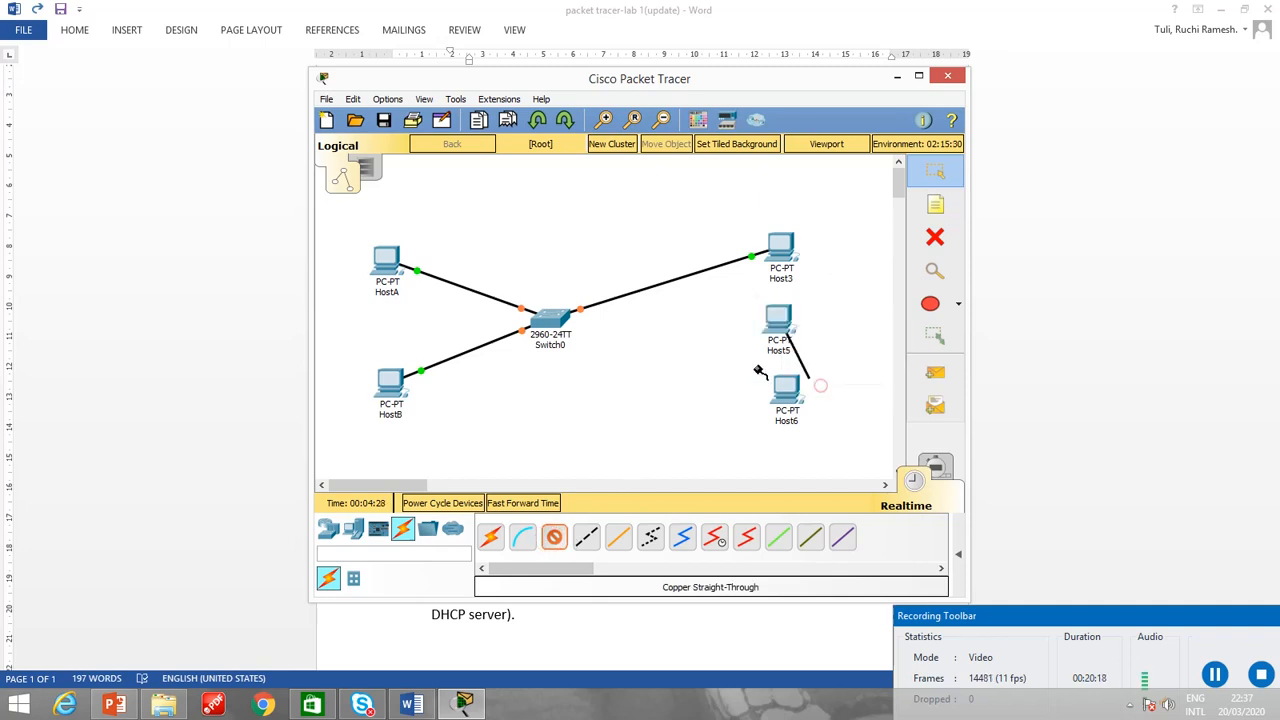
left_click(557, 325)
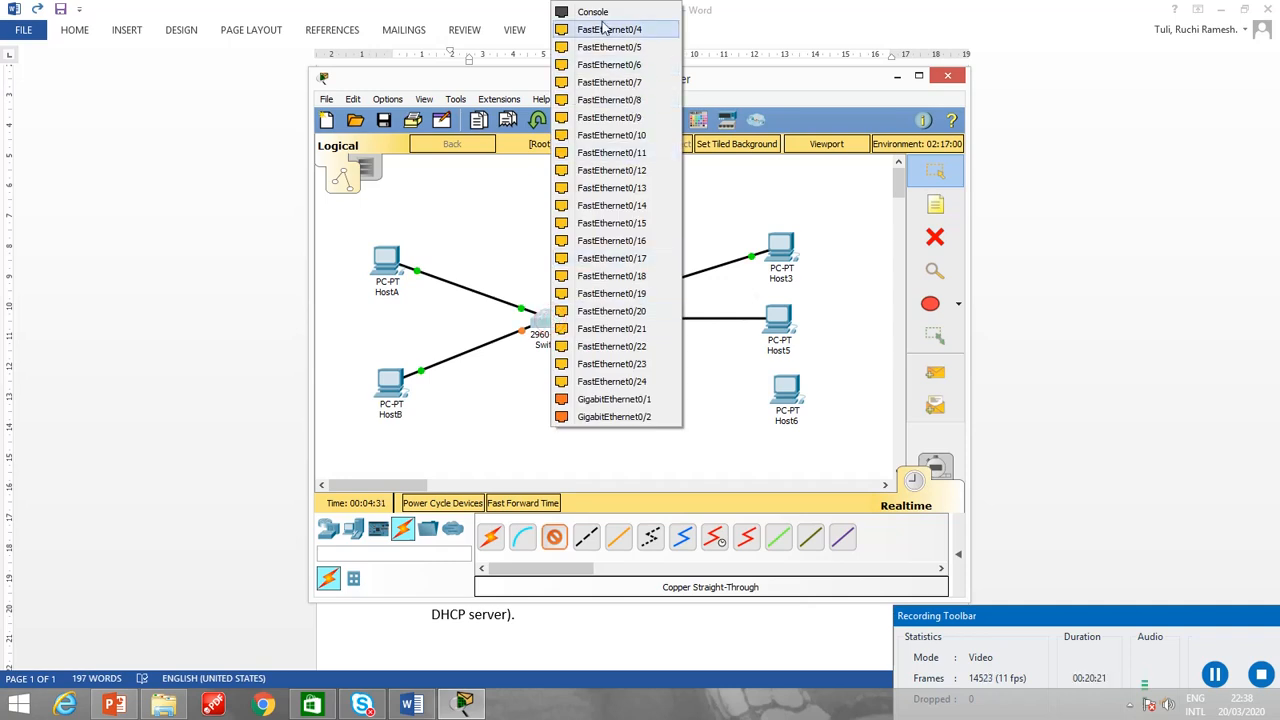
left_click(602, 37)
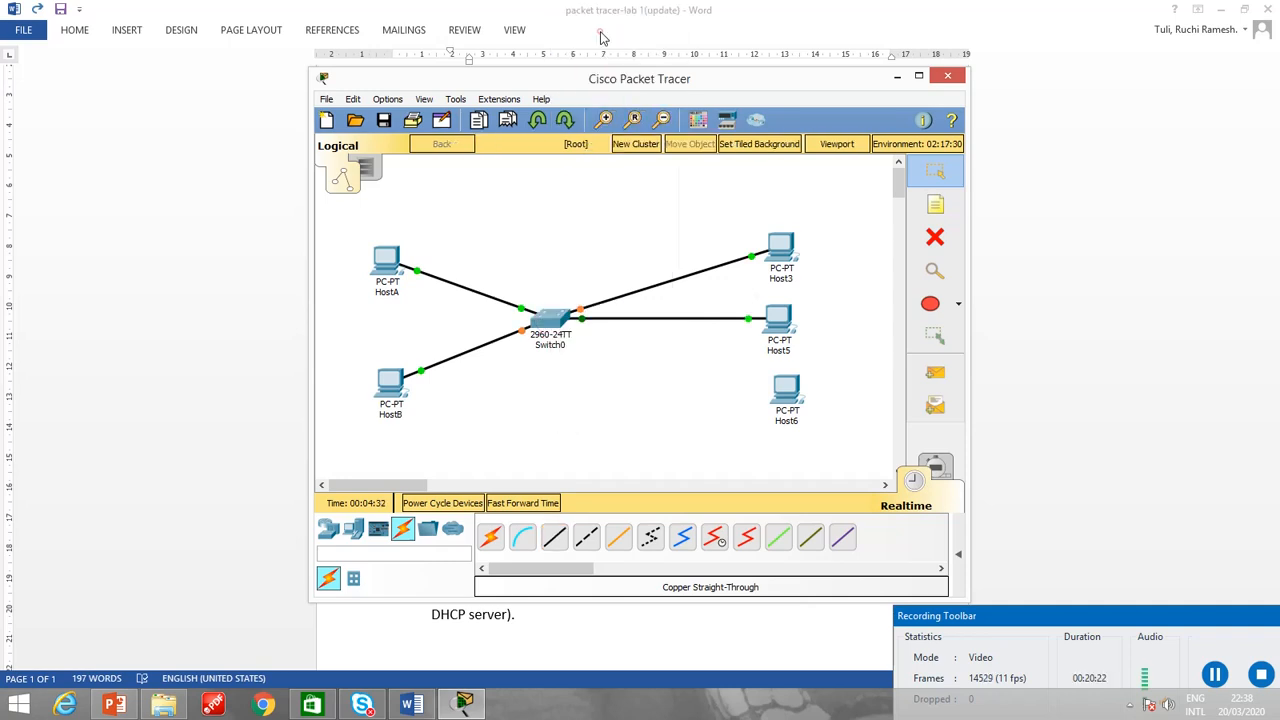
Connect Host6's FastEthernet0 port to FastEthernet0/5 on Switch0 with a copper straight-through cable.
left_click(555, 539)
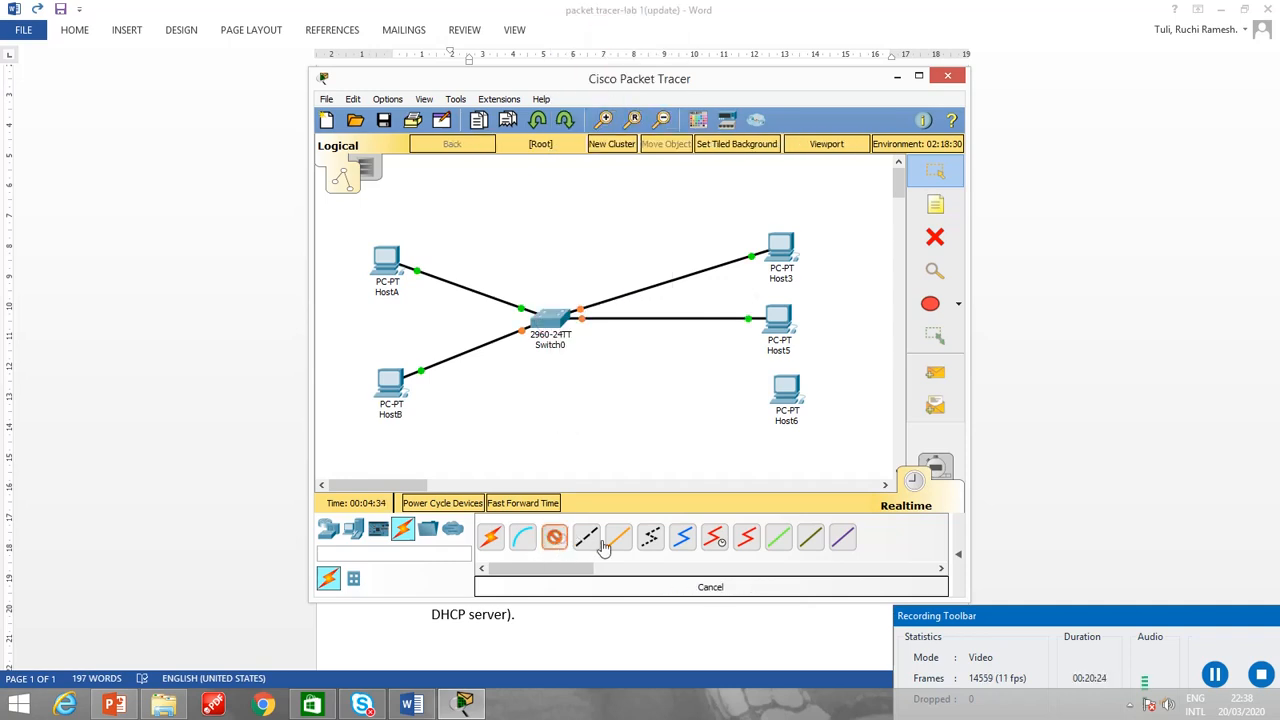
left_click(789, 403)
left_click(820, 463)
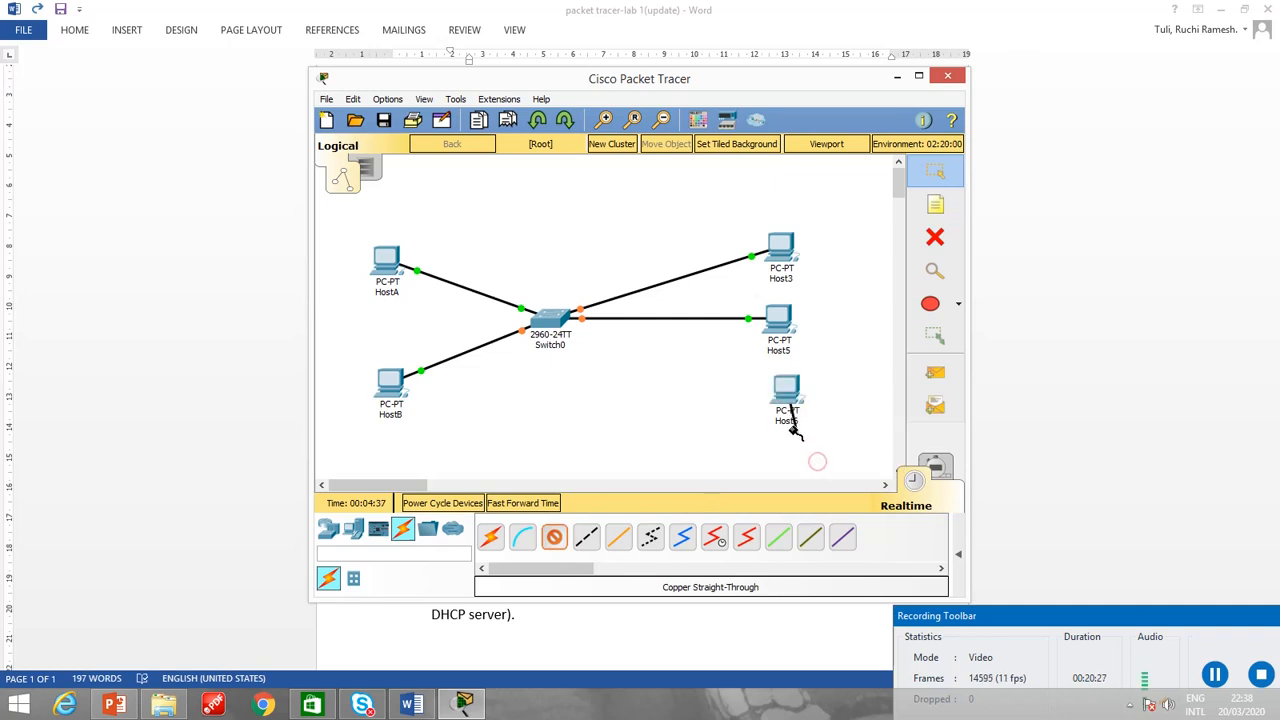
left_click(546, 322)
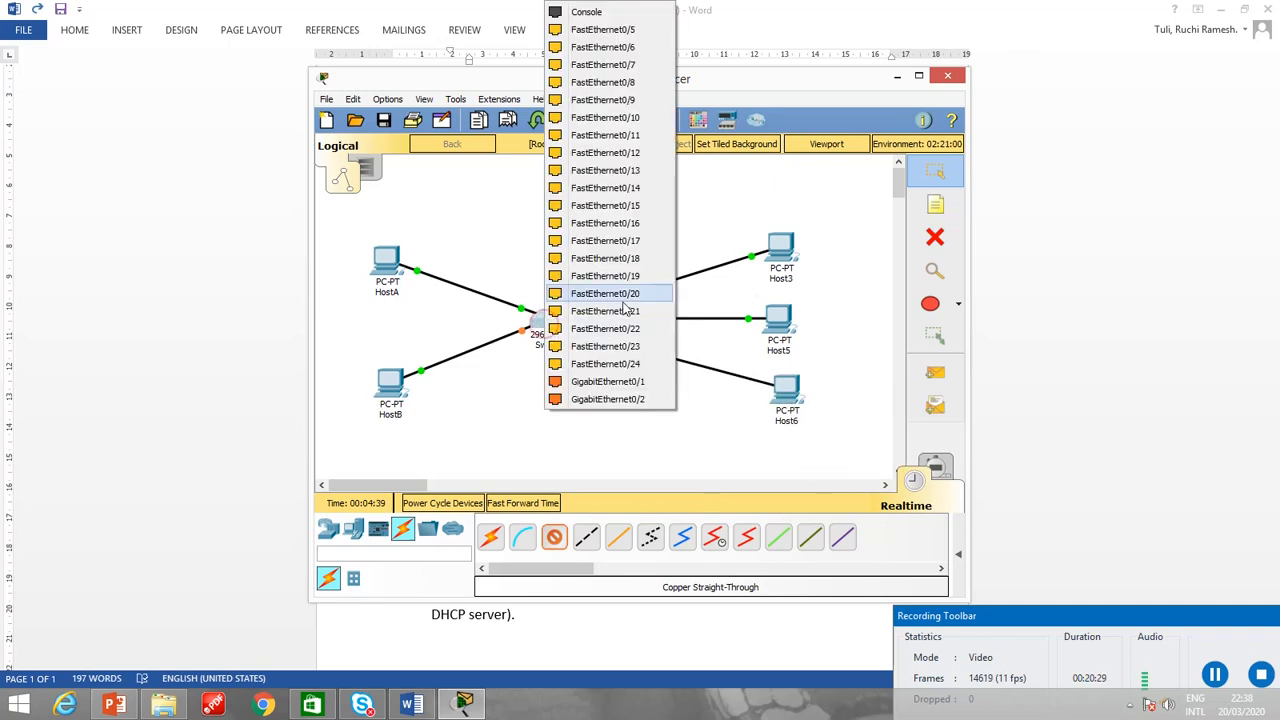
left_click(585, 30)
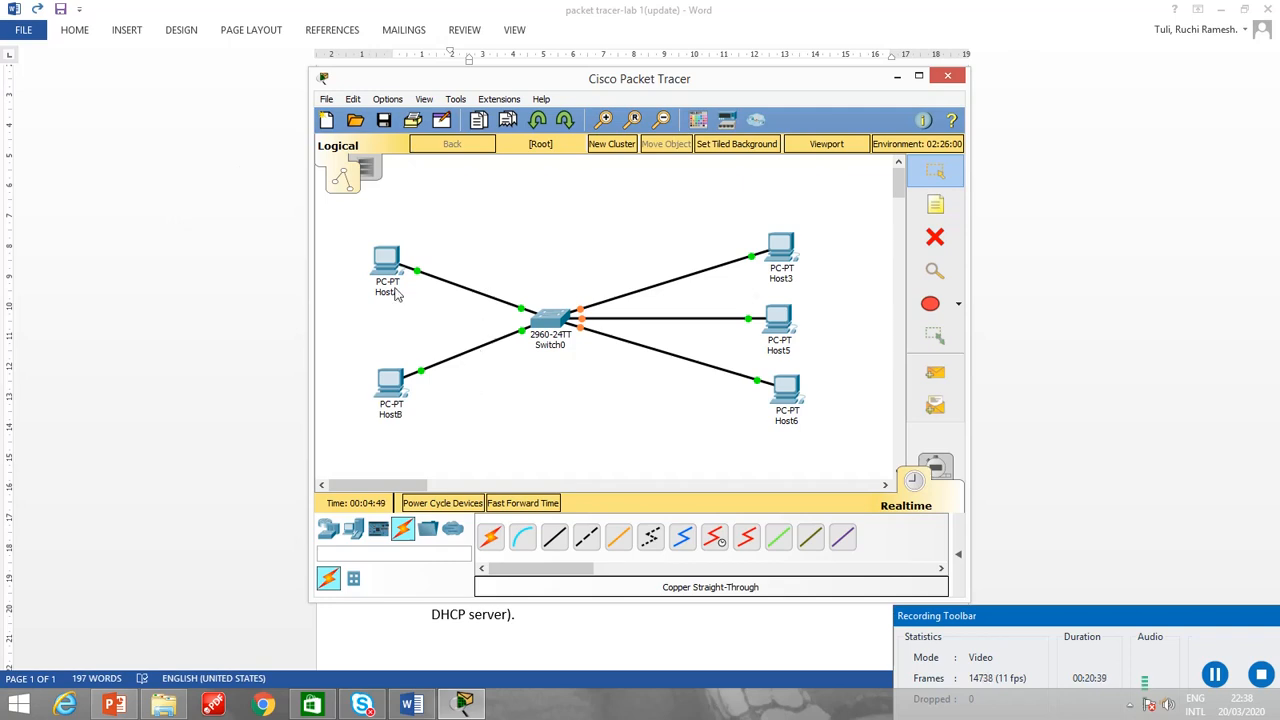
Open HostA's command prompt and ping 192.168.1.2 to test the connection.
mouse_move(395, 291)
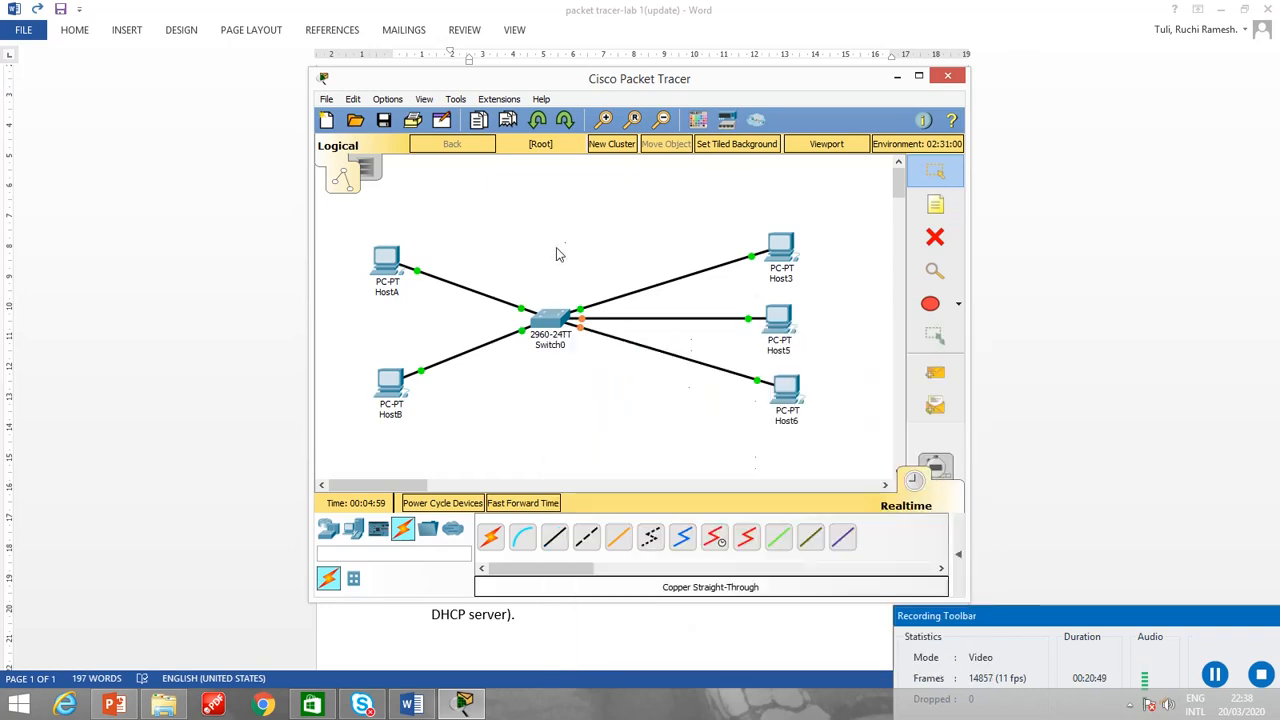
left_click(390, 263)
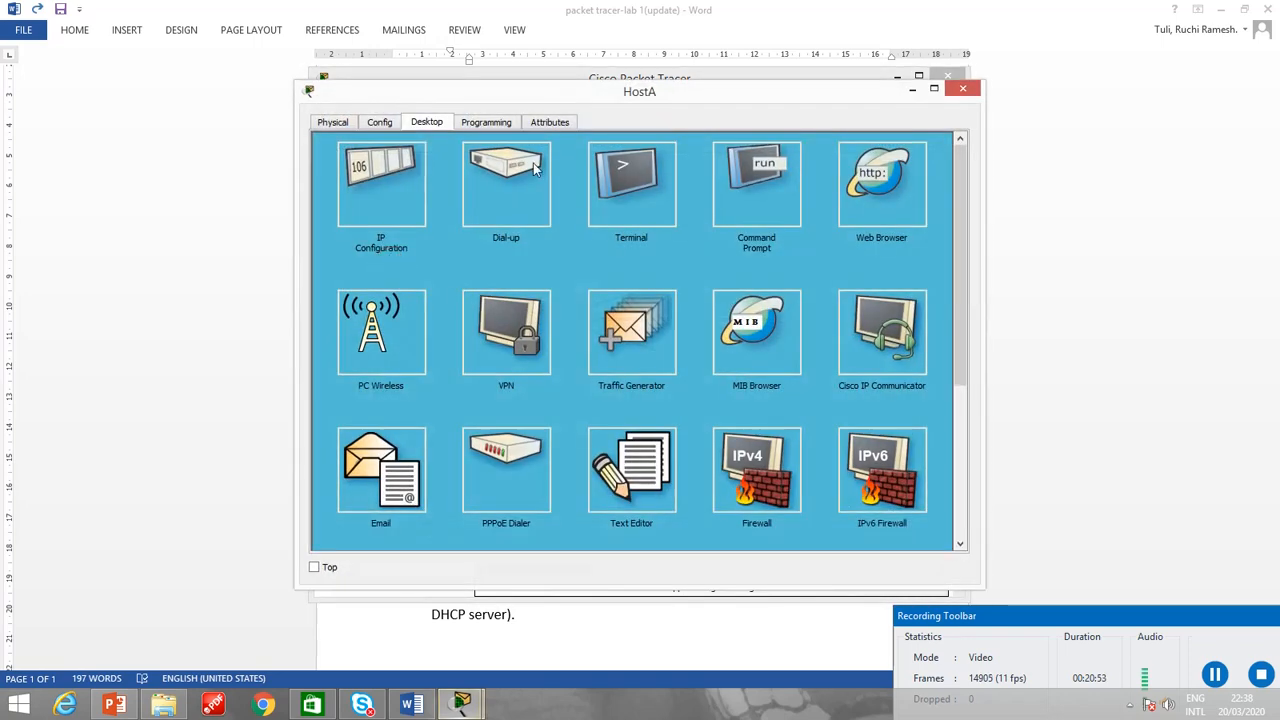
left_click(766, 172)
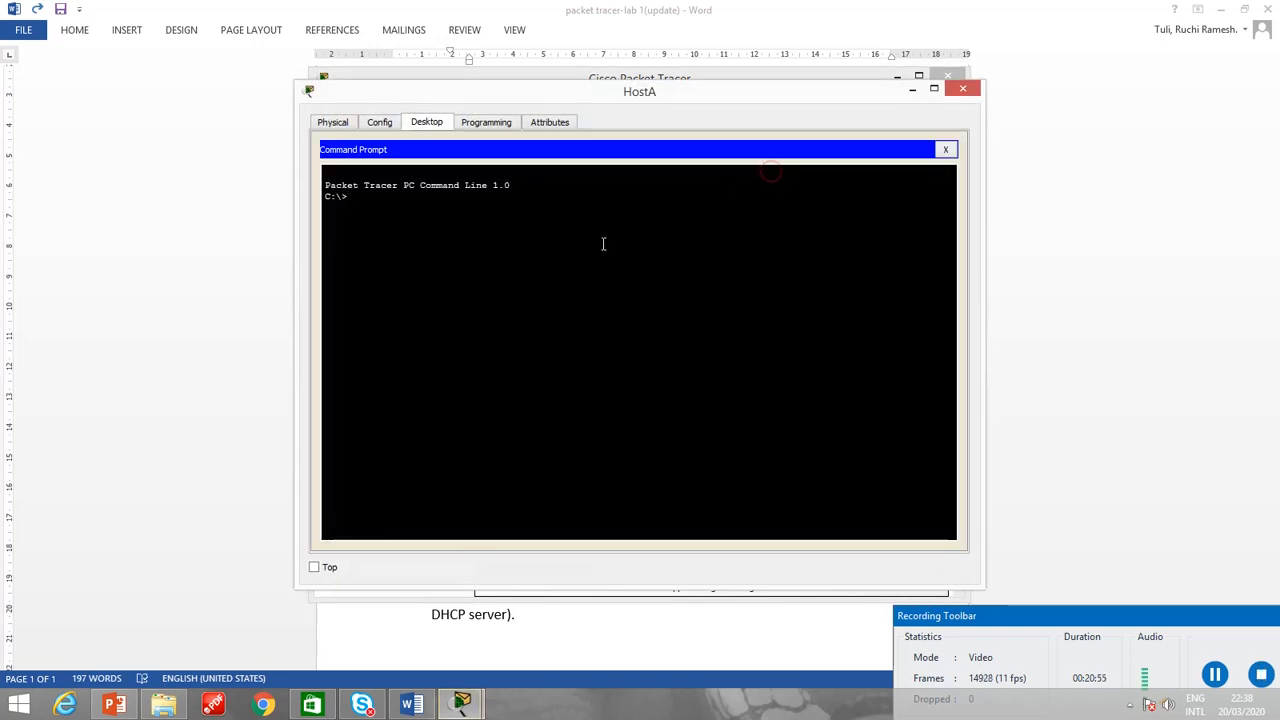
type("pin")
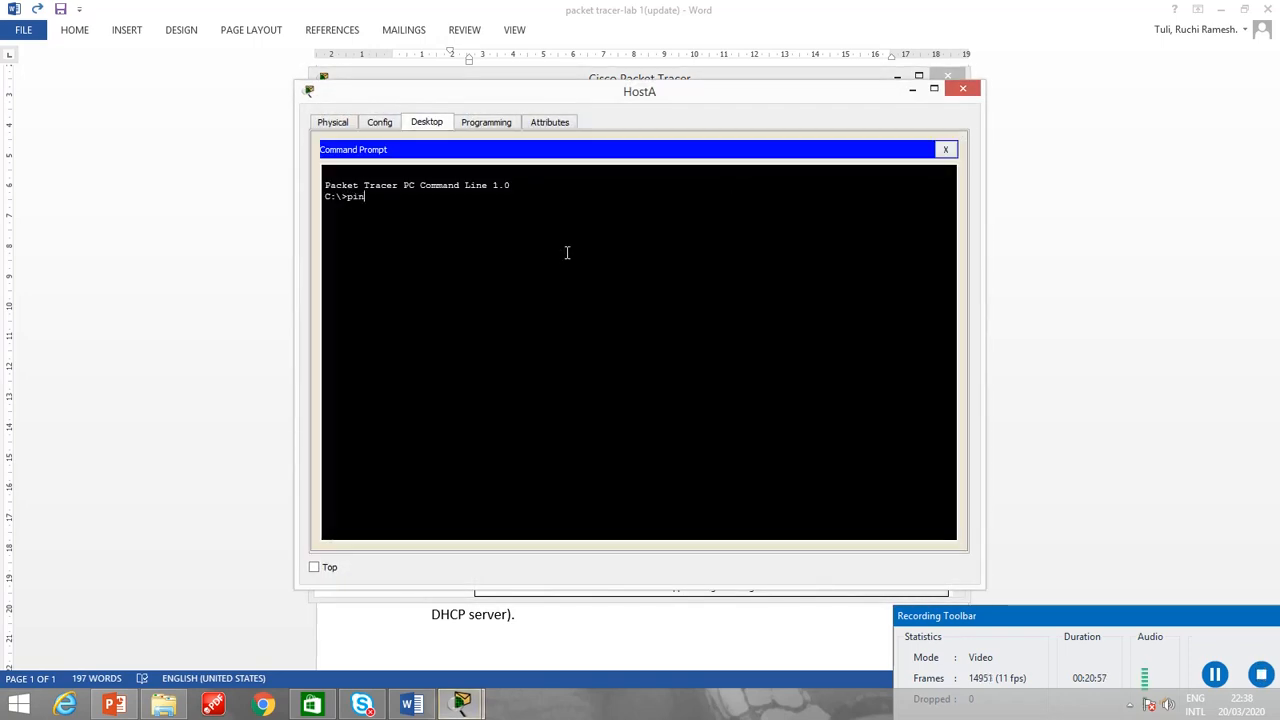
type("g 192.168")
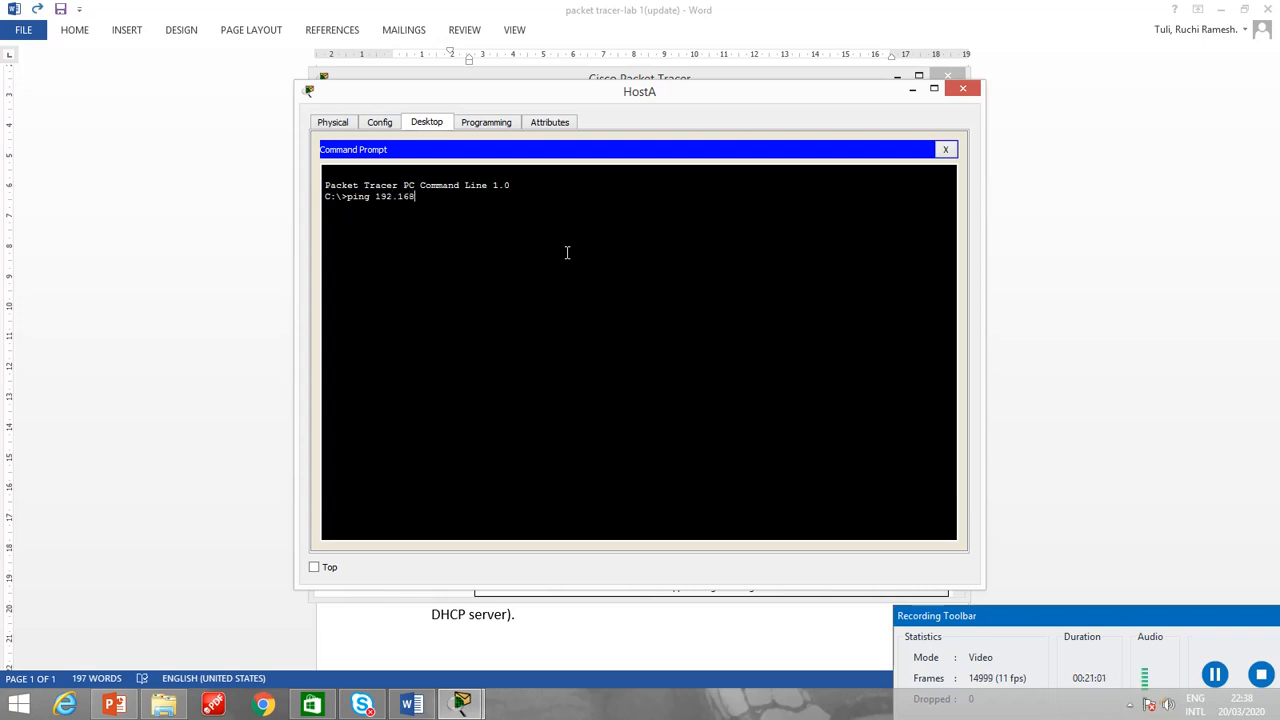
type(".1.2")
key("Return")
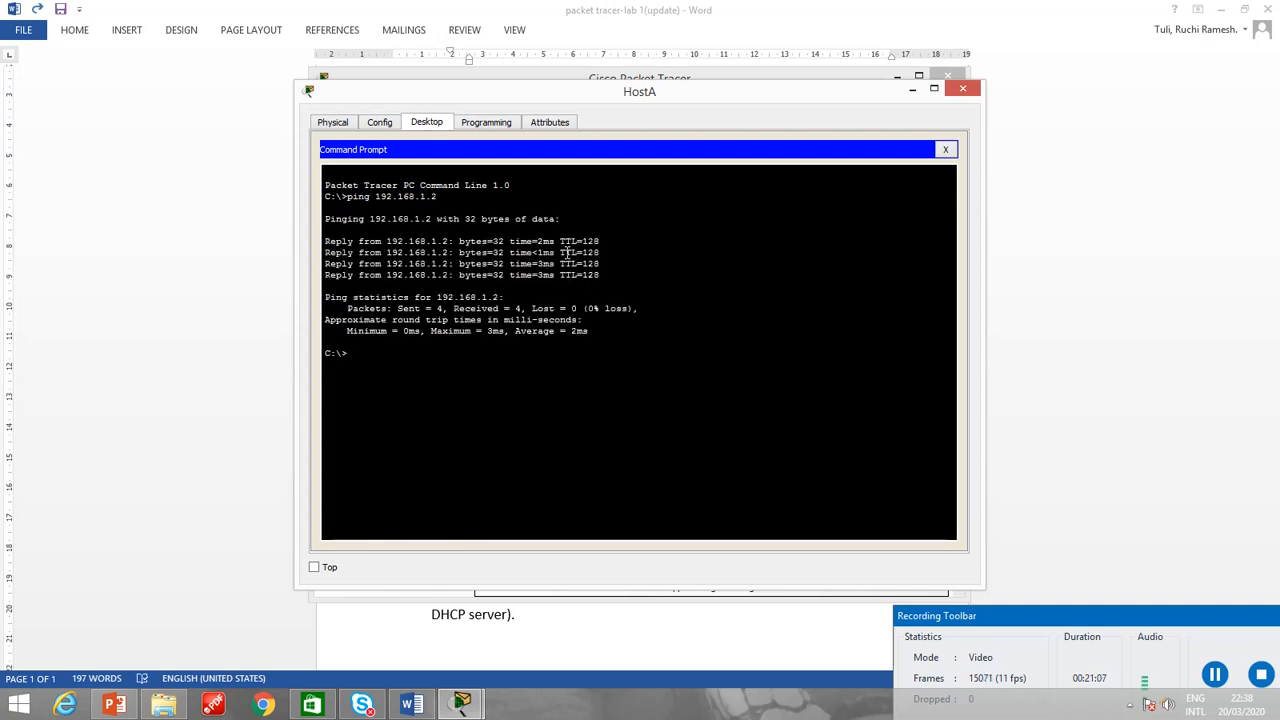
Ping 192.168.1.3 from HostA's command prompt to test the connection.
type("ping")
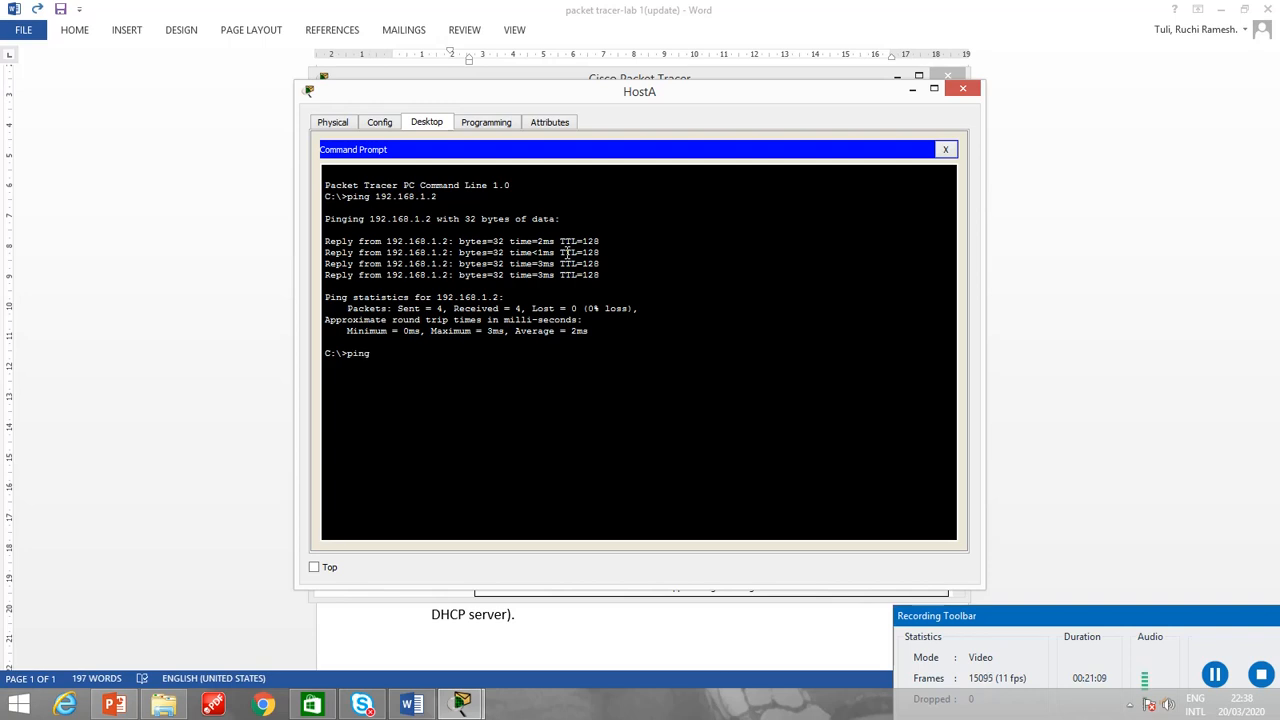
type(" 192.168.1.3")
key("Return")
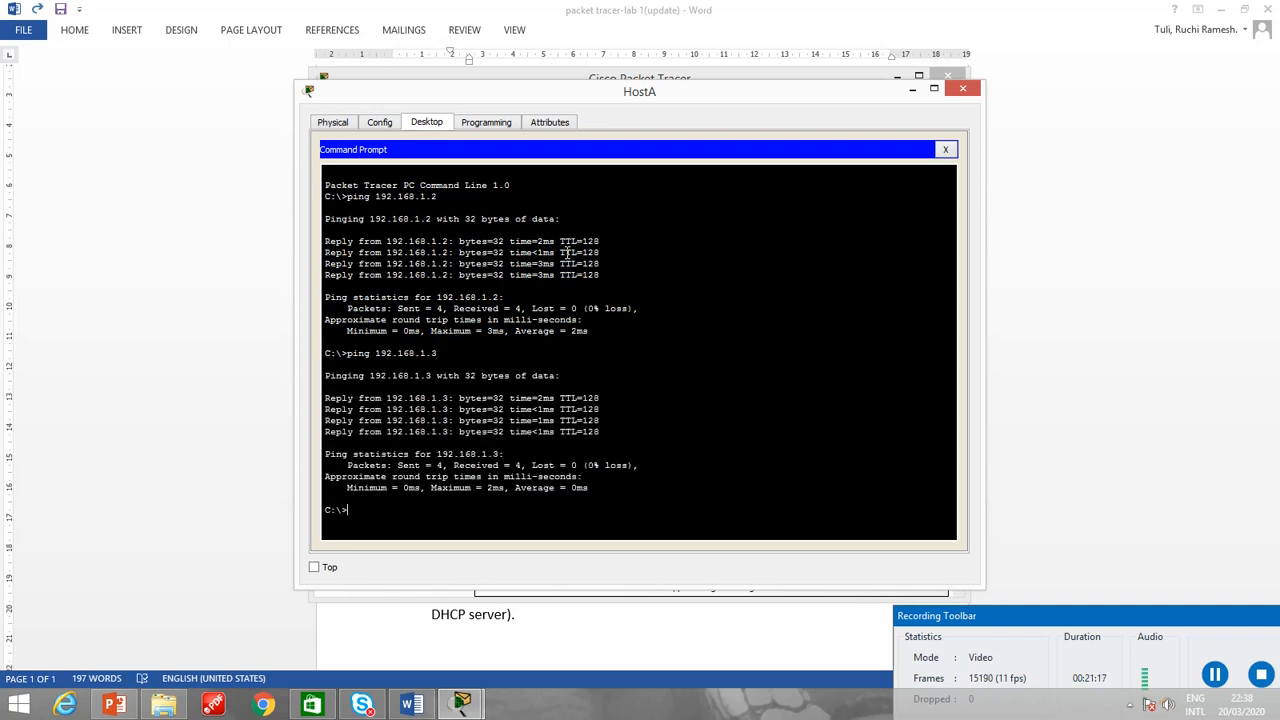
Ping 192.168.1.4 from HostA's command prompt to test the connection.
type("ping 192.168.1.4")
key("Return")
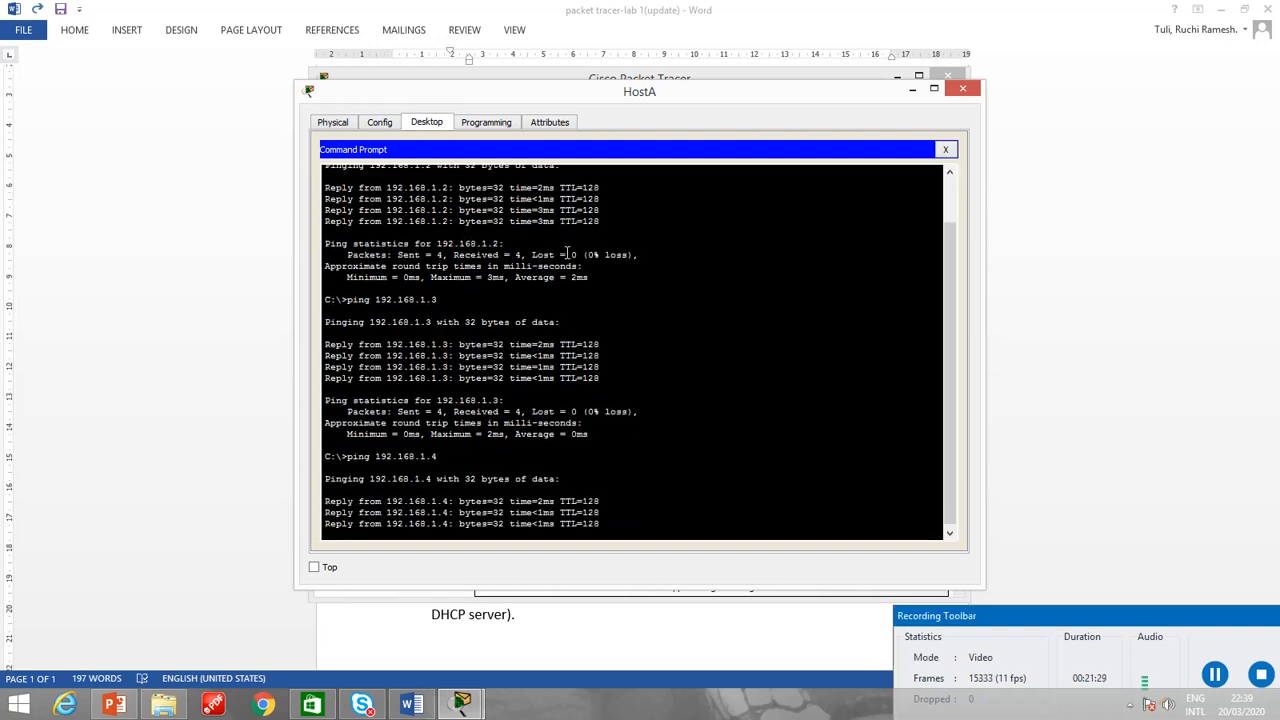
Ping 192.168.1.5 from HostA's command prompt to test the connection, and close HostA's window.
type("pin")
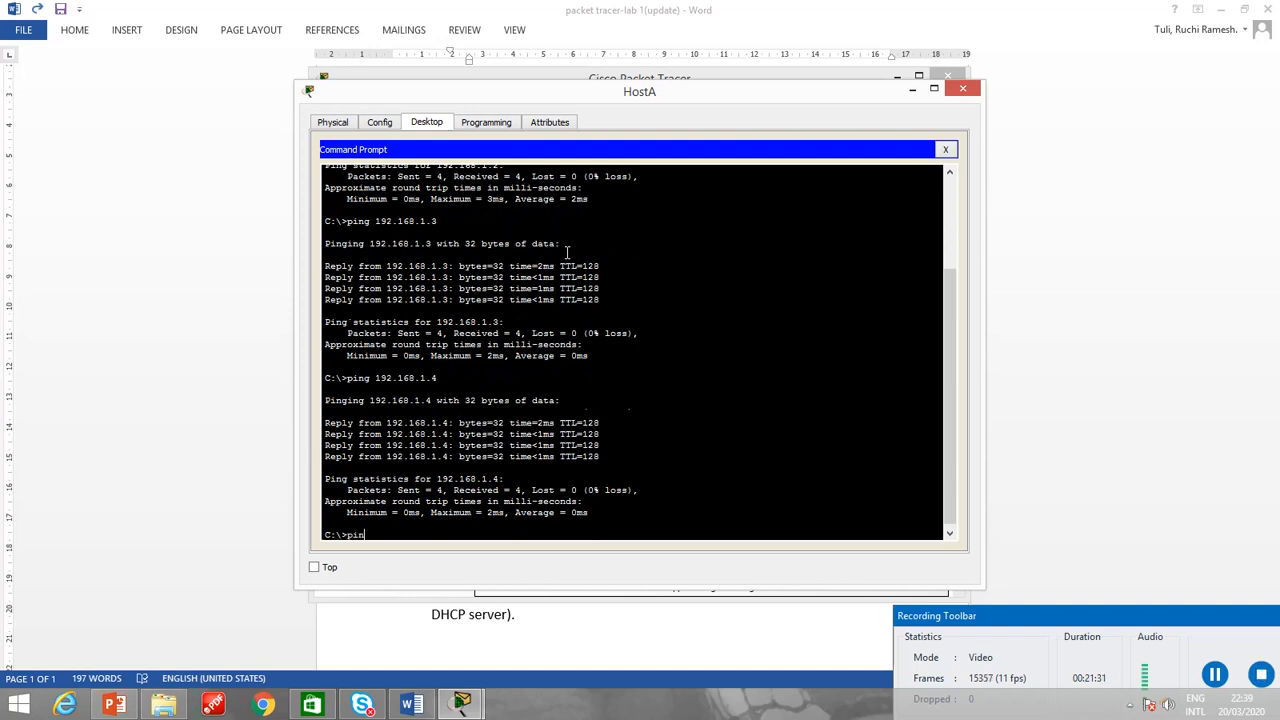
type("g 192.168.1.5")
key("Return")
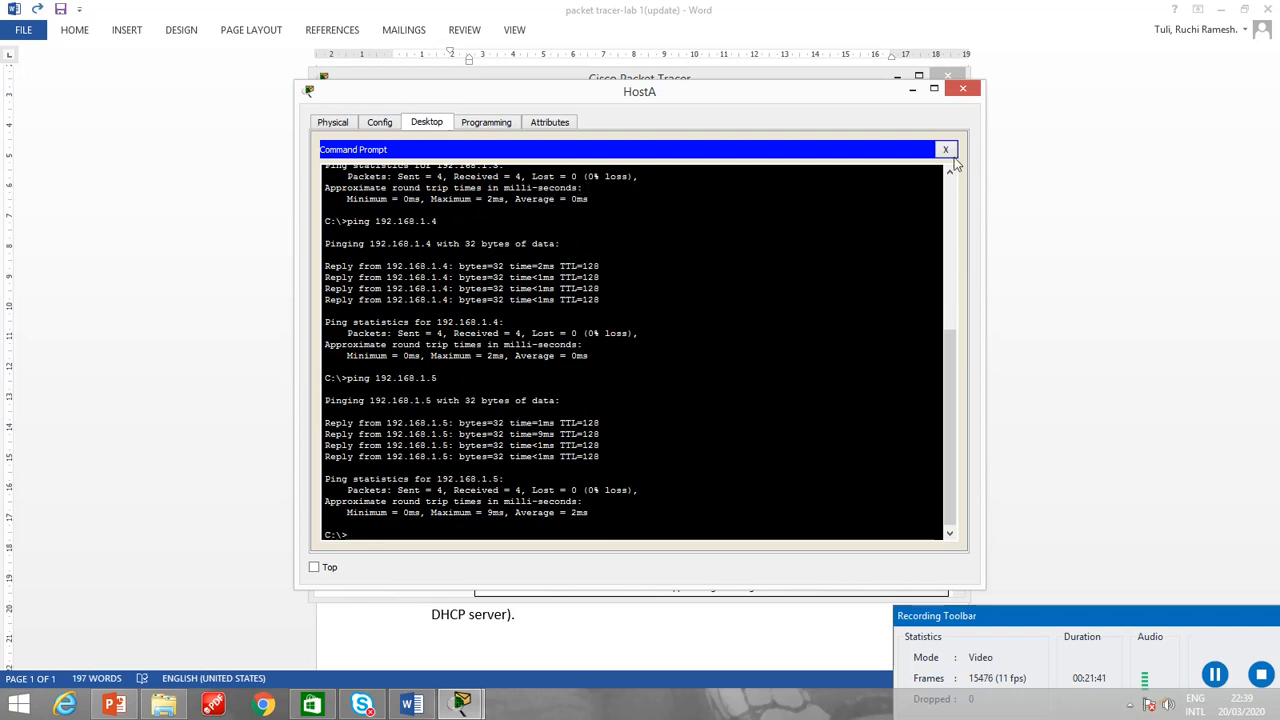
left_click(945, 151)
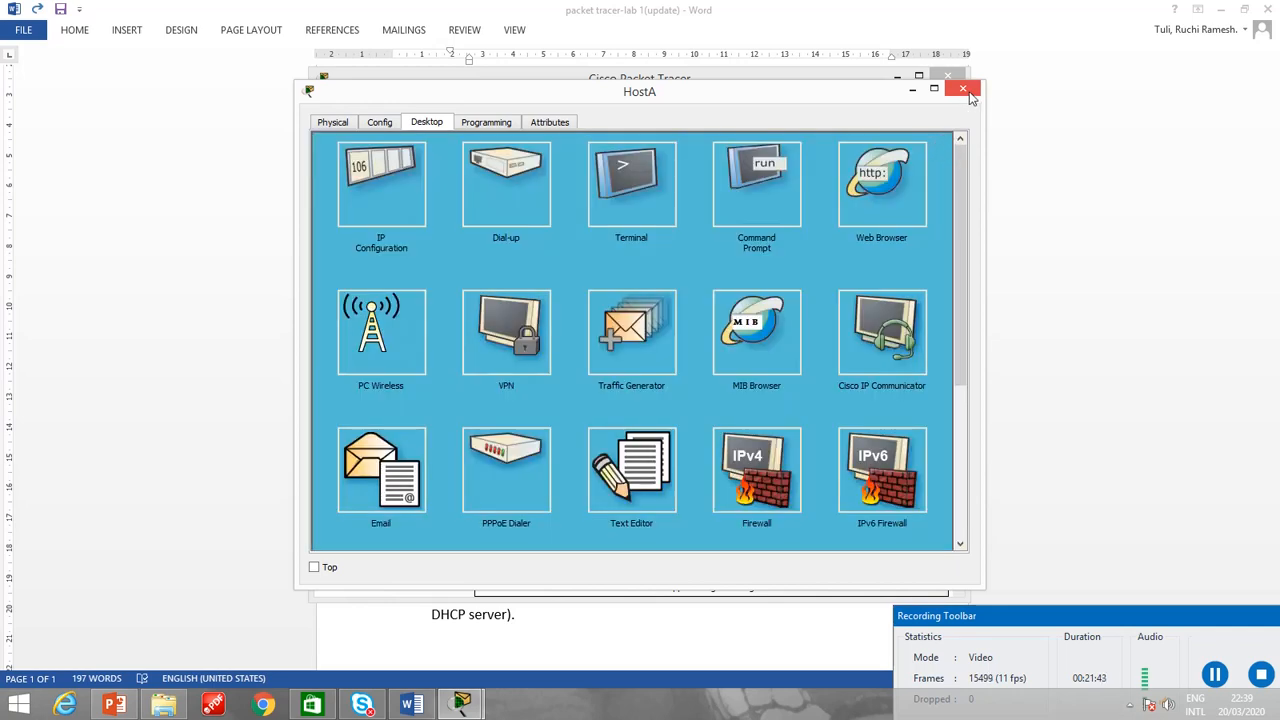
left_click(966, 92)
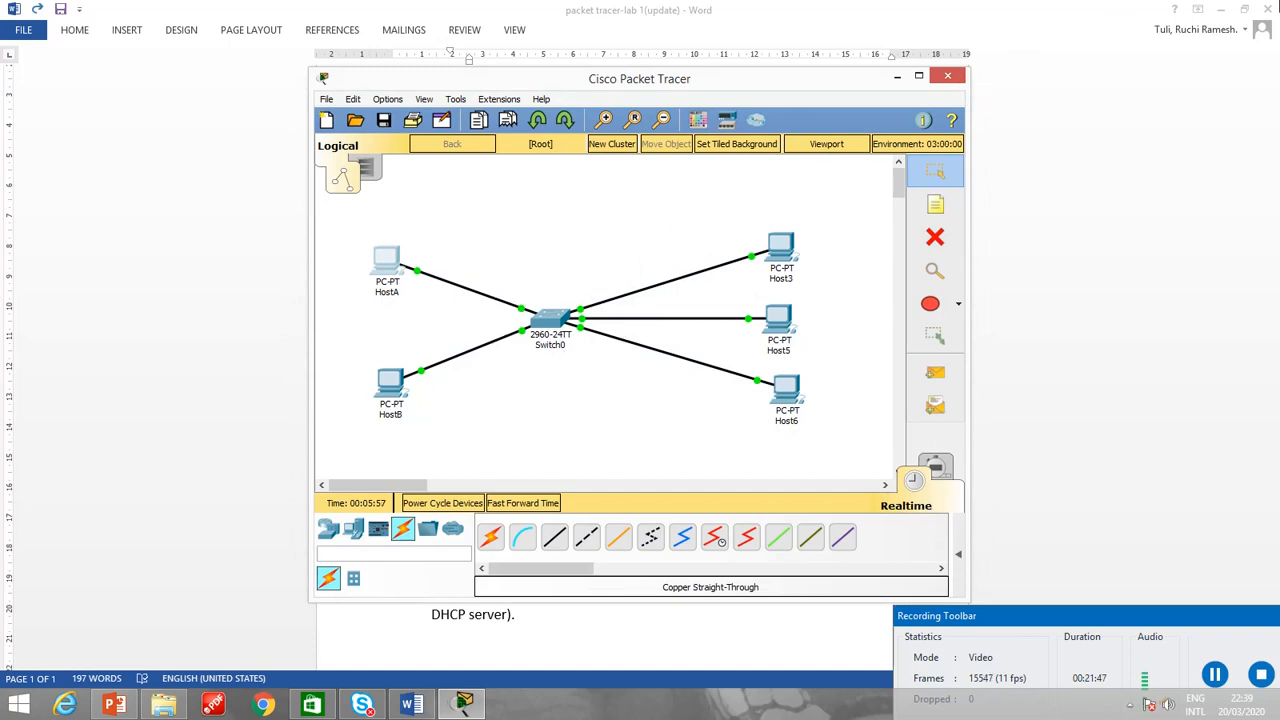
Send a simple PDU from HostA to HostB.
left_click(936, 374)
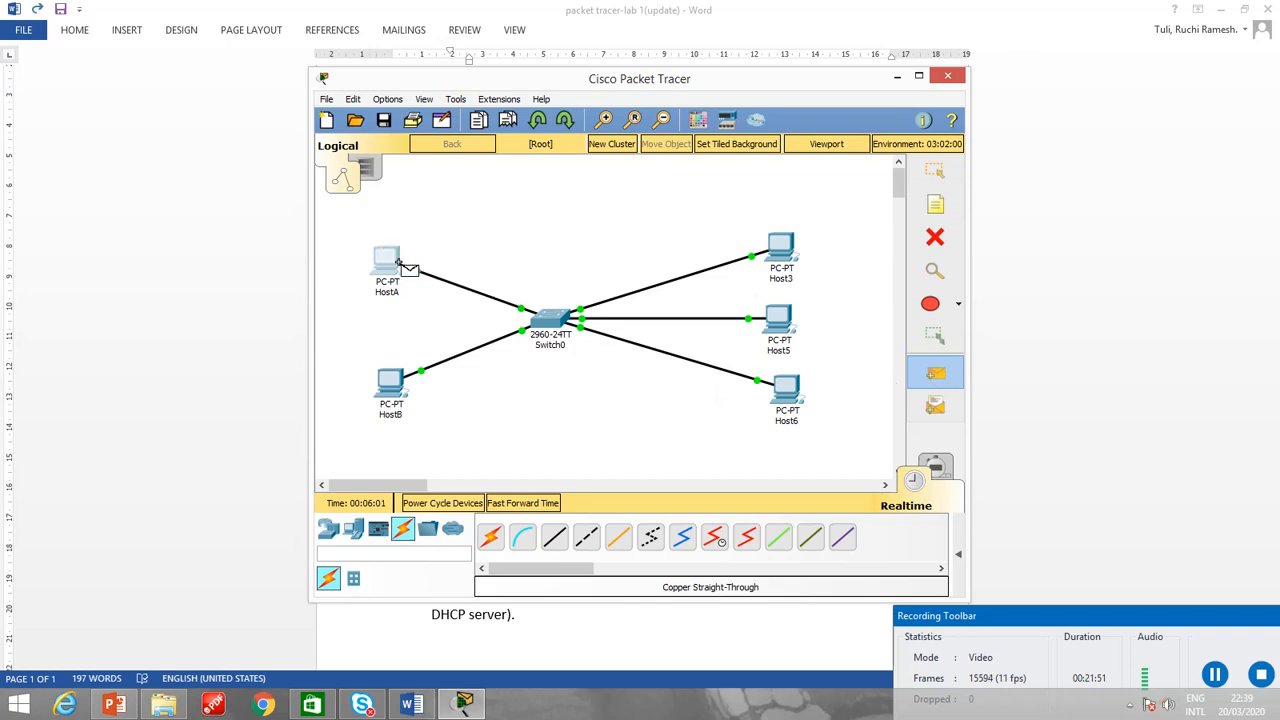
left_click(384, 262)
left_click(388, 378)
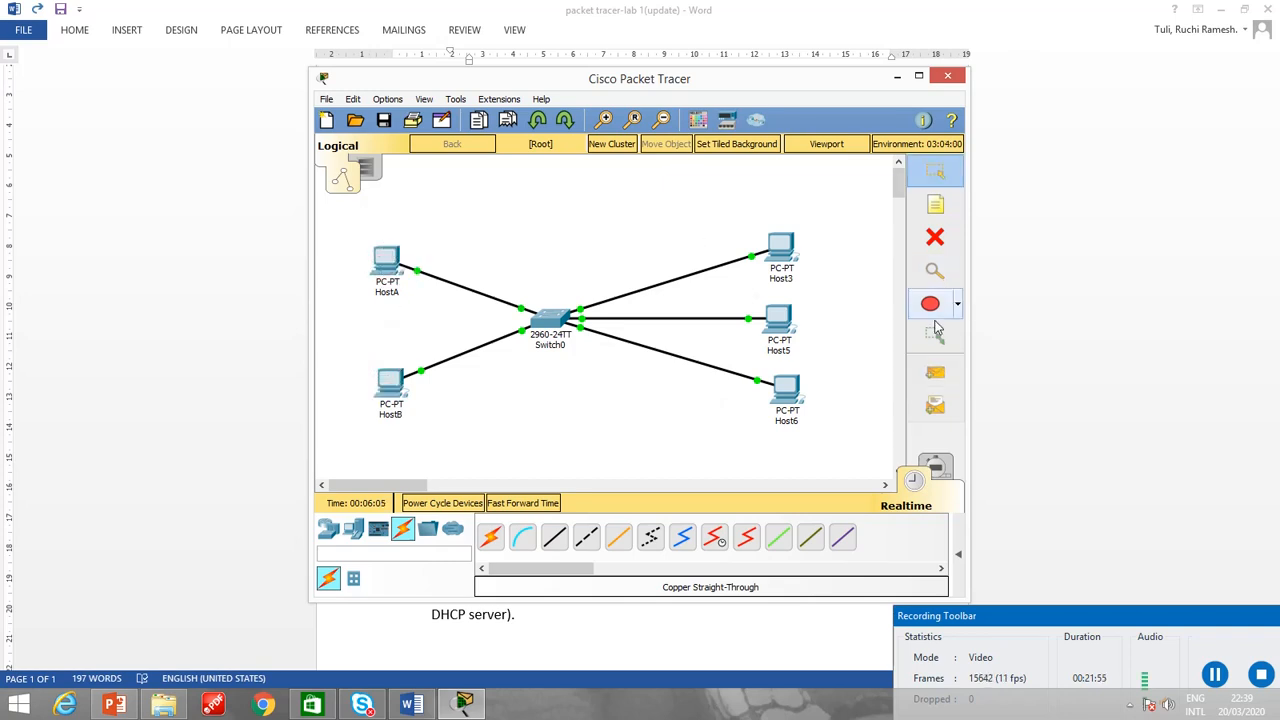
Start another simple PDU with HostA as the source and switch to Simulation mode.
left_click(936, 374)
left_click(386, 262)
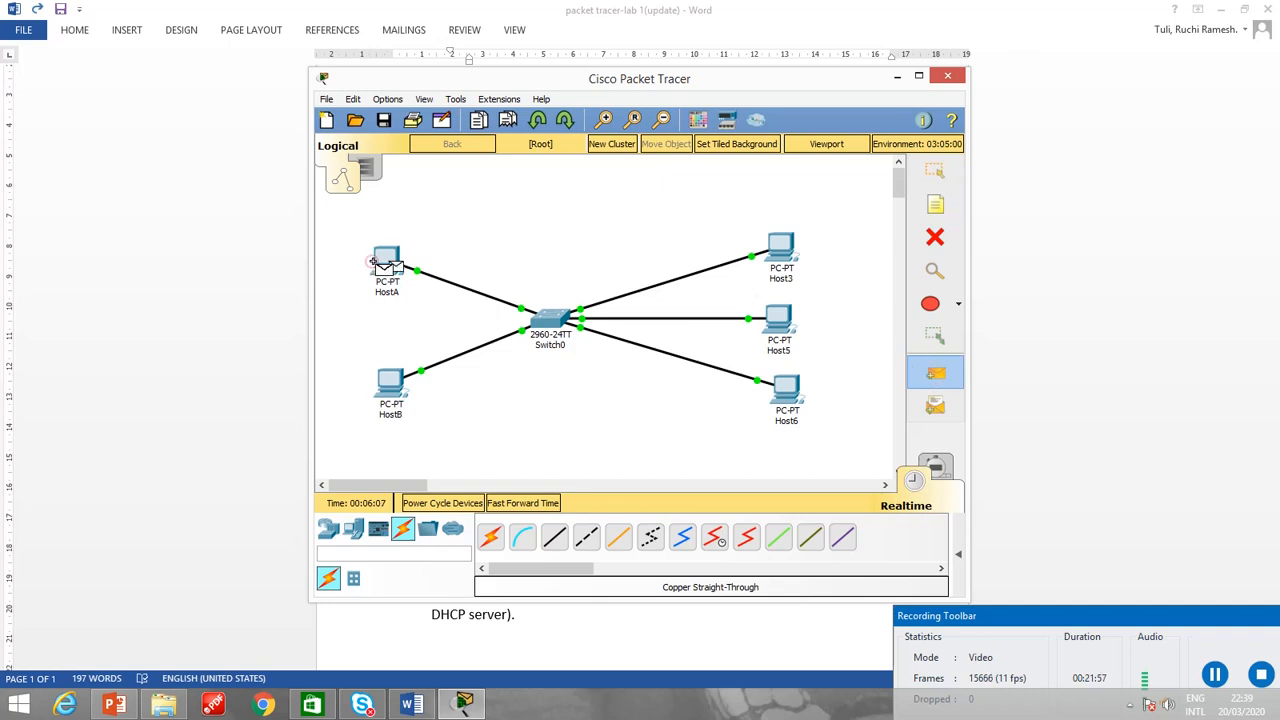
left_click(936, 468)
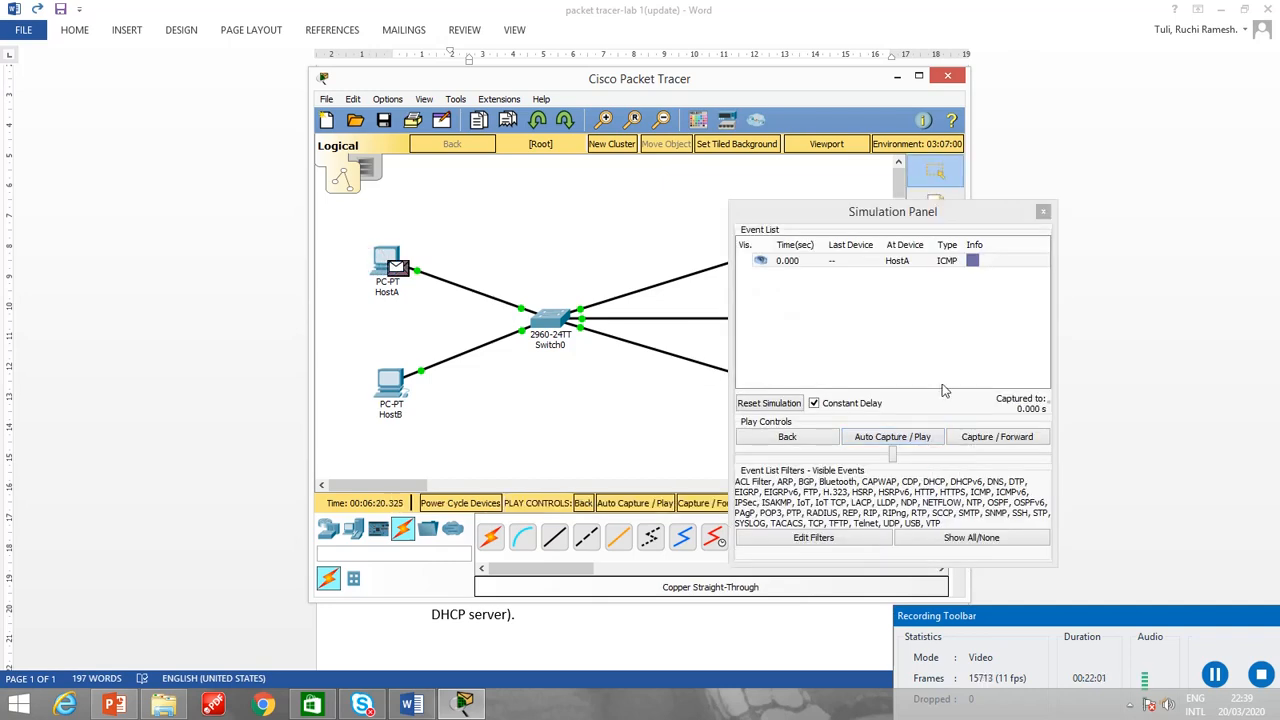
Play the HostA to HostB ICMP packet exchange with automatic capture, pausing between hops, and close the simulation panel.
left_click(880, 440)
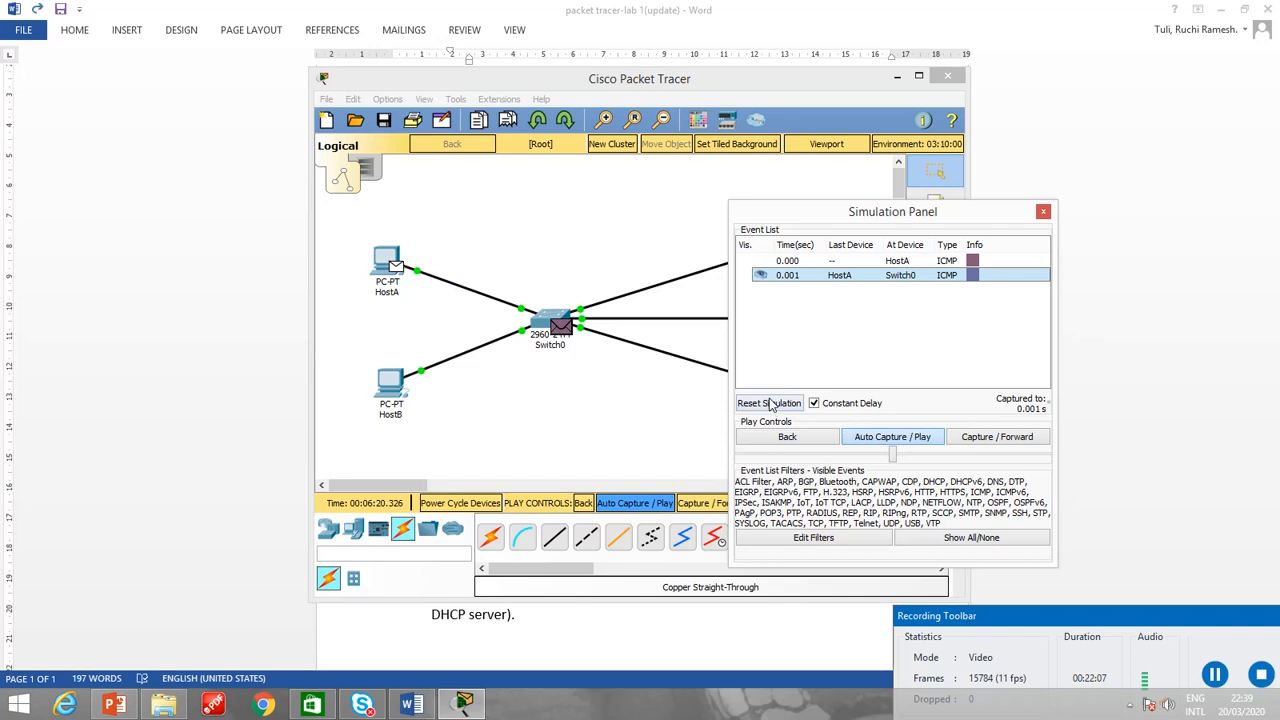
left_click(868, 442)
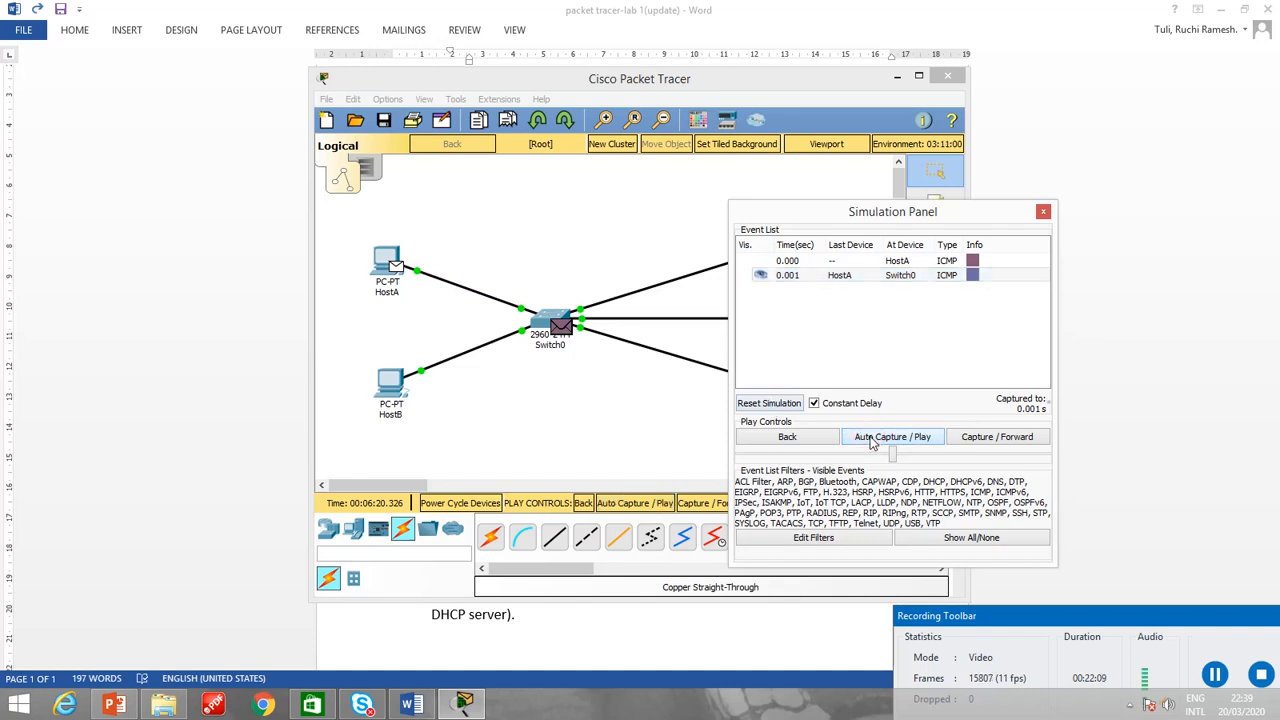
left_click(872, 440)
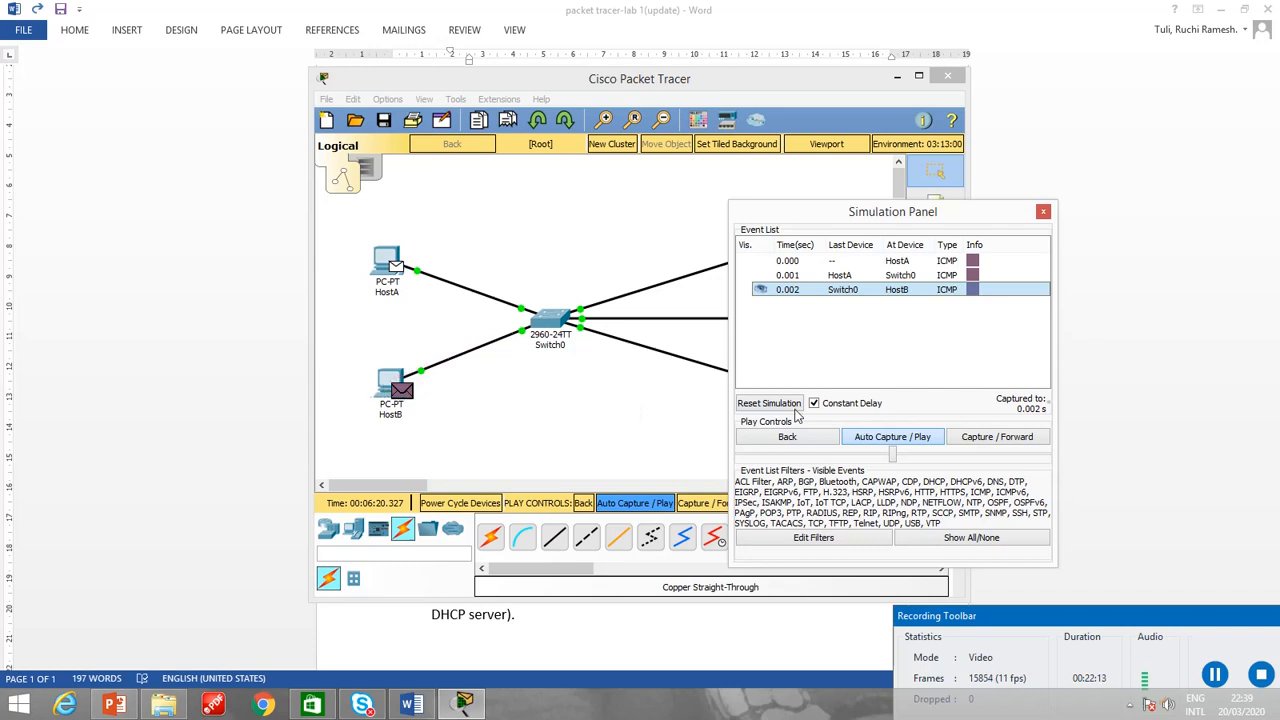
left_click(878, 442)
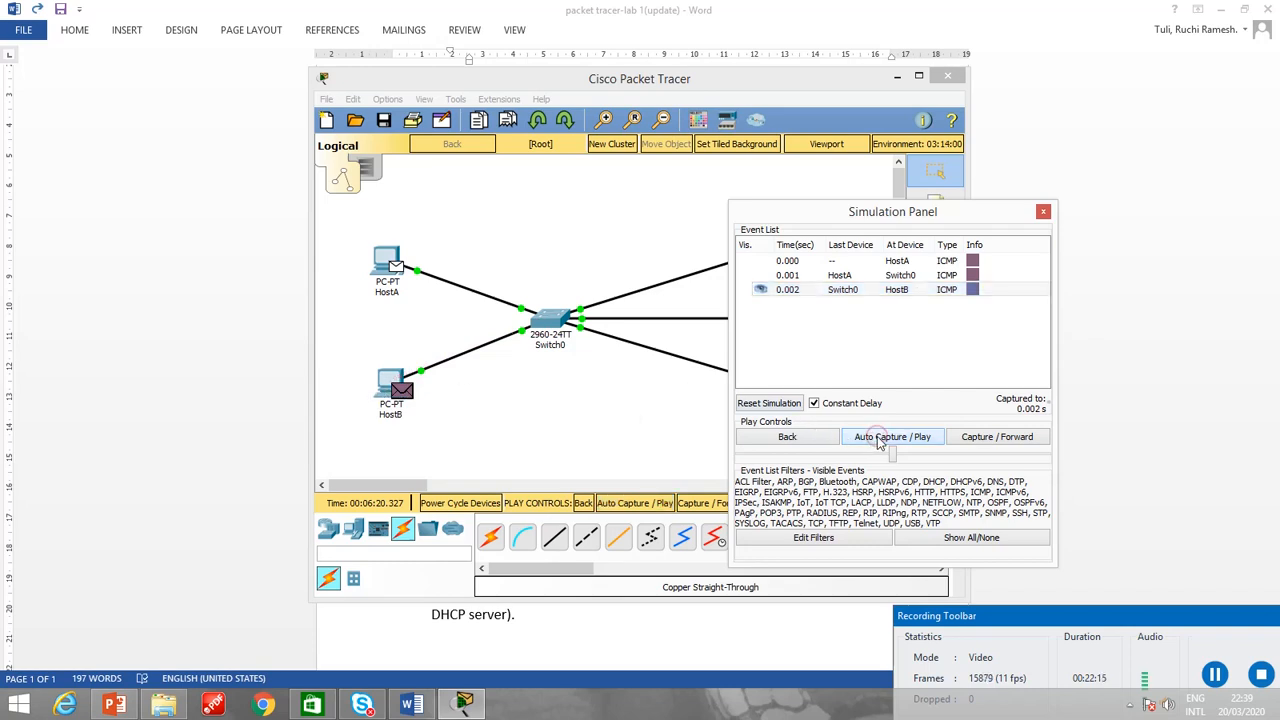
left_click(880, 442)
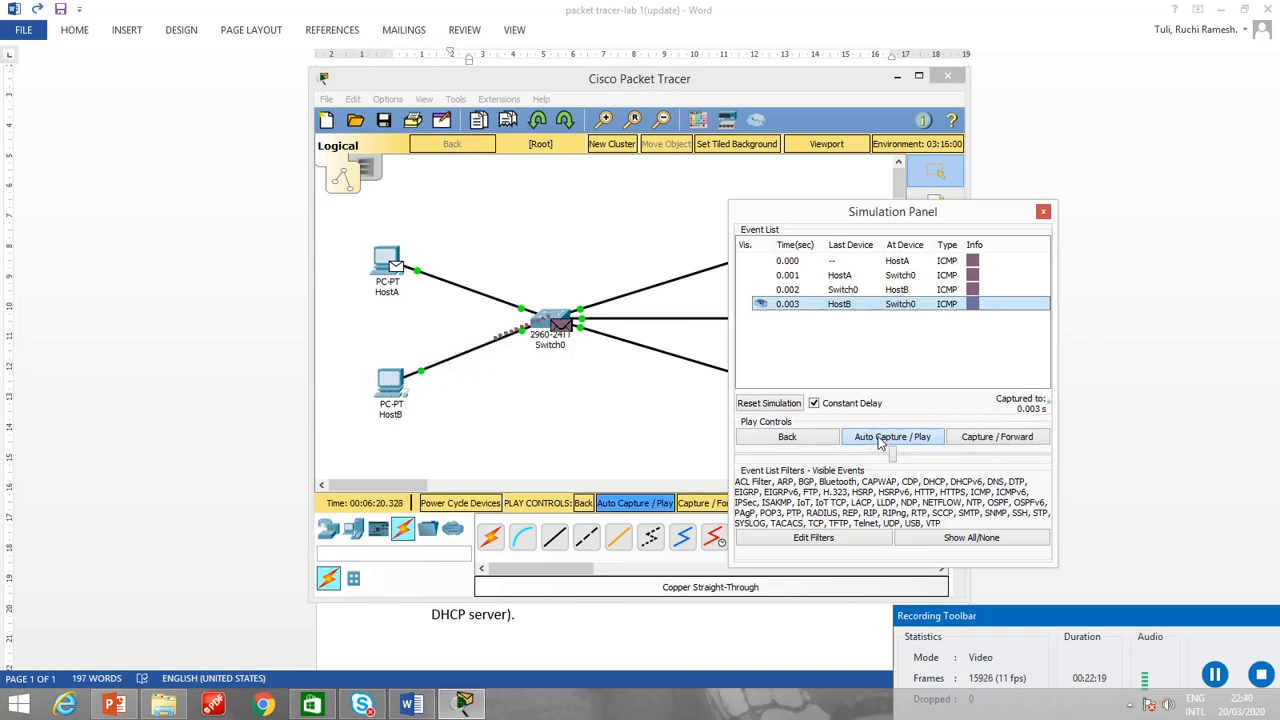
left_click(881, 442)
left_click(881, 440)
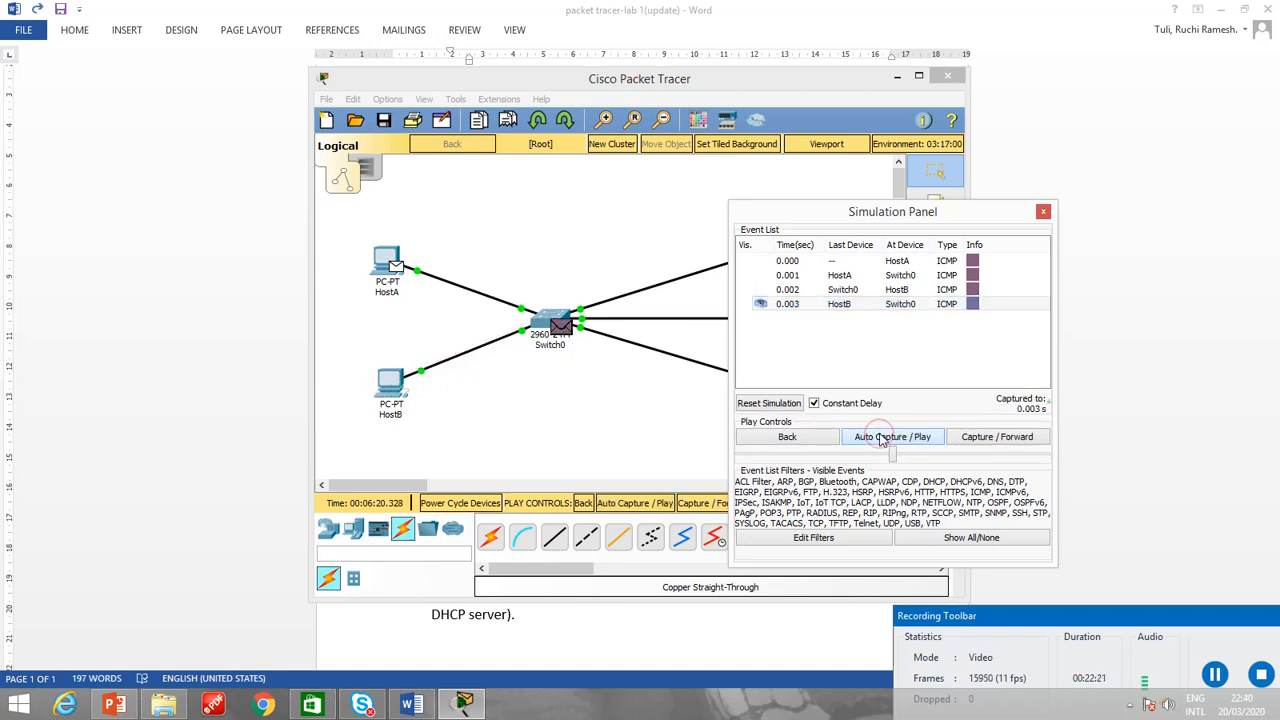
left_click(881, 438)
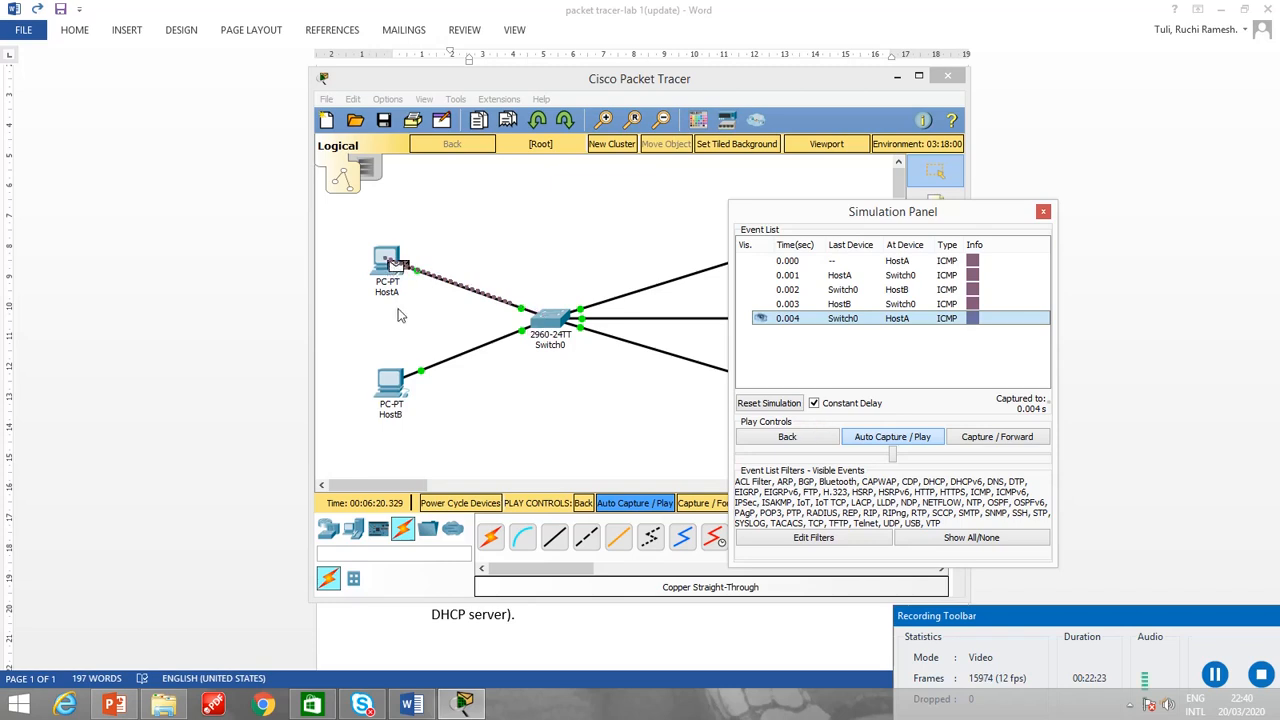
left_click_drag(946, 210, 1100, 212)
left_click(1198, 214)
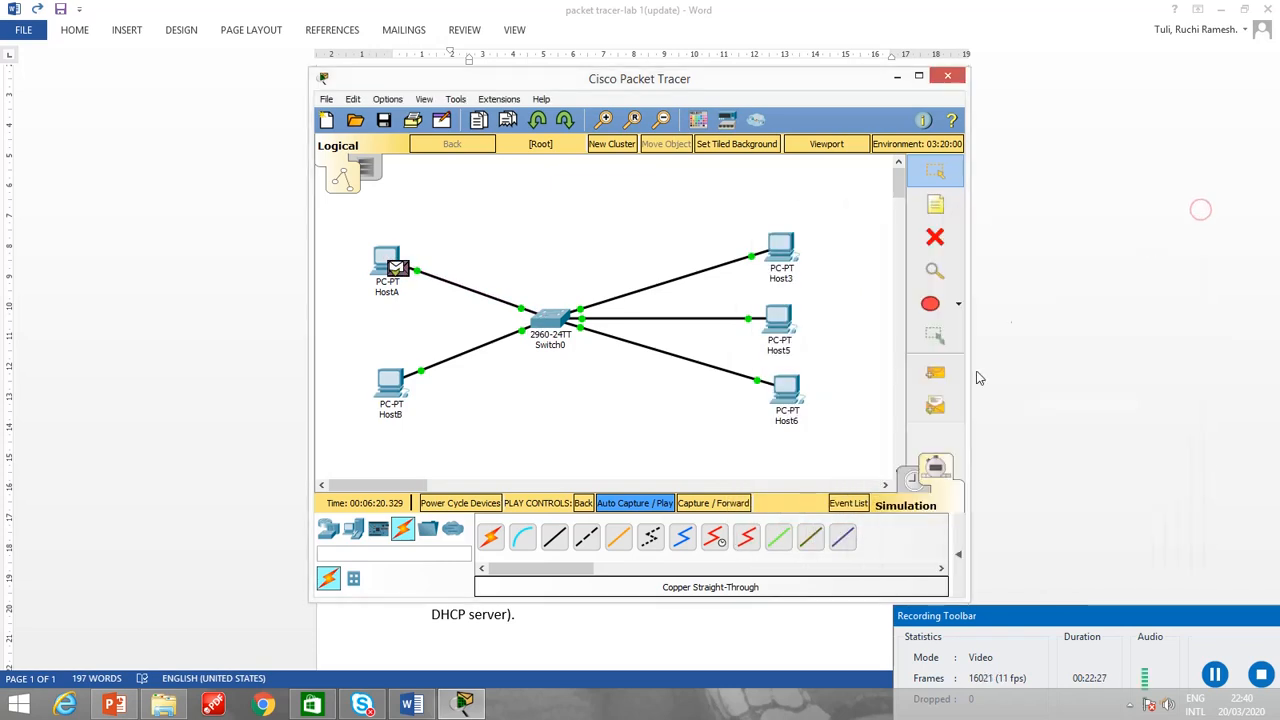
Start a simple PDU with Host3 as the source and restart Simulation mode by way of Realtime mode.
left_click(938, 376)
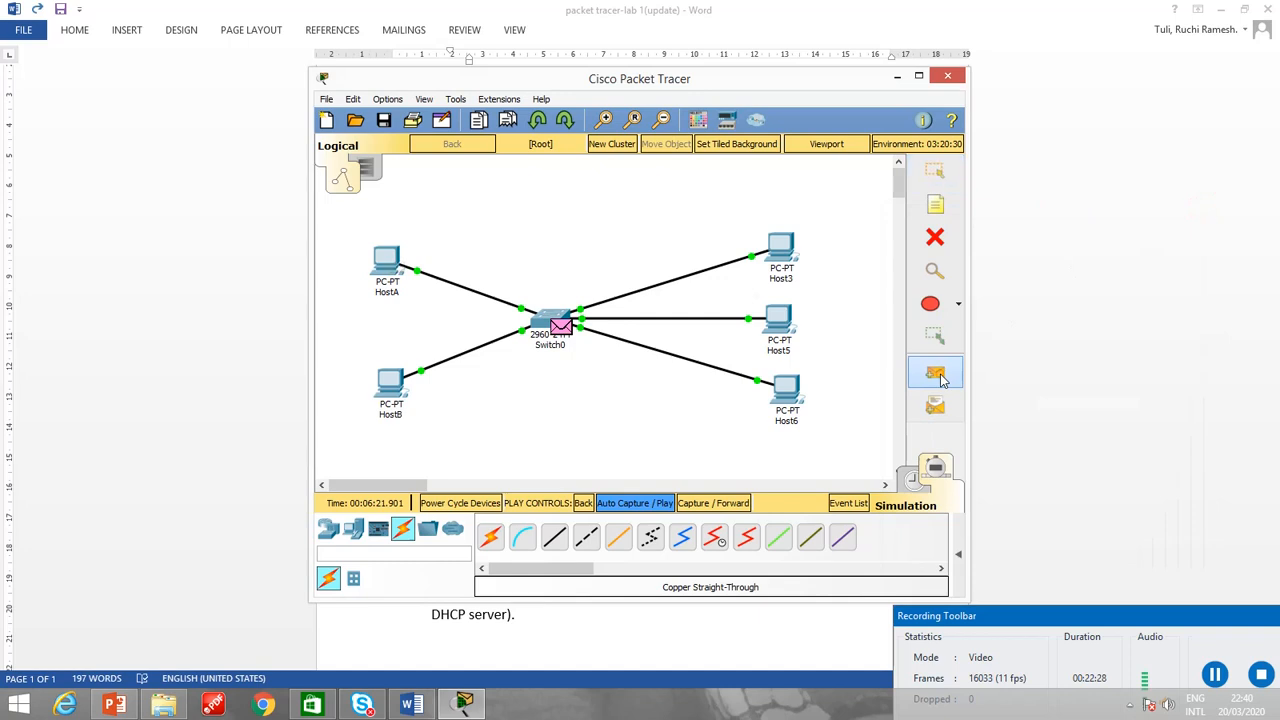
left_click(781, 252)
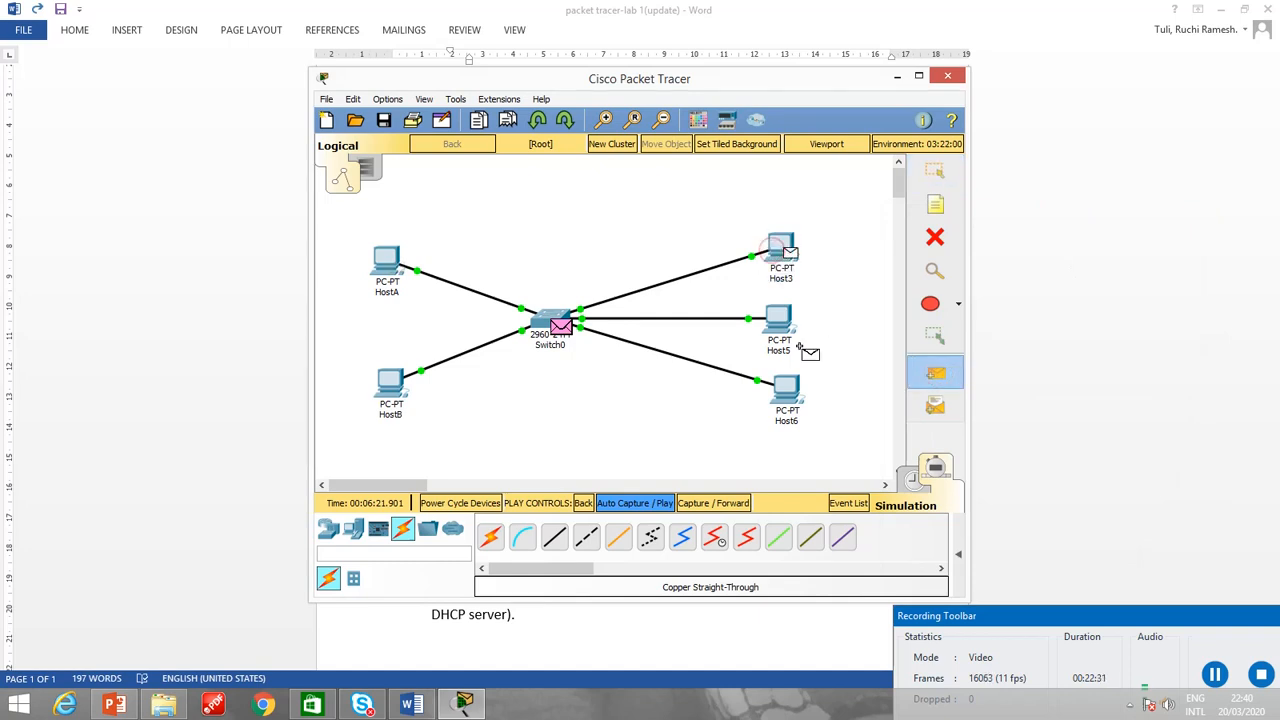
left_click(916, 481)
left_click(935, 468)
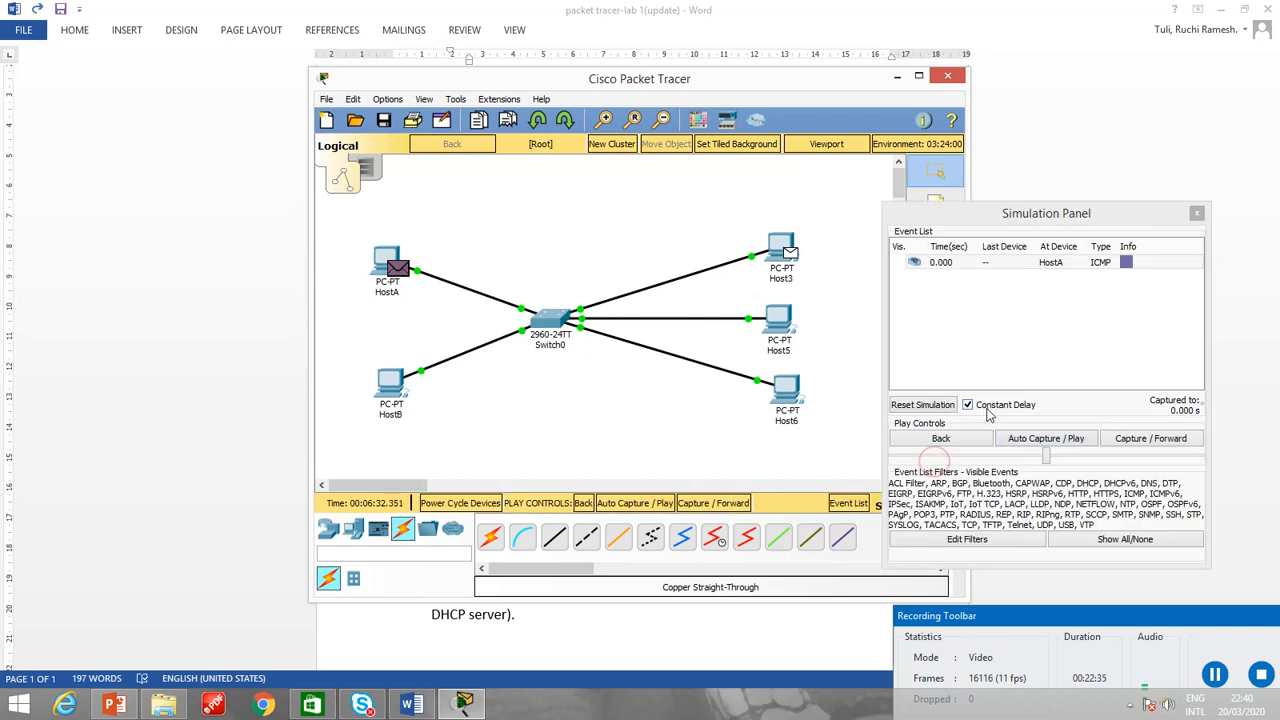
Replay the ICMP exchange between HostA and HostB with automatic capture and pause the playback.
left_click(1022, 442)
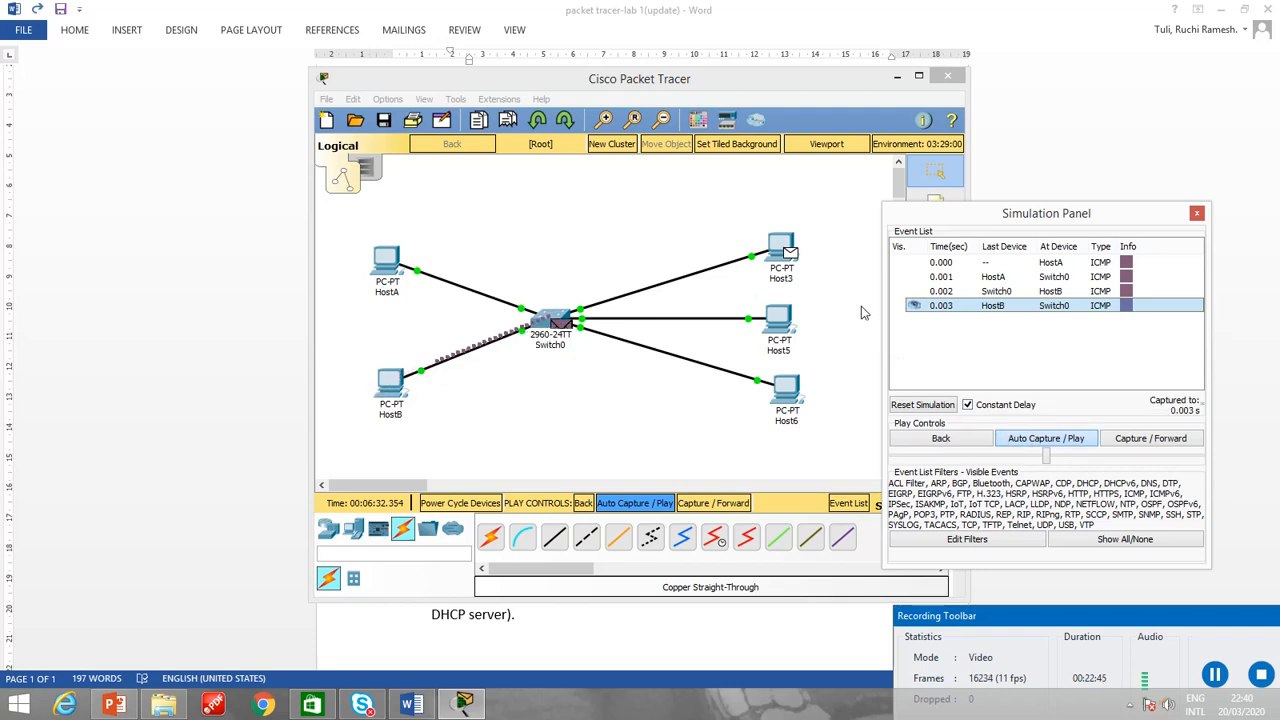
left_click(1024, 442)
left_click(1024, 442)
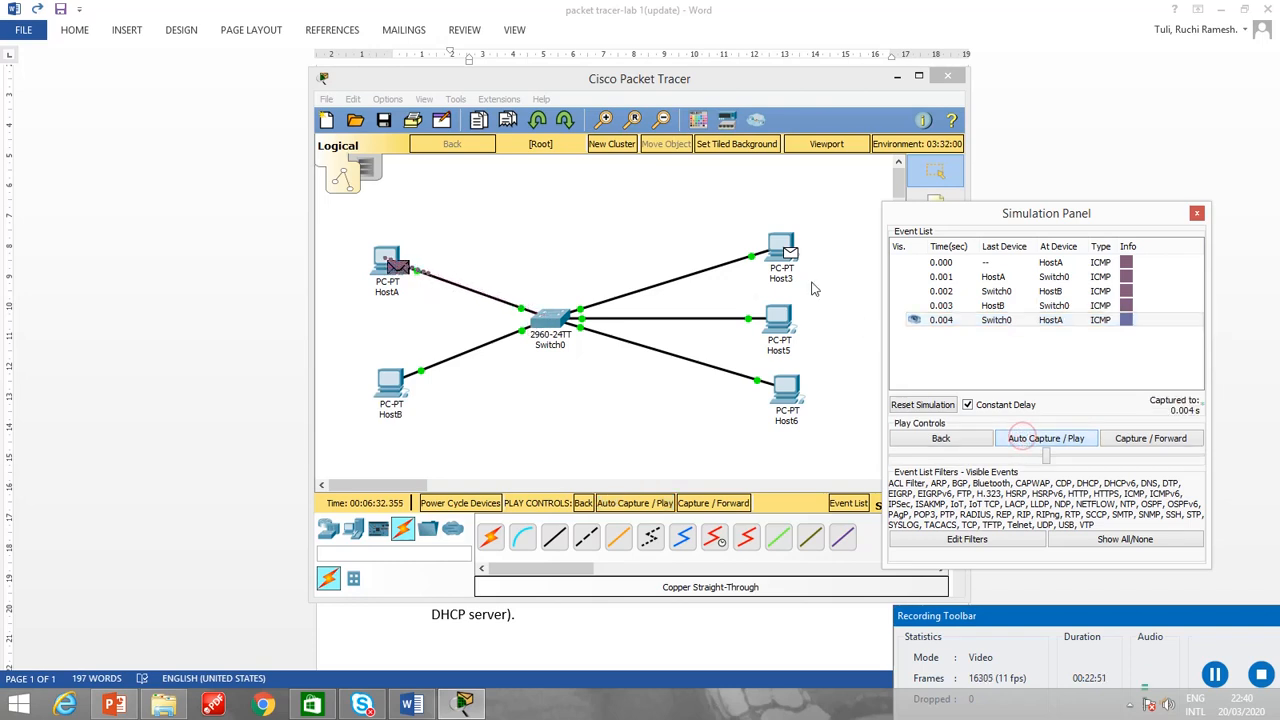
left_click(786, 263)
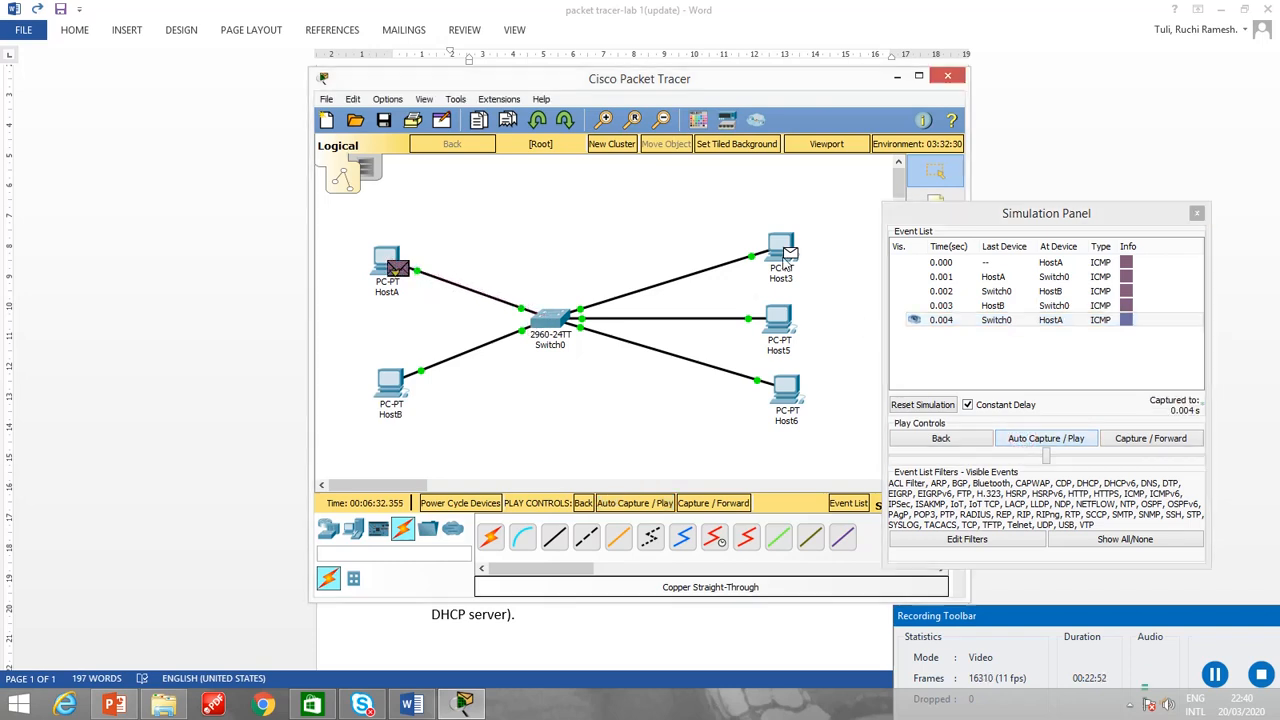
Step the simulation forward manually through the subsequent network events.
left_click(1143, 441)
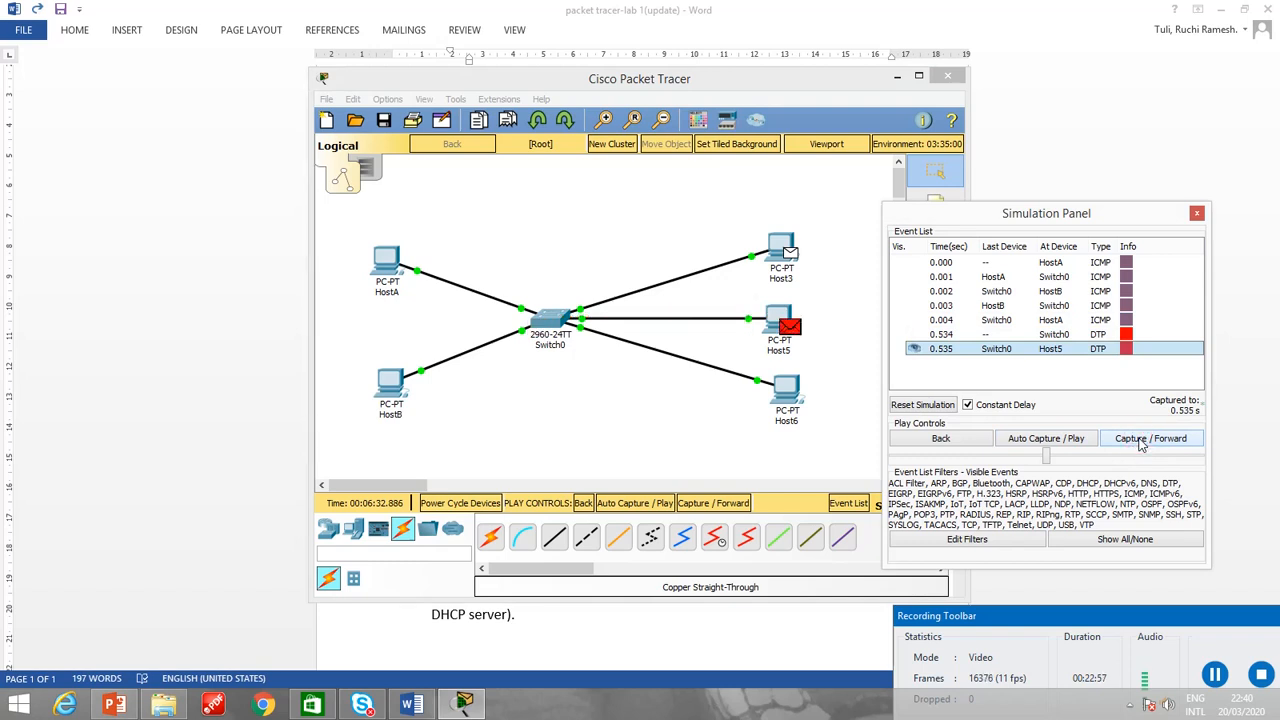
left_click(1140, 441)
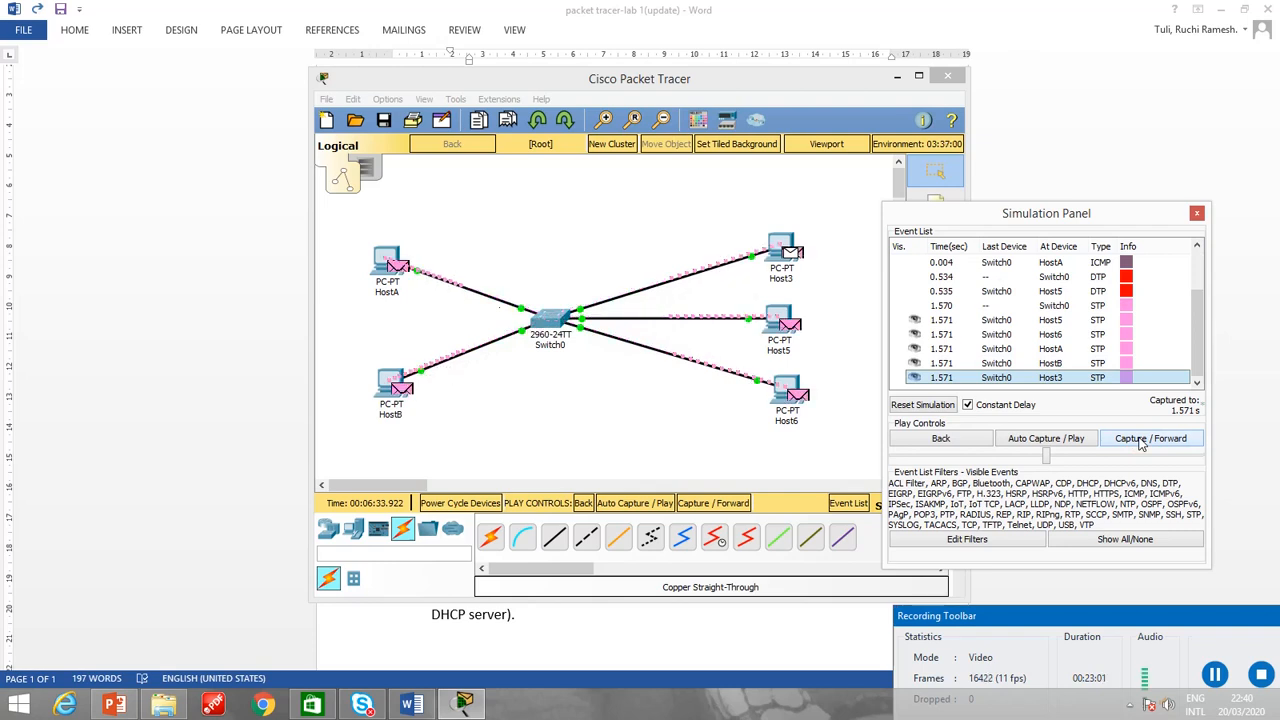
left_click(1140, 441)
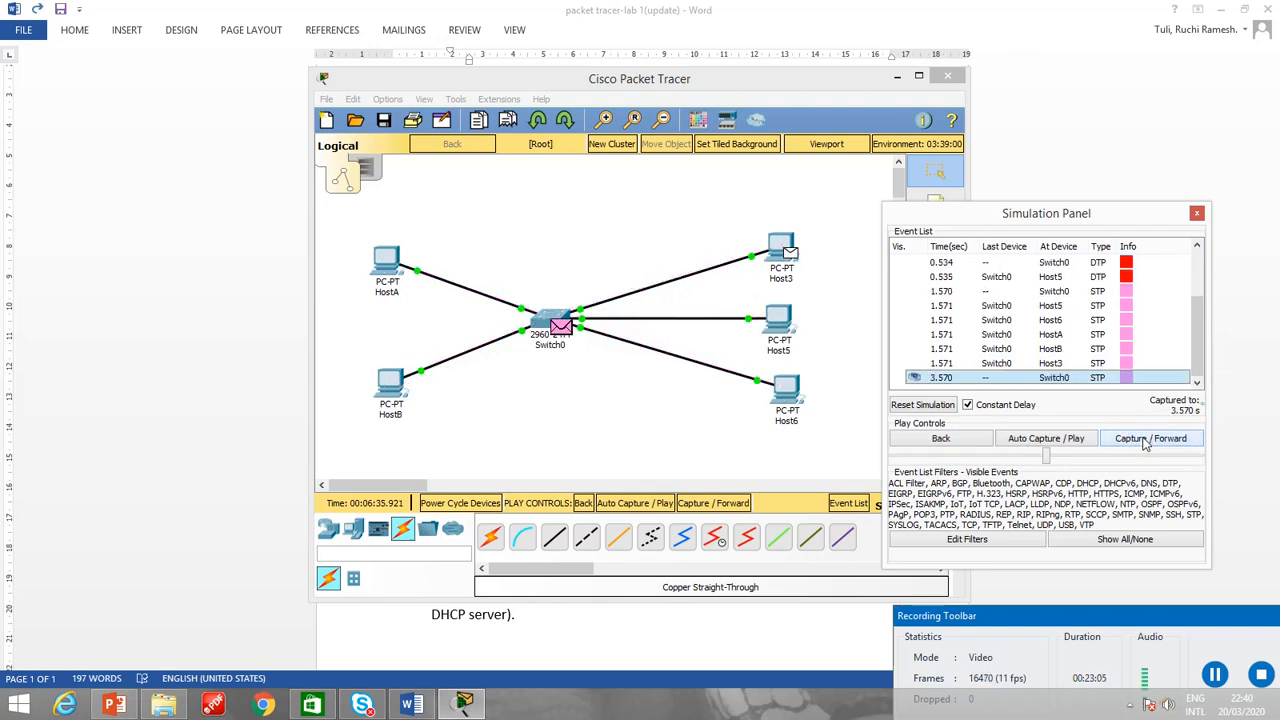
left_click(1150, 441)
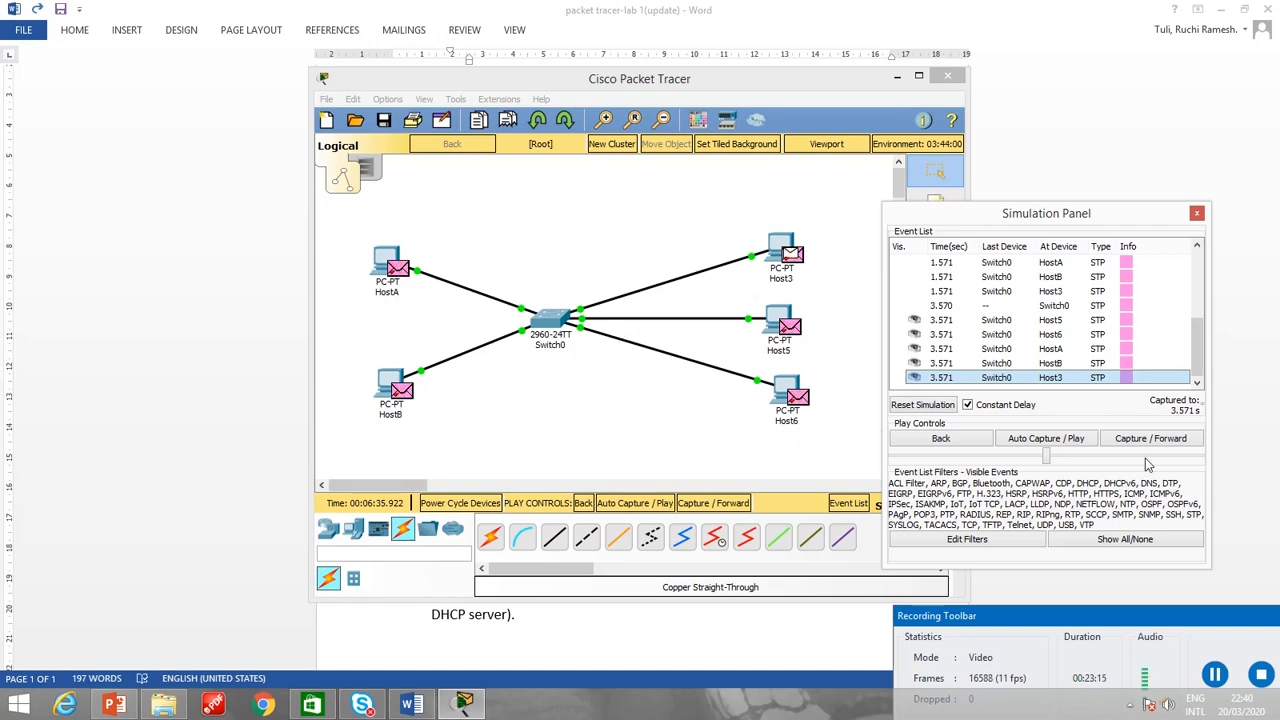
Resume automatic capture, review the event list from its first entries, and close the simulation panel.
left_click(1070, 446)
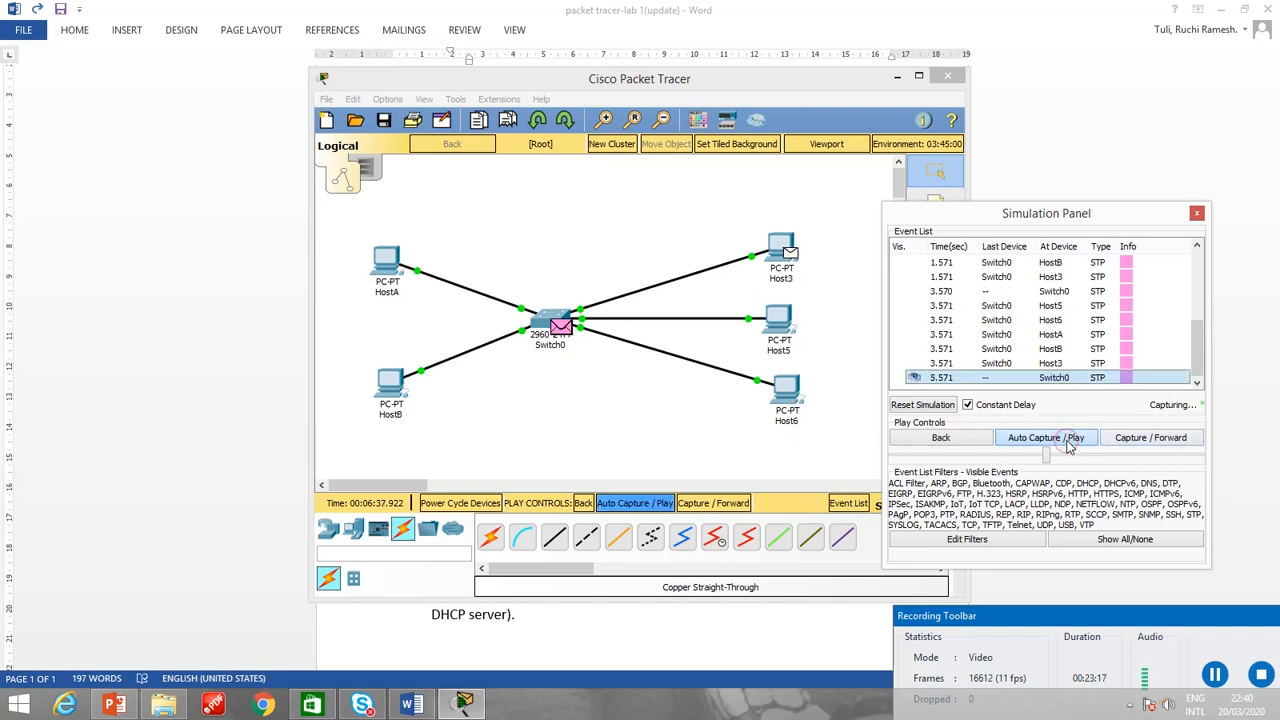
left_click(1070, 446)
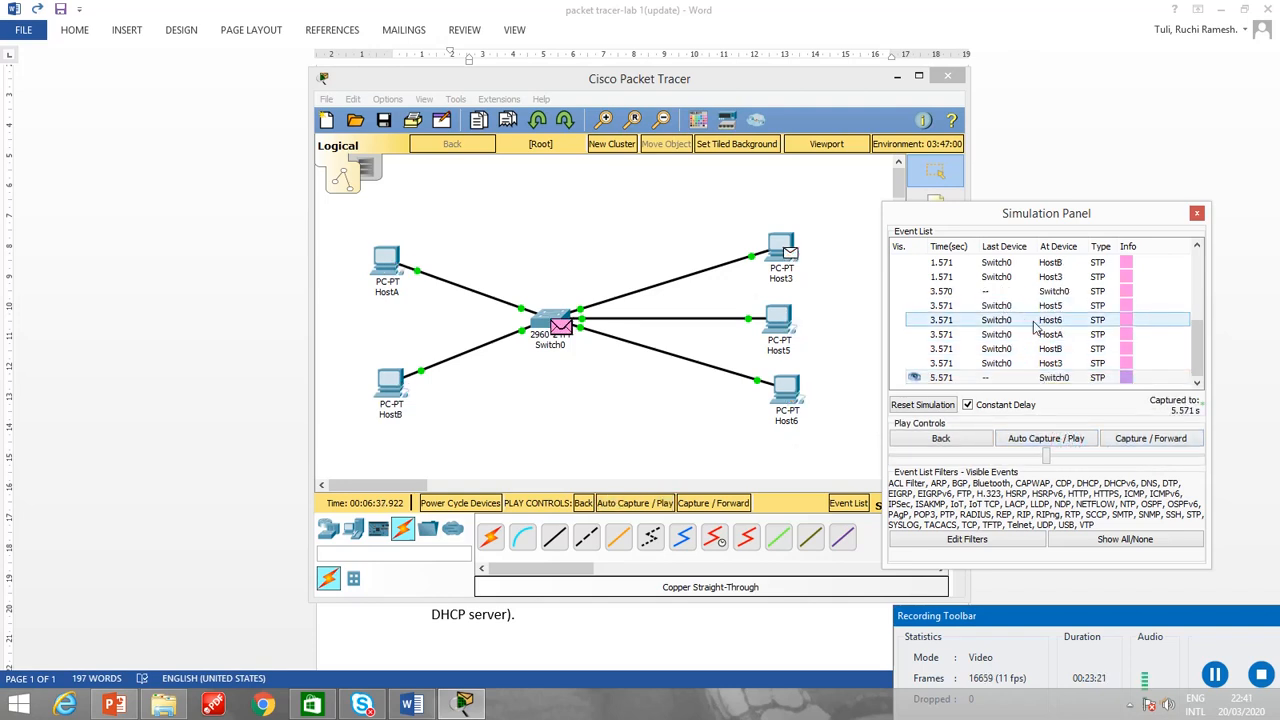
left_click(1055, 443)
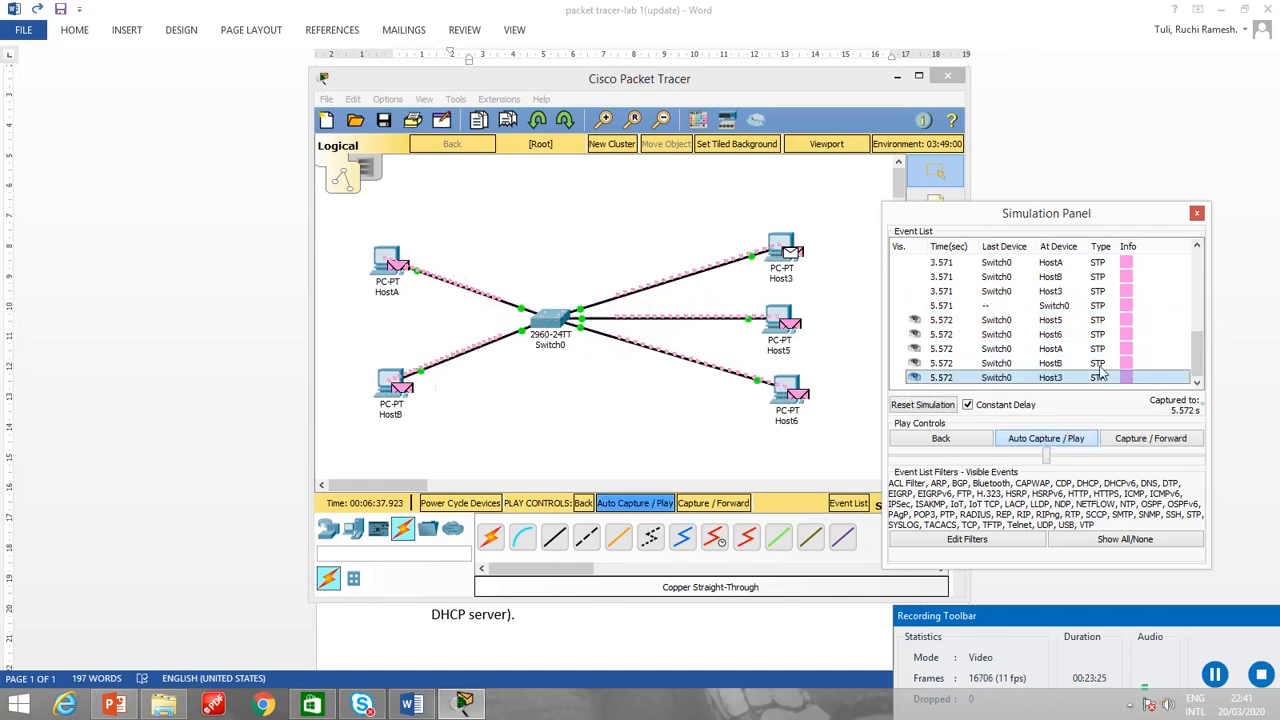
scroll(1100, 360, "up", 5)
left_click(1125, 336)
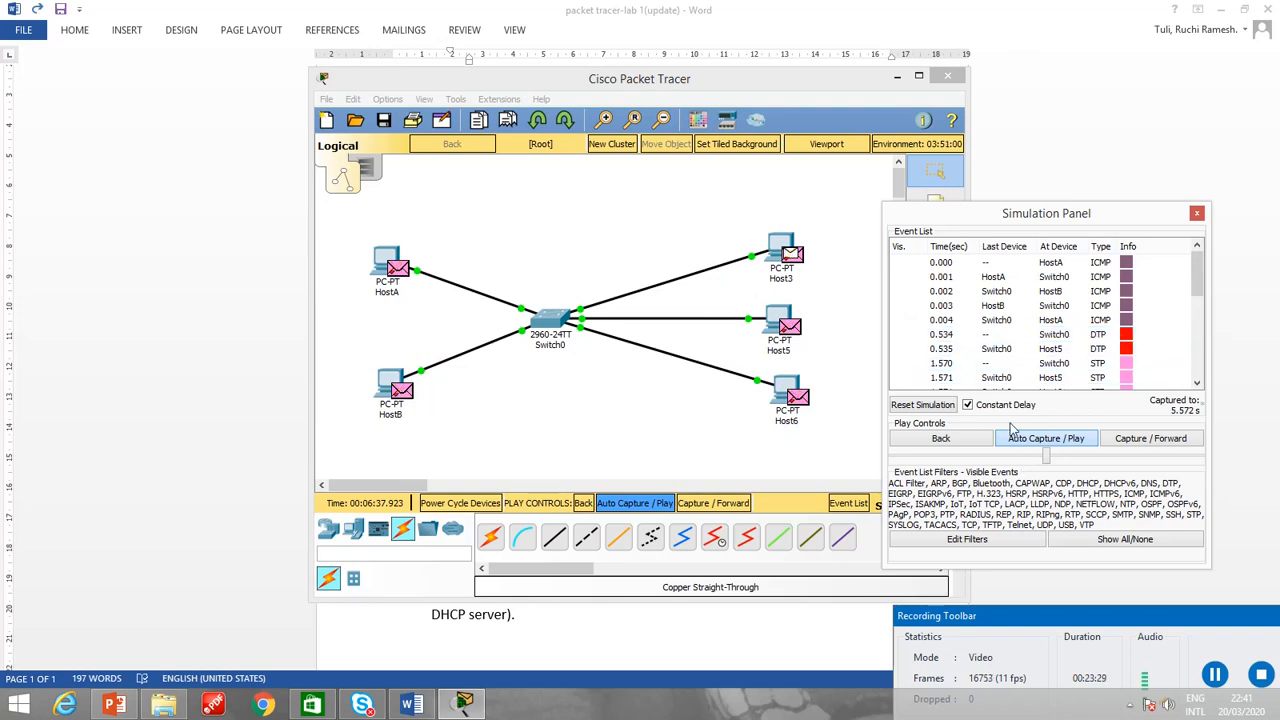
left_click(1196, 216)
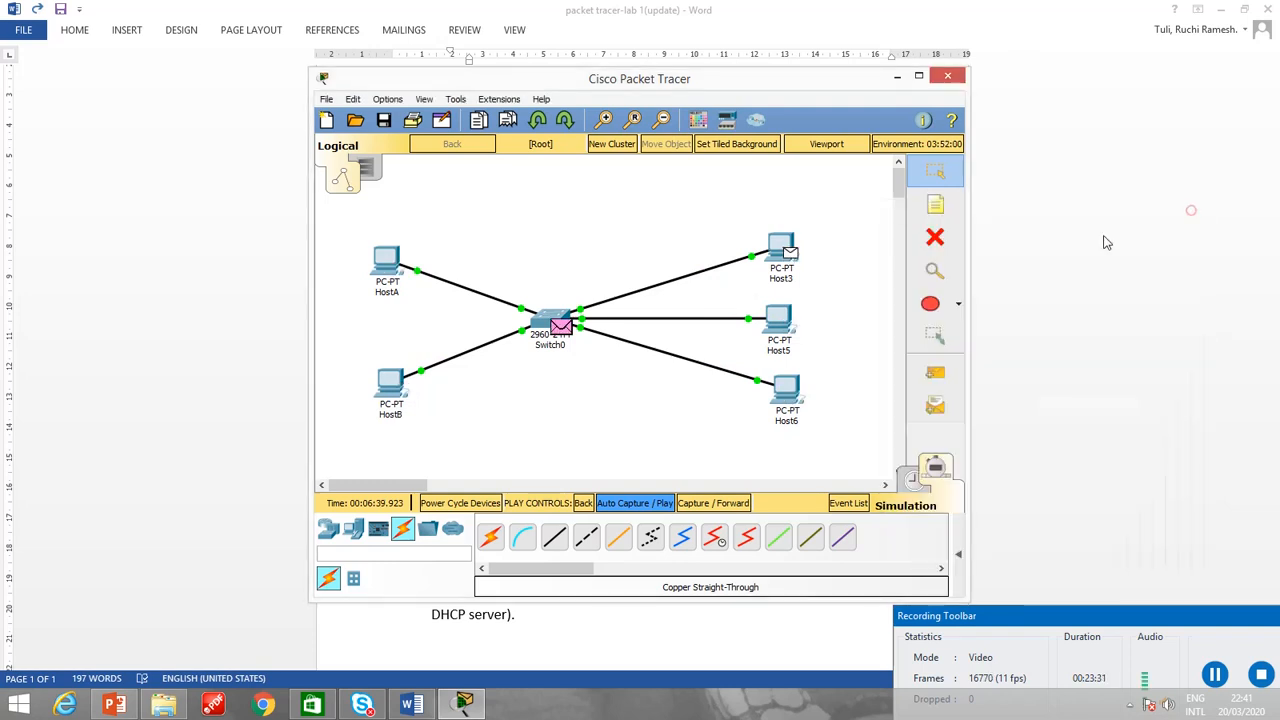
Inspect the PDU information of the packets at Host3 and Switch0.
left_click(781, 245)
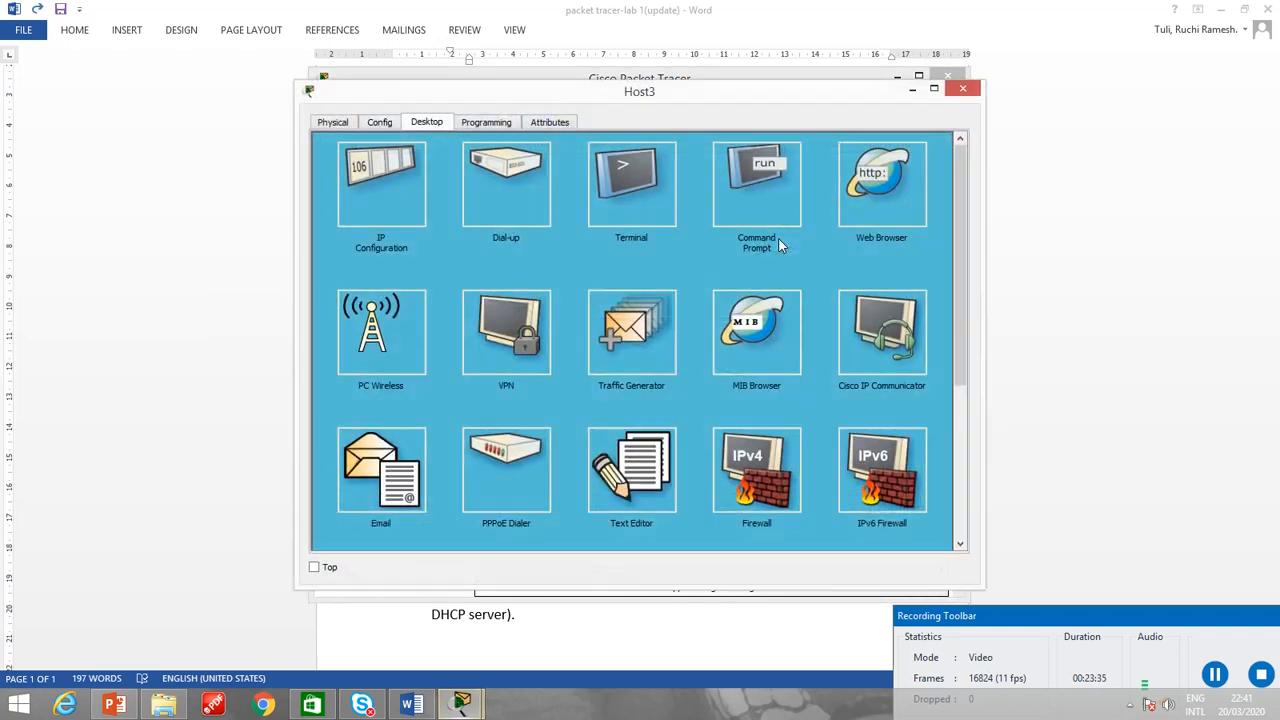
left_click(962, 89)
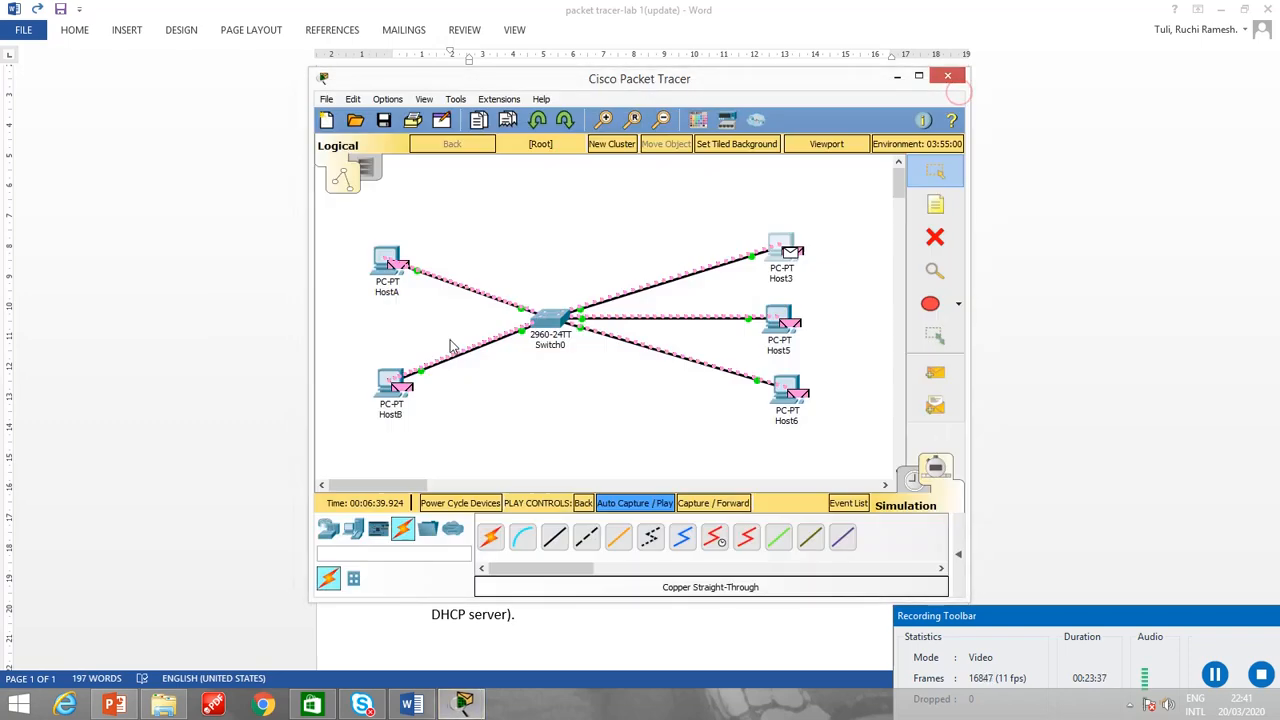
mouse_move(391, 297)
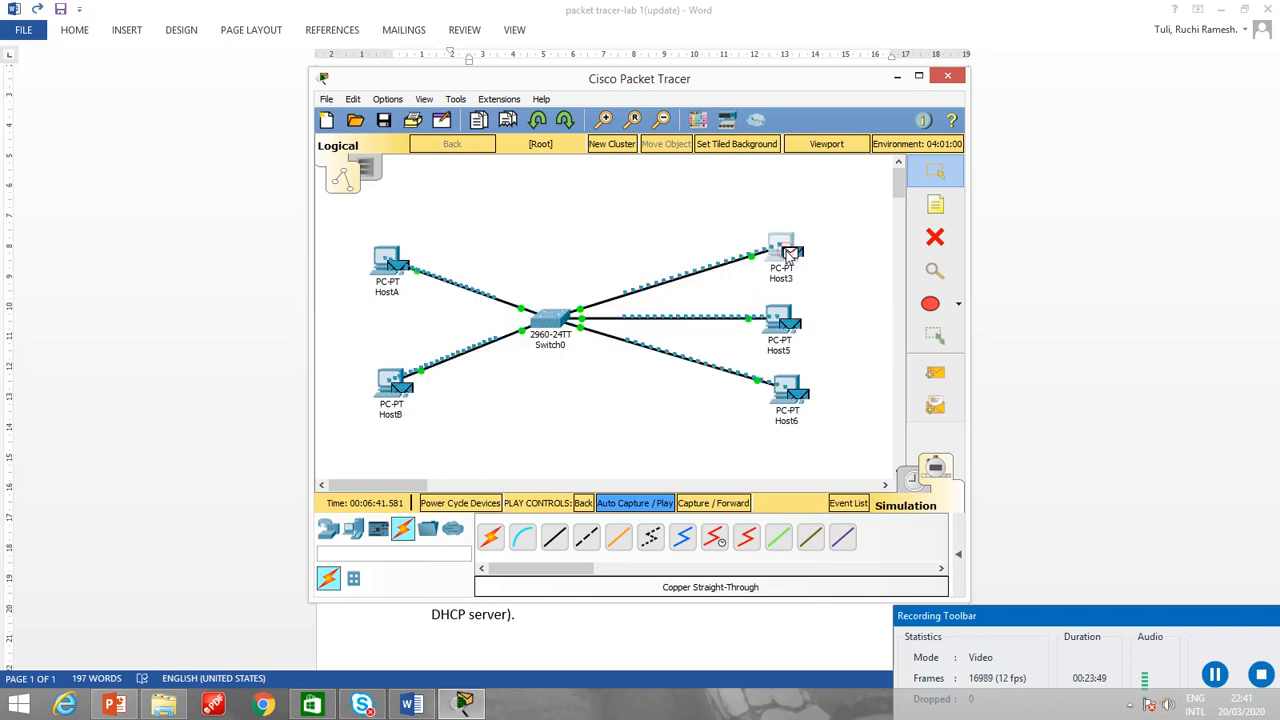
left_click(786, 256)
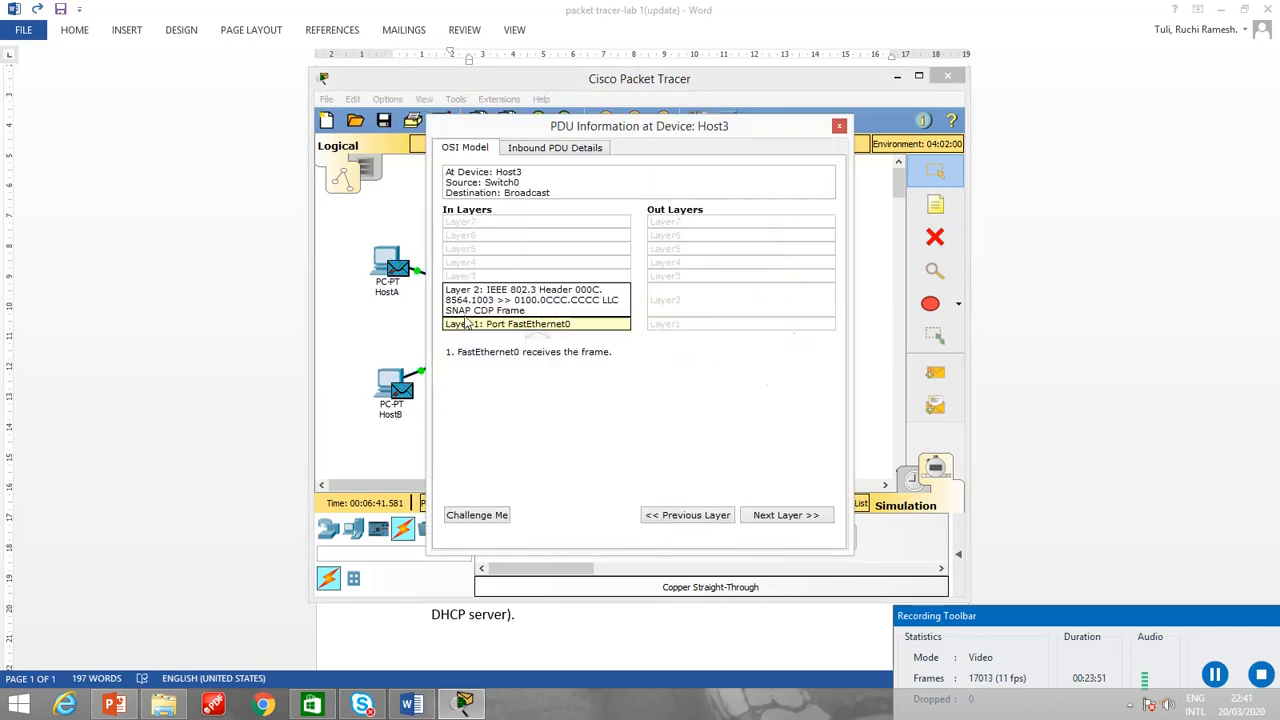
left_click(838, 128)
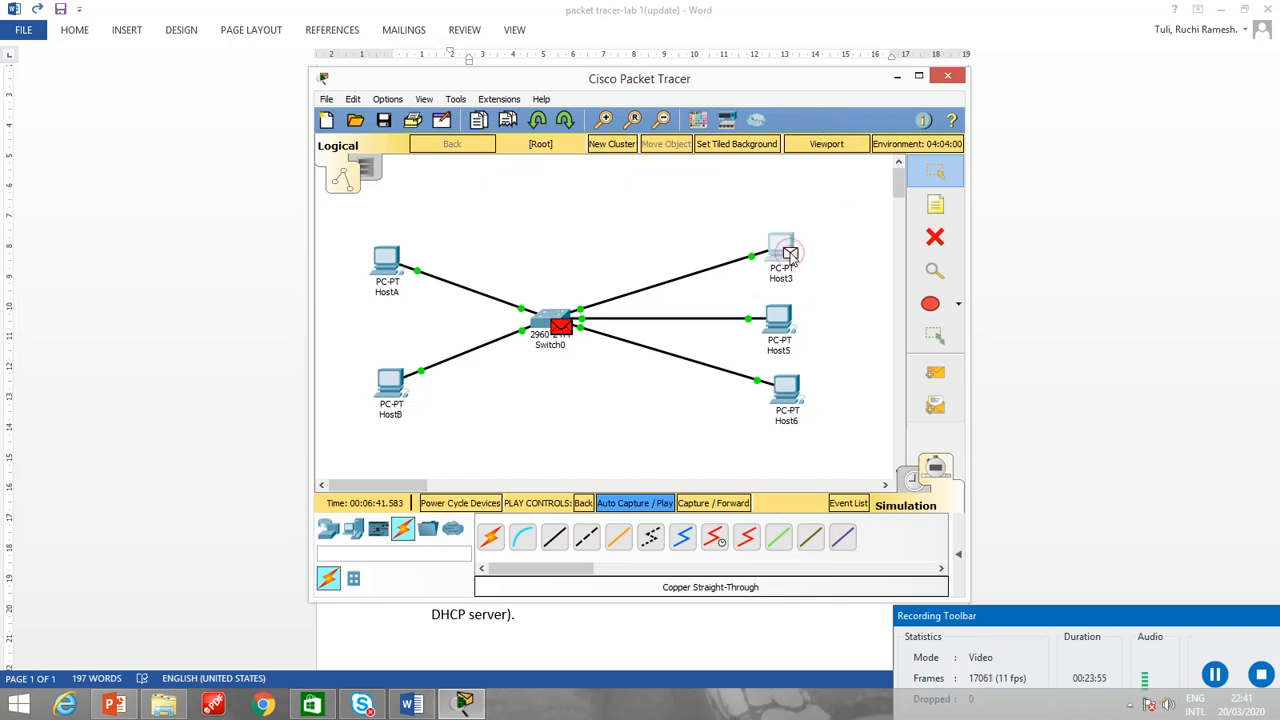
left_click(558, 331)
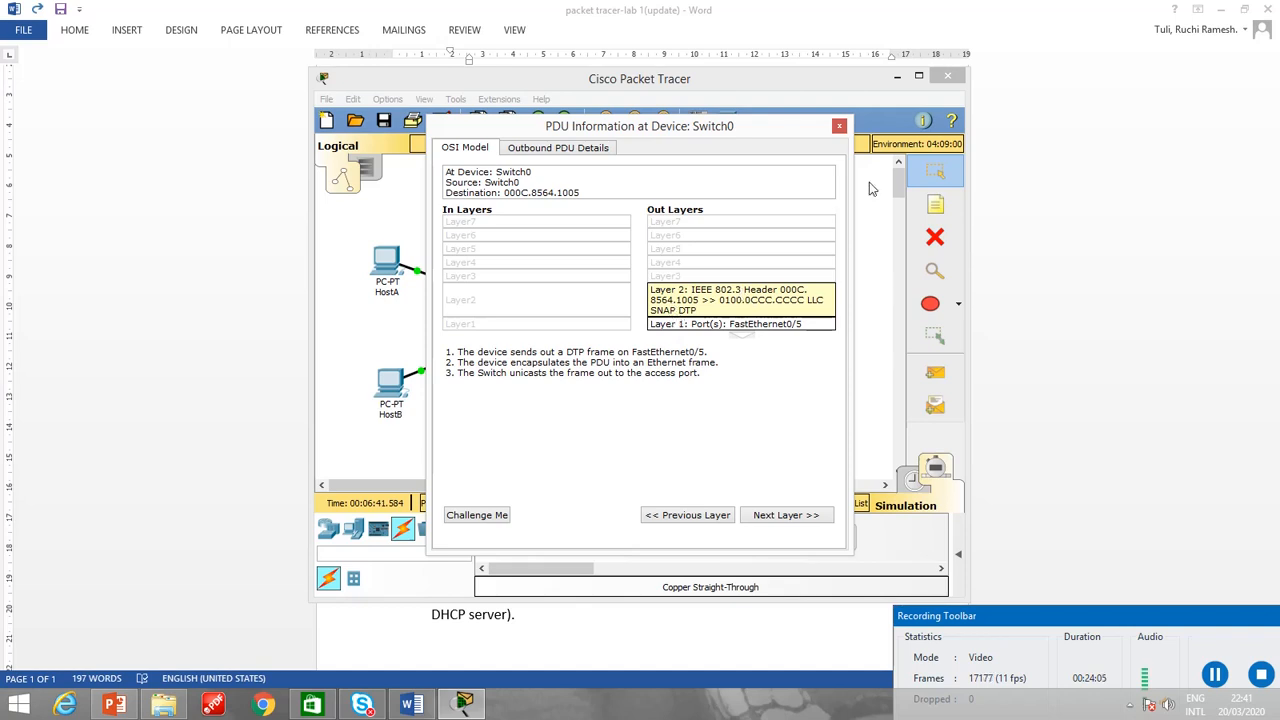
left_click(842, 128)
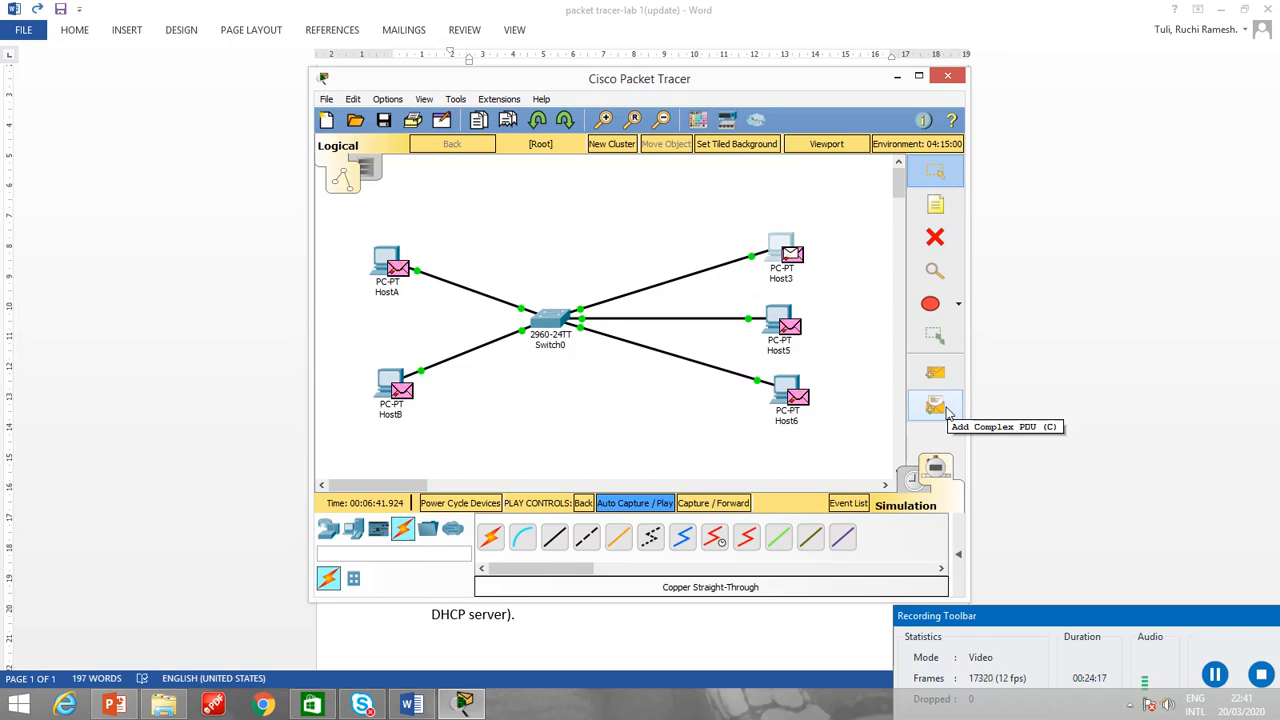
left_click(935, 406)
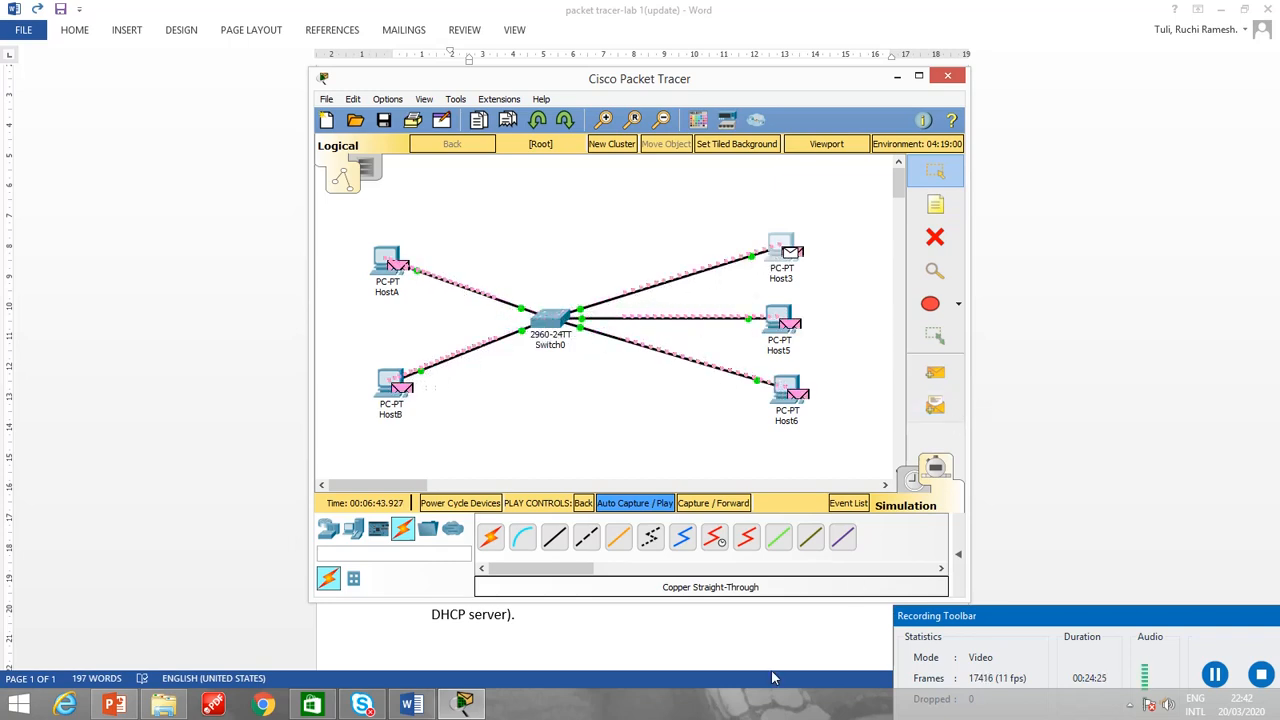
left_click(329, 533)
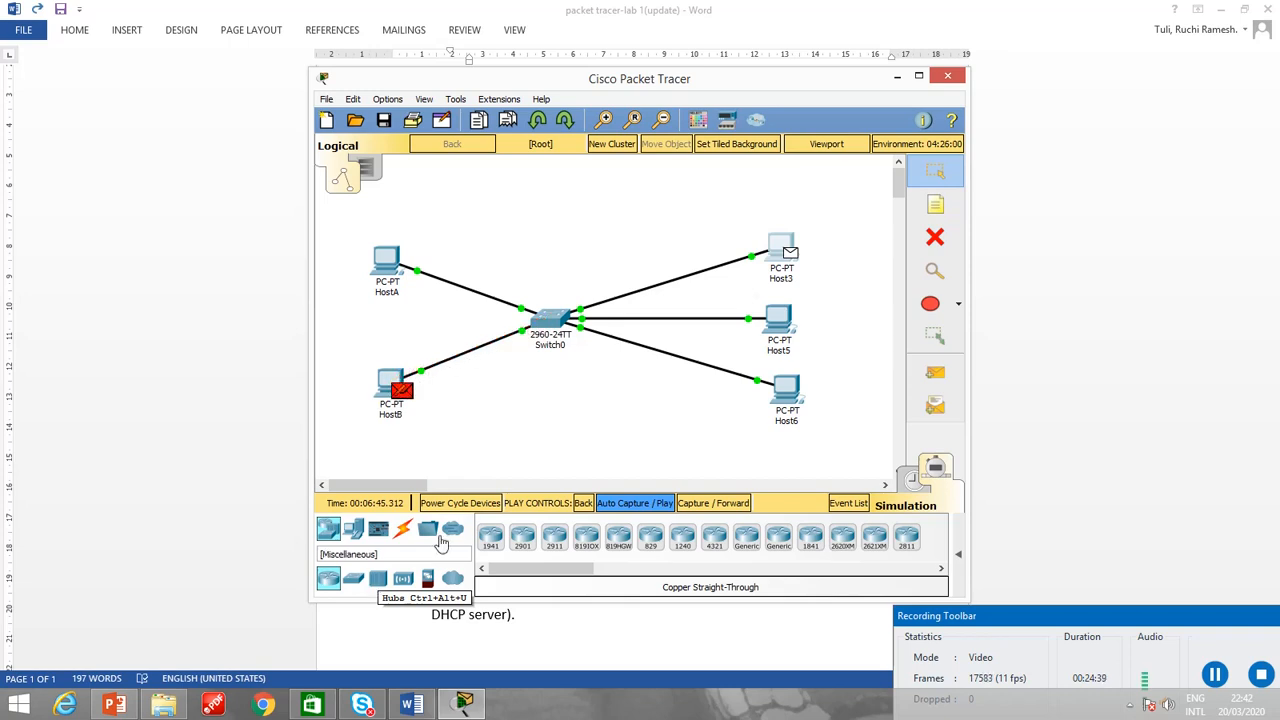
left_click(1015, 622)
left_click_drag(1015, 622, 830, 495)
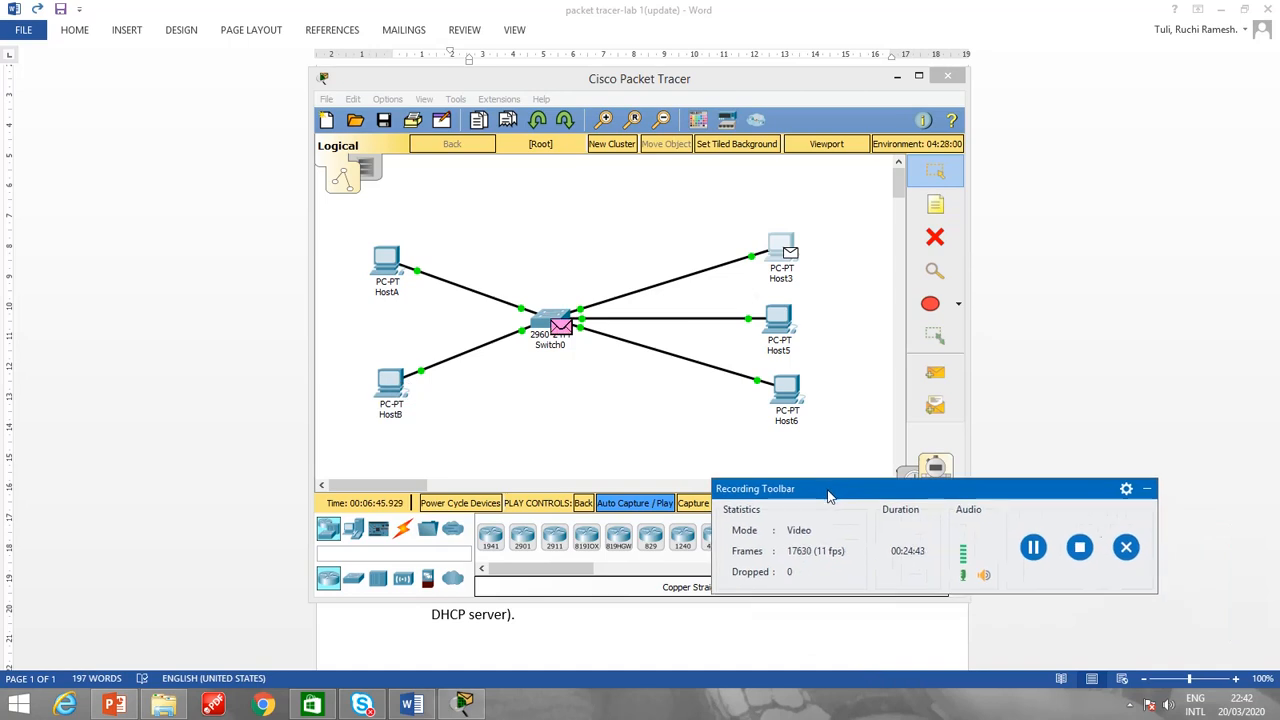